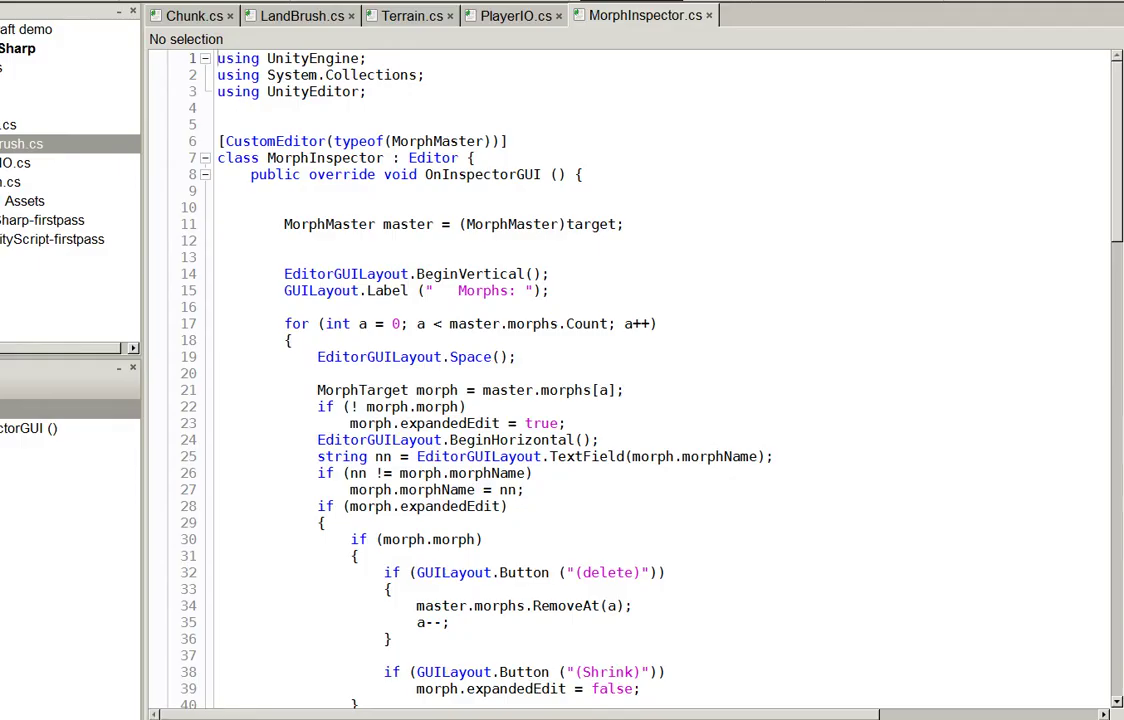
Scroll through the biome block switch in LandBrush.cs, then switch to the Unity editor
{"action": "left_click", "coordinate": [302, 15]}
{"action": "scroll", "coordinate": [630, 380], "scroll_direction": "up", "scroll_amount": 6}
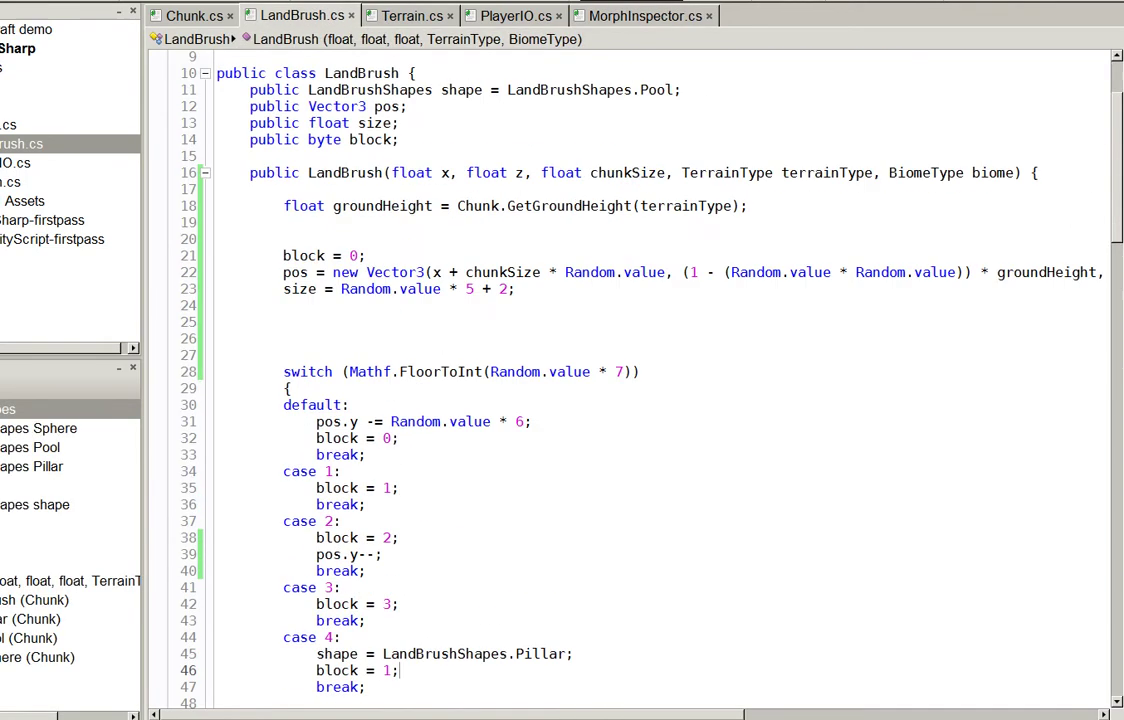
{"action": "scroll", "coordinate": [630, 380], "scroll_direction": "down", "scroll_amount": 7}
{"action": "scroll", "coordinate": [393, 505], "scroll_direction": "down", "scroll_amount": 3}
{"action": "scroll", "coordinate": [393, 505], "scroll_direction": "up", "scroll_amount": 4}
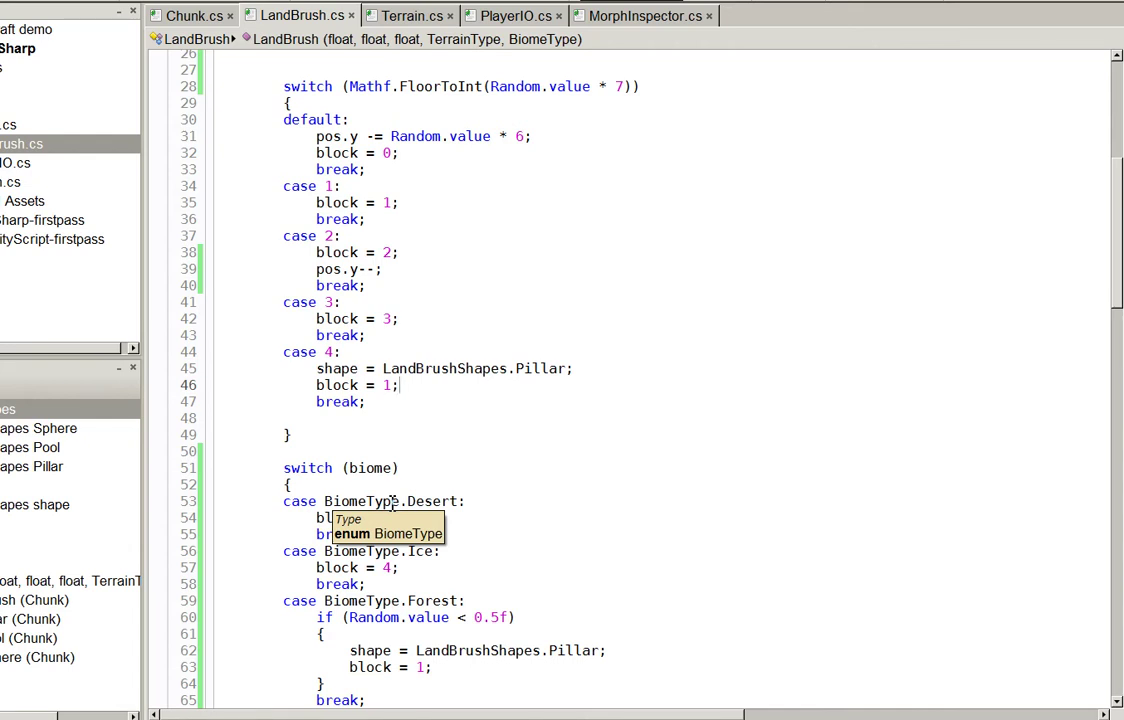
{"action": "key", "text": "alt+Tab"}
{"action": "left_click", "coordinate": [533, 31]}
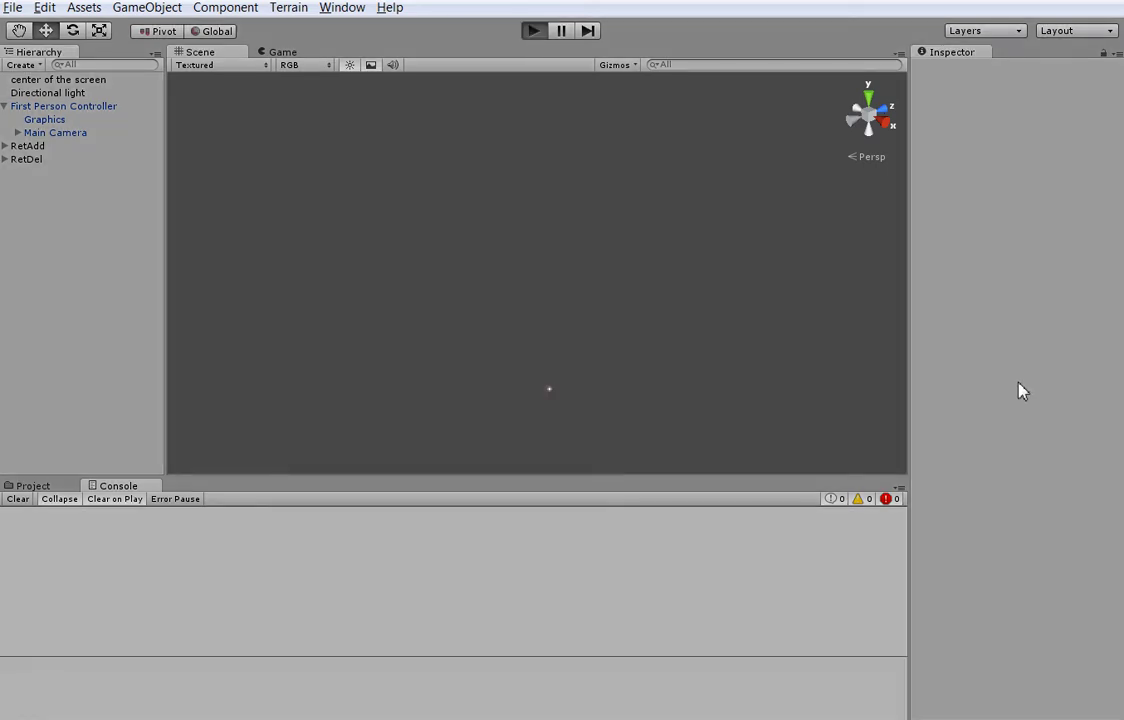
{"action": "key", "text": "ctrl+1"}
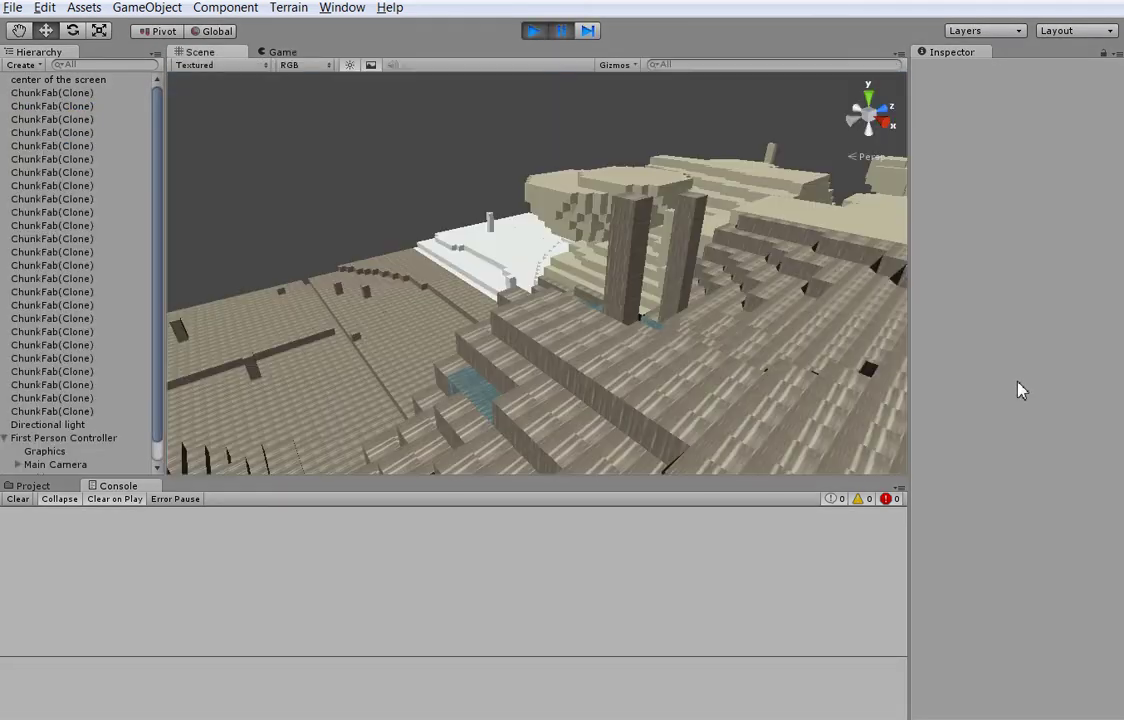
{"action": "left_click", "coordinate": [655, 374]}
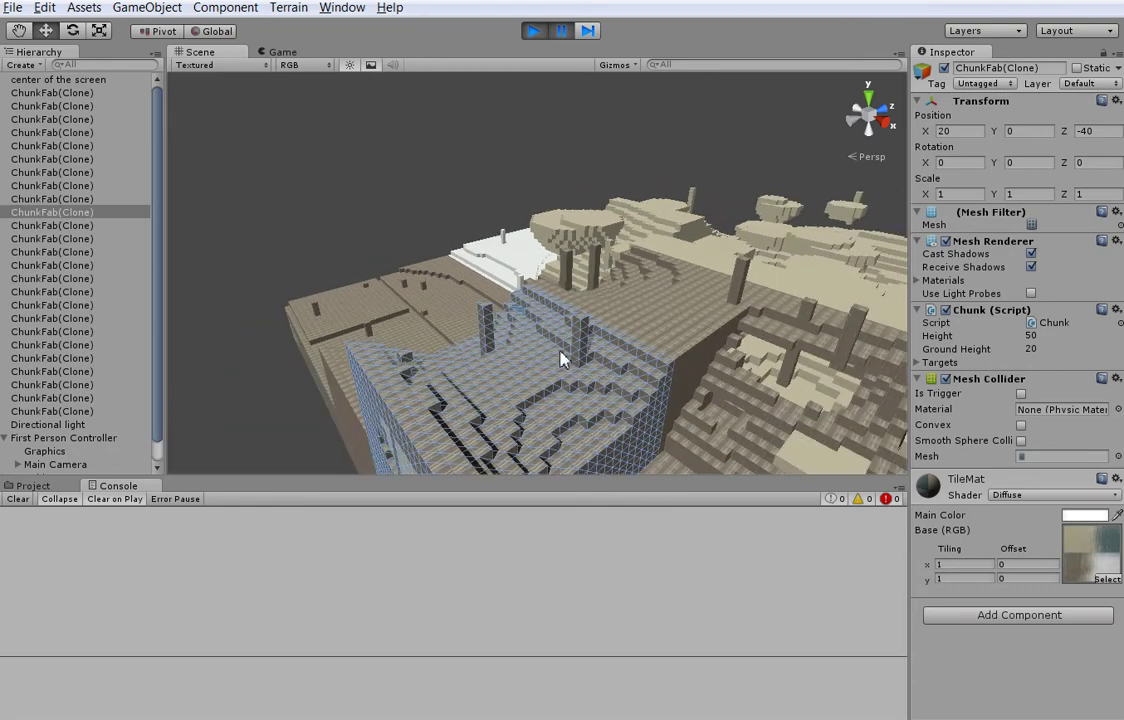
{"action": "mouse_move", "coordinate": [562, 356]}
{"action": "middle_mouse_down"}
{"action": "mouse_move", "coordinate": [577, 331]}
{"action": "mouse_move", "coordinate": [597, 371]}
{"action": "mouse_move", "coordinate": [677, 394]}
{"action": "mouse_move", "coordinate": [698, 378]}
{"action": "middle_mouse_up"}
{"action": "left_click", "coordinate": [532, 31]}
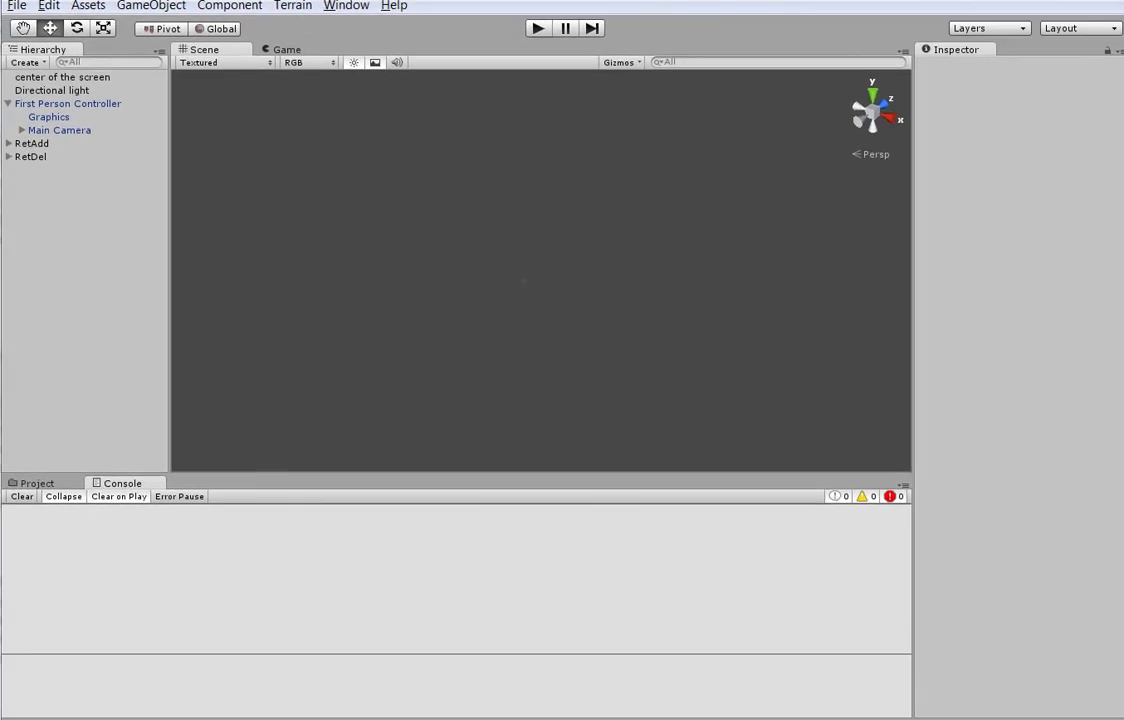
Create a folder named Editor under Assets in the Project panel
{"action": "left_click", "coordinate": [20, 484]}
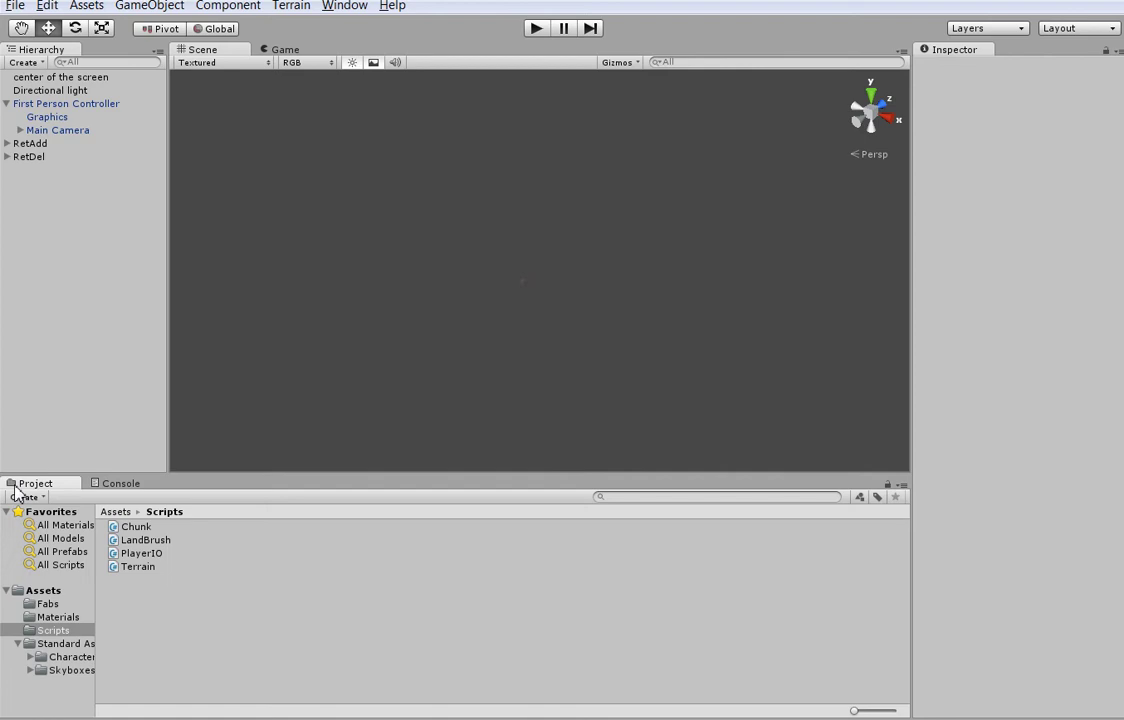
{"action": "left_click", "coordinate": [40, 591]}
{"action": "right_click", "coordinate": [192, 644]}
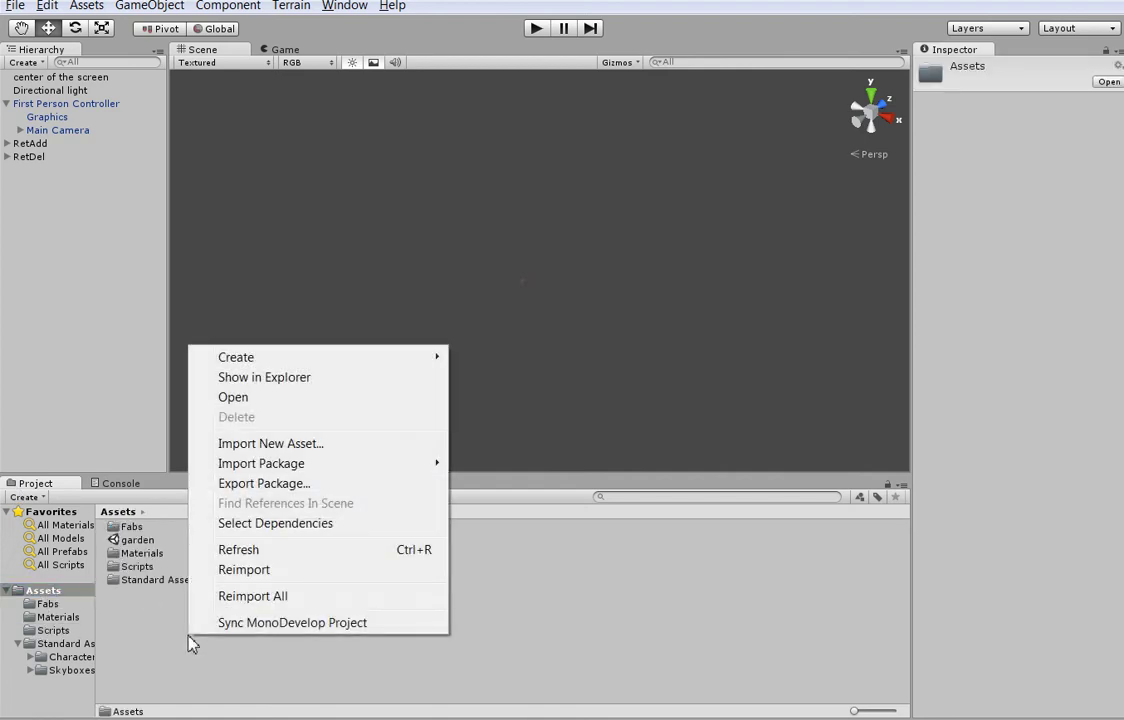
{"action": "left_click", "coordinate": [460, 358]}
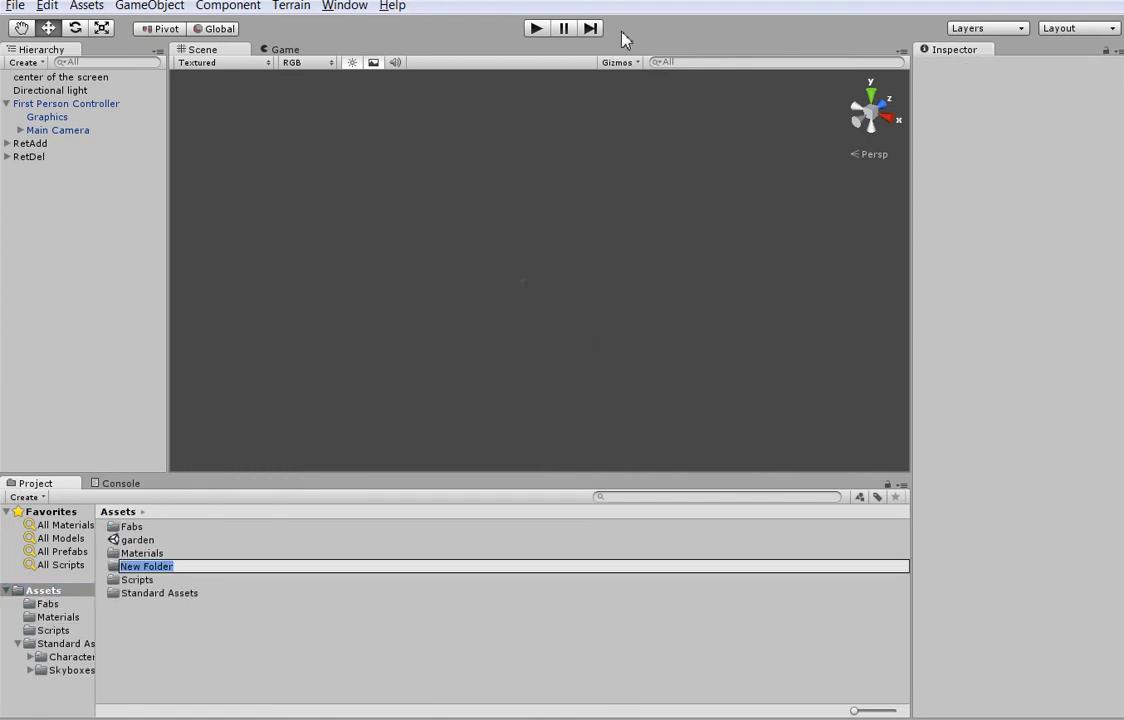
{"action": "type", "text": "Editor"}
{"action": "key", "text": "Return"}
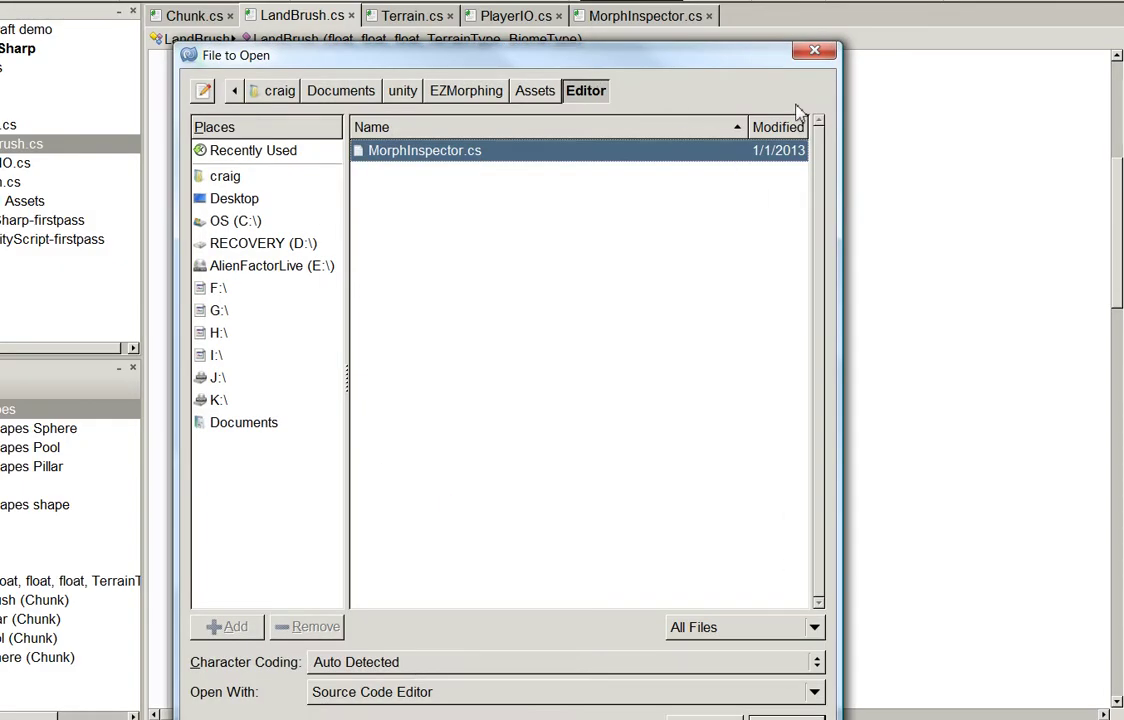
{"action": "key", "text": "Escape"}
After glancing at MorphInspector.cs, add a C# script named ChunkEditor inside Assets/Editor
{"action": "left_click", "coordinate": [665, 15]}
{"action": "key", "text": "alt+Tab"}
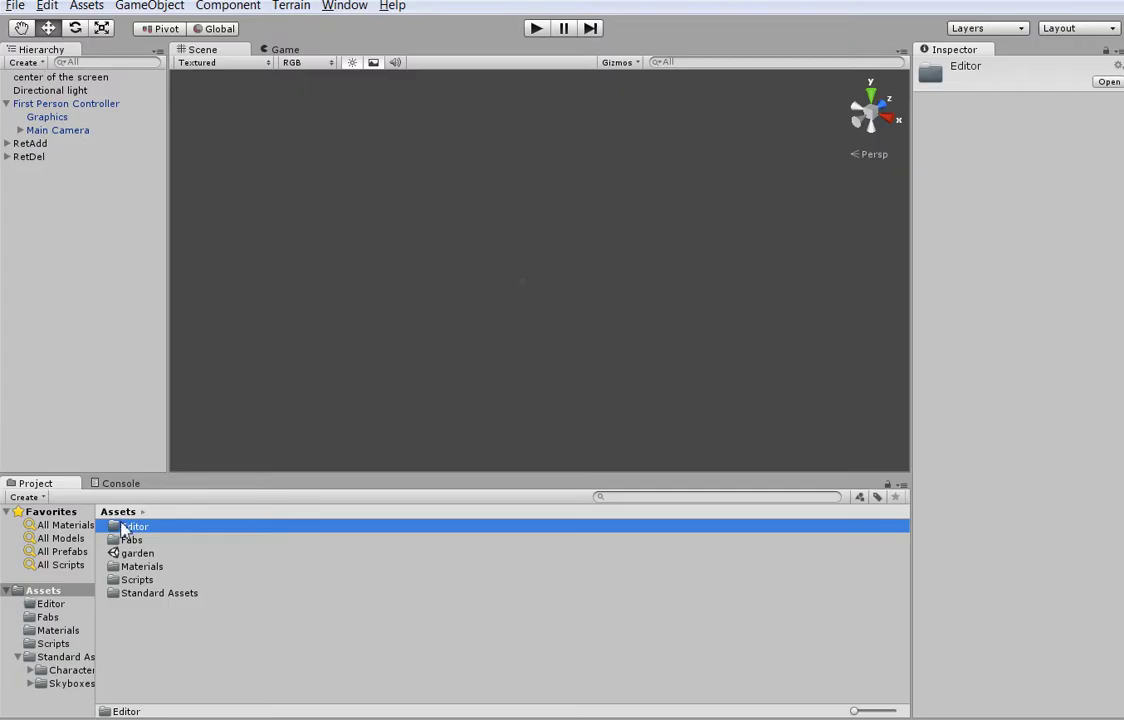
{"action": "double_click", "coordinate": [113, 526]}
{"action": "right_click", "coordinate": [175, 546]}
{"action": "mouse_move", "coordinate": [222, 556]}
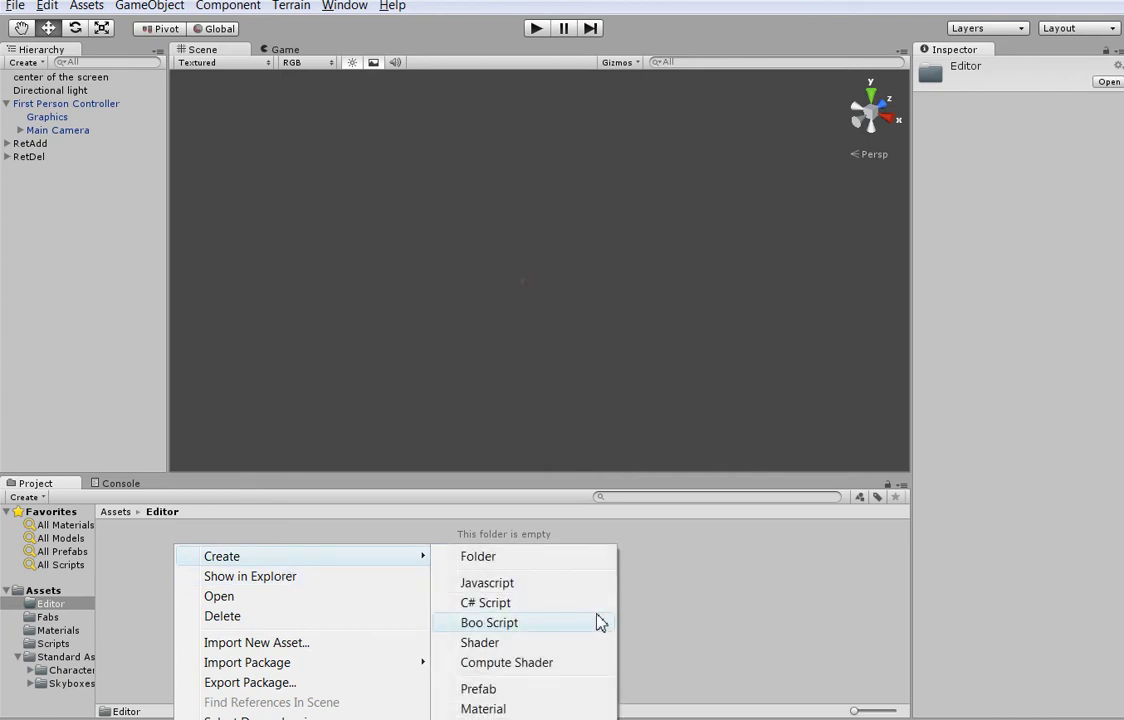
{"action": "left_click", "coordinate": [573, 606]}
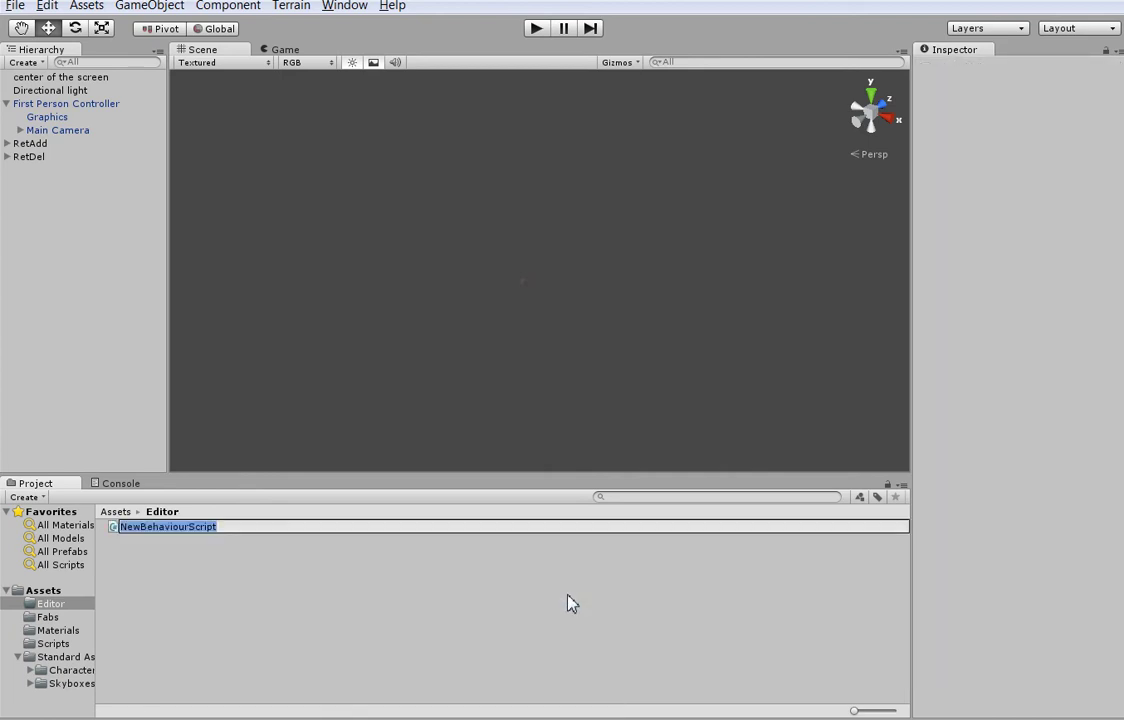
{"action": "type", "text": "ChunkEdi"}
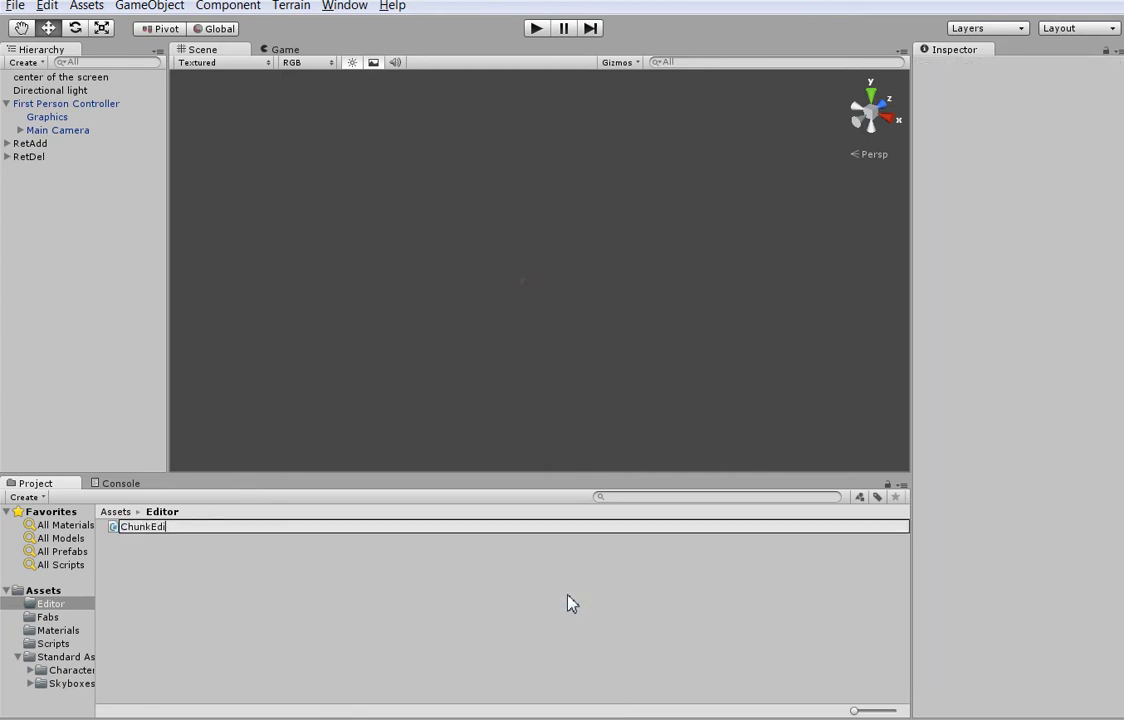
{"action": "type", "text": "tor"}
{"action": "key", "text": "Return"}
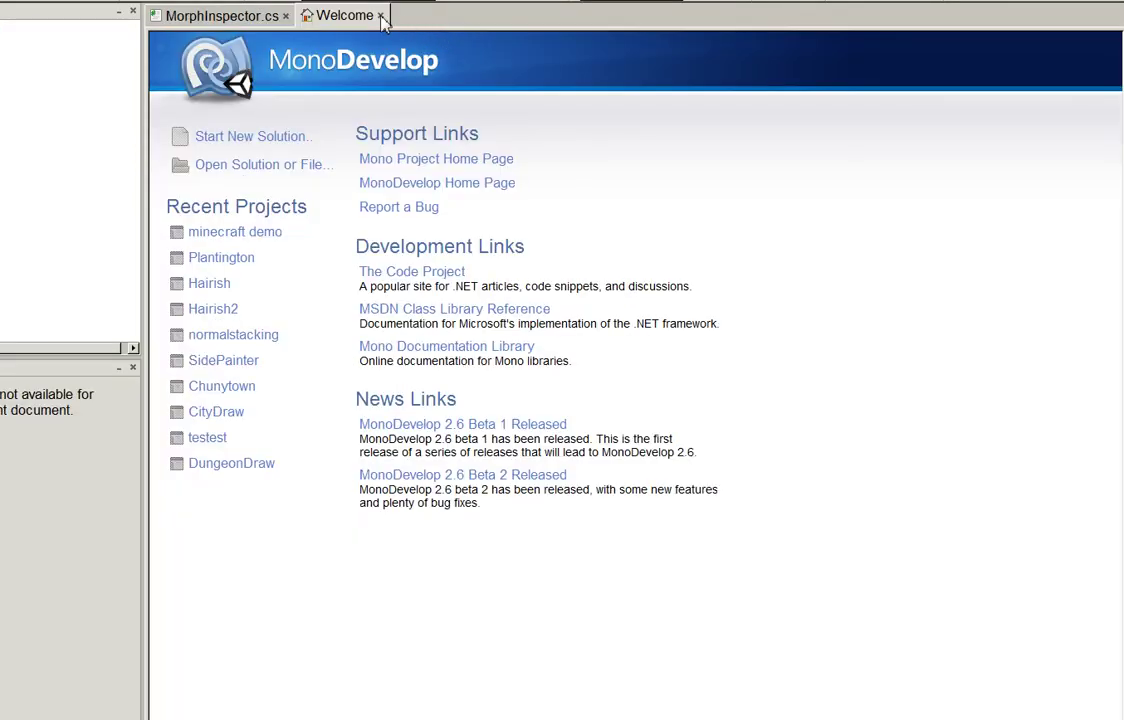
Copy the 'using UnityEditor;' line from MorphInspector.cs into ChunkEditor.cs
{"action": "left_click", "coordinate": [381, 16]}
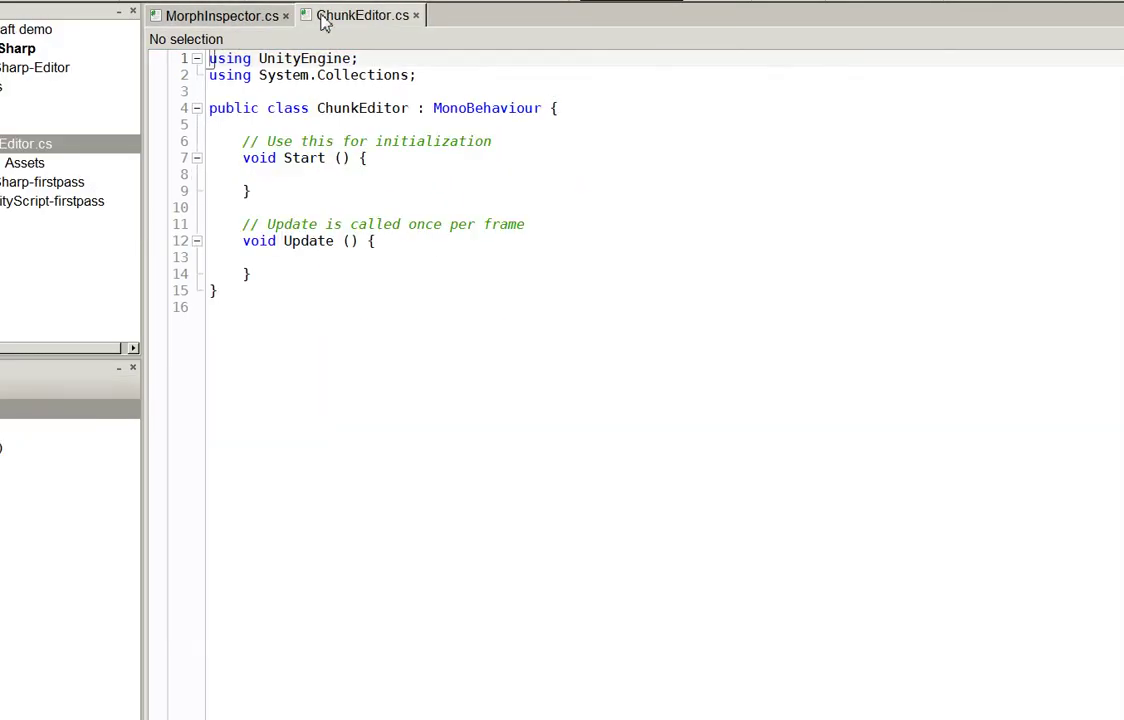
{"action": "left_click", "coordinate": [238, 18]}
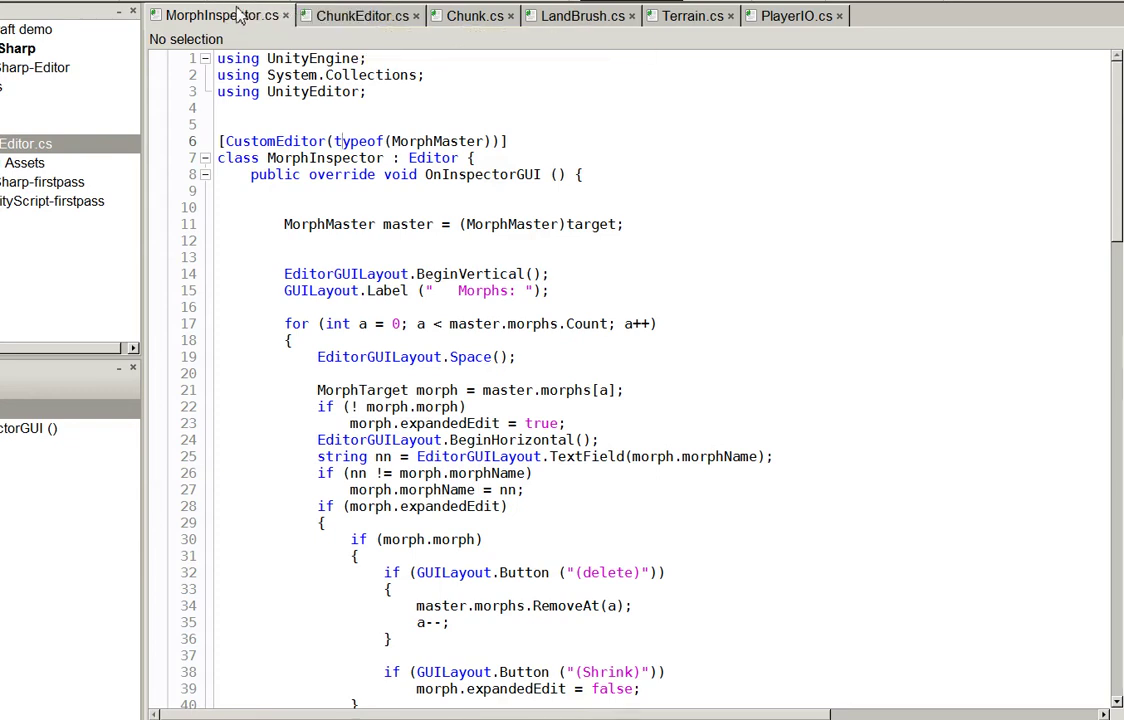
{"action": "left_click", "coordinate": [305, 18]}
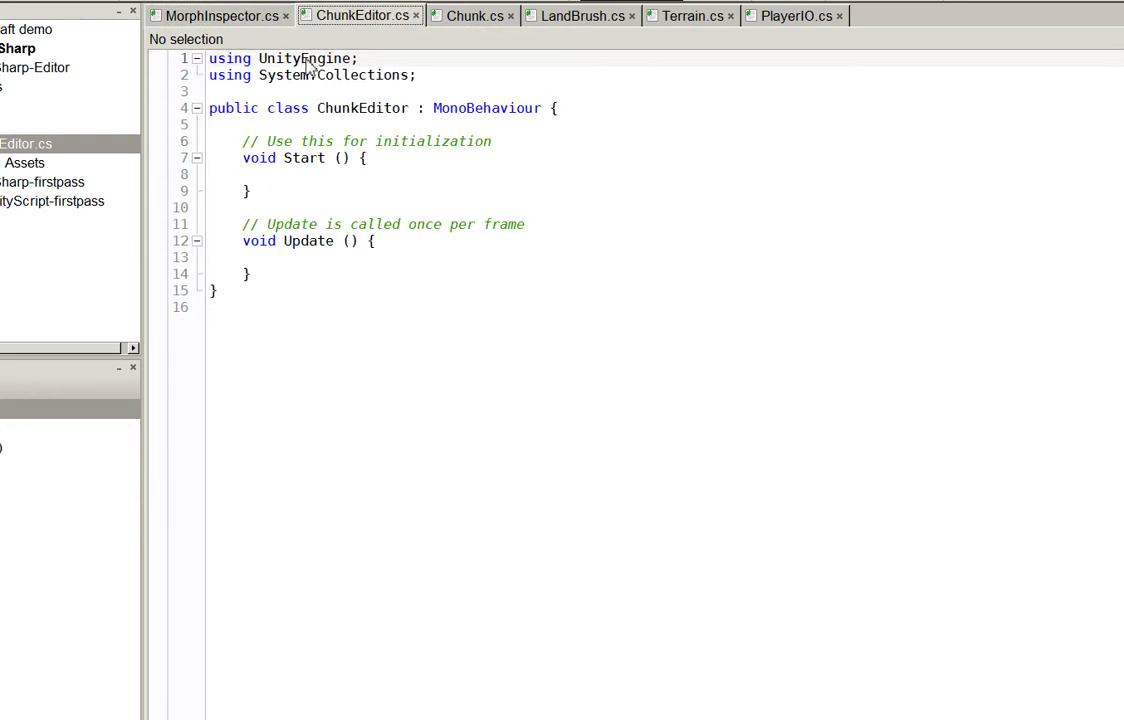
{"action": "left_click", "coordinate": [240, 22]}
{"action": "triple_click", "coordinate": [367, 94]}
{"action": "key", "text": "ctrl+c"}
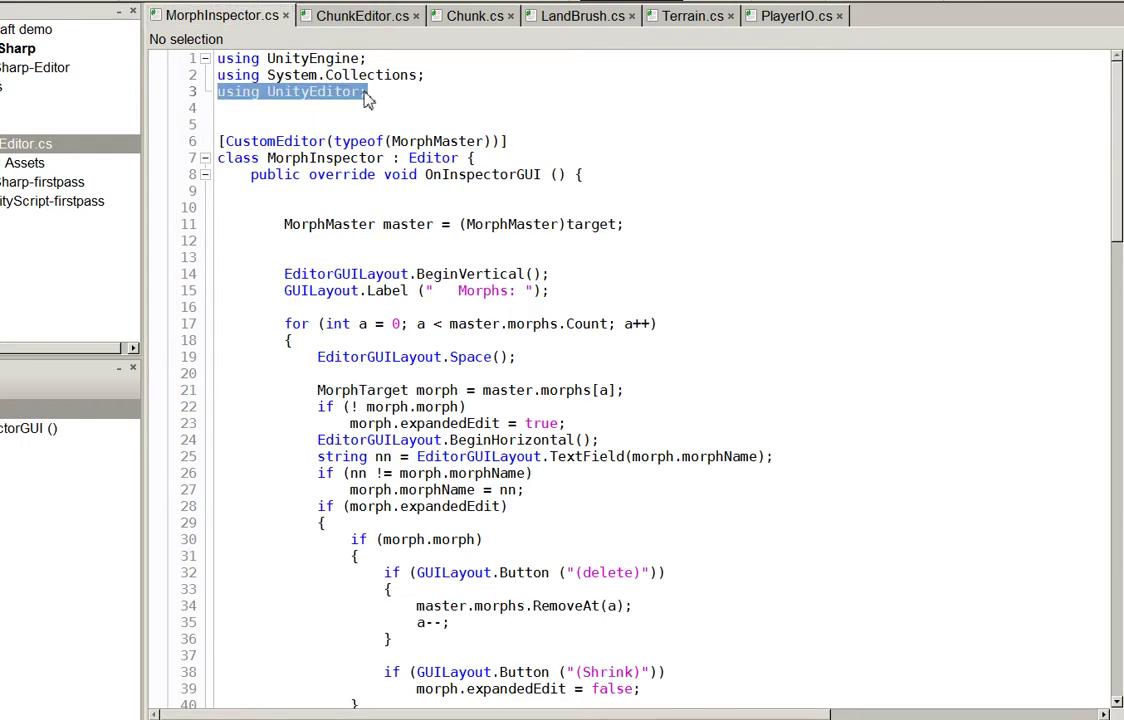
{"action": "left_click", "coordinate": [322, 13]}
{"action": "left_click", "coordinate": [370, 92]}
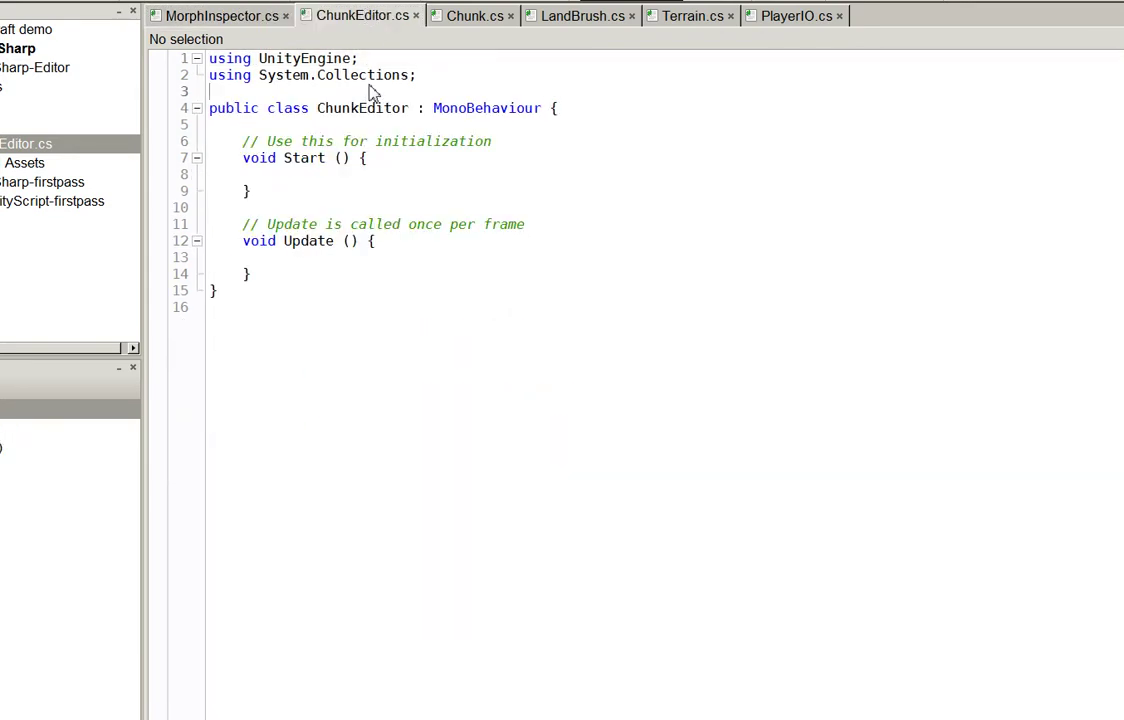
{"action": "key", "text": "ctrl+v"}
Change ChunkEditor's base class from MonoBehaviour to Editor
{"action": "left_click", "coordinate": [238, 20]}
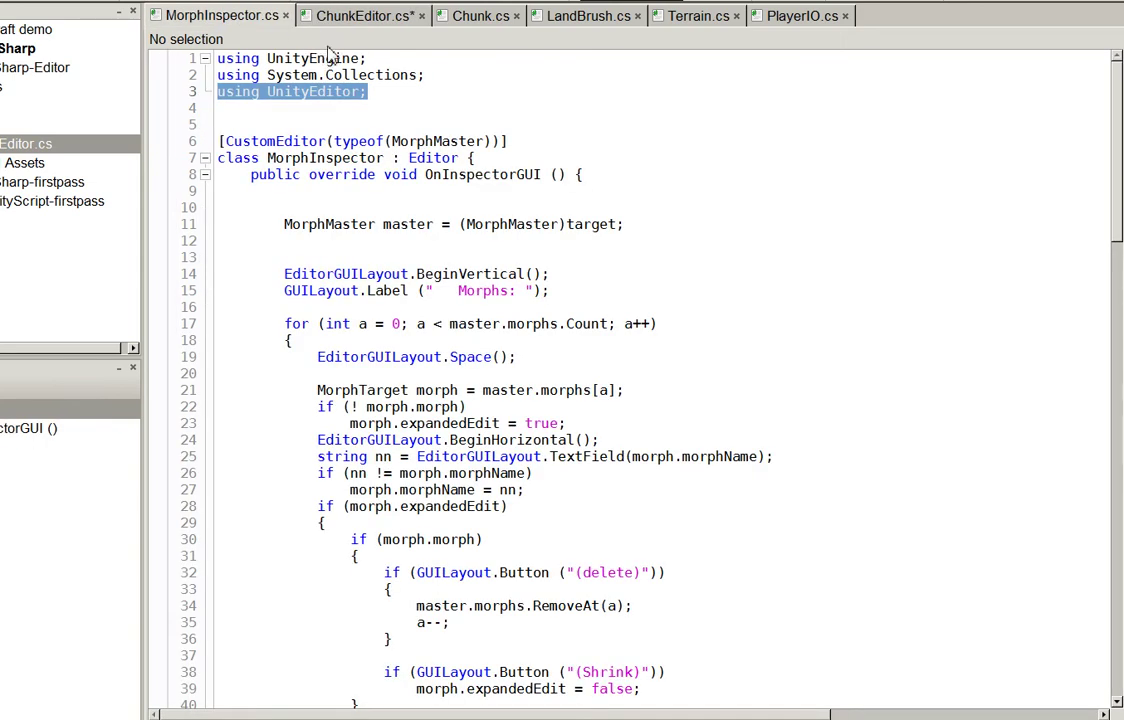
{"action": "left_click", "coordinate": [388, 22]}
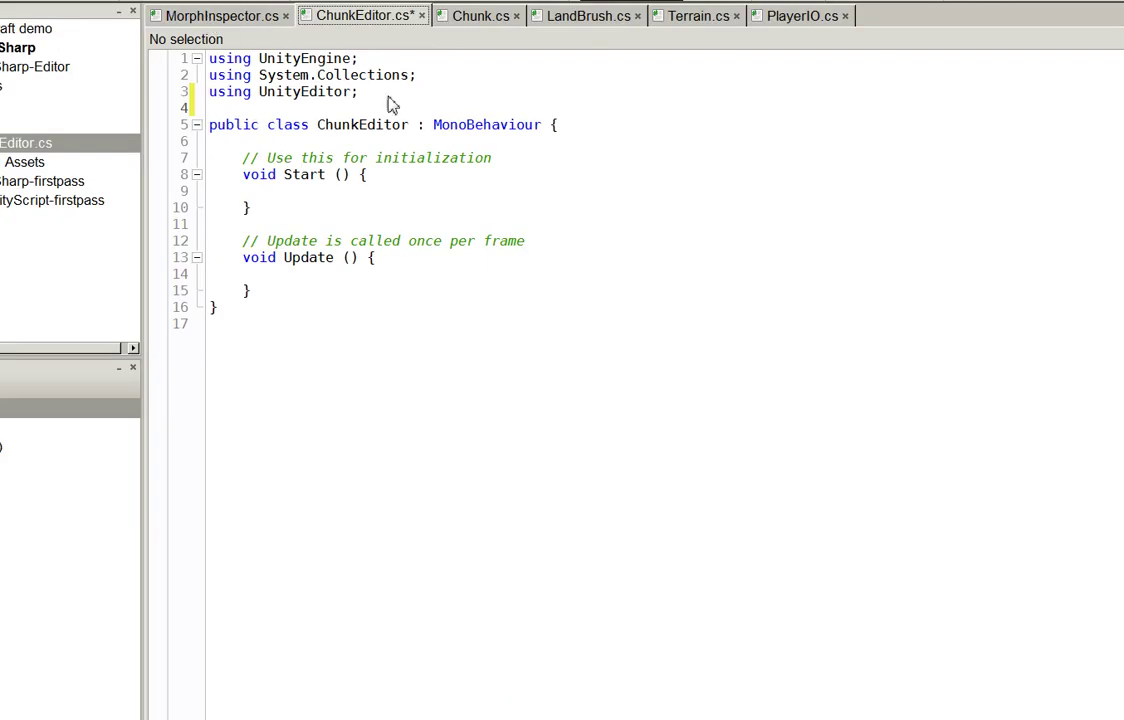
{"action": "double_click", "coordinate": [459, 126]}
{"action": "type", "text": "Editor"}
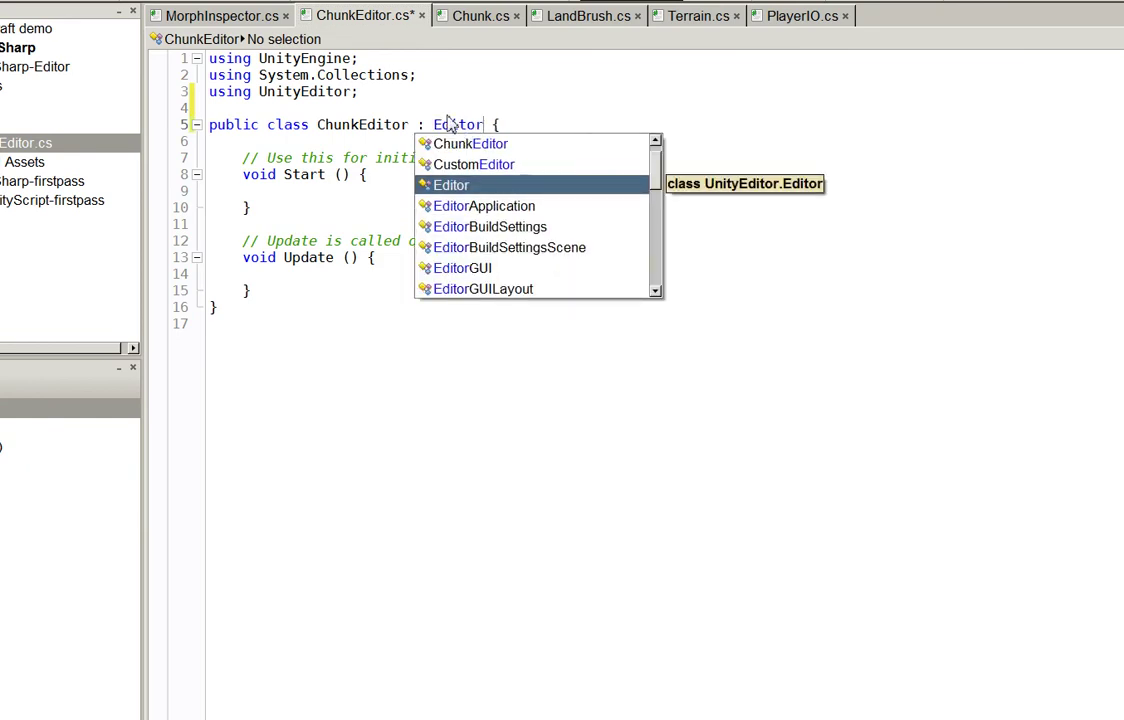
Add a [CustomEditor(typeof(Chunk))] attribute adapted from MorphInspector, and save ChunkEditor.cs
{"action": "left_click", "coordinate": [228, 15]}
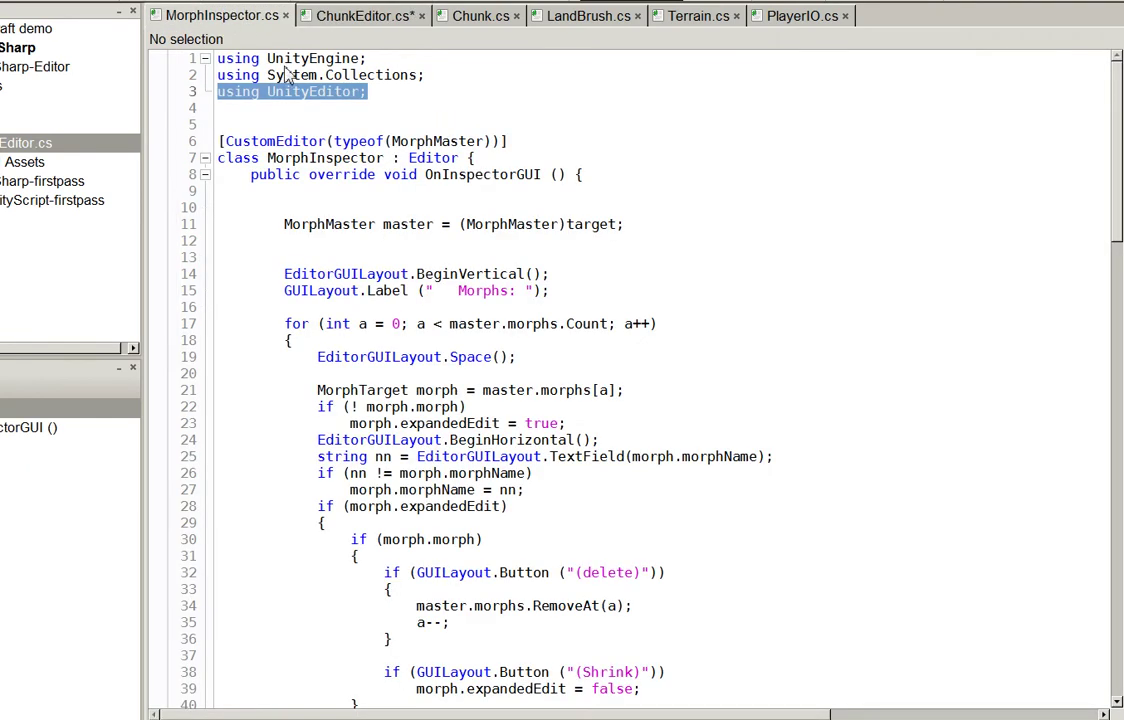
{"action": "left_click", "coordinate": [308, 158]}
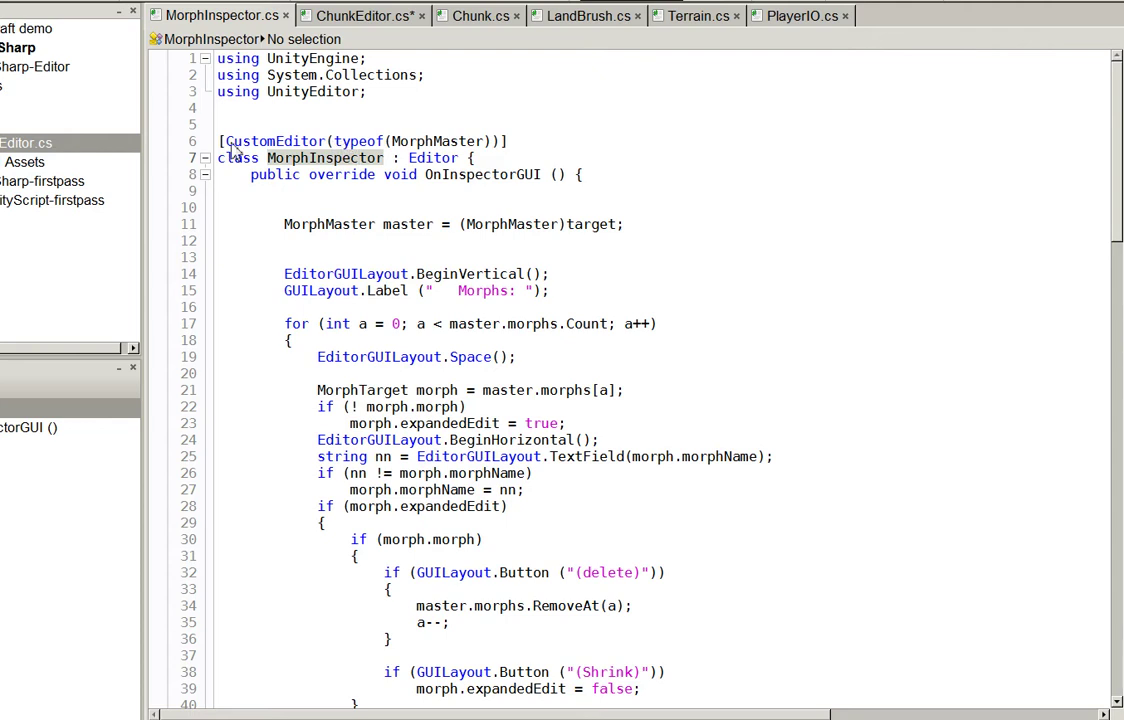
{"action": "left_click_drag", "start_coordinate": [212, 141], "coordinate": [535, 152]}
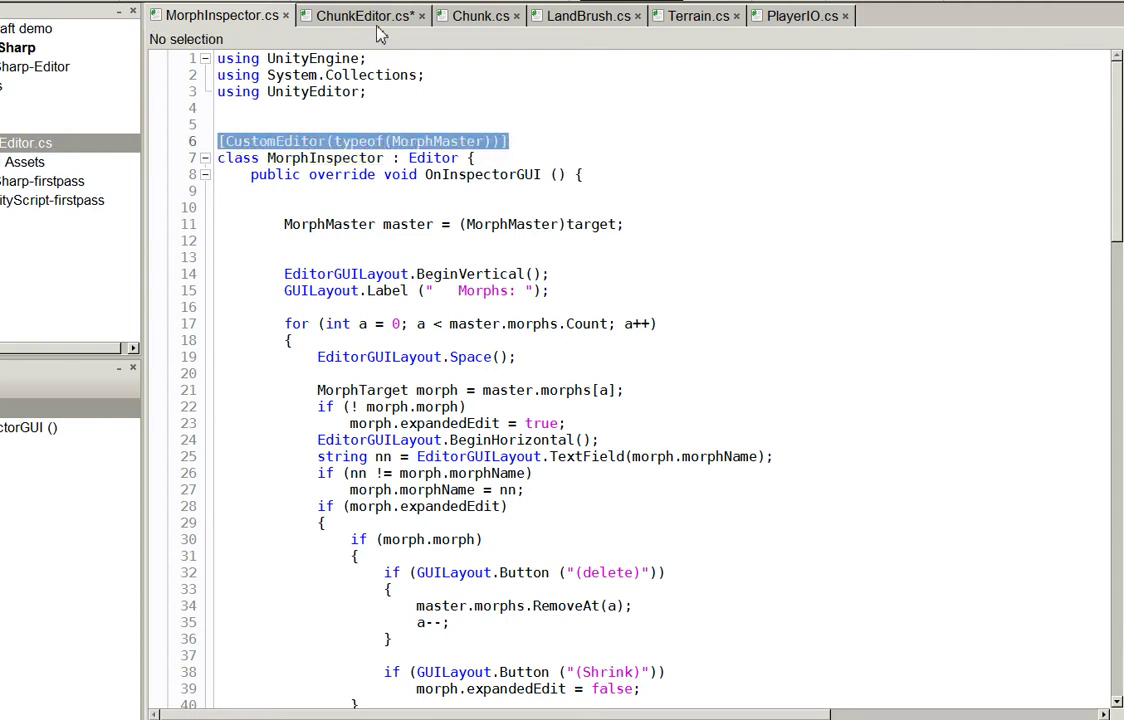
{"action": "left_click", "coordinate": [335, 25]}
{"action": "type", "text": "[CustomEditor(typeof(MorphMaster))]"}
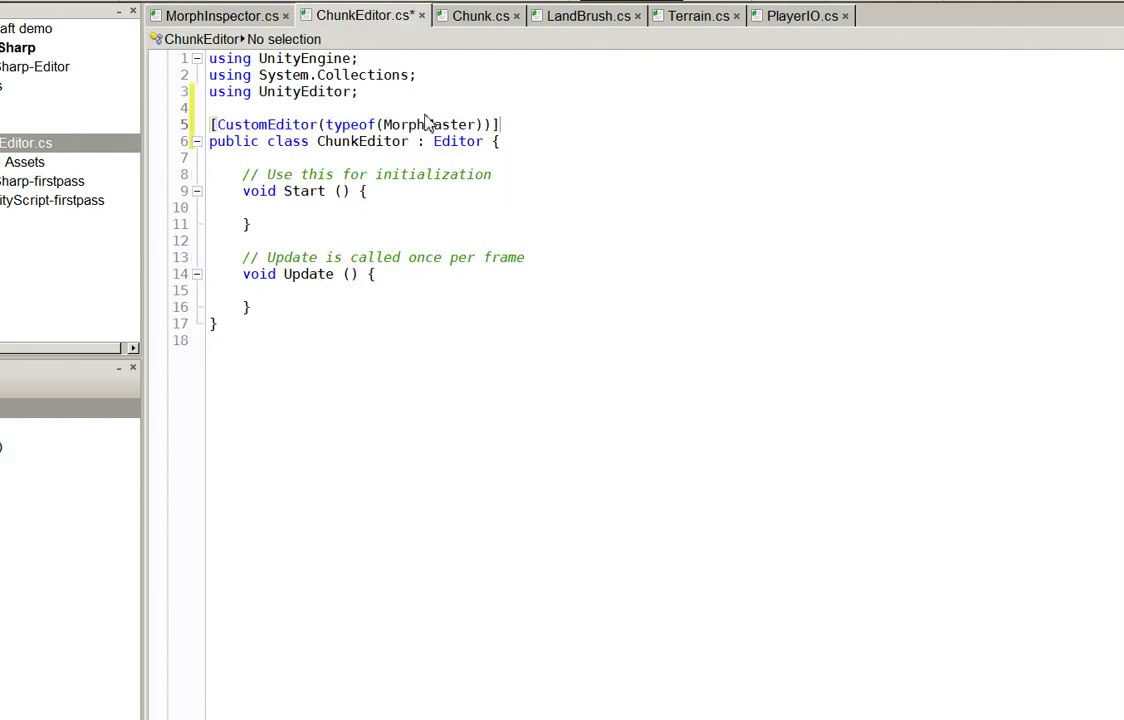
{"action": "double_click", "coordinate": [426, 121]}
{"action": "type", "text": "Chunk"}
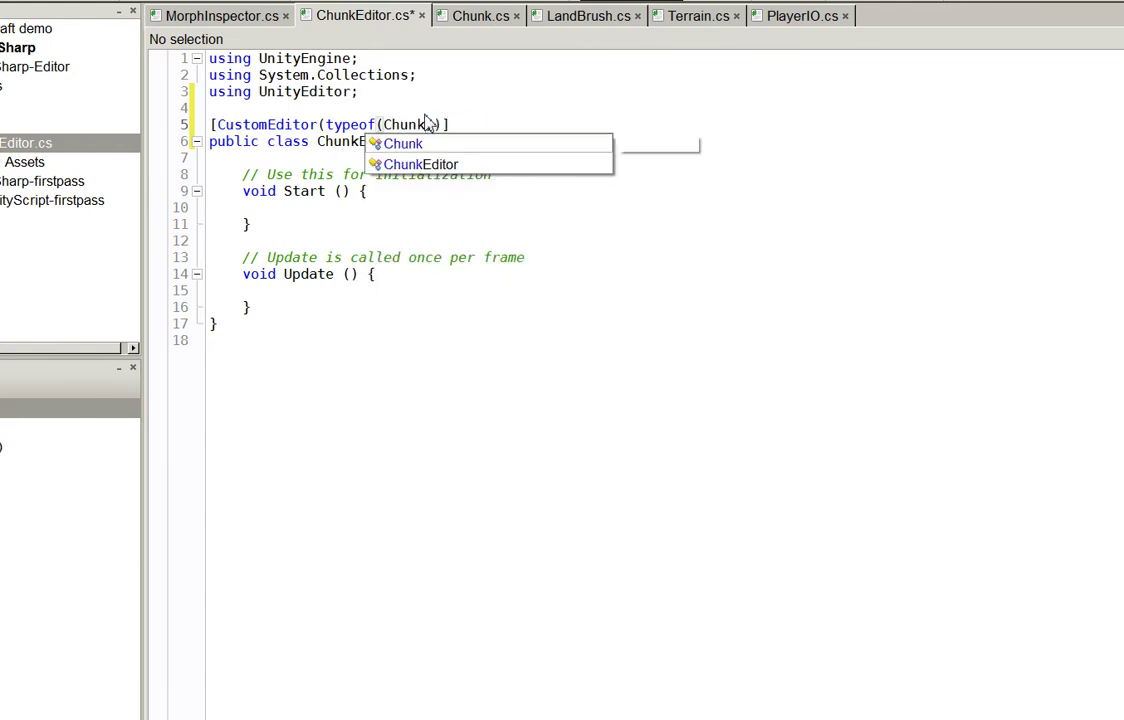
{"action": "key", "text": "Escape"}
{"action": "key", "text": "ctrl+s"}
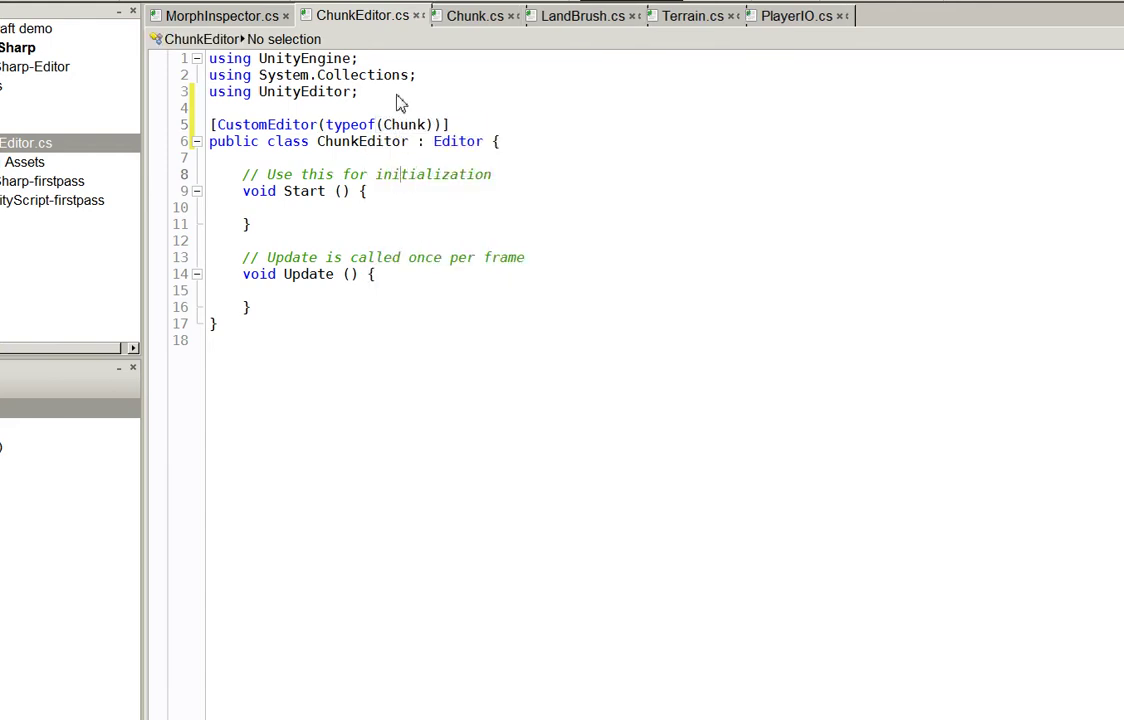
Select the OnInspectorGUI declaration in MorphInspector.cs for reuse
{"action": "left_click", "coordinate": [272, 18]}
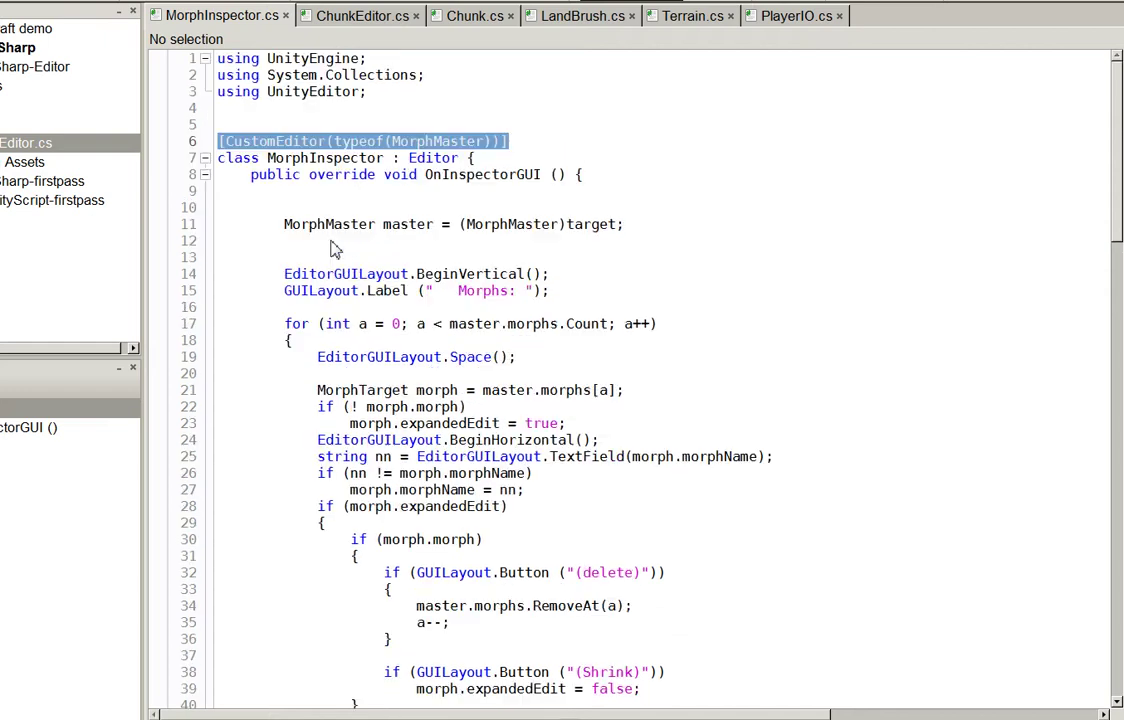
{"action": "left_click", "coordinate": [255, 189]}
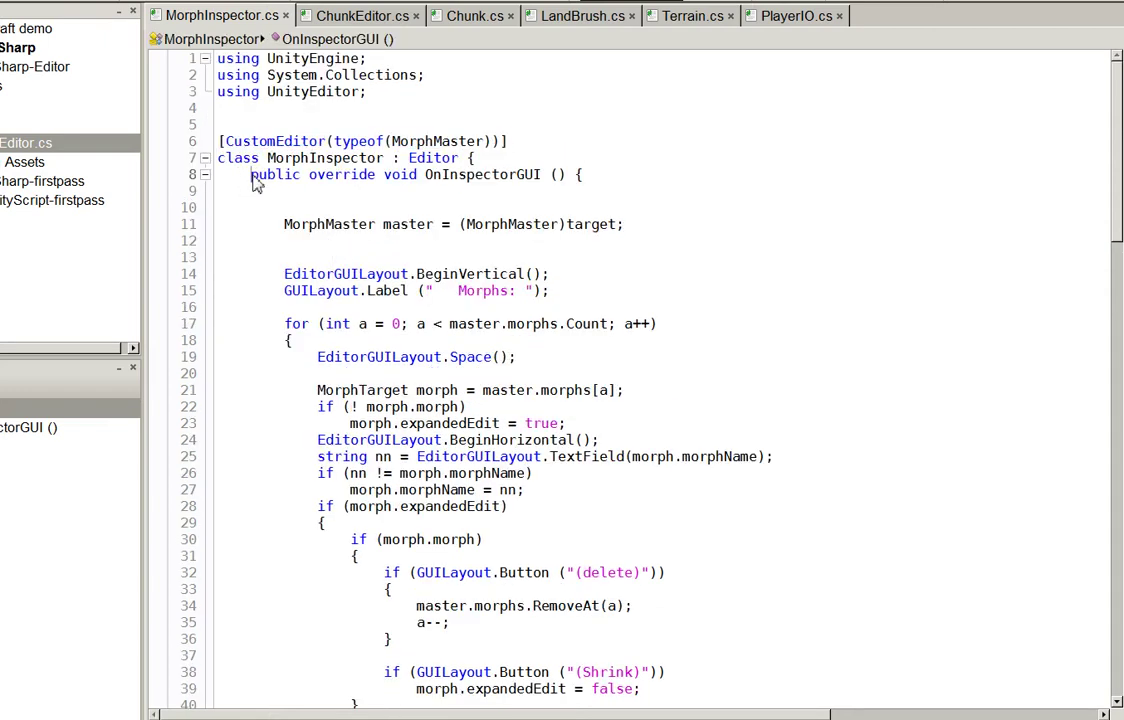
{"action": "key", "text": "shift+Up"}
{"action": "key", "text": "ctrl+c"}
Replace ChunkEditor's Start and Update methods with the OnInspectorGUI override
{"action": "left_click", "coordinate": [340, 16]}
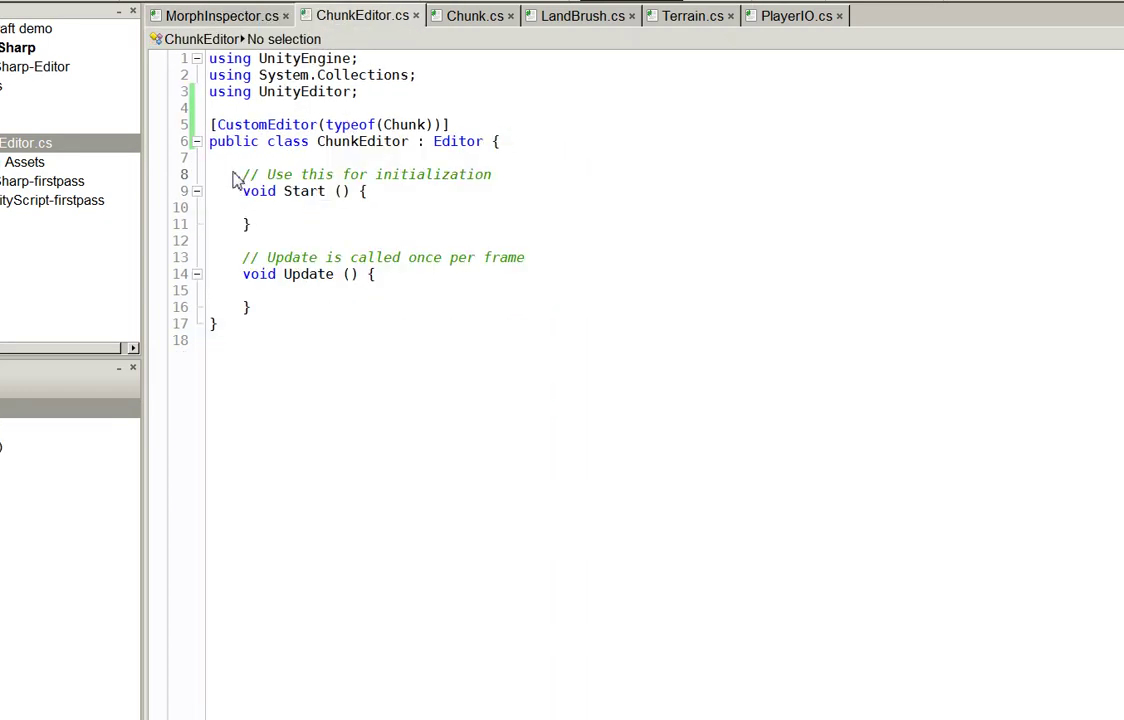
{"action": "left_click_drag", "start_coordinate": [238, 174], "coordinate": [328, 308]}
{"action": "key", "text": "ctrl+v"}
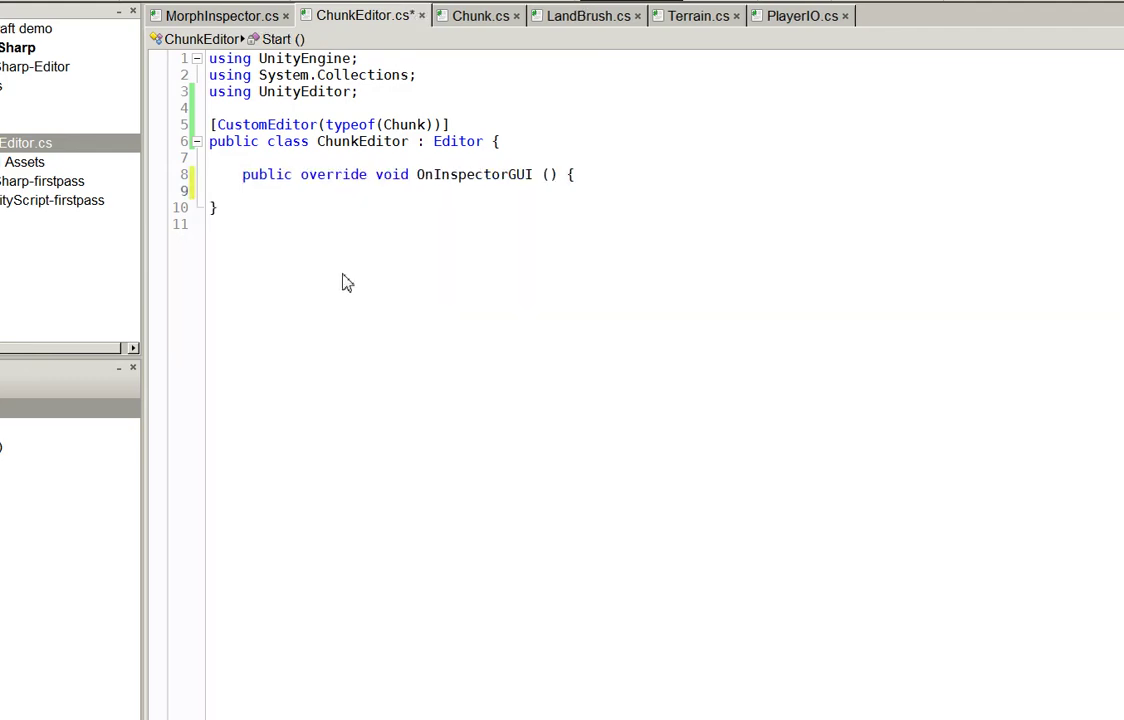
{"action": "type", "text": "}"}
Copy MorphInspector's BeginVertical and Morphs label lines into ChunkEditor's OnInspectorGUI
{"action": "left_click", "coordinate": [243, 16]}
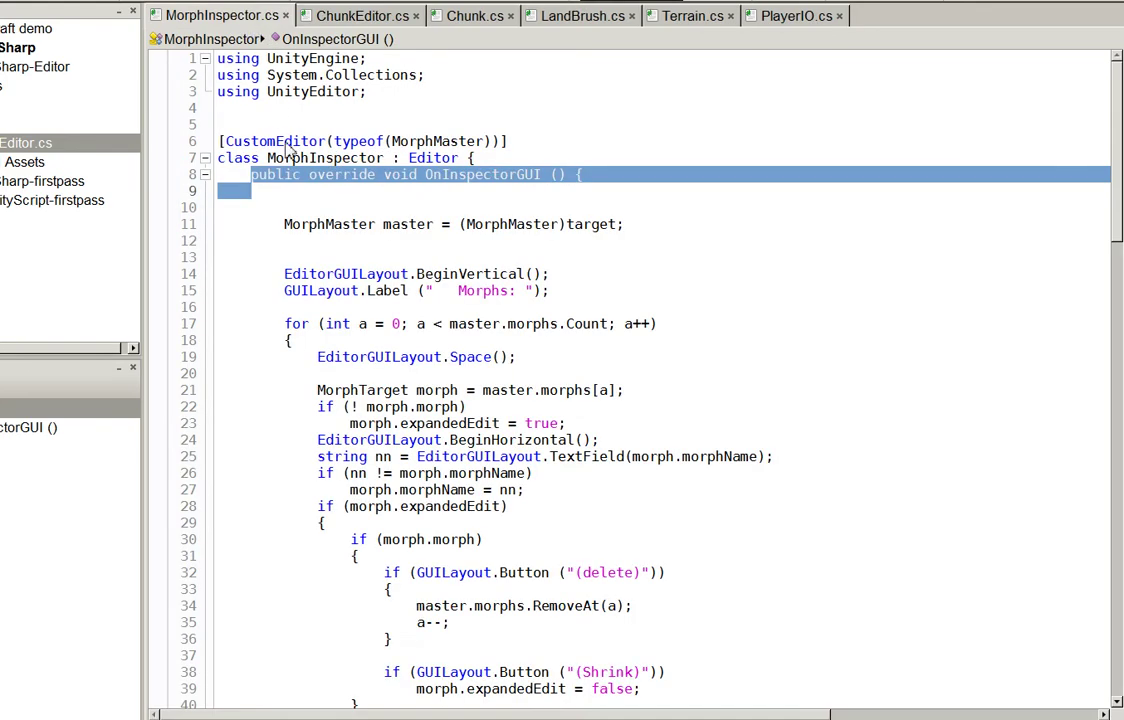
{"action": "scroll", "coordinate": [447, 330], "scroll_direction": "down", "scroll_amount": 9}
{"action": "scroll", "coordinate": [447, 336], "scroll_direction": "down", "scroll_amount": 15}
{"action": "scroll", "coordinate": [447, 336], "scroll_direction": "down", "scroll_amount": 9}
{"action": "scroll", "coordinate": [440, 360], "scroll_direction": "up", "scroll_amount": 9}
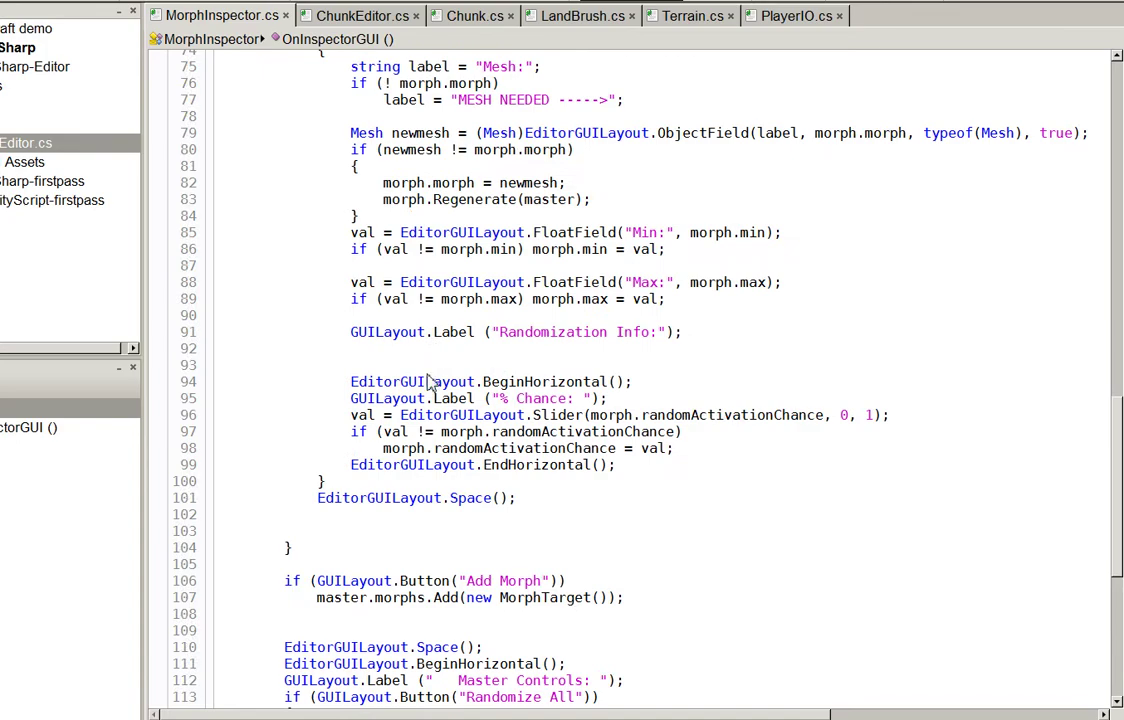
{"action": "scroll", "coordinate": [429, 384], "scroll_direction": "up", "scroll_amount": 18}
{"action": "scroll", "coordinate": [422, 398], "scroll_direction": "up", "scroll_amount": 7}
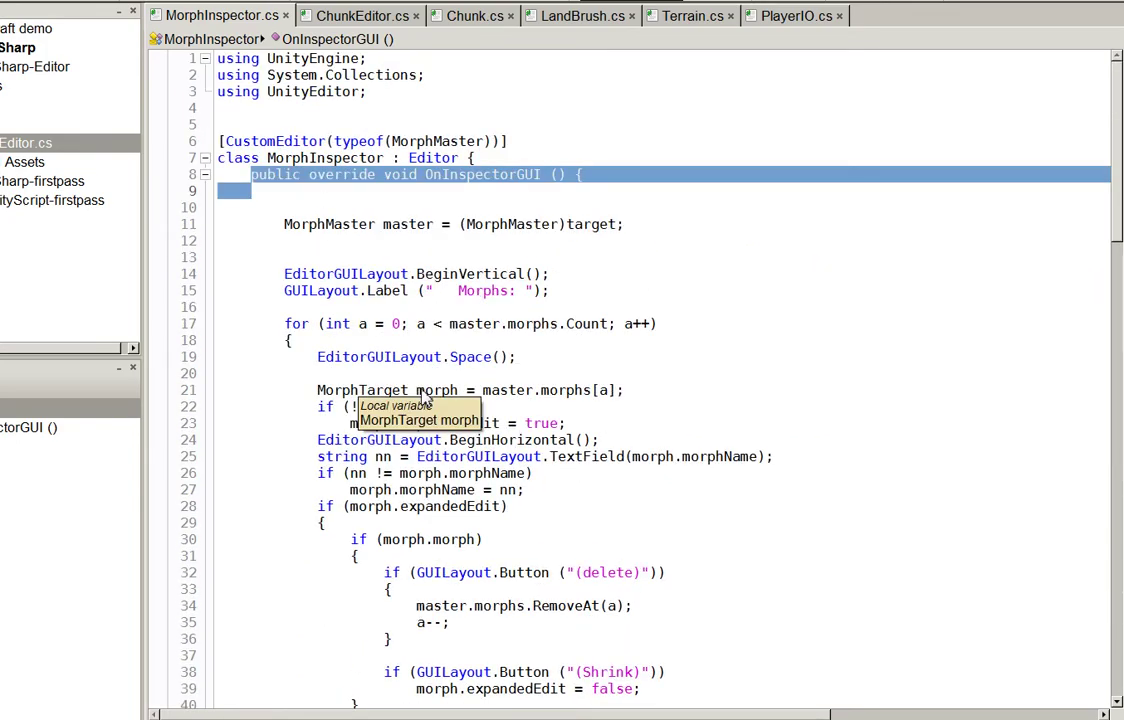
{"action": "scroll", "coordinate": [424, 398], "scroll_direction": "down", "scroll_amount": 11}
{"action": "scroll", "coordinate": [439, 425], "scroll_direction": "down", "scroll_amount": 10}
{"action": "scroll", "coordinate": [442, 421], "scroll_direction": "down", "scroll_amount": 5}
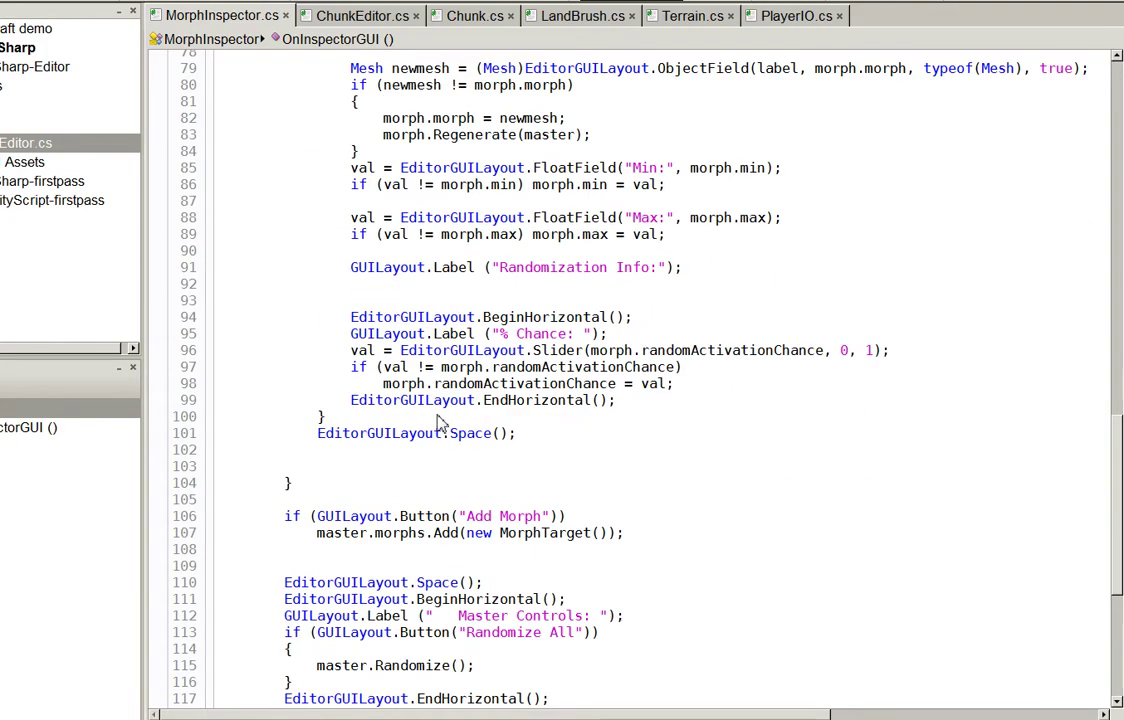
{"action": "scroll", "coordinate": [440, 420], "scroll_direction": "down", "scroll_amount": 5}
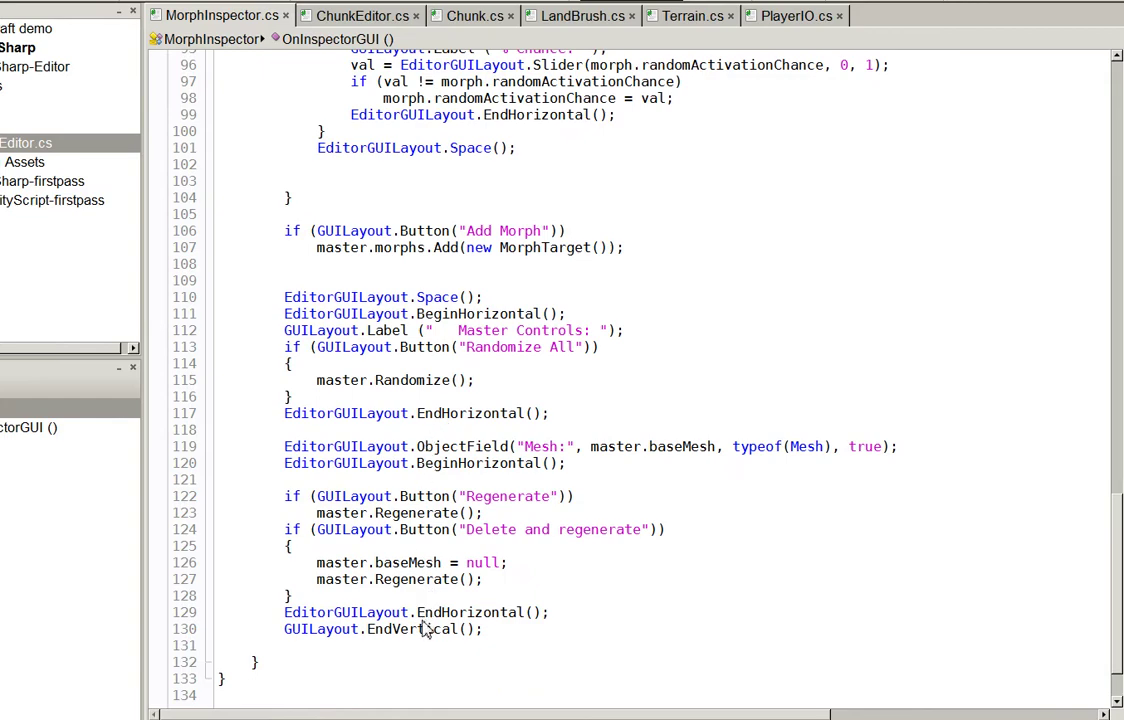
{"action": "scroll", "coordinate": [424, 627], "scroll_direction": "up", "scroll_amount": 1}
{"action": "scroll", "coordinate": [424, 627], "scroll_direction": "up", "scroll_amount": 4}
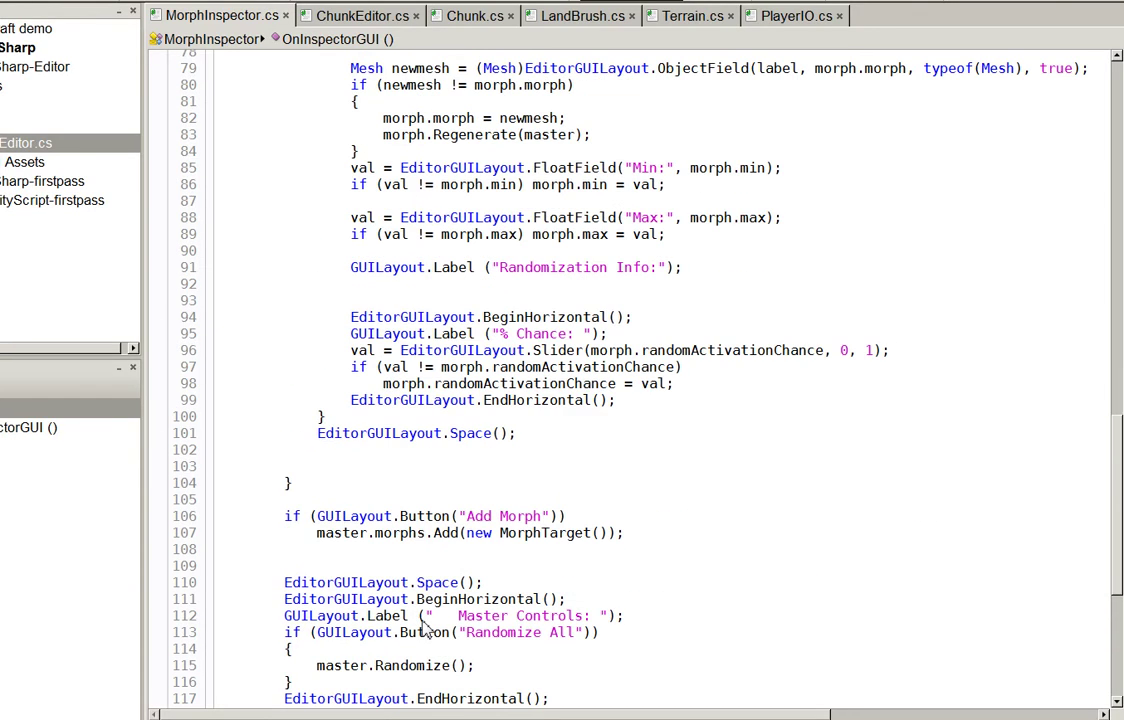
{"action": "scroll", "coordinate": [424, 627], "scroll_direction": "up", "scroll_amount": 6}
{"action": "scroll", "coordinate": [424, 627], "scroll_direction": "up", "scroll_amount": 7}
{"action": "scroll", "coordinate": [424, 627], "scroll_direction": "up", "scroll_amount": 12}
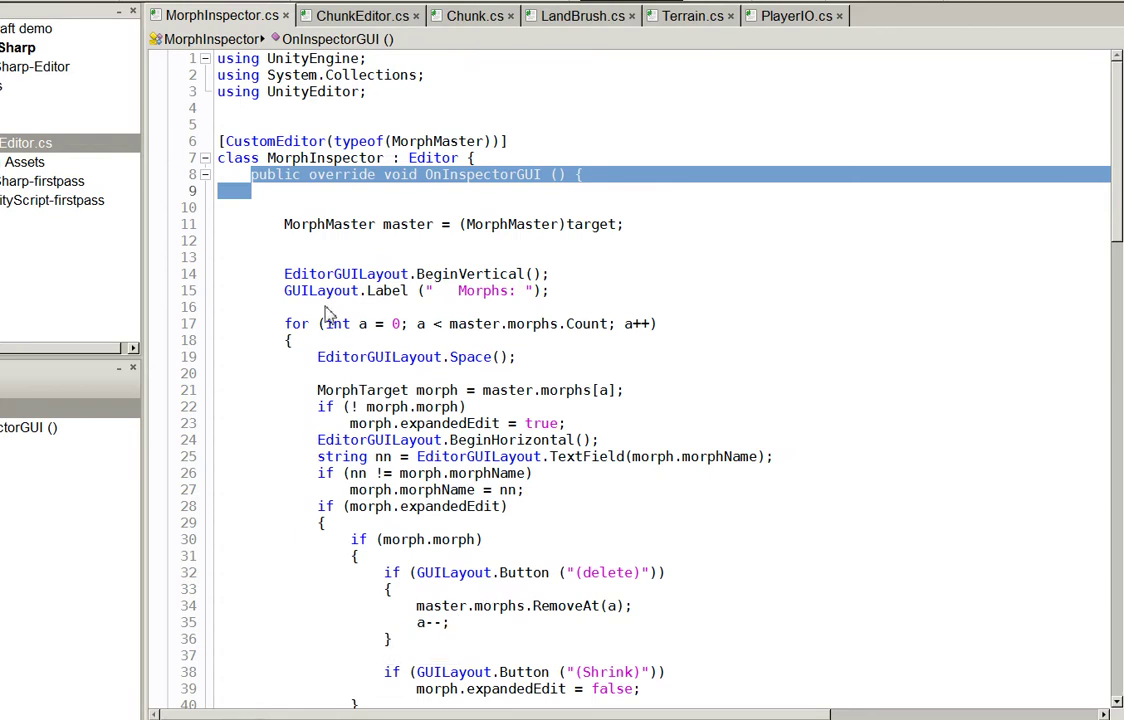
{"action": "left_click_drag", "start_coordinate": [283, 274], "coordinate": [285, 306]}
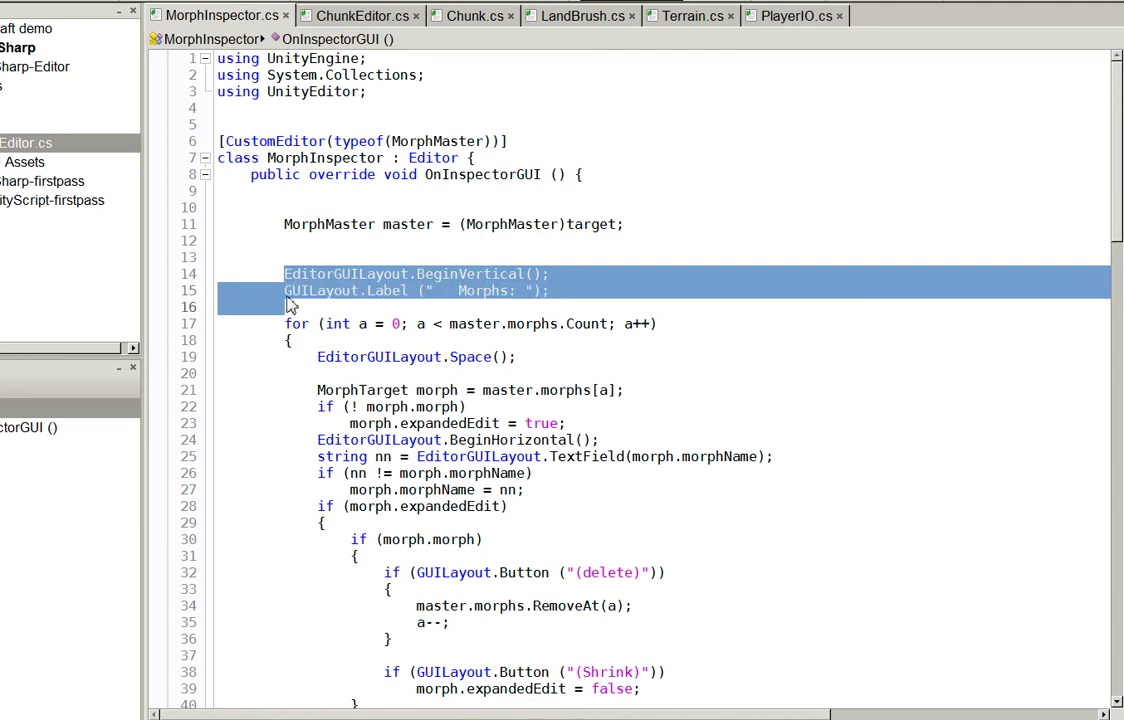
{"action": "left_click", "coordinate": [362, 18]}
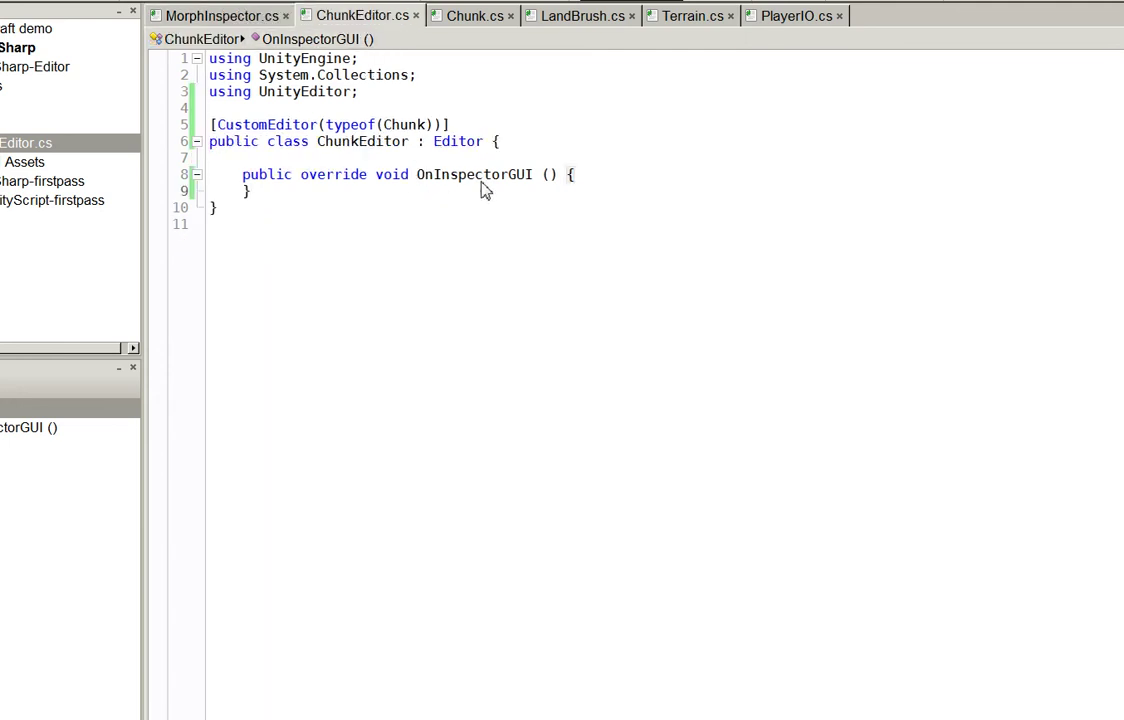
{"action": "key", "text": "Return"}
{"action": "key", "text": "ctrl+v"}
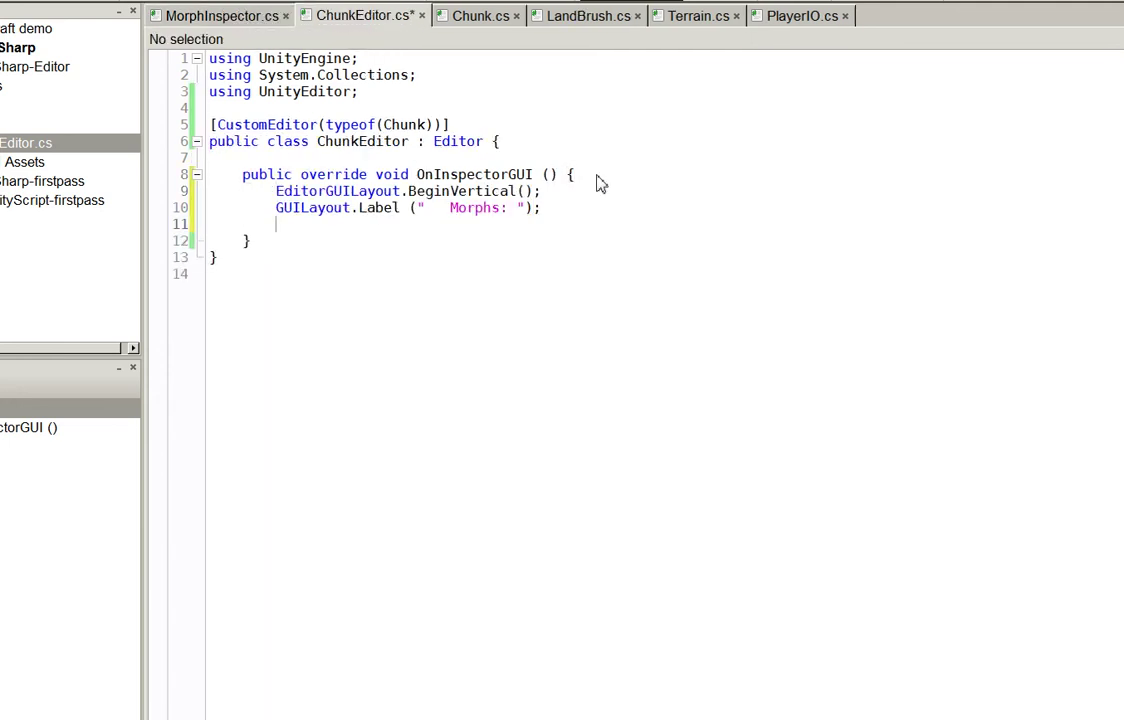
Close the layout group with EditorGUILayout.EndVertical();
{"action": "type", "text": "Edit"}
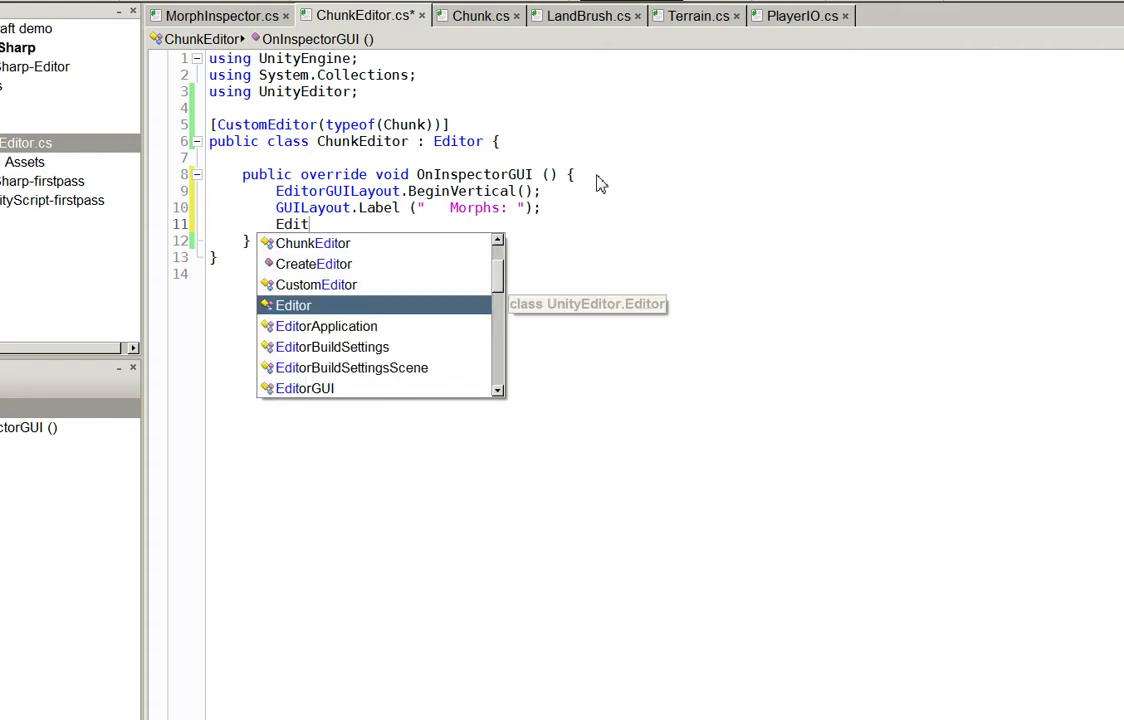
{"action": "type", "text": "orGUILayout.E"}
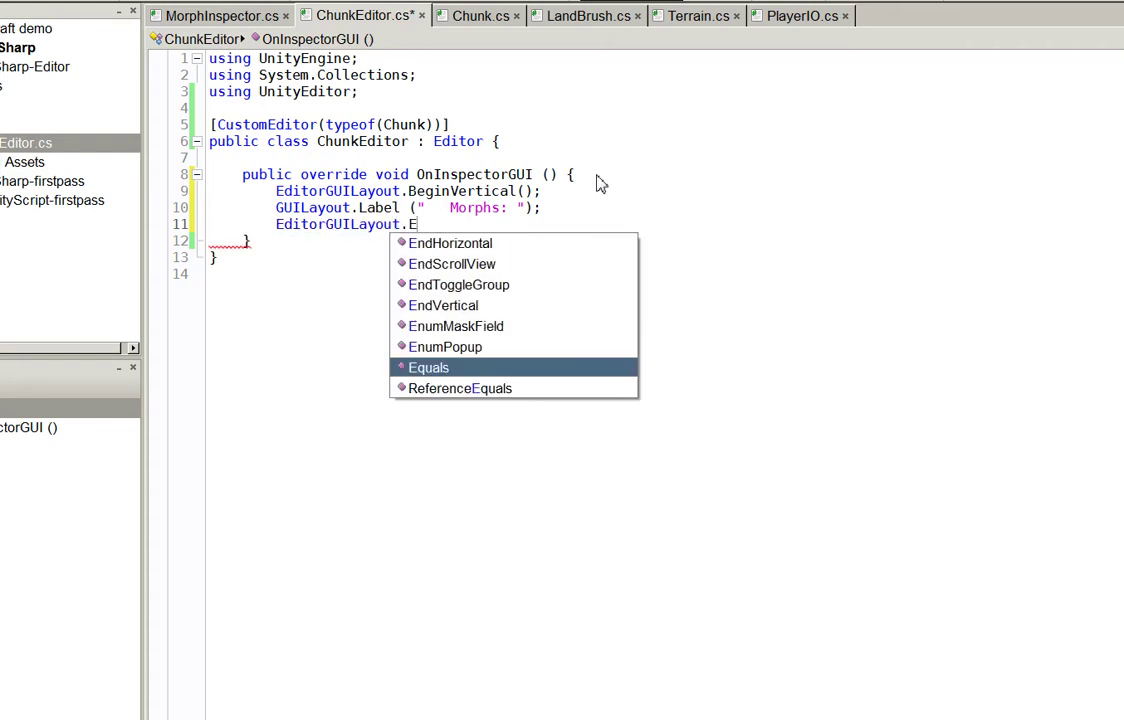
{"action": "type", "text": "nd"}
{"action": "key", "text": "Return"}
{"action": "type", "text": "(;"}
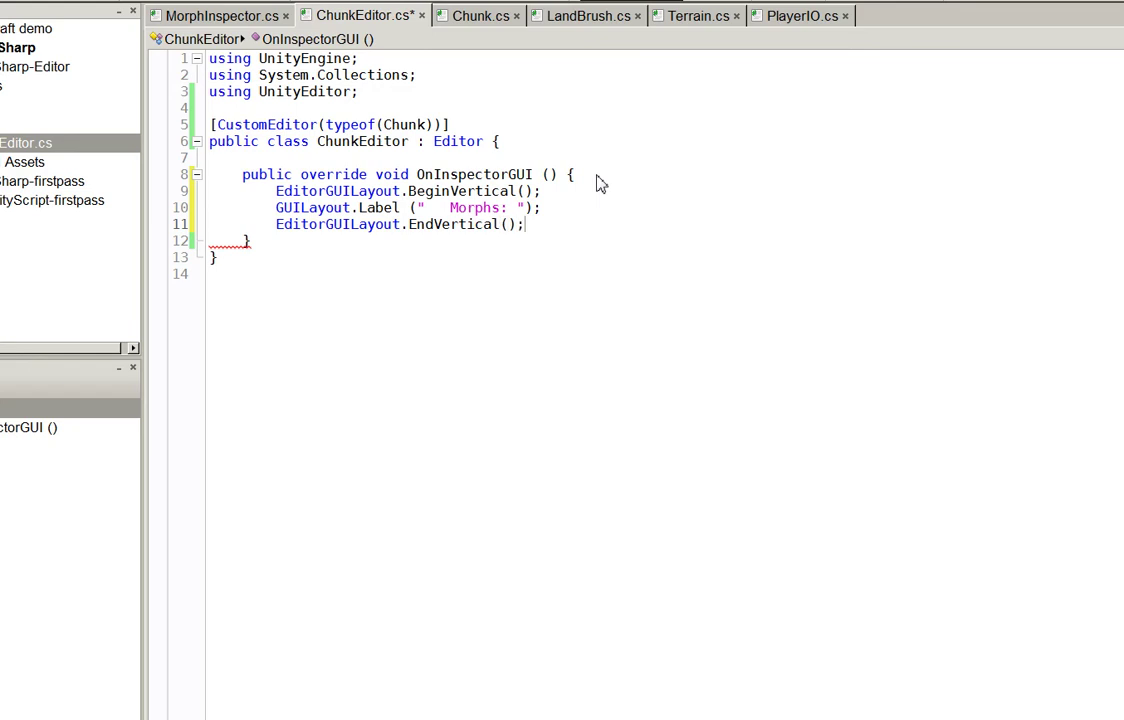
{"action": "key", "text": "Up"}
{"action": "key", "text": "End"}
{"action": "key", "text": "Return"}
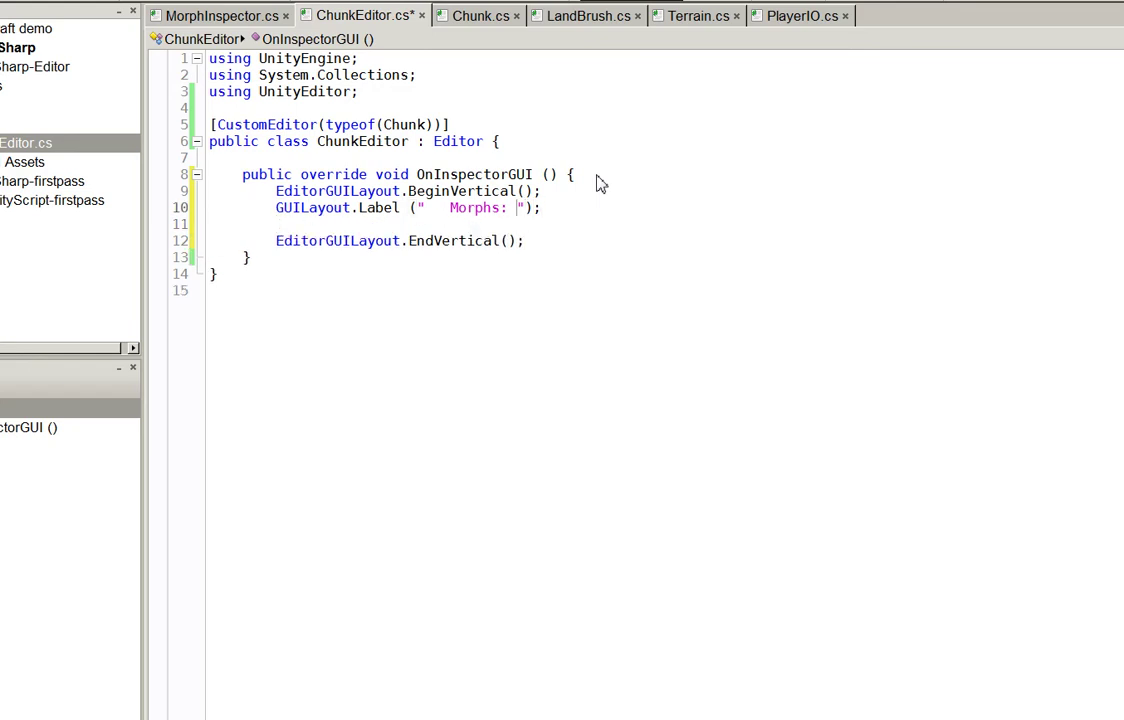
Change the label text from Morphs to "It's alive!" and save
{"action": "key", "text": "Up"}
{"action": "key", "text": "End"}
{"action": "key", "text": "Left"}
{"action": "key", "text": "Left"}
{"action": "key", "text": "Left"}
{"action": "key", "text": "ctrl+shift+Left"}
{"action": "key", "text": "ctrl+shift+Left"}
{"action": "type", "text": "It'"}
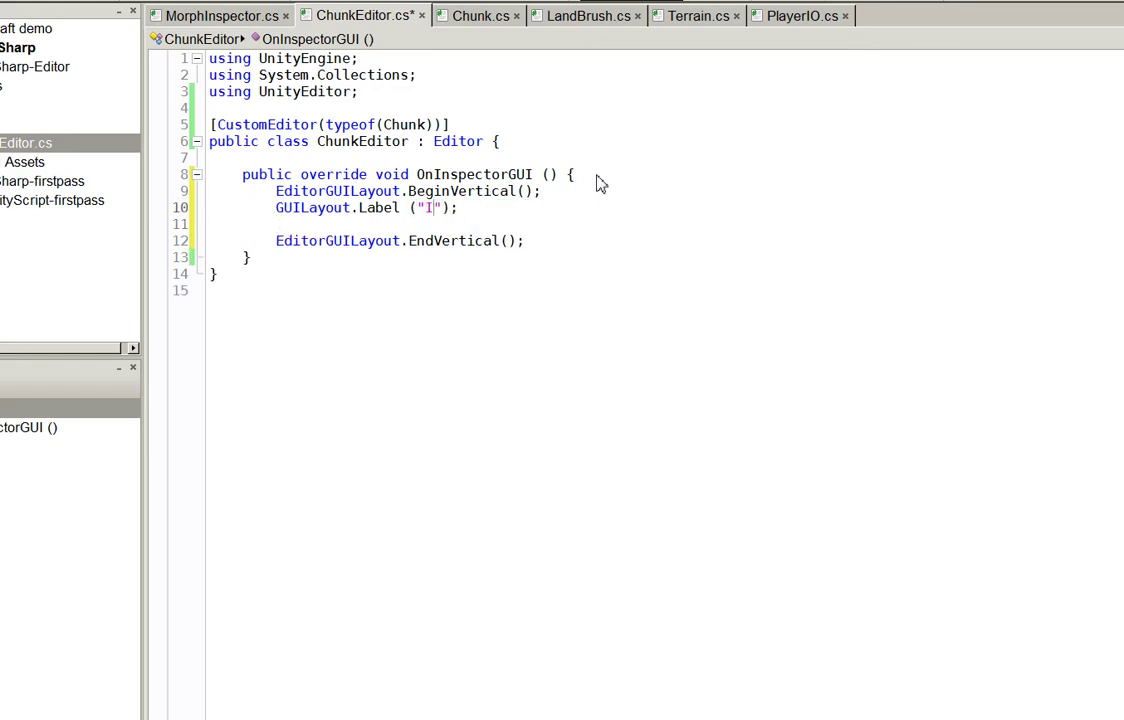
{"action": "type", "text": "s alive!"}
{"action": "key", "text": "ctrl+s"}
Insert a blank line at the start of the method body before BeginVertical
{"action": "left_click", "coordinate": [600, 195]}
{"action": "key", "text": "Up"}
{"action": "key", "text": "End"}
{"action": "key", "text": "Return"}
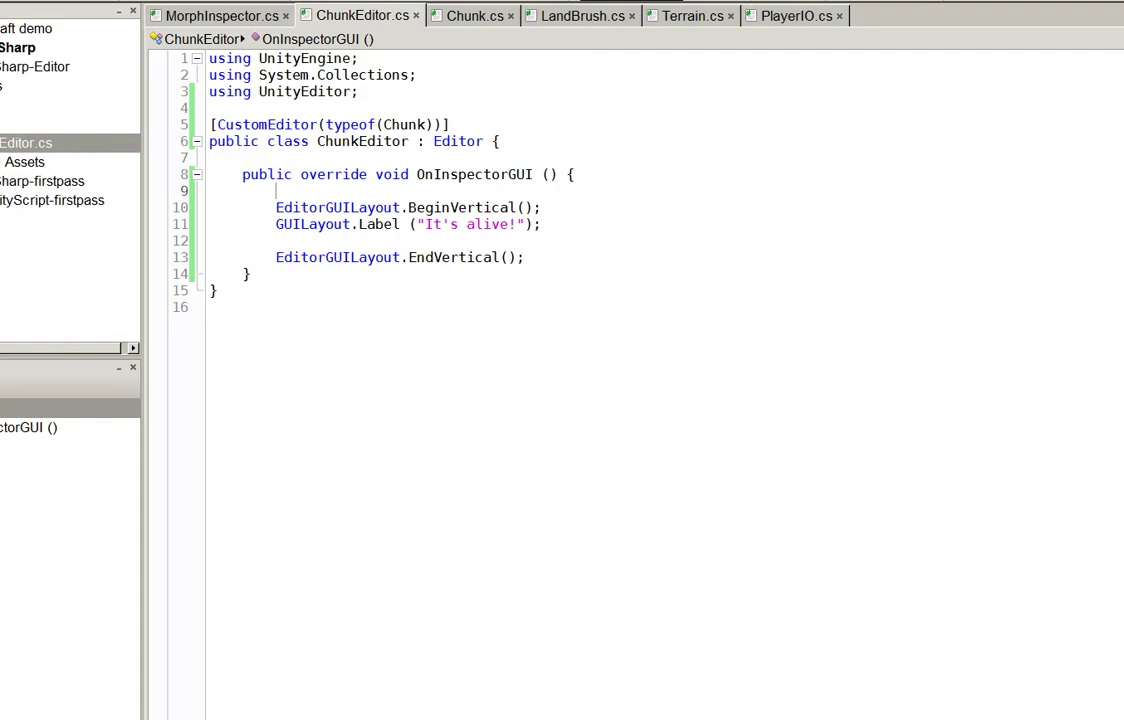
In Unity, select the ChunkFab prefab in Assets/Fabs to view its Inspector
{"action": "key", "text": "alt+Tab"}
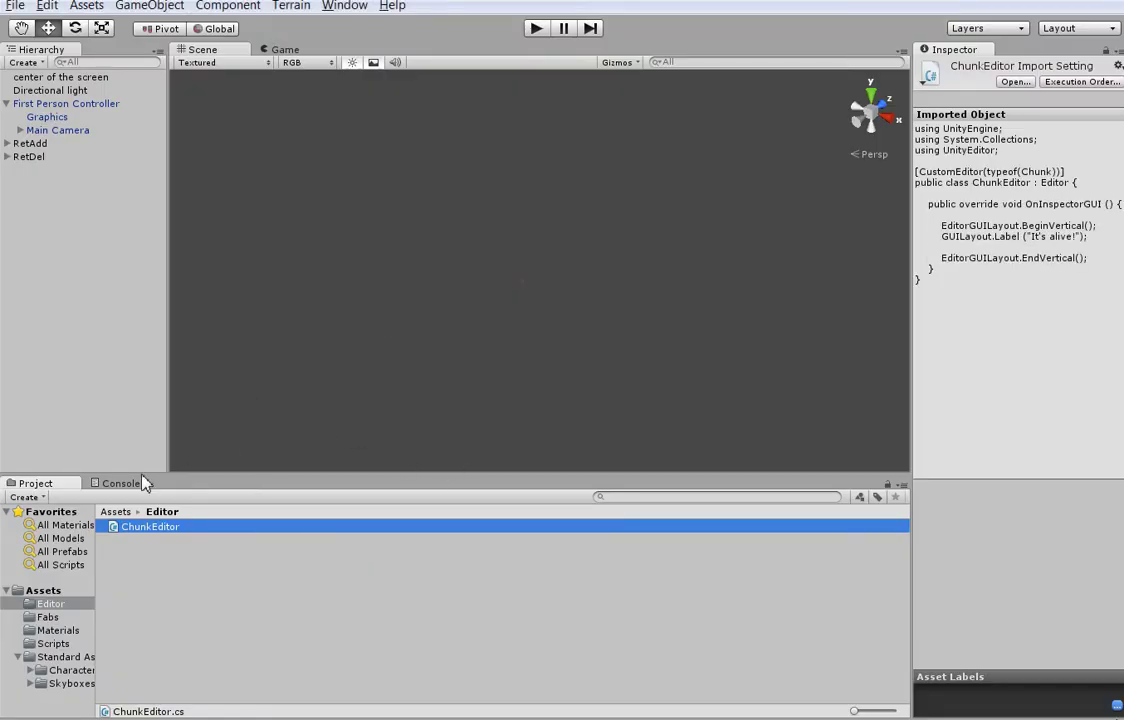
{"action": "left_click", "coordinate": [43, 590]}
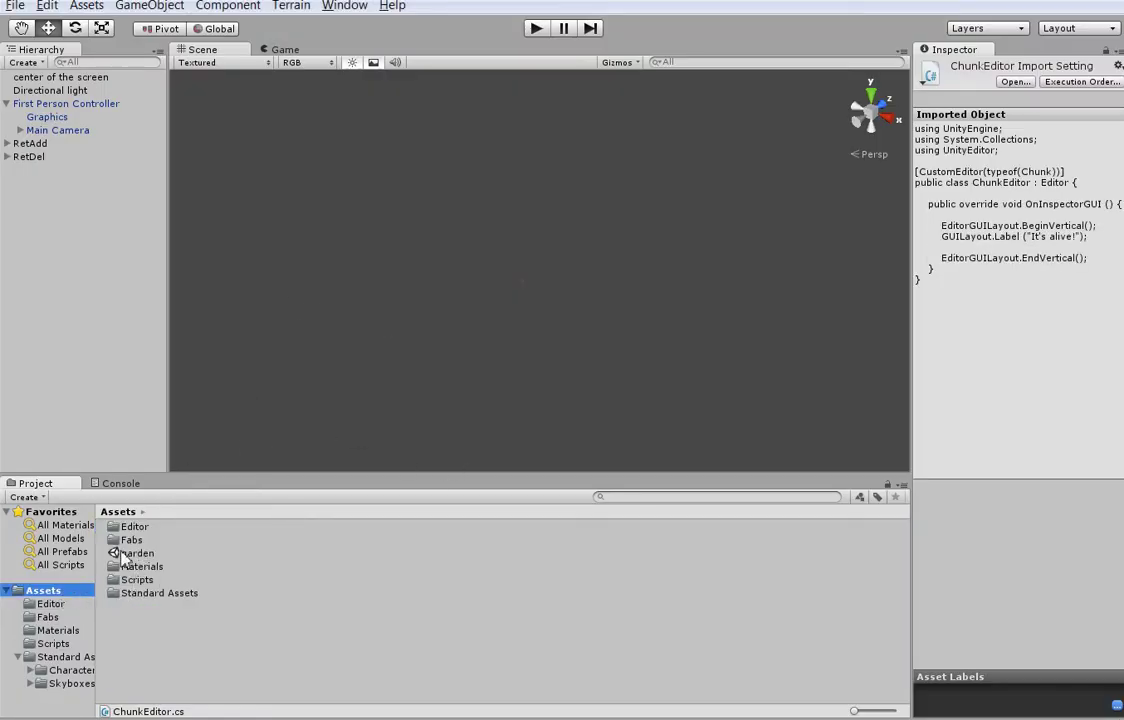
{"action": "double_click", "coordinate": [128, 527]}
{"action": "left_click", "coordinate": [62, 617]}
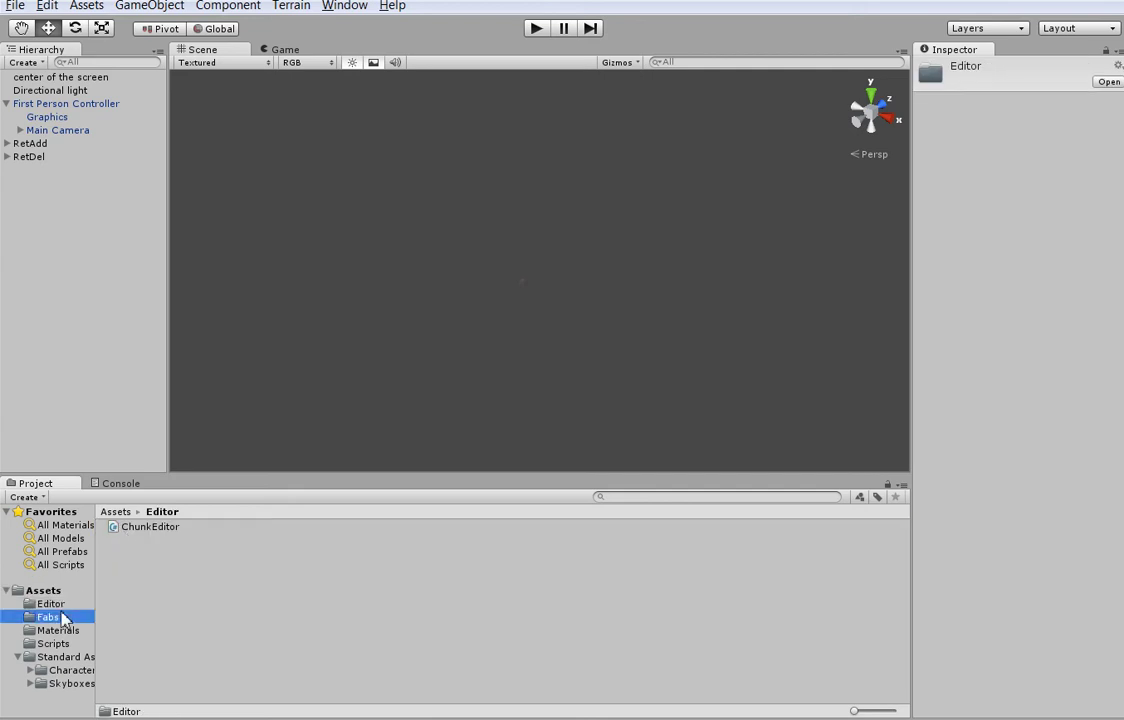
{"action": "left_click", "coordinate": [137, 529]}
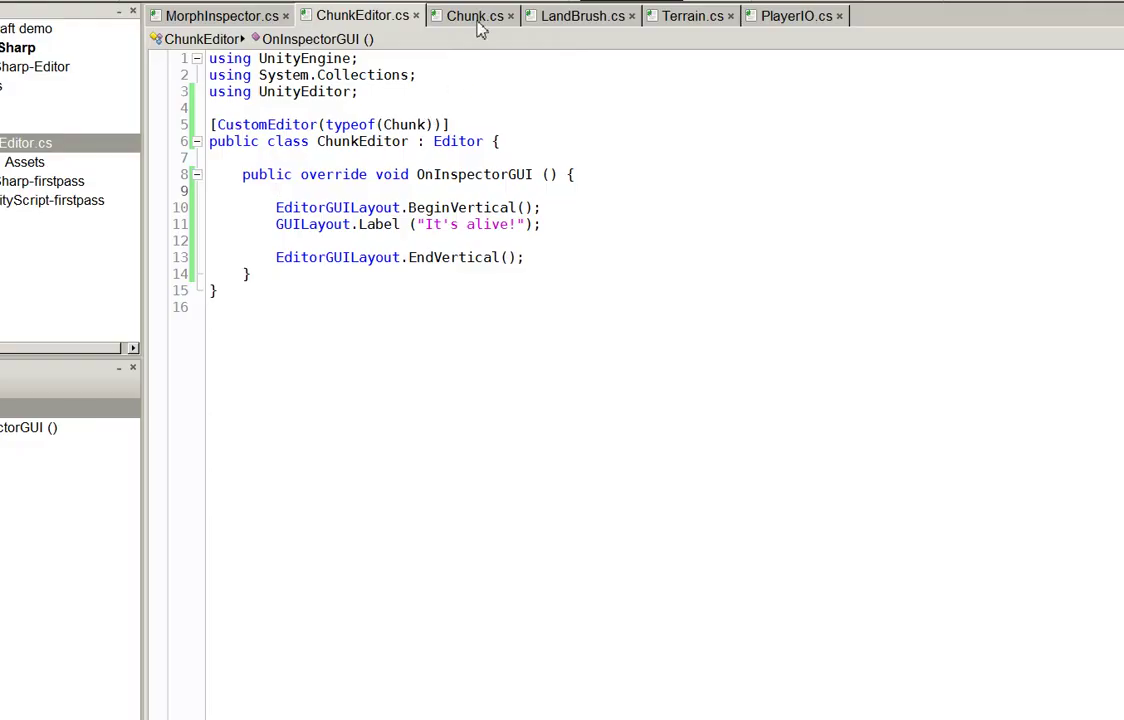
Open Chunk.cs and select the height and groundHeight field declarations
{"action": "left_click", "coordinate": [477, 17]}
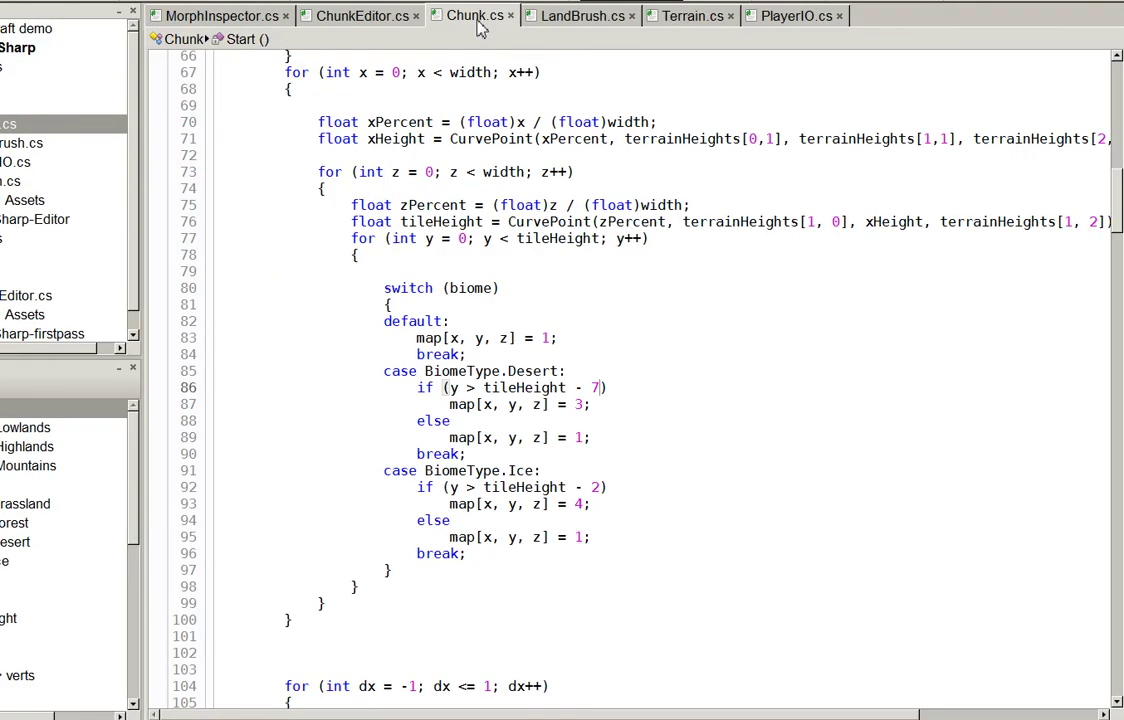
{"action": "scroll", "coordinate": [431, 346], "scroll_direction": "up", "scroll_amount": 7}
{"action": "scroll", "coordinate": [433, 345], "scroll_direction": "up", "scroll_amount": 15}
{"action": "scroll", "coordinate": [431, 346], "scroll_direction": "down", "scroll_amount": 4}
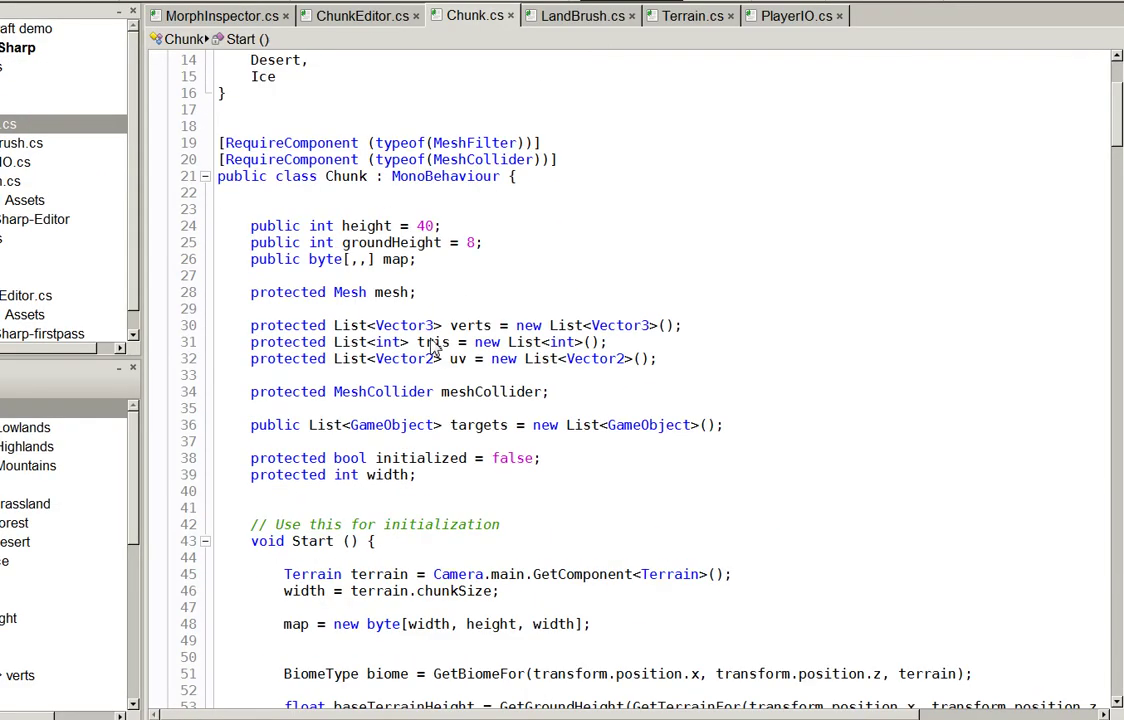
{"action": "left_click", "coordinate": [252, 226]}
{"action": "left_click_drag", "start_coordinate": [252, 229], "coordinate": [548, 246]}
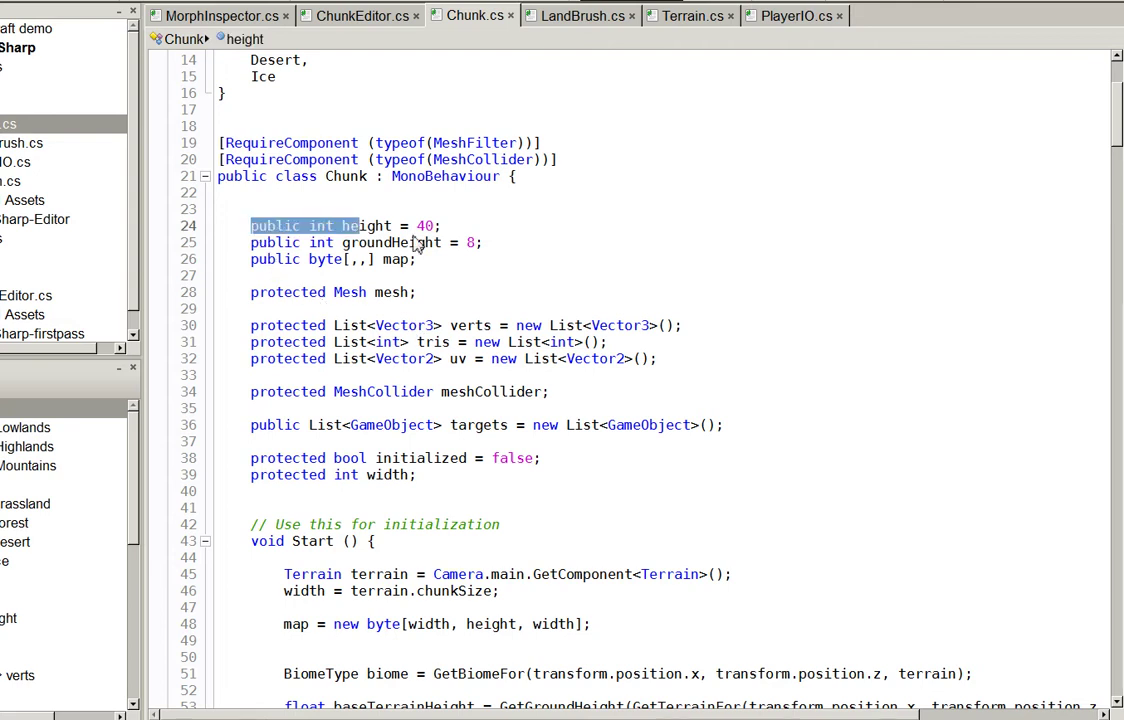
{"action": "left_click", "coordinate": [529, 268]}
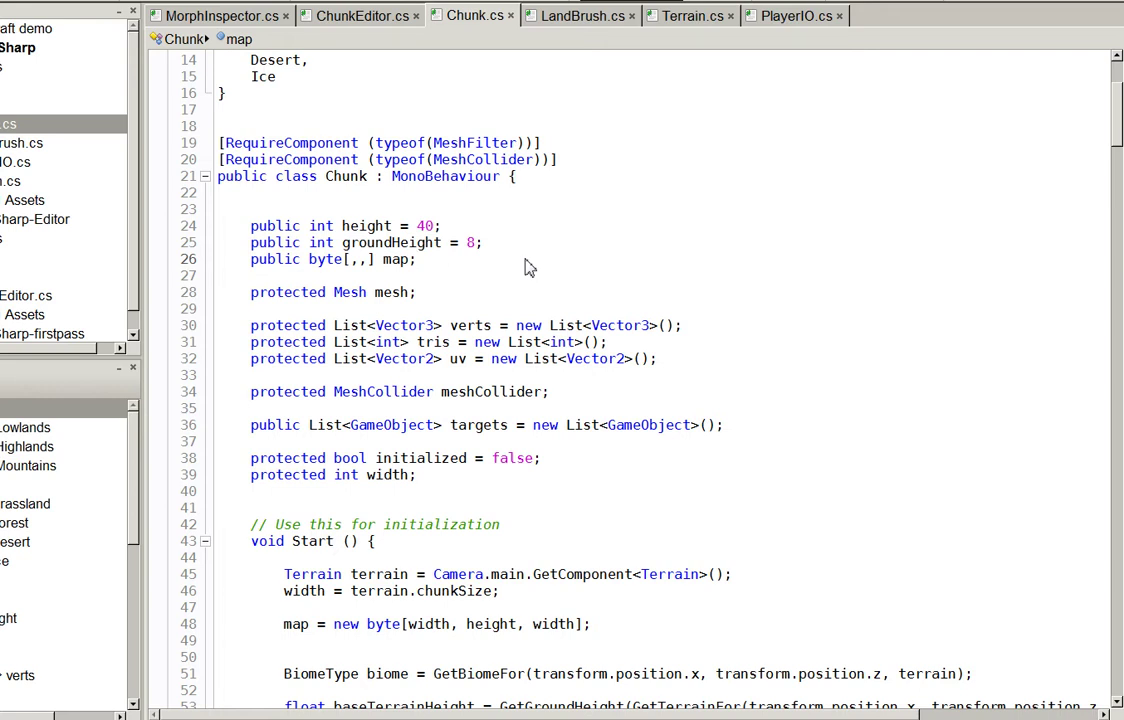
{"action": "left_click_drag", "start_coordinate": [250, 228], "coordinate": [590, 256]}
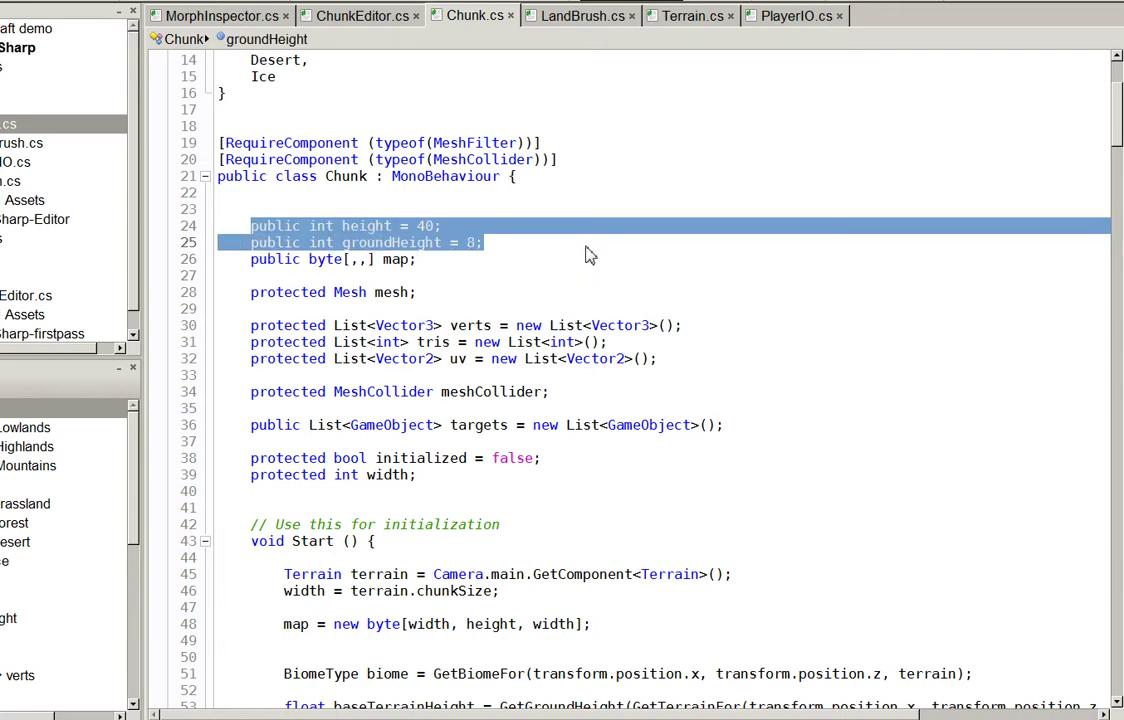
Delete the public targets list field, then reselect the height and groundHeight fields
{"action": "left_click", "coordinate": [405, 405]}
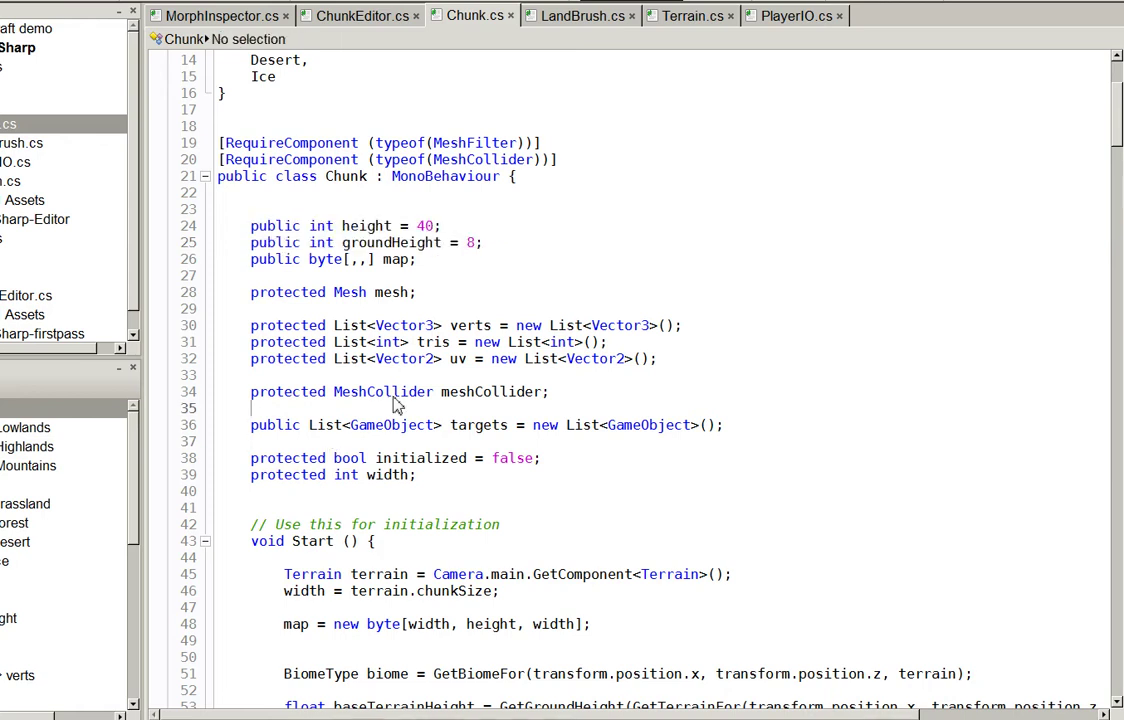
{"action": "key", "text": "Down"}
{"action": "key", "text": "shift+Down"}
{"action": "key", "text": "shift+Down"}
{"action": "key", "text": "Delete"}
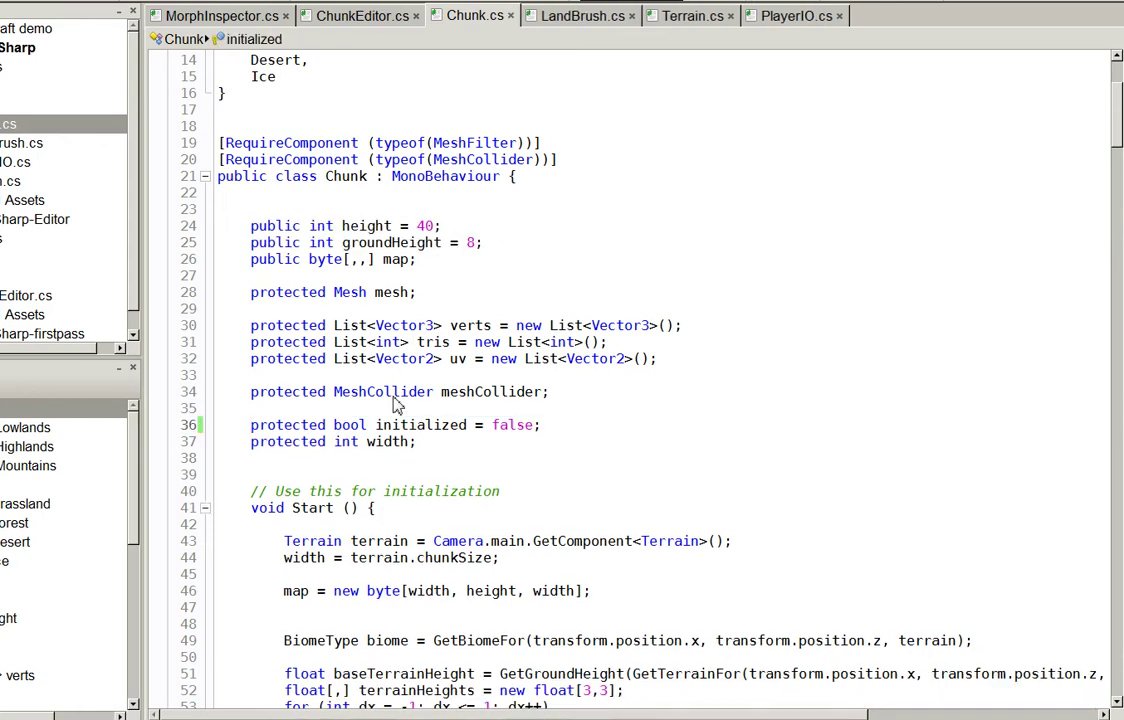
{"action": "left_click", "coordinate": [340, 326]}
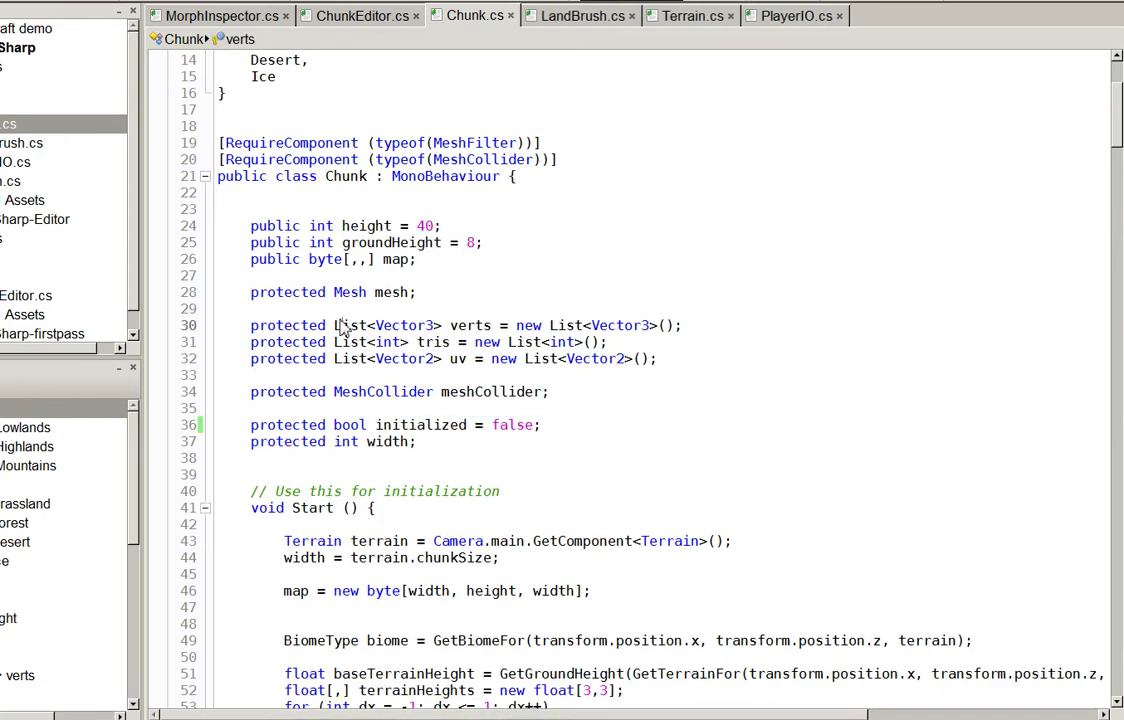
{"action": "left_click", "coordinate": [253, 232]}
{"action": "left_click_drag", "start_coordinate": [243, 231], "coordinate": [541, 251]}
{"action": "key", "text": "ctrl+c"}
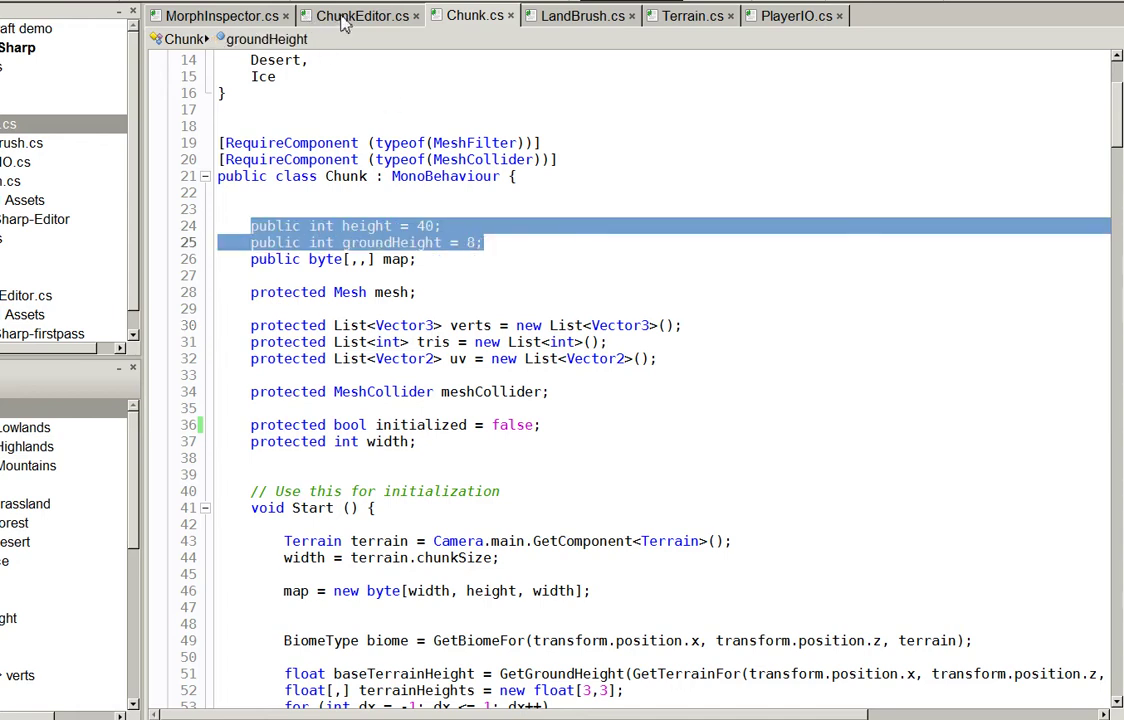
Try pasting the fields into ChunkEditor.cs, undo, and open blank lines in OnInspectorGUI
{"action": "left_click", "coordinate": [306, 18]}
{"action": "key", "text": "ctrl+v"}
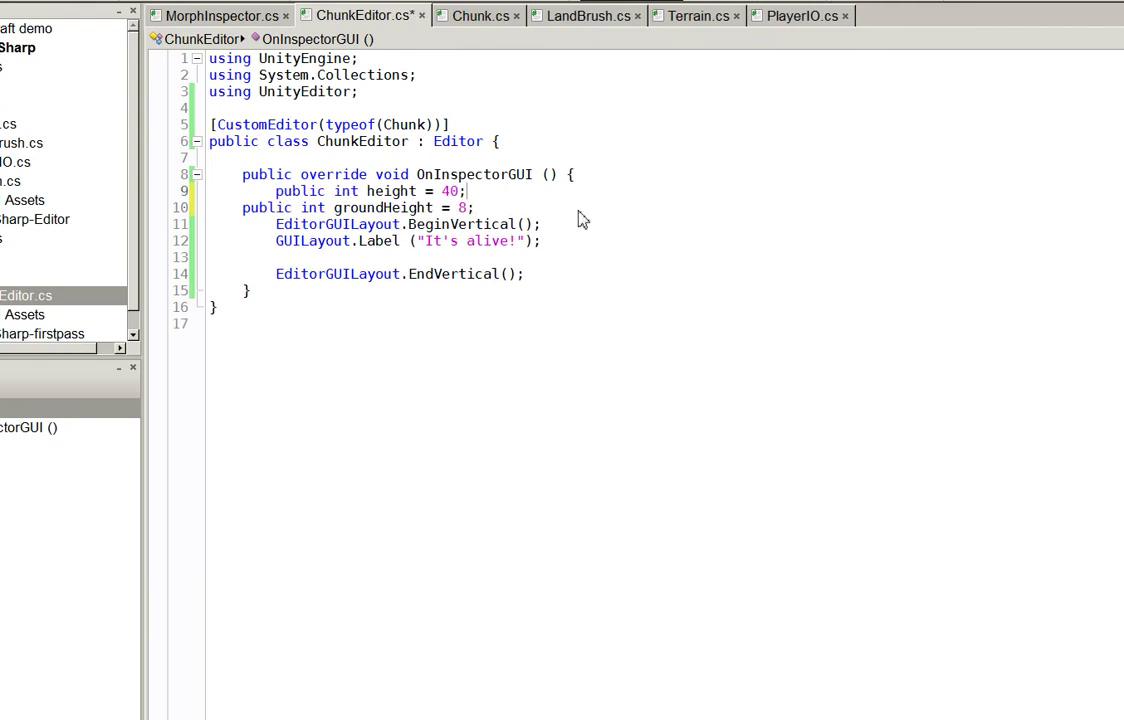
{"action": "key", "text": "ctrl+z"}
{"action": "key", "text": "Return"}
{"action": "key", "text": "Return"}
{"action": "key", "text": "Return"}
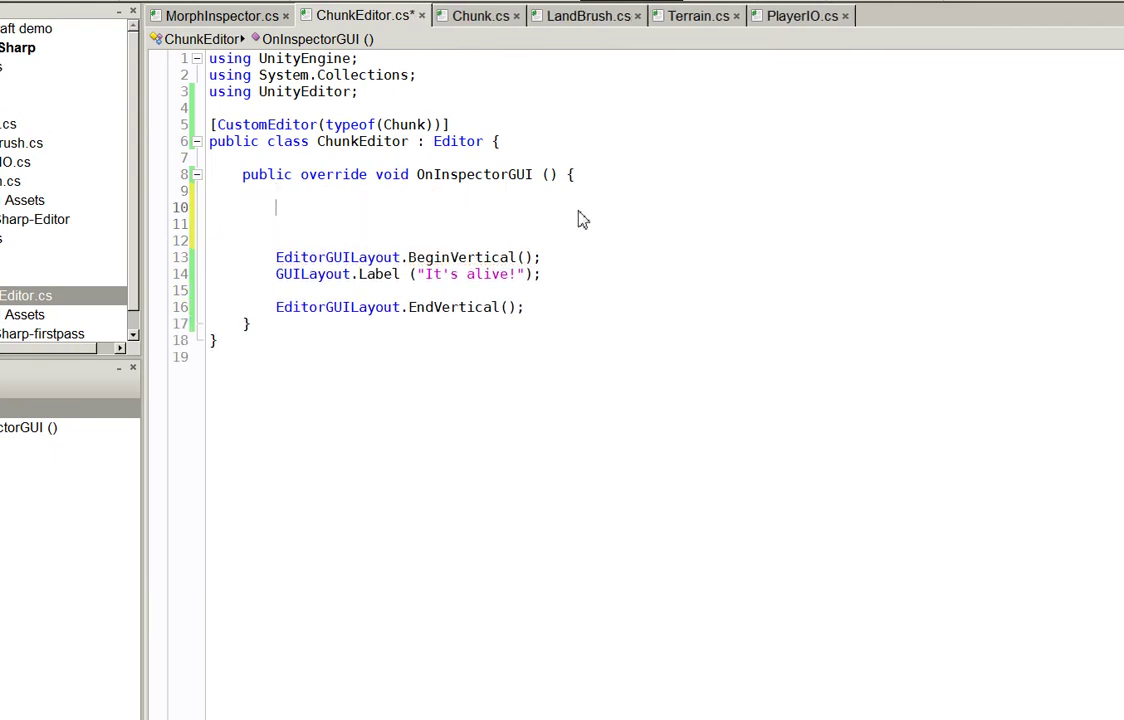
Check MorphInspector's target cast, then paste the height and groundHeight declarations into ChunkEditor
{"action": "left_click", "coordinate": [185, 16]}
{"action": "left_click_drag", "start_coordinate": [284, 225], "coordinate": [288, 243]}
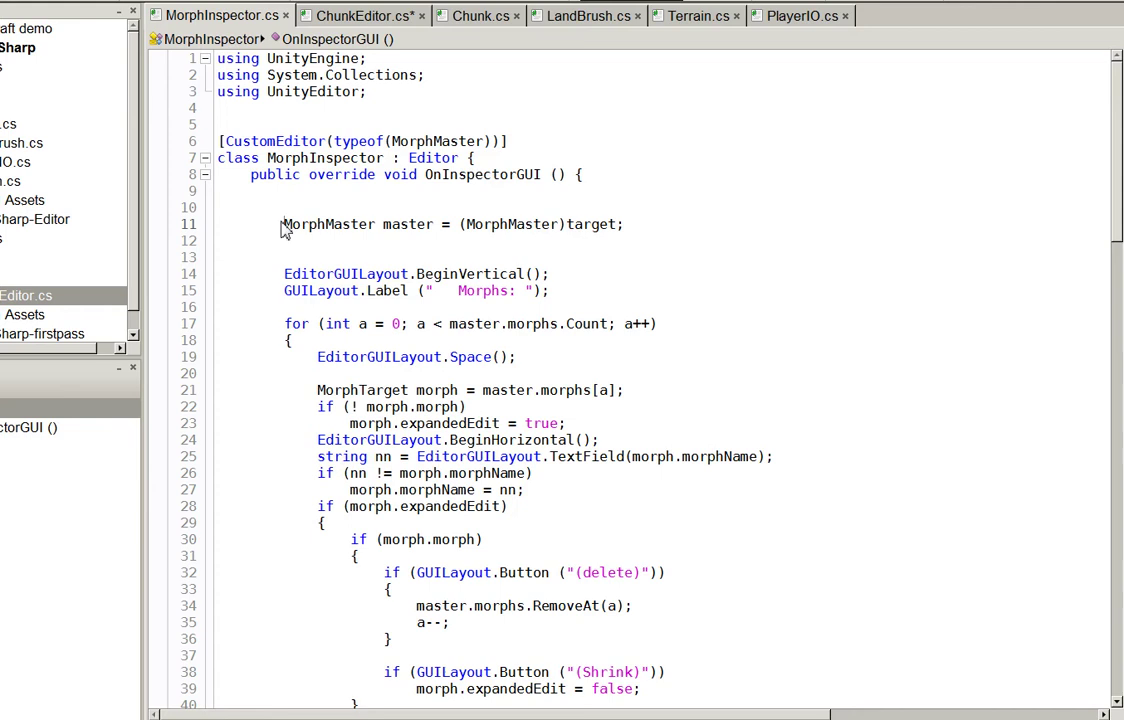
{"action": "left_click", "coordinate": [334, 15]}
{"action": "key", "text": "ctrl+v"}
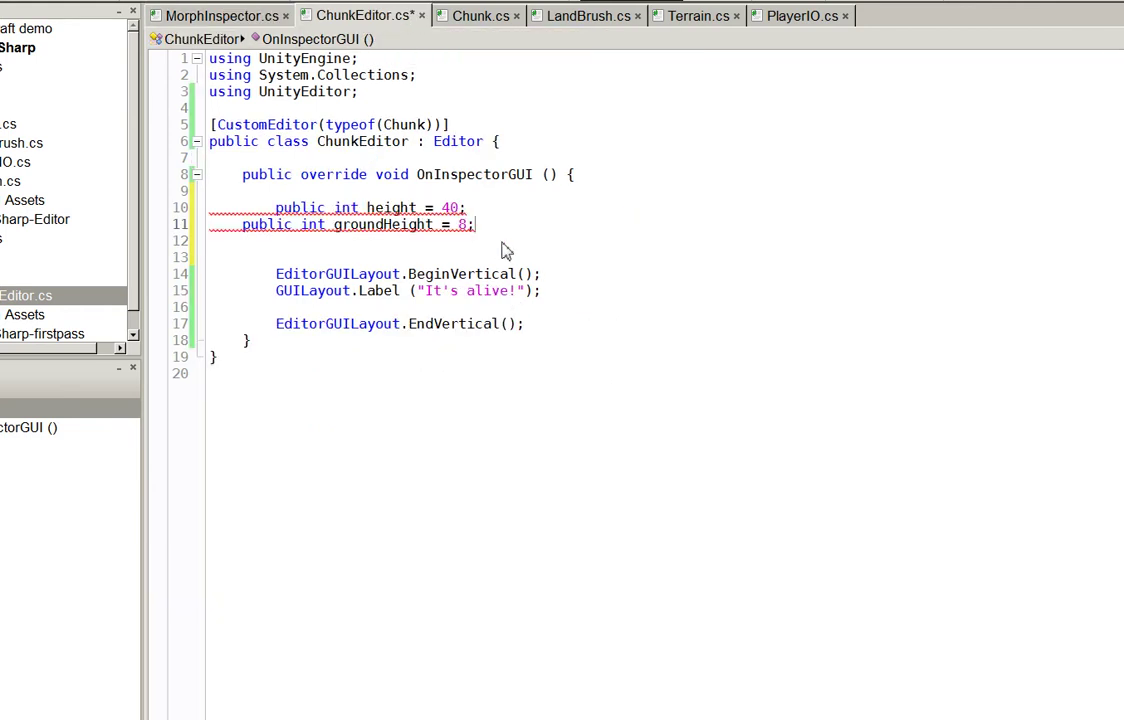
{"action": "key", "text": "Return"}
{"action": "key", "text": "Return"}
{"action": "key", "text": "Return"}
{"action": "key", "text": "Up"}
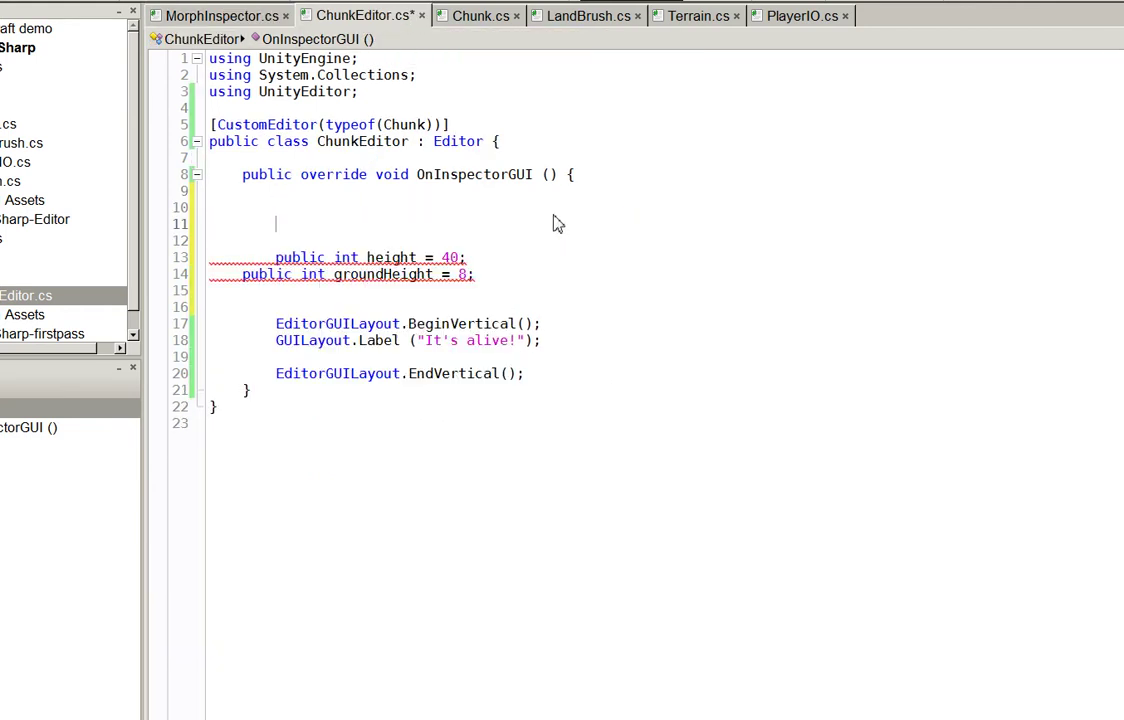
Write 'Chunk chunk = (Chunk)target;' above the fields and save
{"action": "type", "text": "Chunk"}
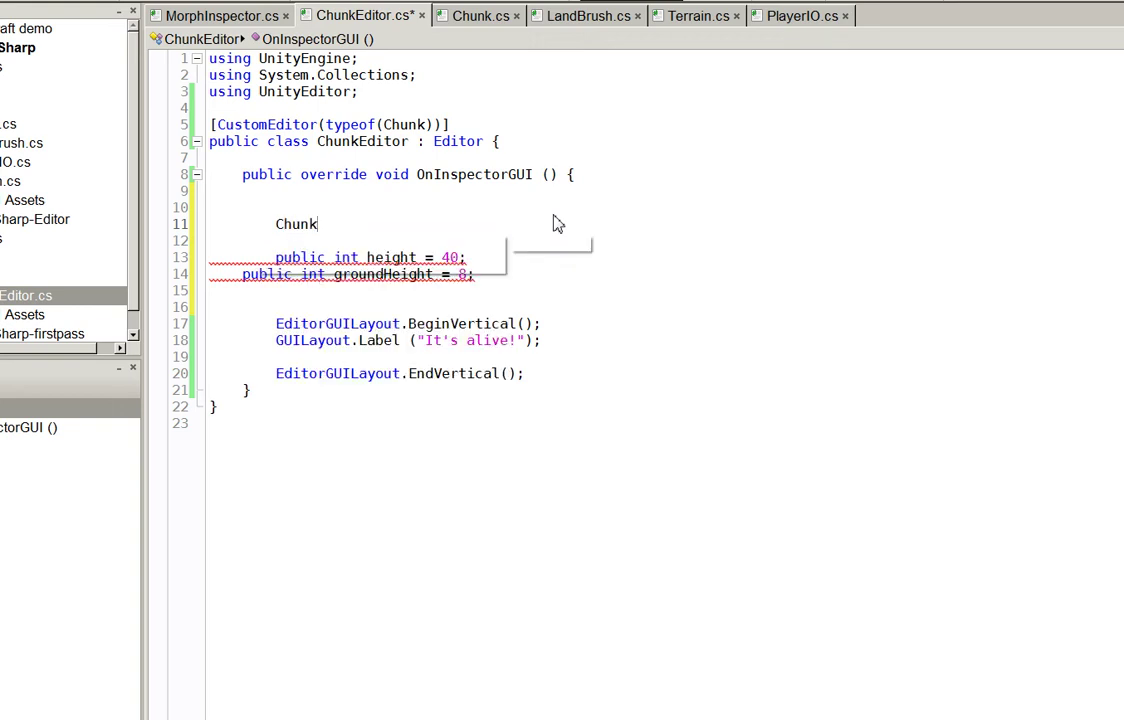
{"action": "type", "text": " chunk ="}
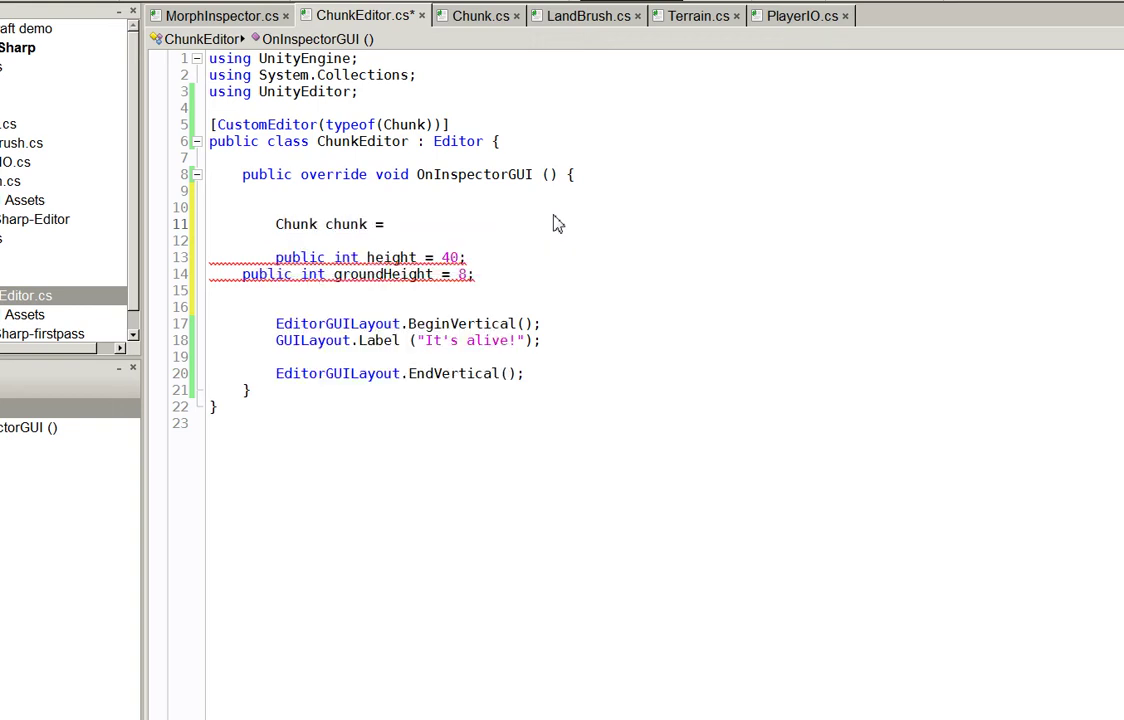
{"action": "type", "text": " (Chunk)Build"}
{"action": "type", "text": "Target"}
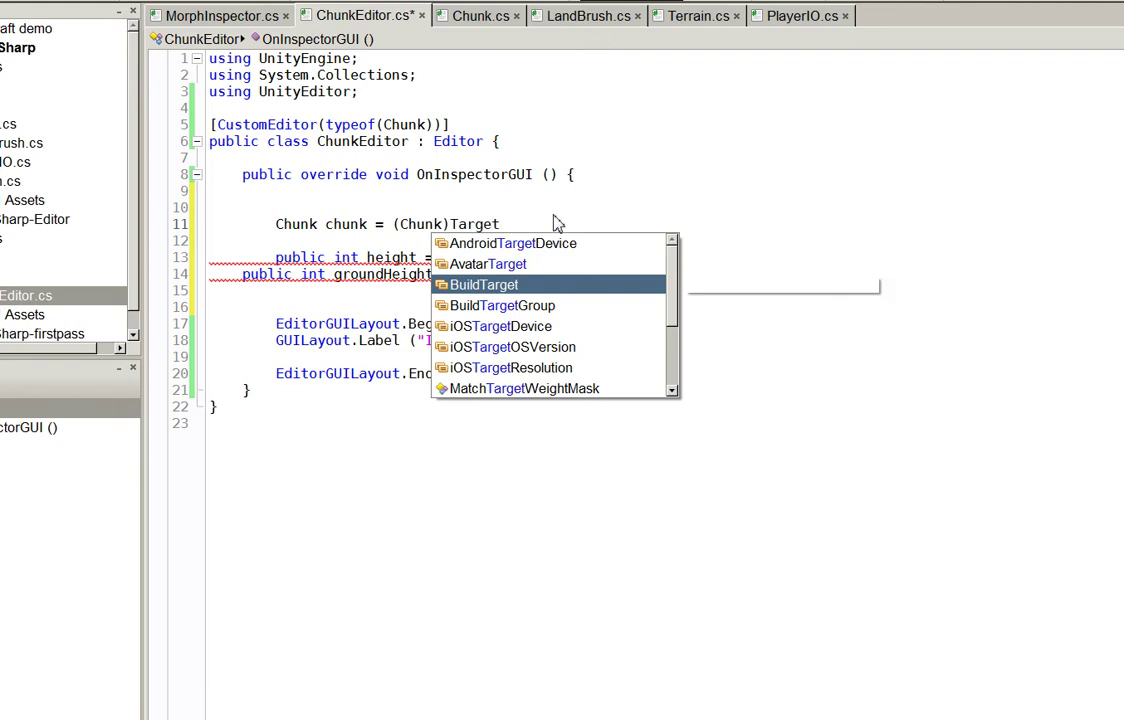
{"action": "type", "text": ";"}
{"action": "key", "text": "BackSpace"}
{"action": "key", "text": "BackSpace"}
{"action": "key", "text": "BackSpace"}
{"action": "type", "text": "targ"}
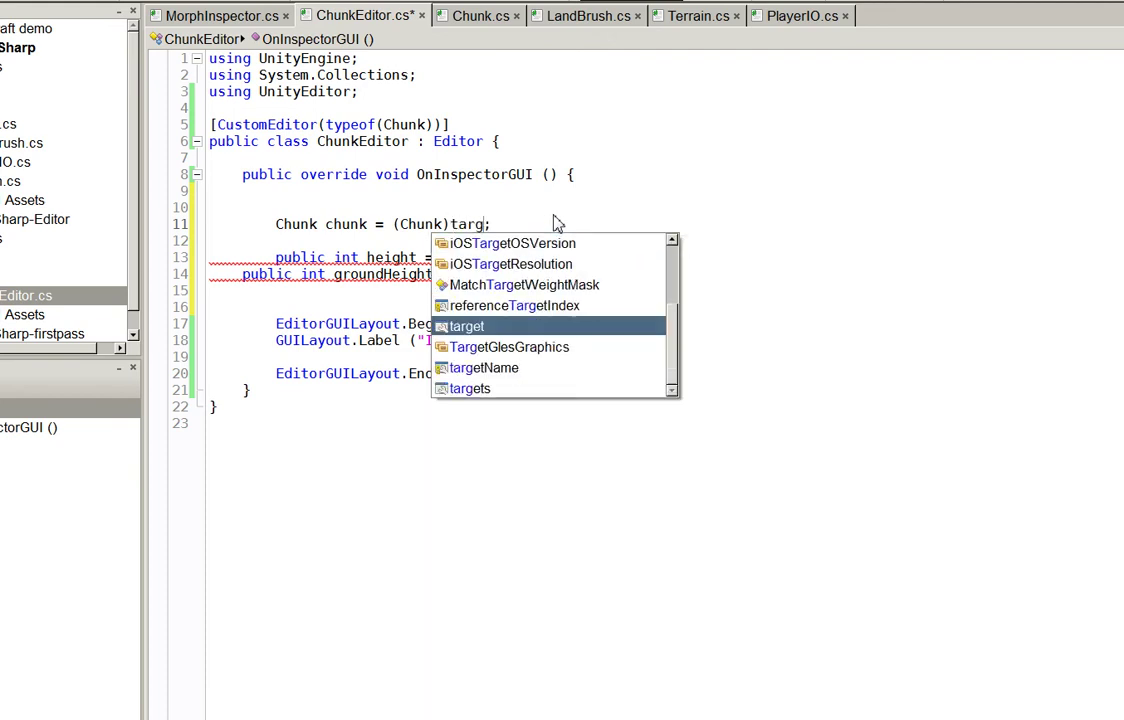
{"action": "type", "text": "et;"}
{"action": "key", "text": "Down"}
{"action": "key", "text": "ctrl+s"}
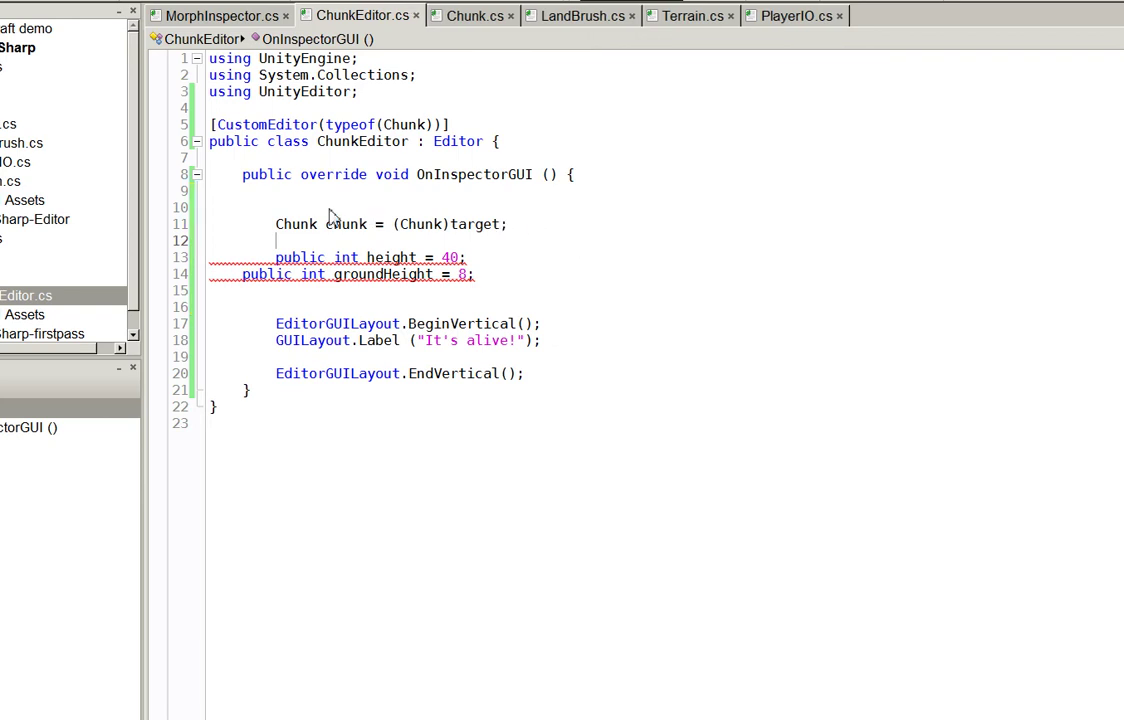
Start a chunk.height reference on a new line below the Chunk cast
{"action": "left_click", "coordinate": [267, 17]}
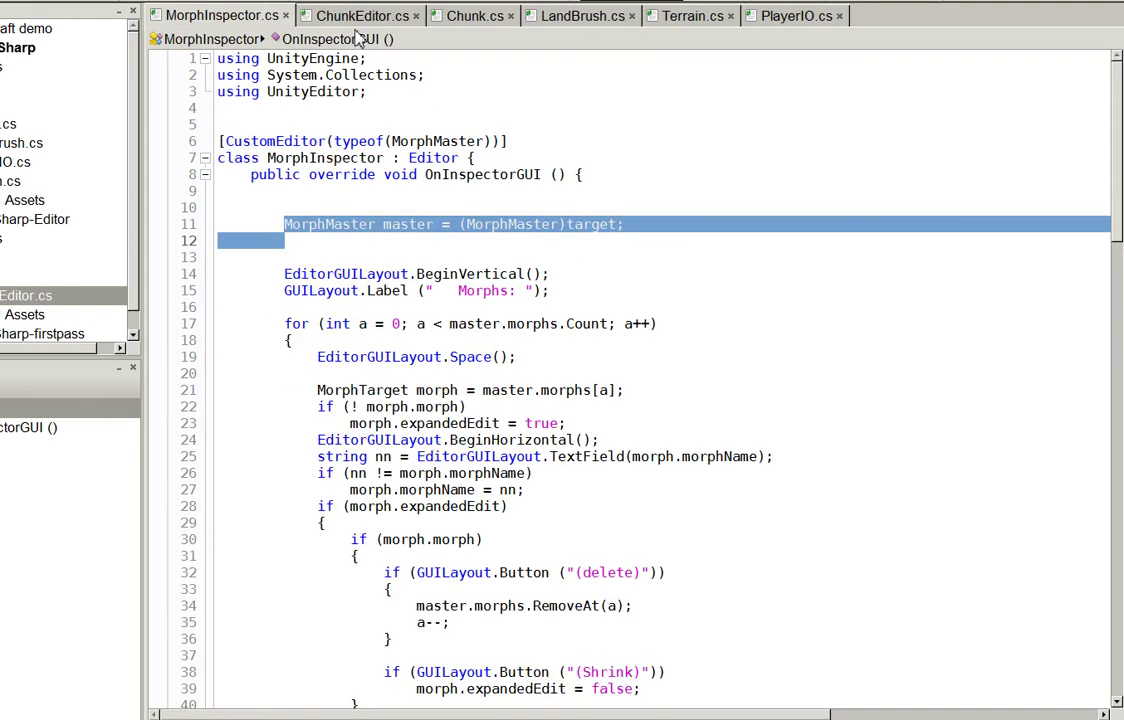
{"action": "left_click", "coordinate": [318, 18]}
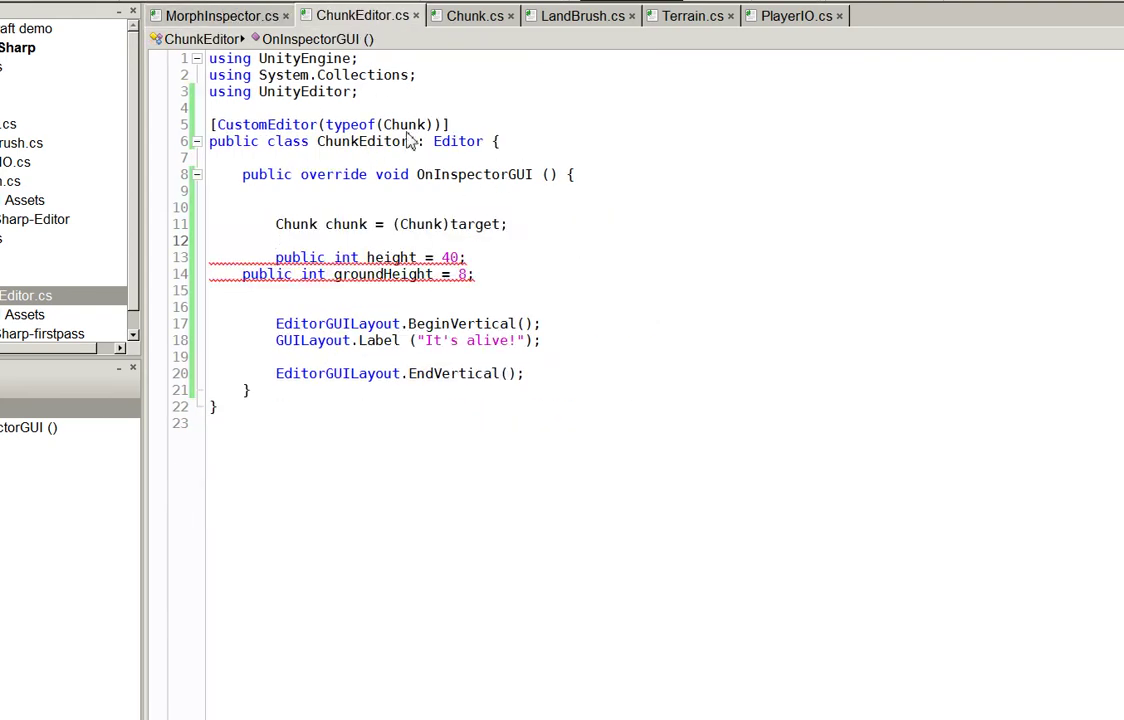
{"action": "left_click", "coordinate": [565, 230]}
{"action": "key", "text": "Return"}
{"action": "key", "text": "Return"}
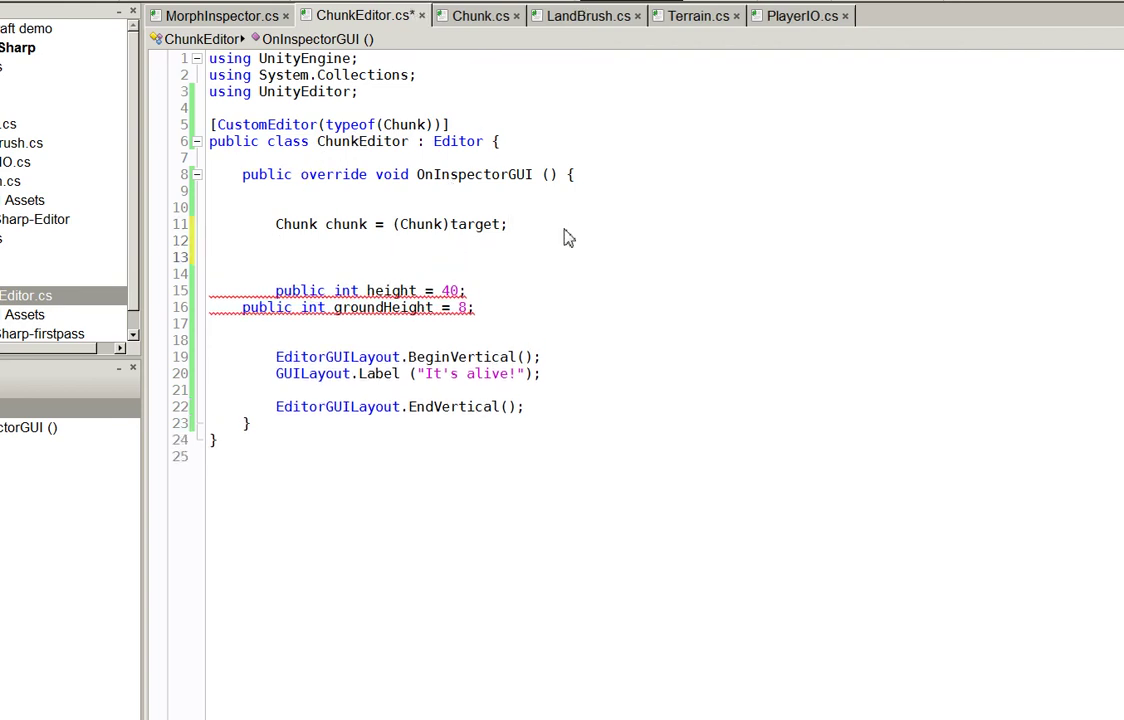
{"action": "type", "text": "chunk.he"}
{"action": "key", "text": "Return"}
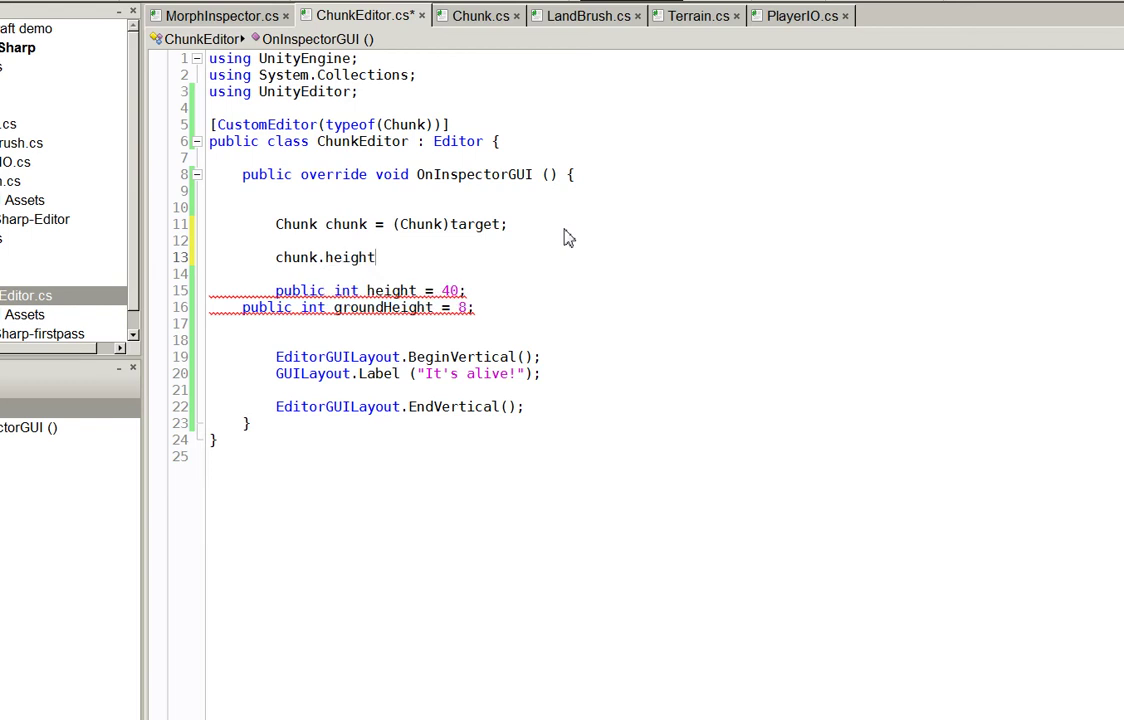
Add lines after BeginVertical and begin typing a GUILayout call
{"action": "key", "text": "Down"}
{"action": "key", "text": "Down"}
{"action": "key", "text": "Down"}
{"action": "key", "text": "Down"}
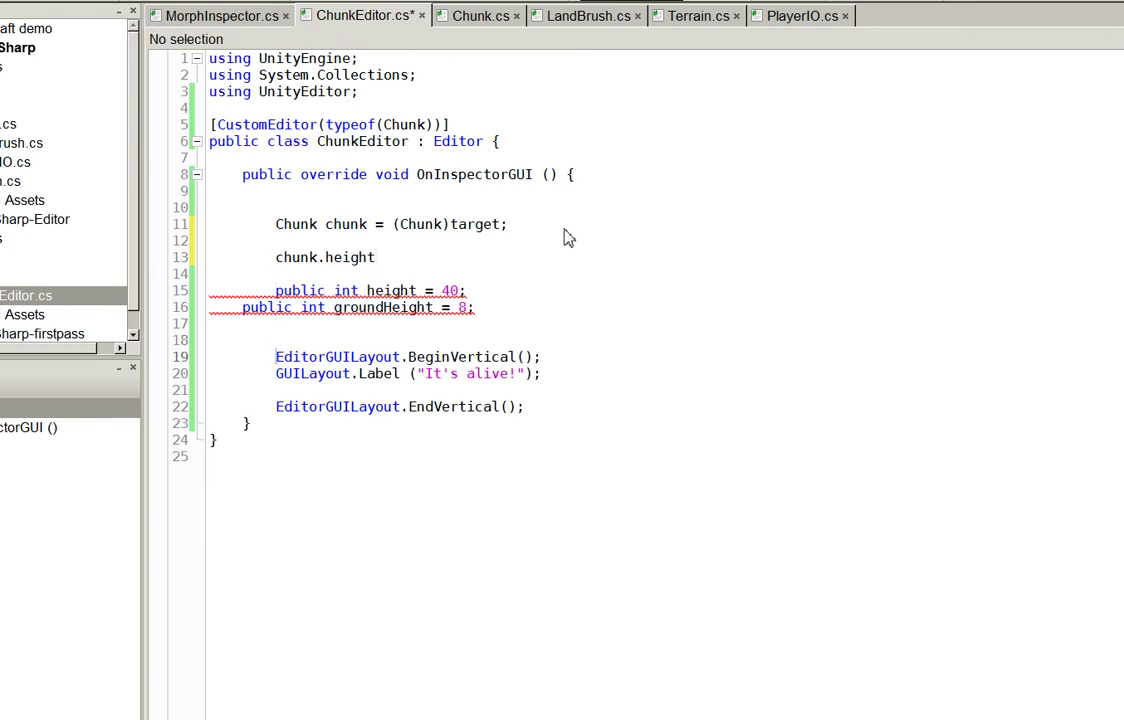
{"action": "key", "text": "Return"}
{"action": "key", "text": "Return"}
{"action": "key", "text": "Return"}
{"action": "key", "text": "Up"}
{"action": "key", "text": "Up"}
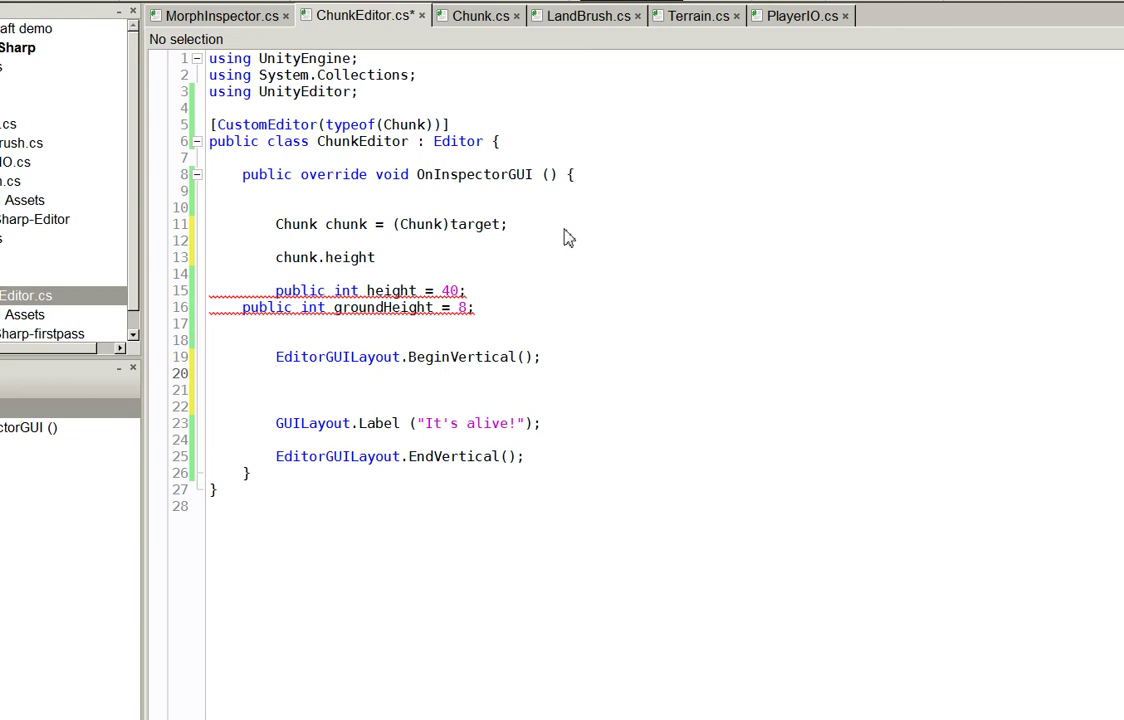
{"action": "key", "text": "Return"}
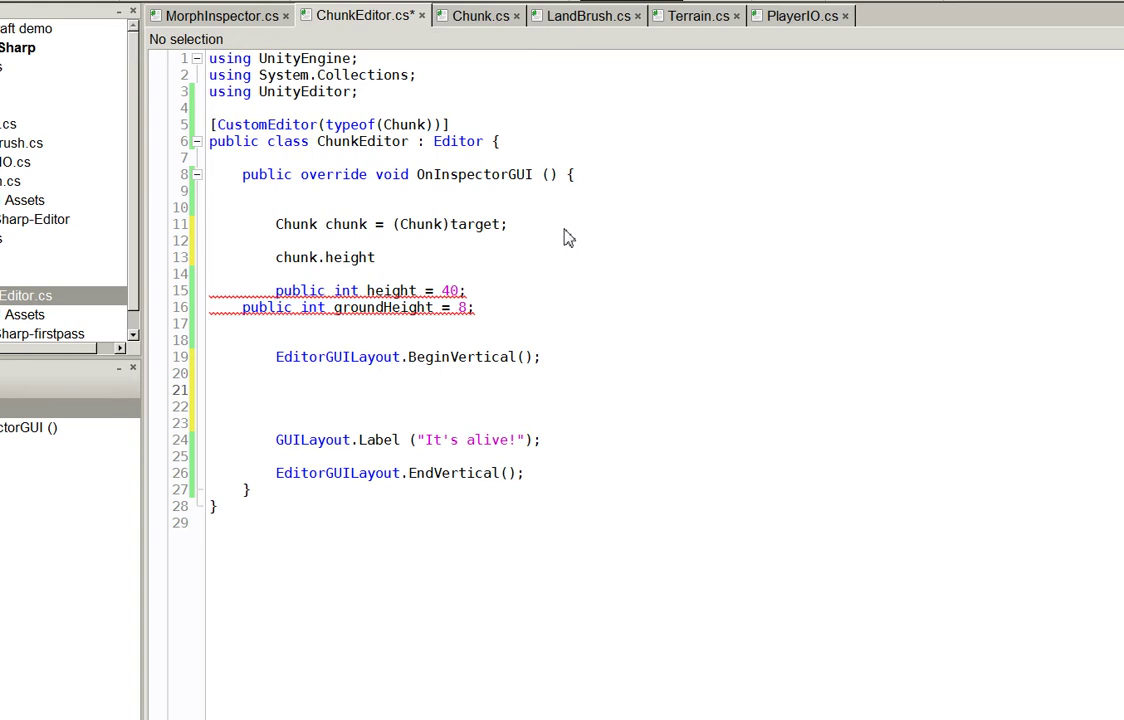
{"action": "type", "text": "GUIL"}
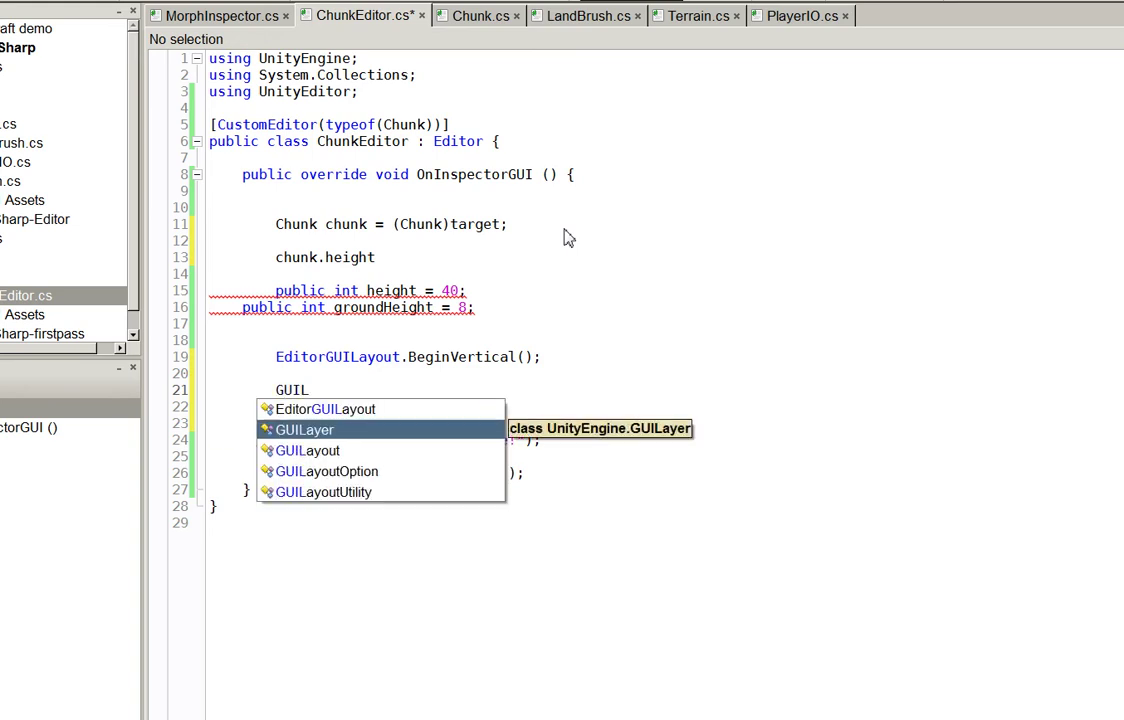
{"action": "key", "text": "BackSpace"}
Scroll through MorphInspector.cs to find its FloatField line for reference
{"action": "left_click", "coordinate": [198, 17]}
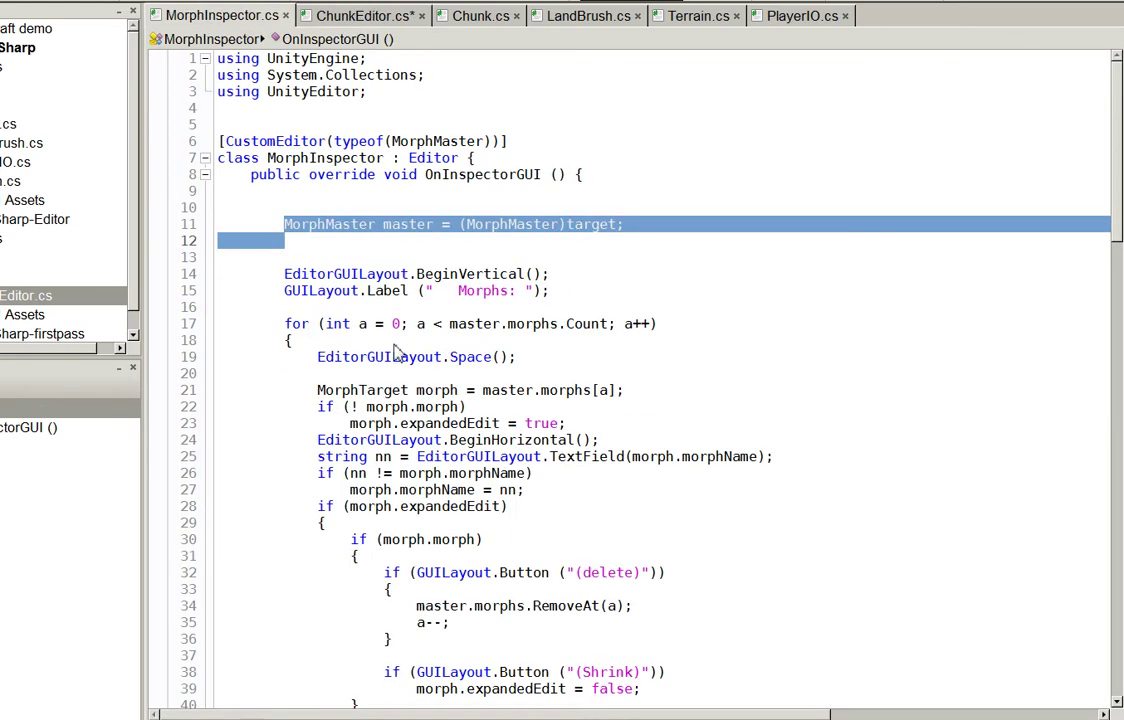
{"action": "scroll", "coordinate": [388, 395], "scroll_direction": "down", "scroll_amount": 1}
{"action": "scroll", "coordinate": [390, 420], "scroll_direction": "down", "scroll_amount": 1}
{"action": "scroll", "coordinate": [420, 460], "scroll_direction": "down", "scroll_amount": 1}
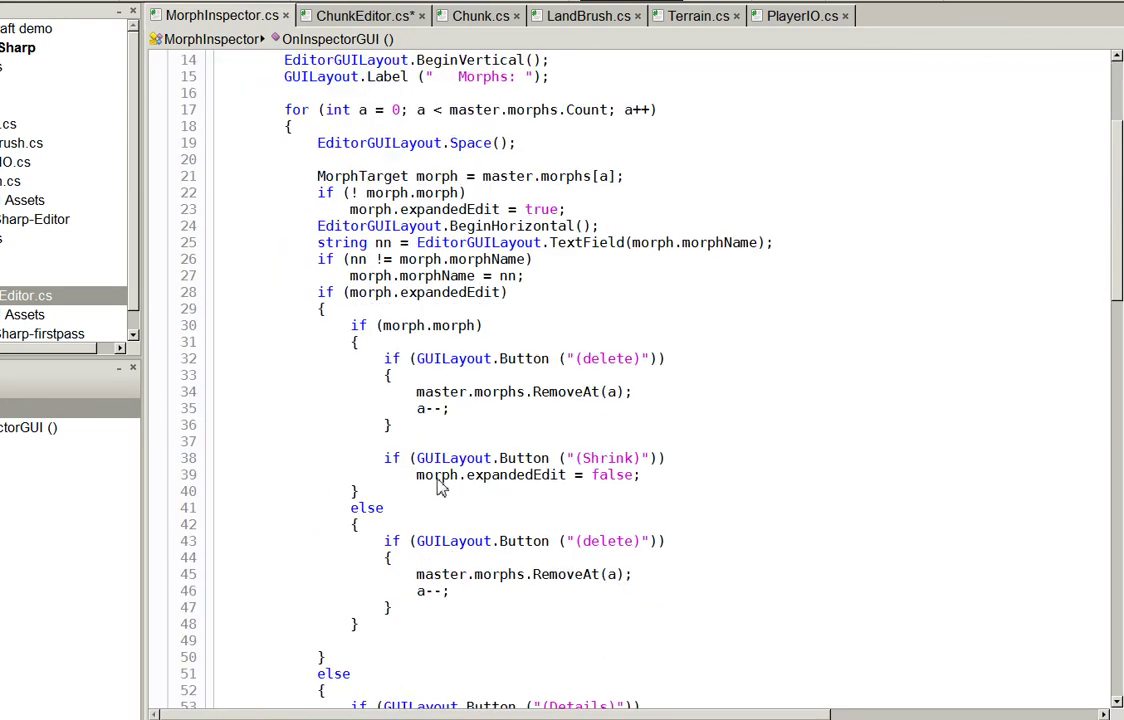
{"action": "scroll", "coordinate": [474, 304], "scroll_direction": "down", "scroll_amount": 1}
{"action": "scroll", "coordinate": [474, 304], "scroll_direction": "down", "scroll_amount": 2}
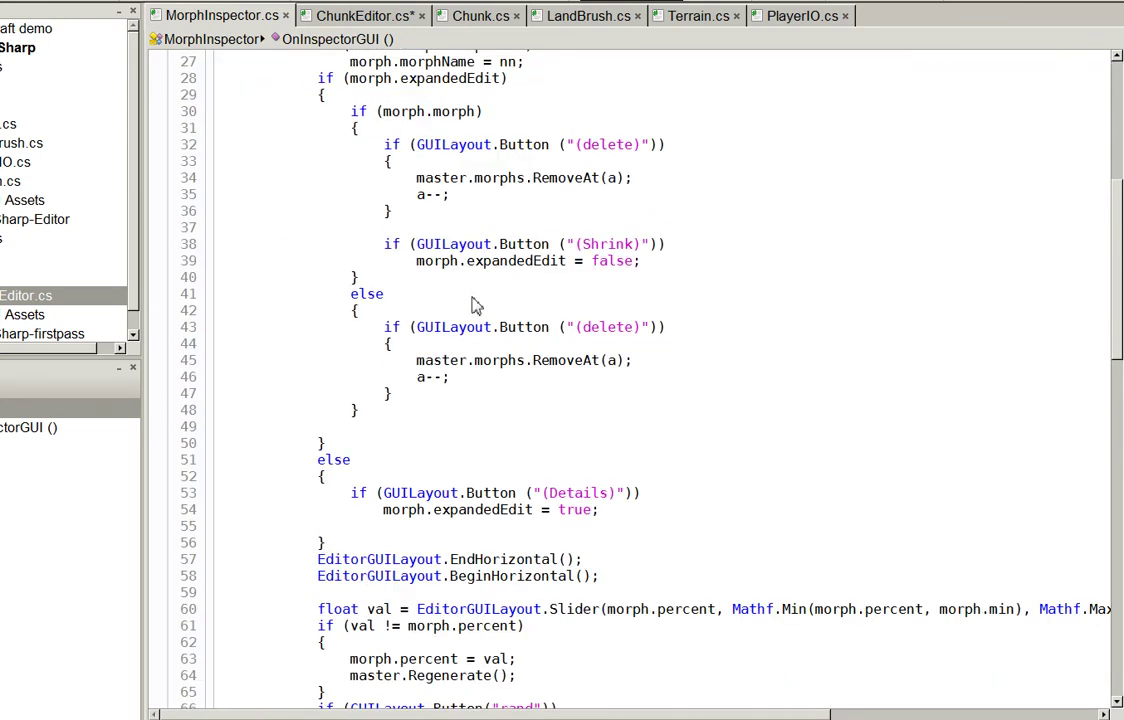
{"action": "scroll", "coordinate": [540, 380], "scroll_direction": "down", "scroll_amount": 1}
{"action": "scroll", "coordinate": [650, 530], "scroll_direction": "down", "scroll_amount": 1}
{"action": "scroll", "coordinate": [610, 560], "scroll_direction": "down", "scroll_amount": 1}
{"action": "scroll", "coordinate": [600, 566], "scroll_direction": "down", "scroll_amount": 1}
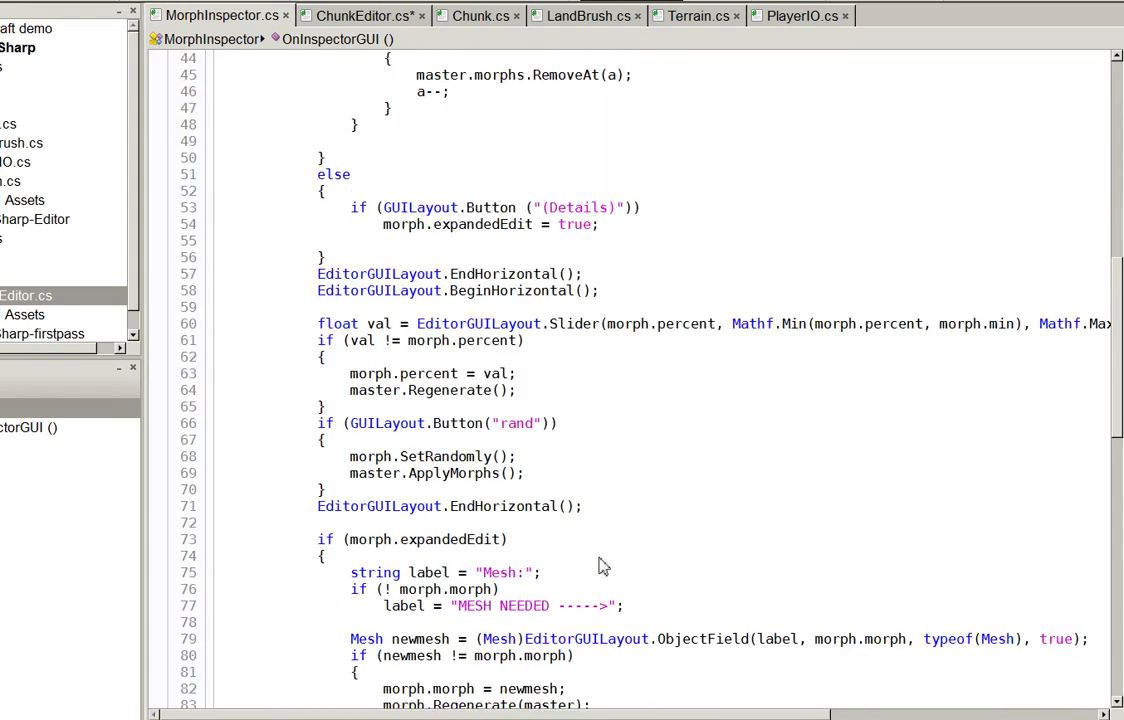
{"action": "scroll", "coordinate": [600, 566], "scroll_direction": "down", "scroll_amount": 1}
{"action": "scroll", "coordinate": [600, 566], "scroll_direction": "down", "scroll_amount": 1}
{"action": "scroll", "coordinate": [600, 566], "scroll_direction": "down", "scroll_amount": 1}
{"action": "scroll", "coordinate": [600, 566], "scroll_direction": "down", "scroll_amount": 1}
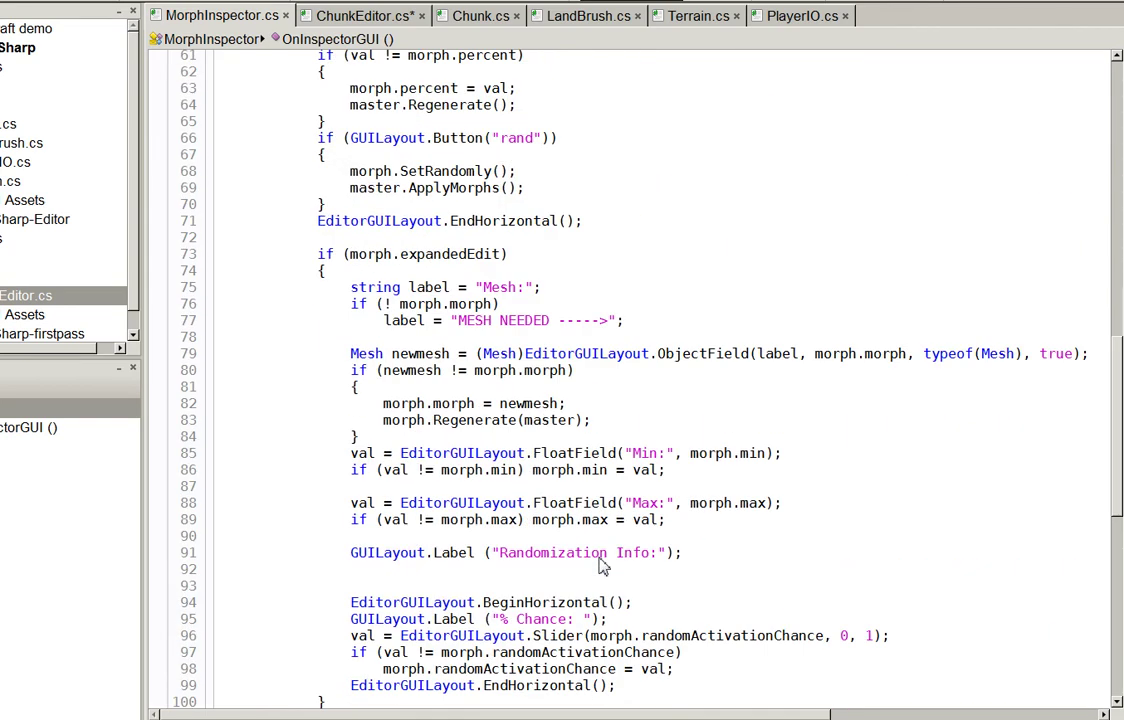
{"action": "scroll", "coordinate": [600, 566], "scroll_direction": "down", "scroll_amount": 1}
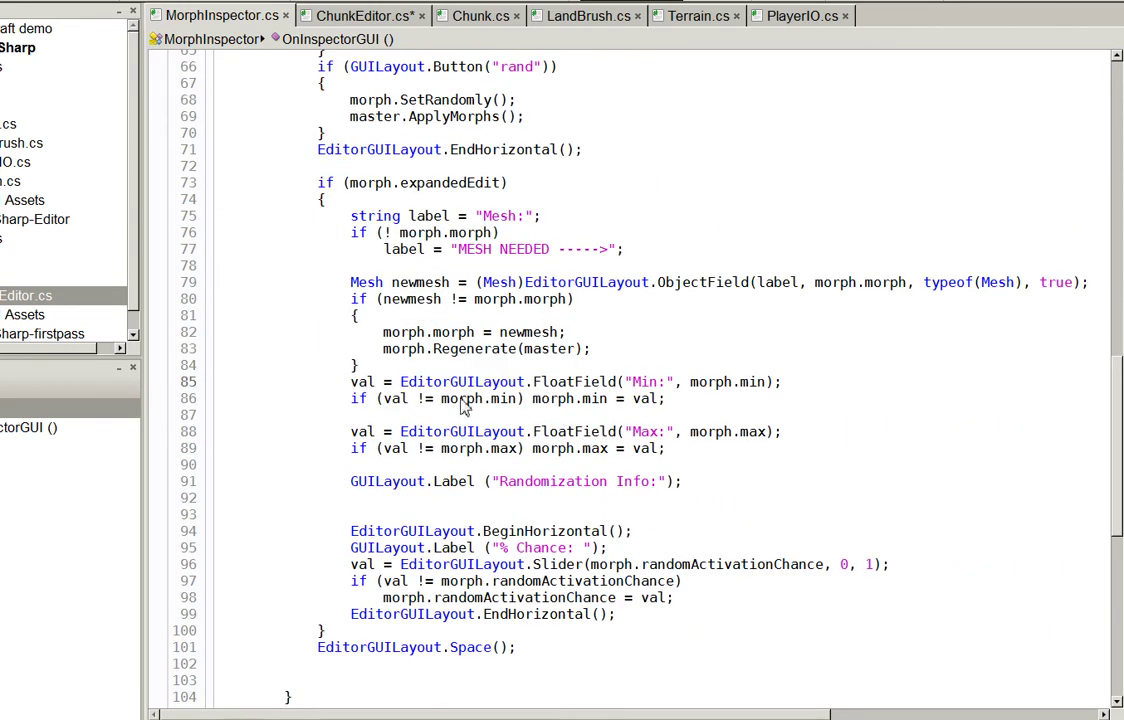
{"action": "left_click", "coordinate": [396, 381]}
In ChunkEditor.cs, replace the partial GUI text with EditorGUILayout.IntField(Chunk.height
{"action": "left_click", "coordinate": [312, 12]}
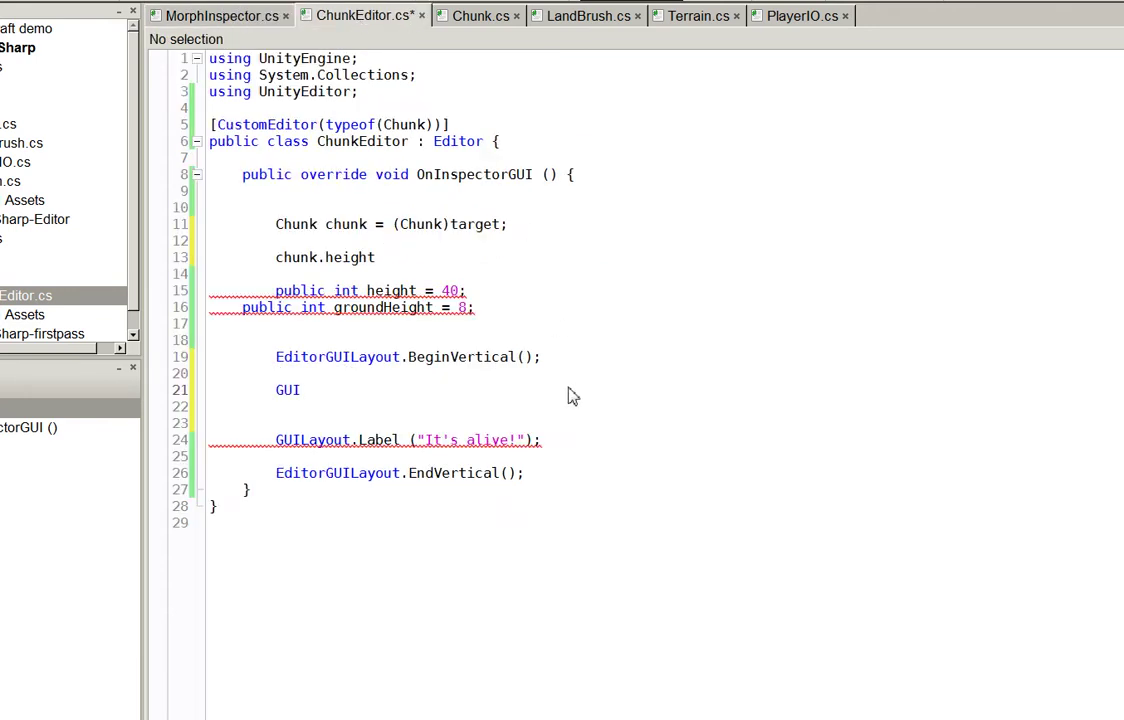
{"action": "key", "text": "BackSpace"}
{"action": "key", "text": "BackSpace"}
{"action": "key", "text": "BackSpace"}
{"action": "type", "text": "E"}
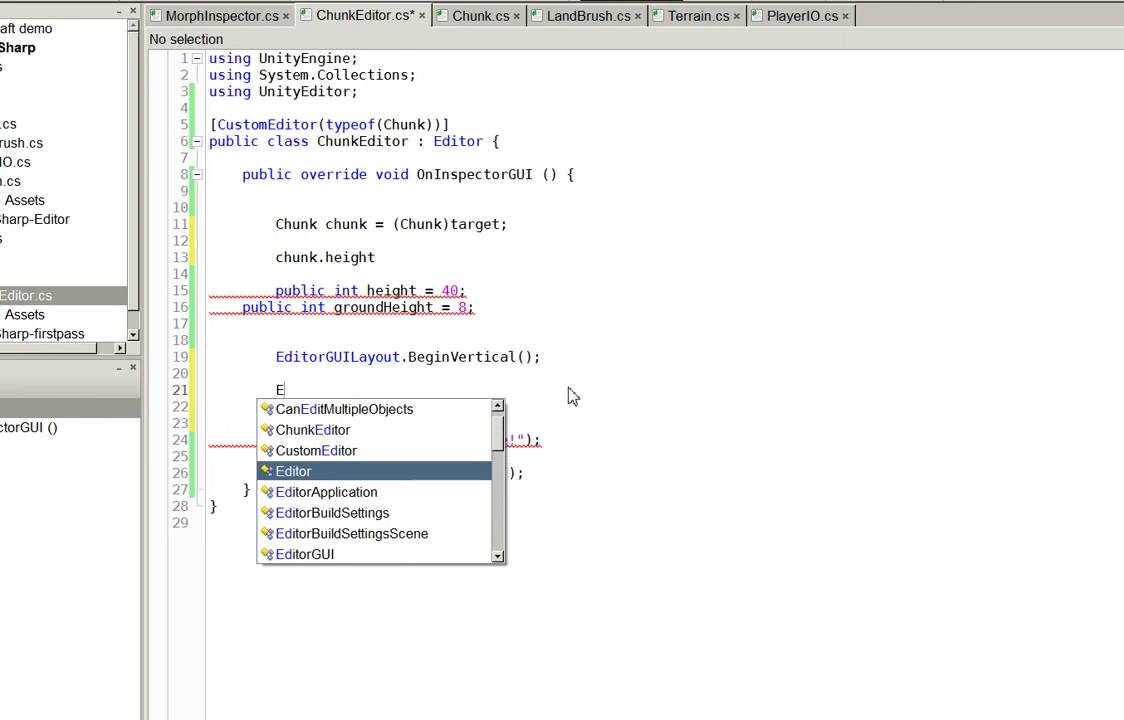
{"action": "type", "text": "ditorGUILa"}
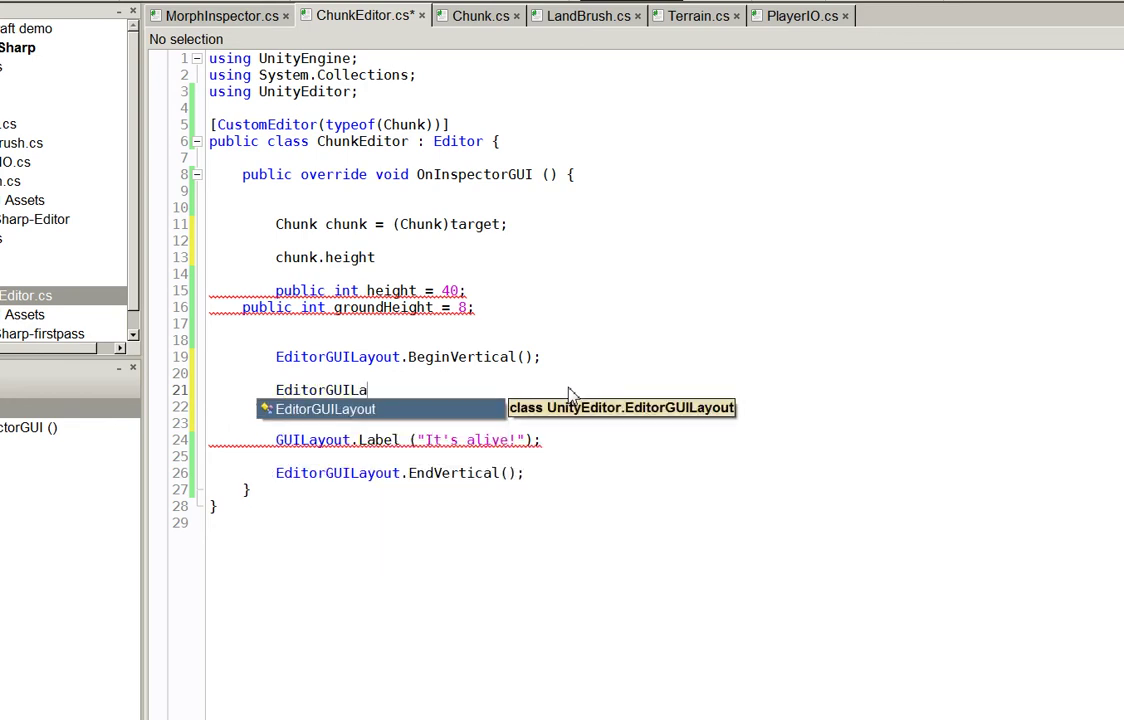
{"action": "type", "text": "yout.Int"}
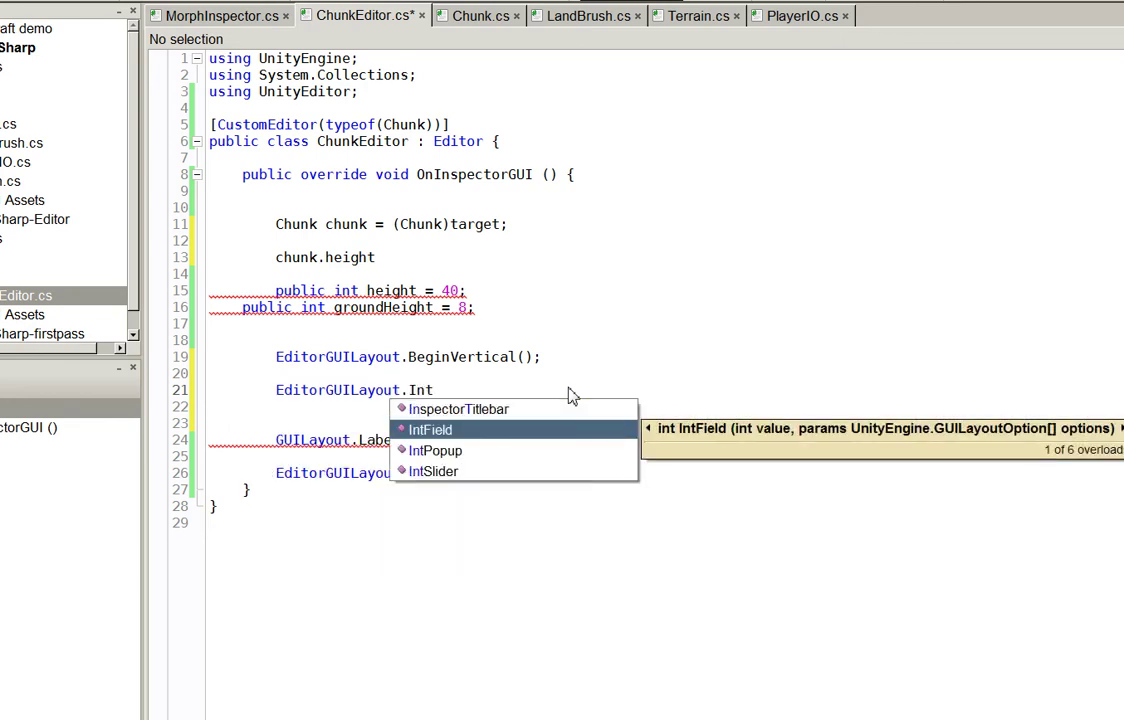
{"action": "key", "text": "Return"}
{"action": "type", "text": "("}
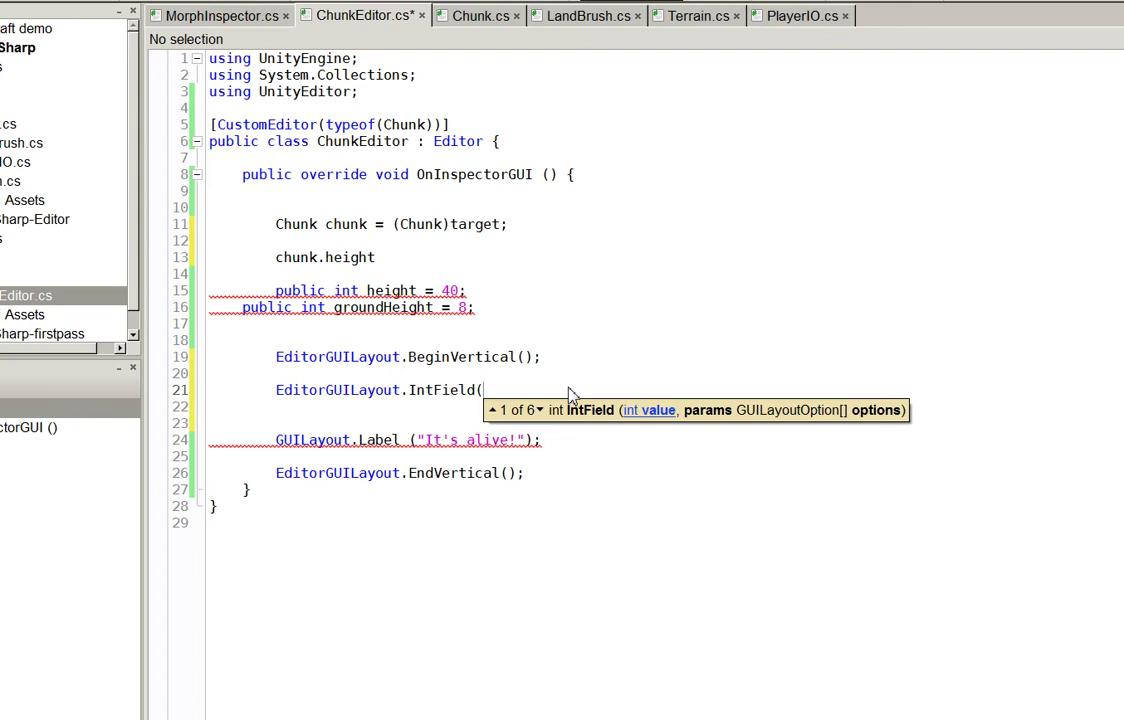
{"action": "type", "text": "Chunk."}
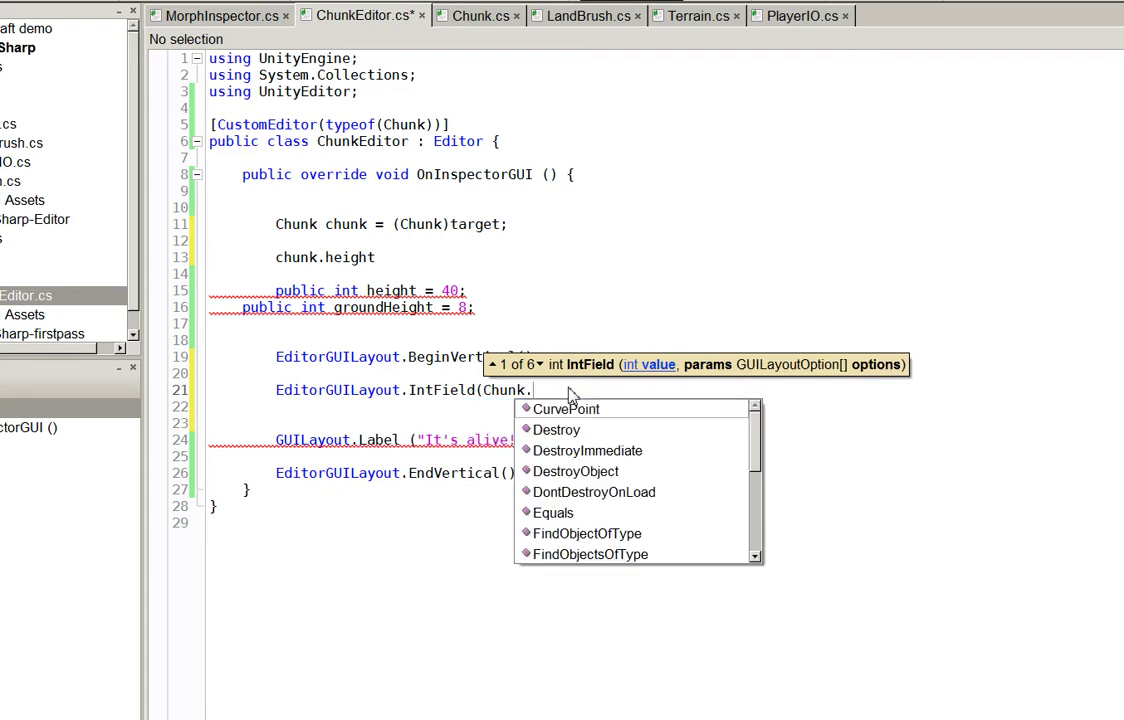
{"action": "type", "text": "height"}
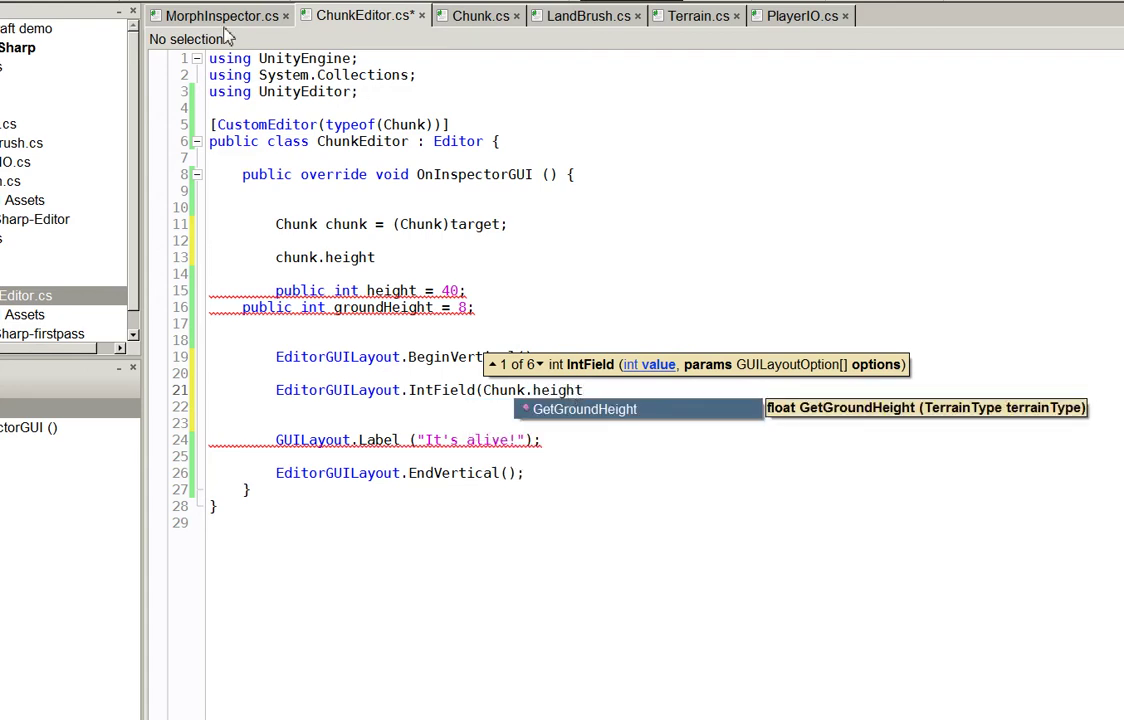
Label the IntField "Height:", close the call, and start assigning it to int val
{"action": "left_click", "coordinate": [228, 17]}
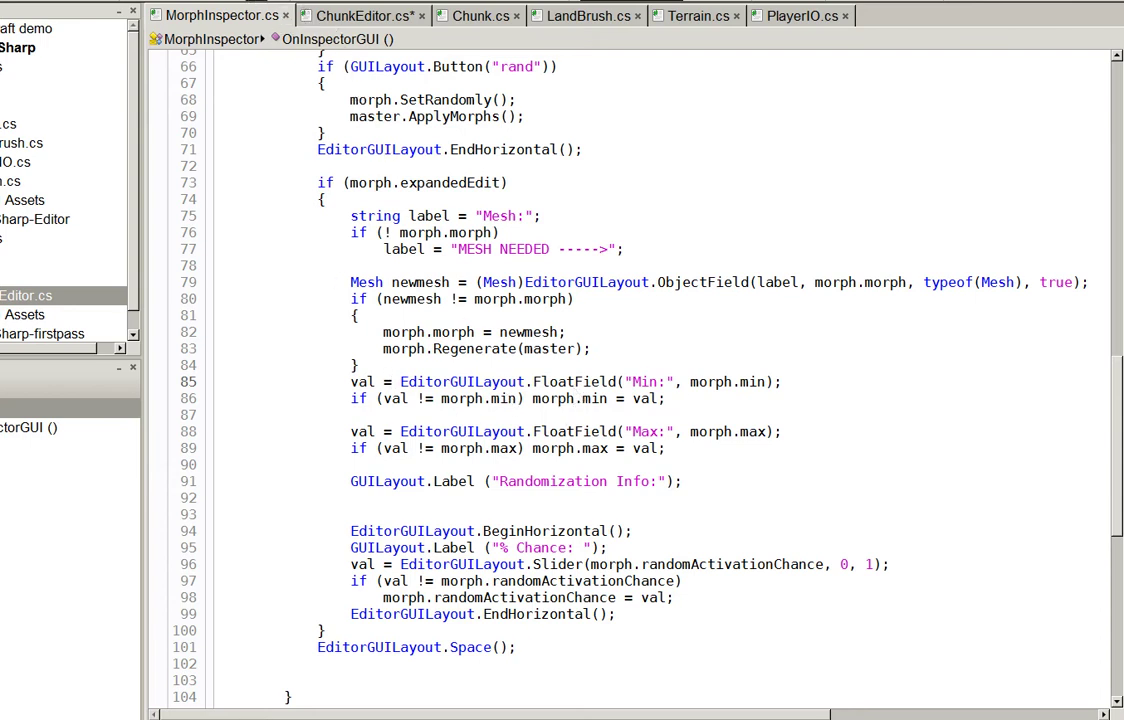
{"action": "left_click", "coordinate": [364, 20]}
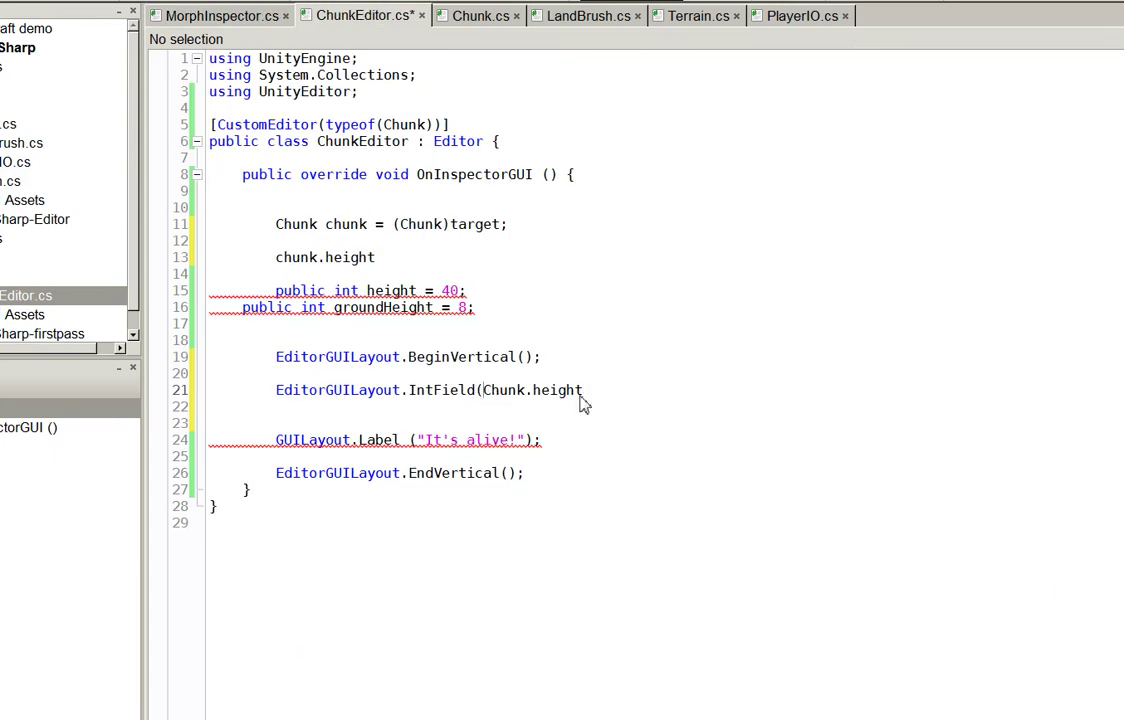
{"action": "type", "text": "\""}
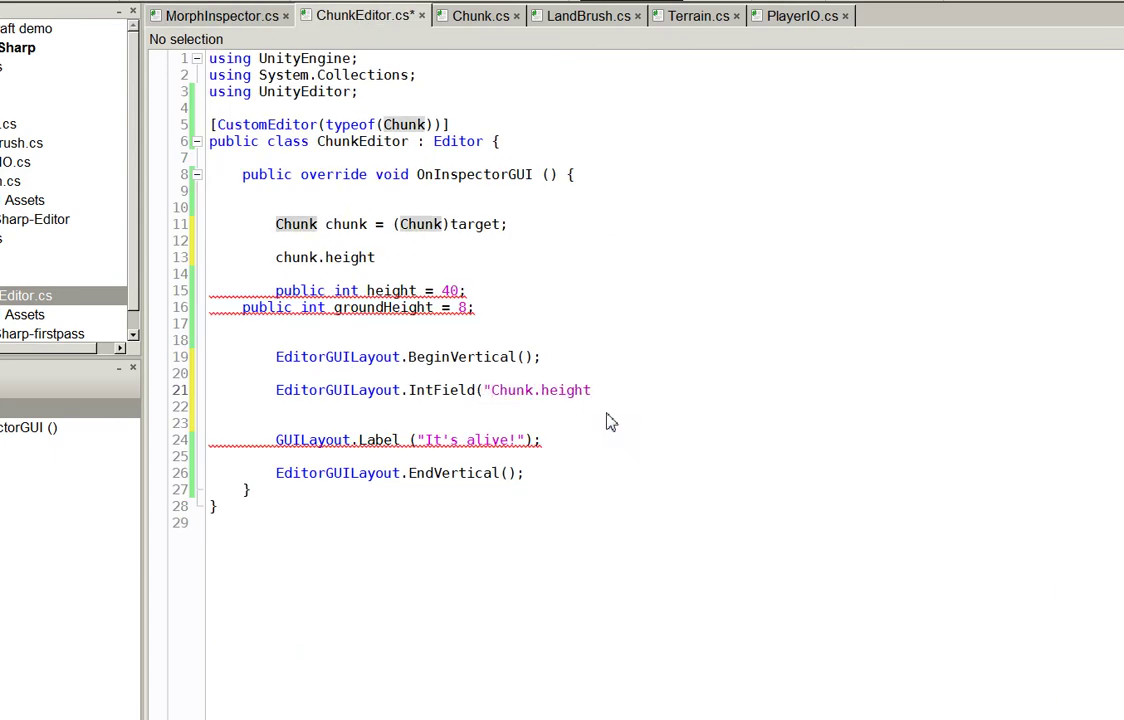
{"action": "type", "text": "Height\""}
{"action": "key", "text": "BackSpace"}
{"action": "type", "text": ":\""}
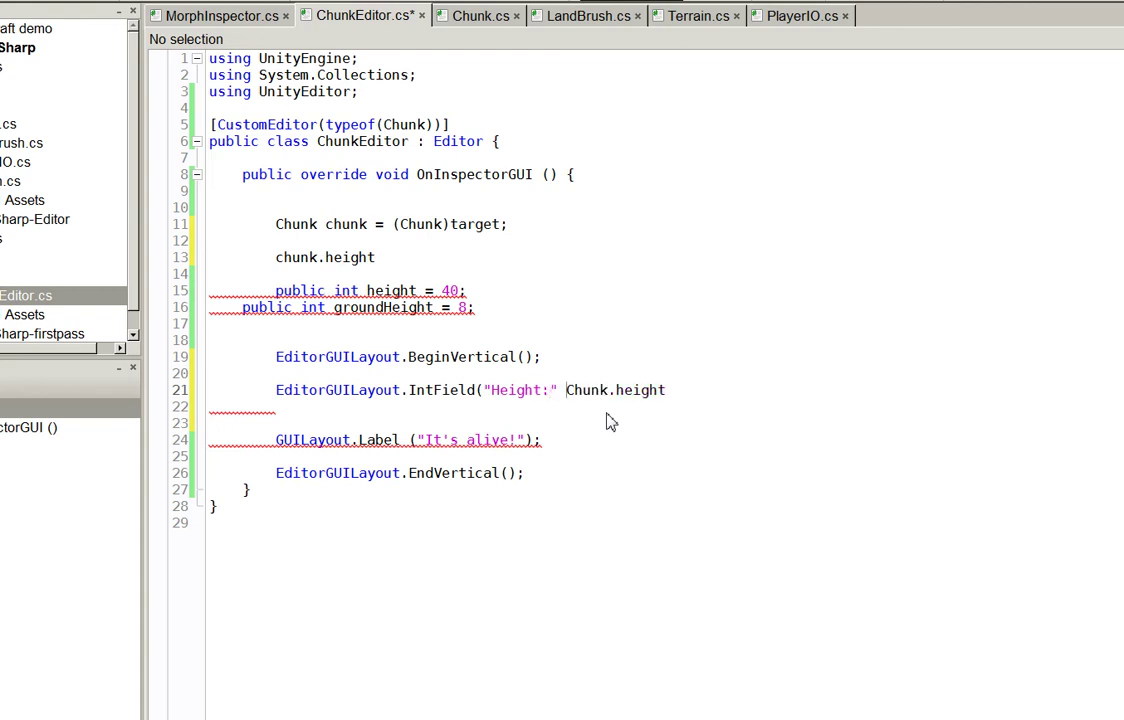
{"action": "key", "text": "BackSpace"}
{"action": "type", "text": ","}
{"action": "key", "text": "End"}
{"action": "type", "text": ")"}
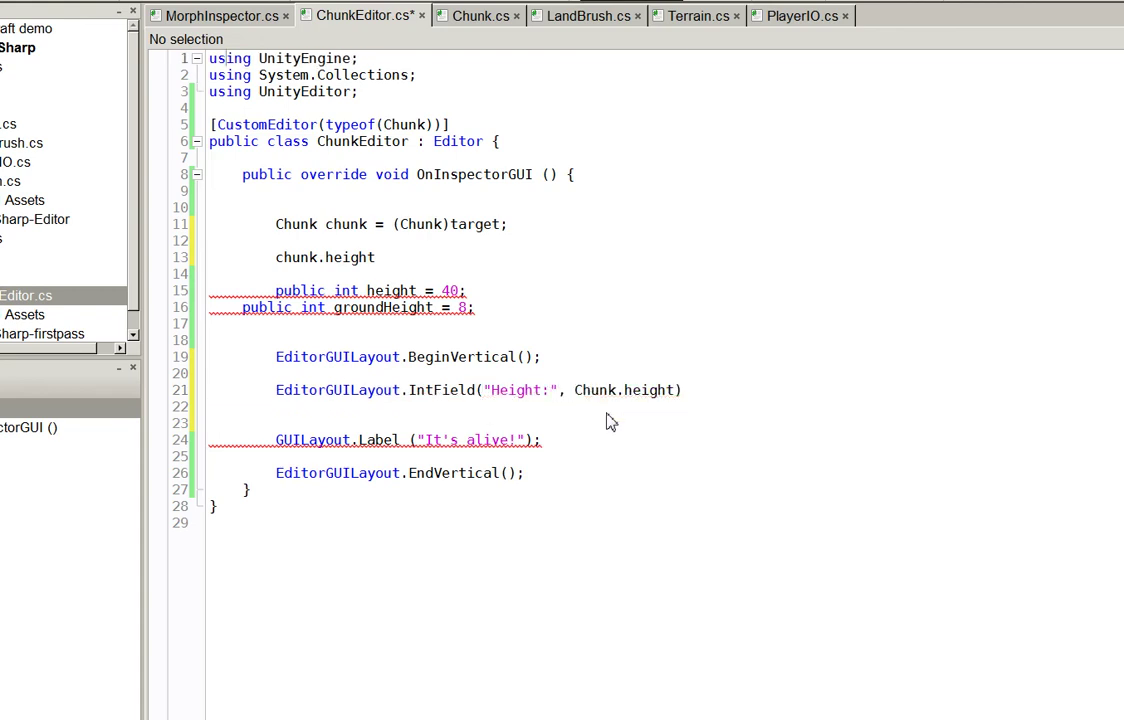
{"action": "left_click", "coordinate": [274, 390]}
{"action": "type", "text": "int"}
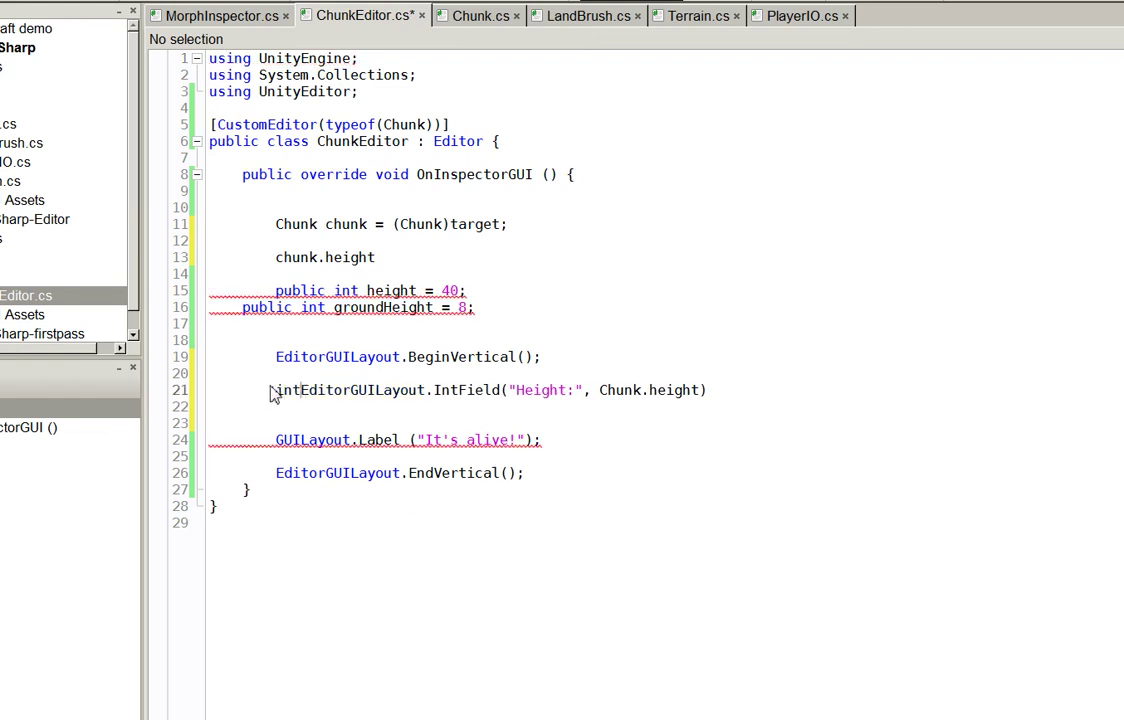
{"action": "type", "text": "vval ="}
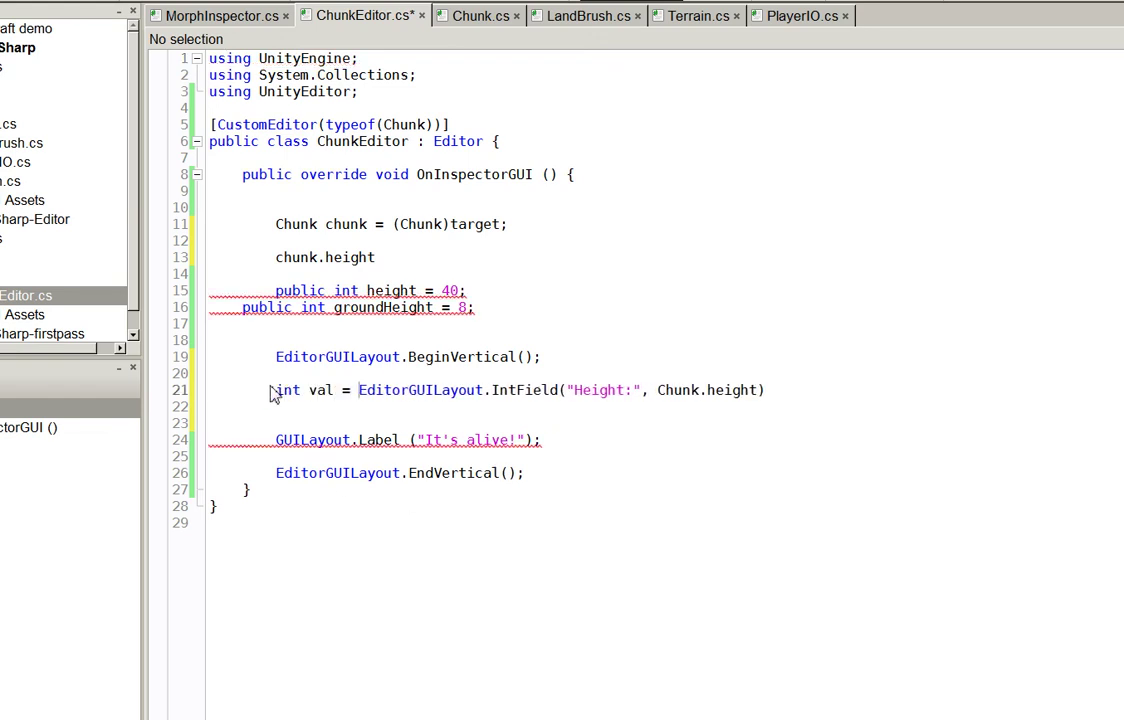
Delete the stray public int height declarations and the leftover chunk.height line
{"action": "key", "text": "Up"}
{"action": "key", "text": "Up"}
{"action": "key", "text": "Up"}
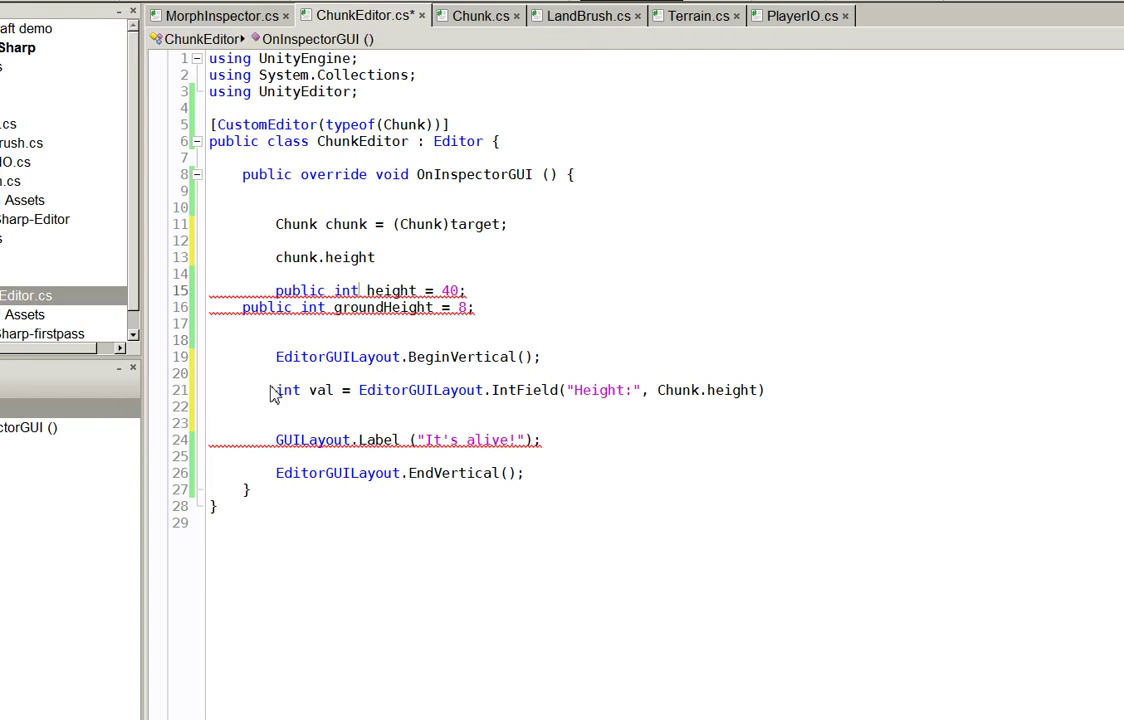
{"action": "key", "text": "shift+Down"}
{"action": "key", "text": "shift+Down"}
{"action": "key", "text": "Delete"}
{"action": "key", "text": "shift+Up"}
{"action": "key", "text": "shift+Up"}
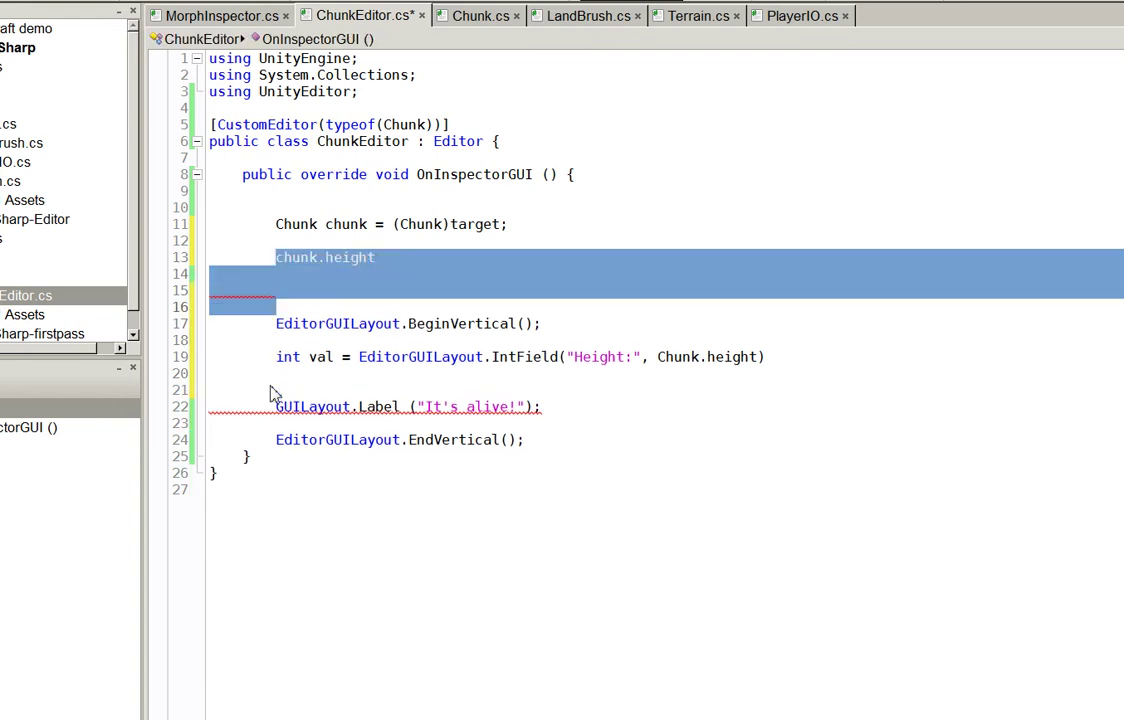
{"action": "key", "text": "Delete"}
Terminate the IntField line and add if (val != chunk.height) chunk.height = val; using lowercase chunk
{"action": "key", "text": "End"}
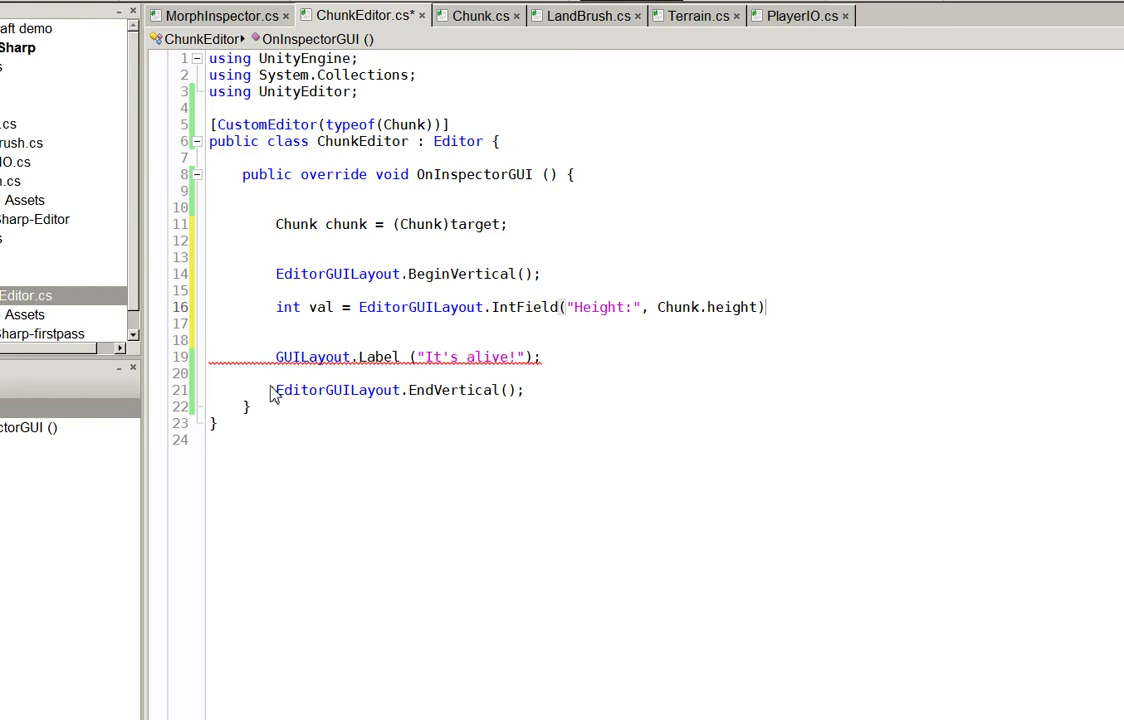
{"action": "type", "text": ";"}
{"action": "key", "text": "Return"}
{"action": "type", "text": "if (val !"}
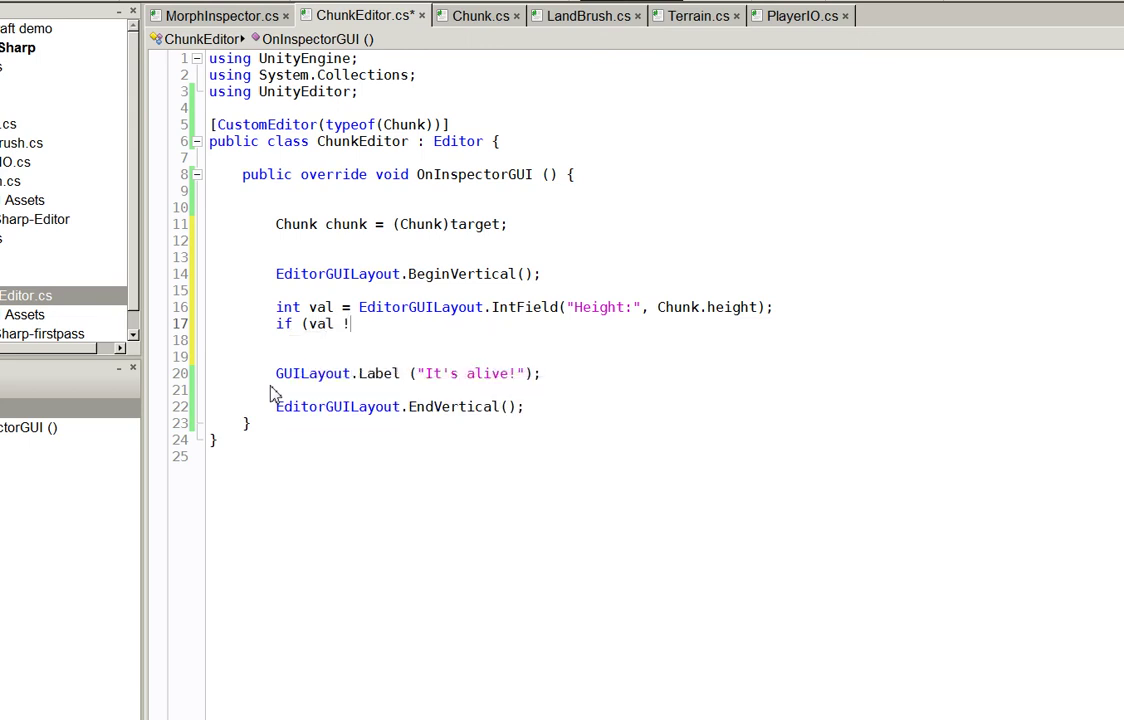
{"action": "type", "text": "= chunk.he"}
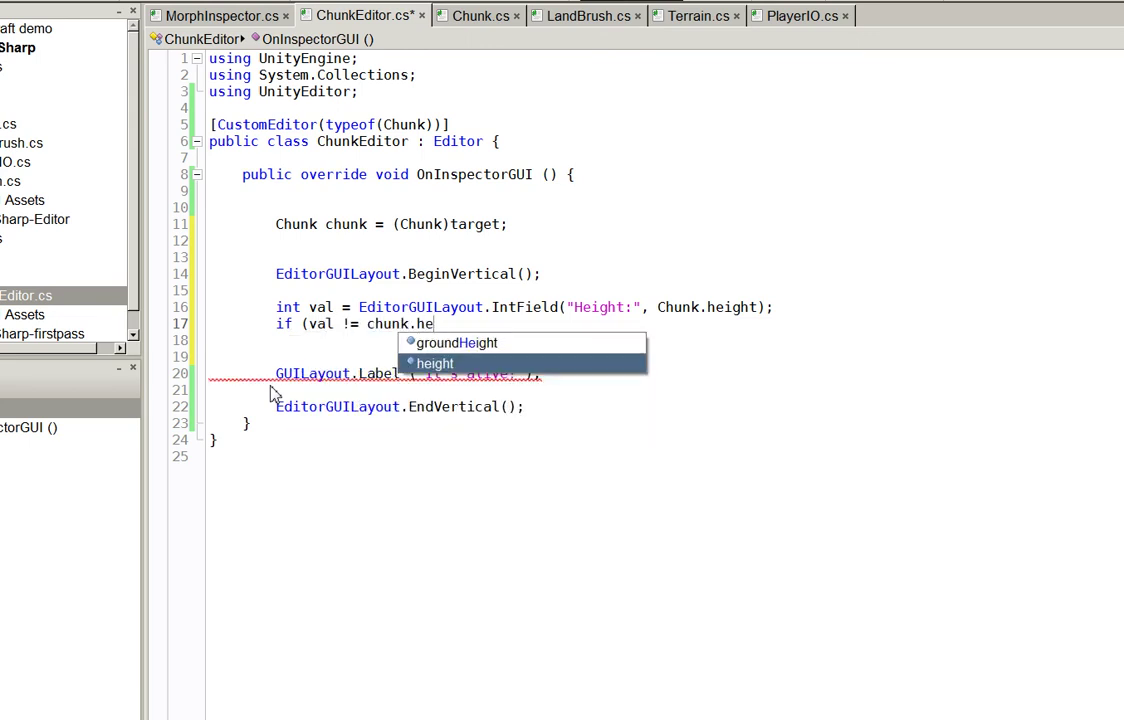
{"action": "type", "text": "ight) chunk."}
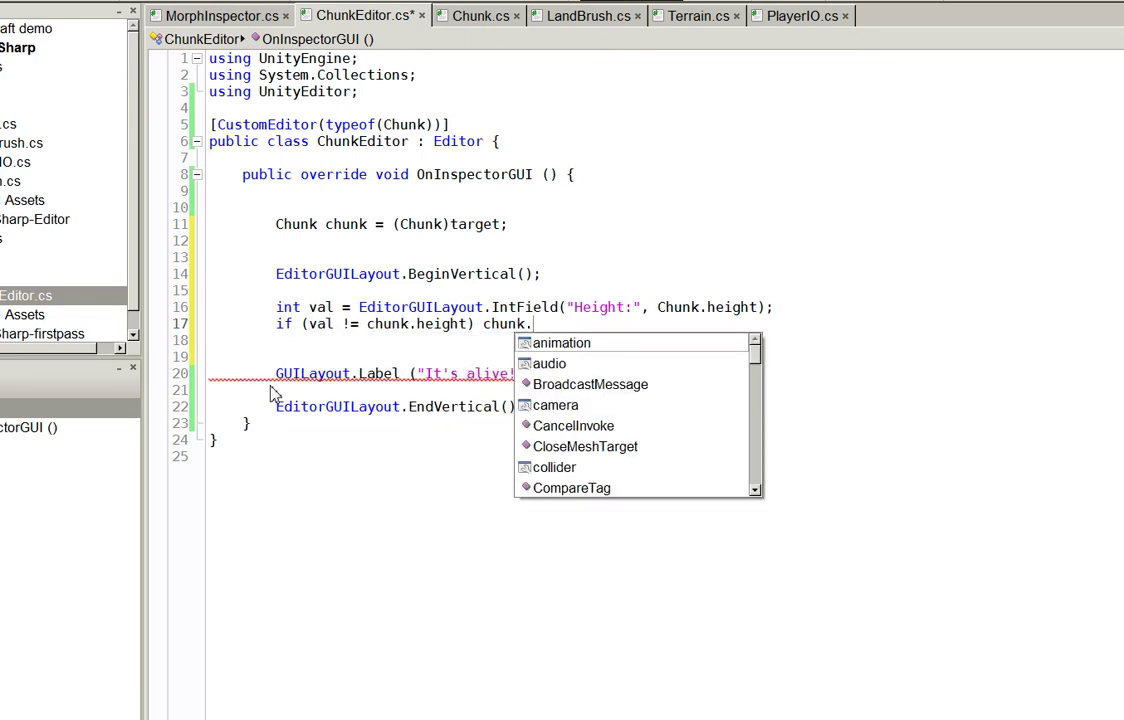
{"action": "type", "text": "height = val;"}
{"action": "key", "text": "Up"}
{"action": "key", "text": "Right"}
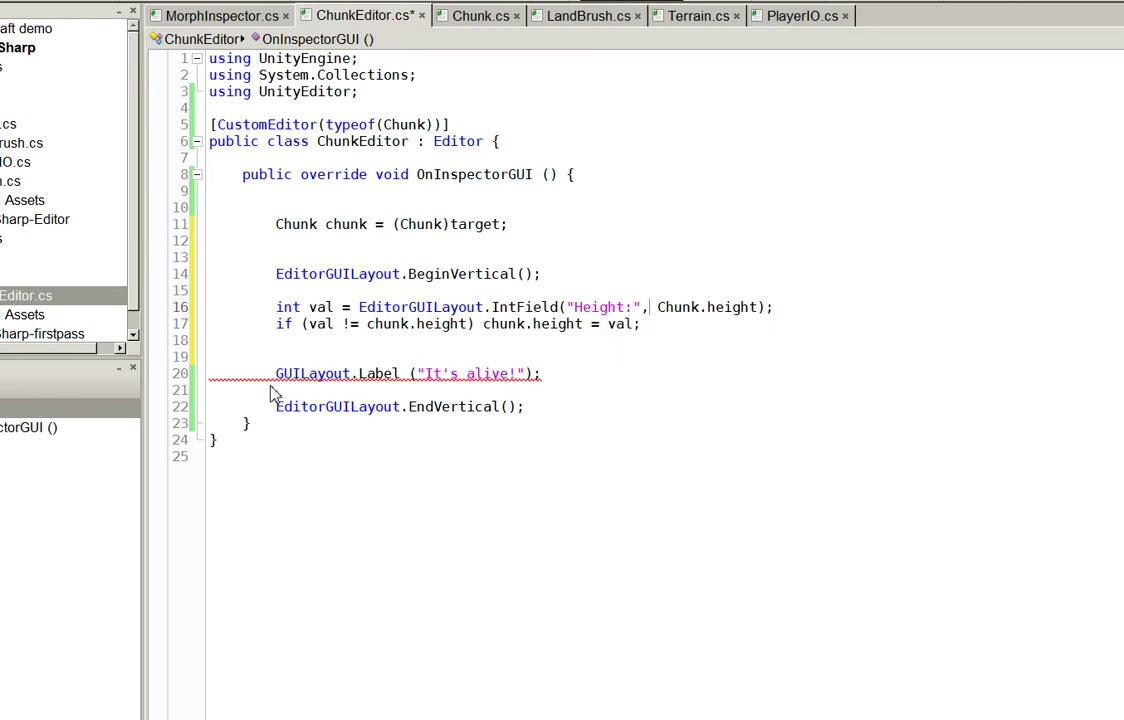
{"action": "key", "text": "Delete"}
{"action": "type", "text": "c"}
{"action": "key", "text": "Down"}
{"action": "key", "text": "End"}
{"action": "key", "text": "Return"}
{"action": "key", "text": "Return"}
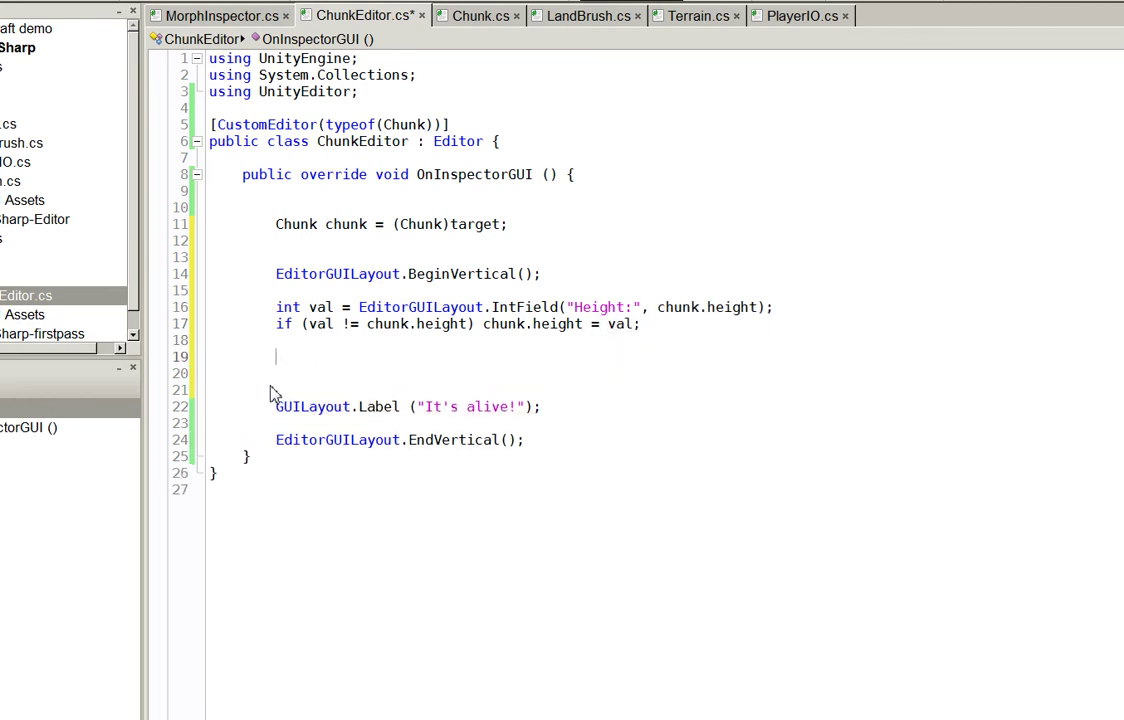
Duplicate the two height field and check lines below the originals
{"action": "key", "text": "Up"}
{"action": "key", "text": "Up"}
{"action": "key", "text": "Right"}
{"action": "key", "text": "Right"}
{"action": "key", "text": "Right"}
{"action": "key", "text": "shift+Down"}
{"action": "key", "text": "shift+End"}
{"action": "key", "text": "ctrl+c"}
{"action": "key", "text": "Down"}
{"action": "key", "text": "Down"}
{"action": "key", "text": "ctrl+v"}
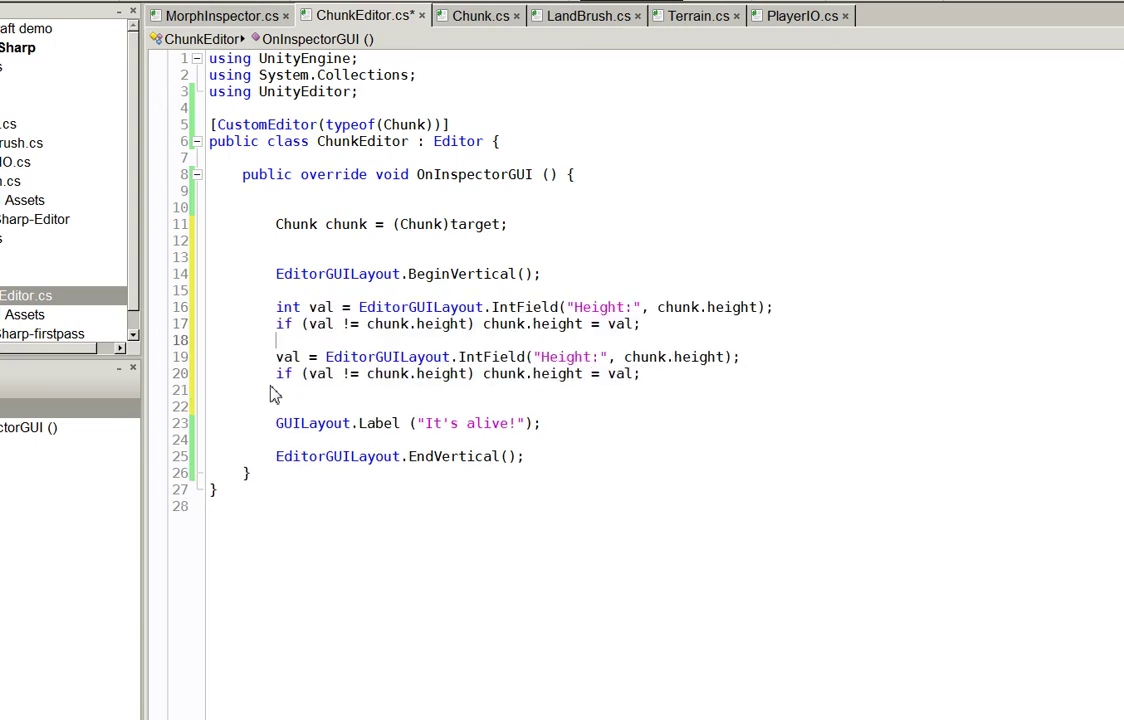
Change the copied field's label to "Ground Height:" and its value to chunk.groundHeight
{"action": "key", "text": "Up"}
{"action": "key", "text": "End"}
{"action": "key", "text": "ctrl+shift+Right"}
{"action": "type", "text": "Grou"}
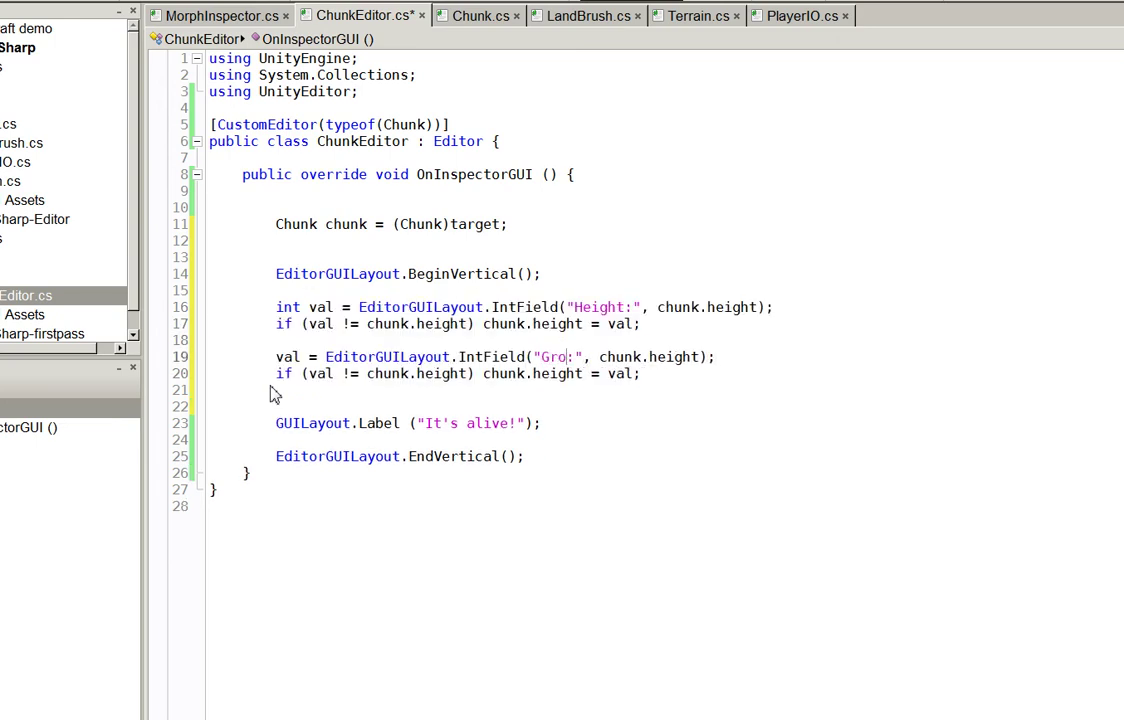
{"action": "type", "text": "nd Height"}
{"action": "key", "text": "ctrl+Right"}
{"action": "key", "text": "ctrl+Right"}
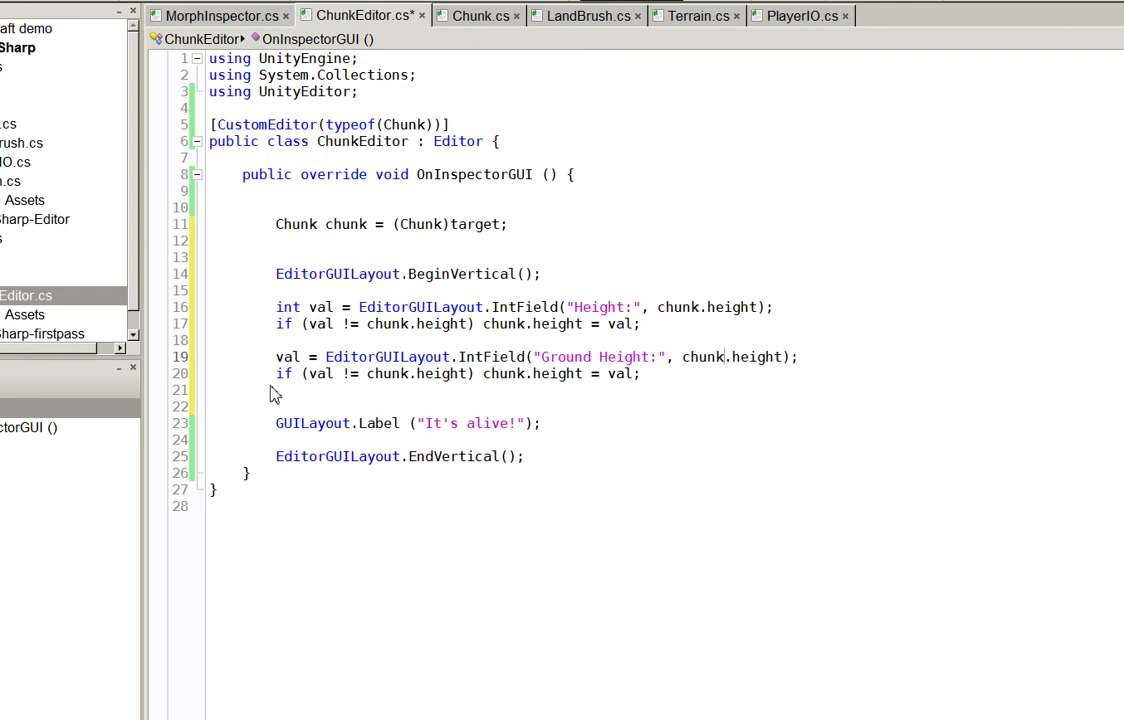
{"action": "key", "text": "ctrl+BackSpace"}
{"action": "key", "text": "ctrl+space"}
{"action": "type", "text": "gou"}
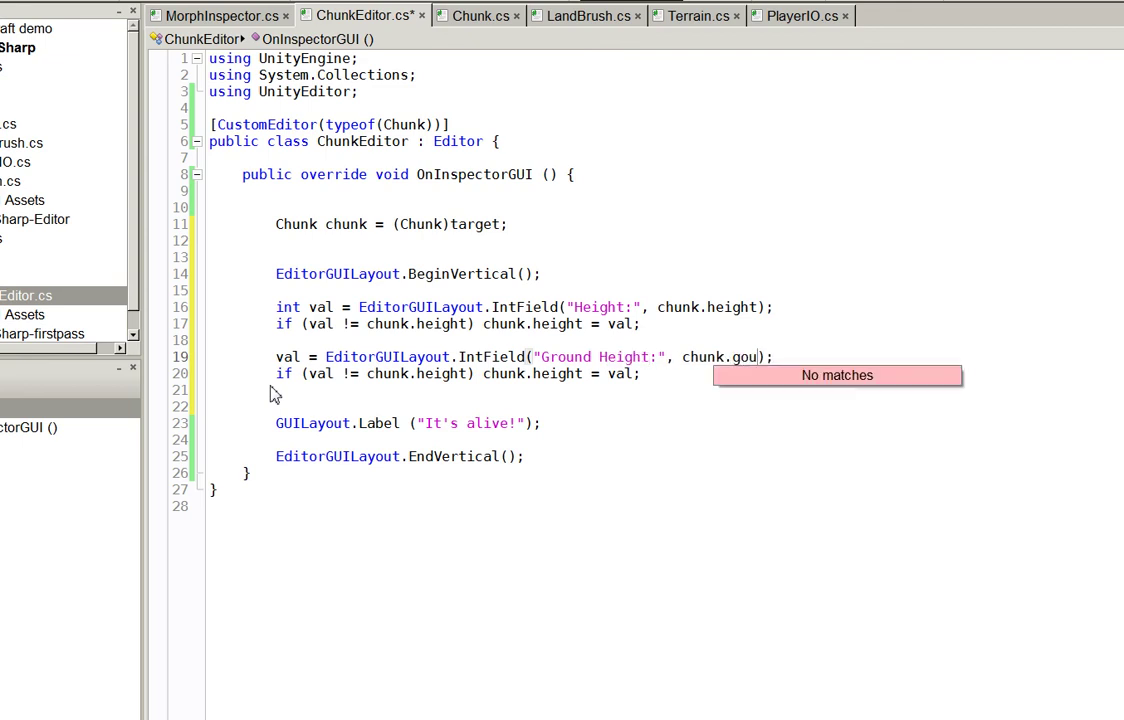
{"action": "key", "text": "BackSpace"}
{"action": "key", "text": "BackSpace"}
{"action": "type", "text": "rou"}
{"action": "key", "text": "Return"}
Point the copied check line's comparison and assignment at groundHeight
{"action": "key", "text": "Down"}
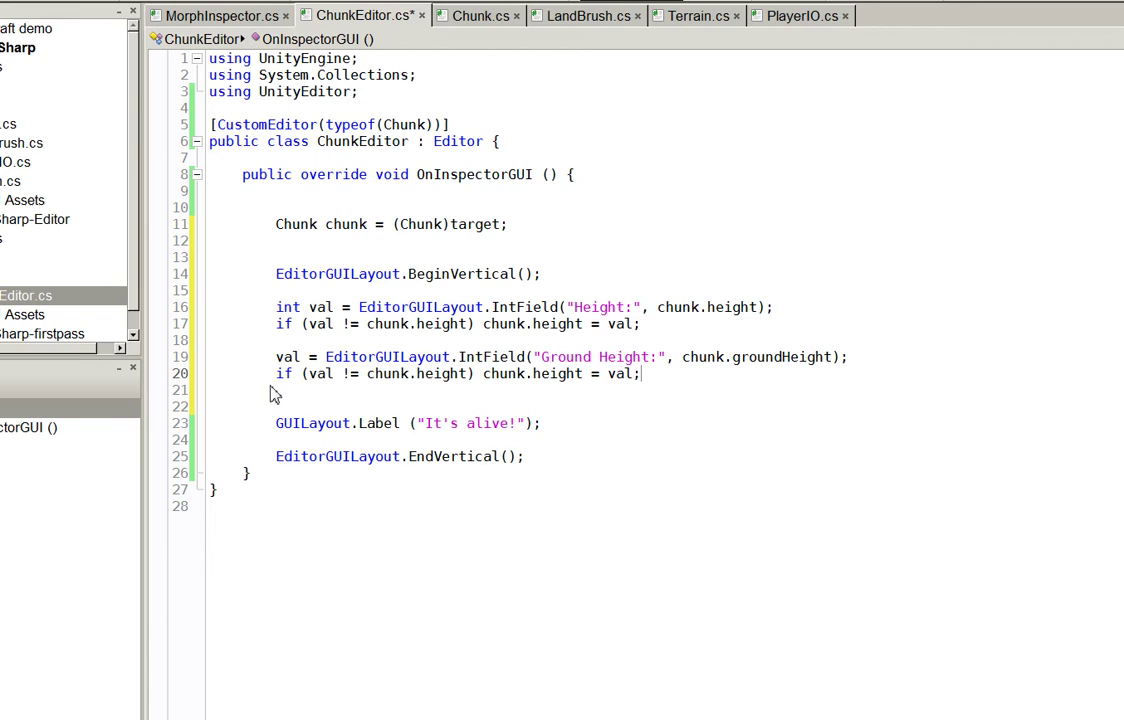
{"action": "key", "text": "ctrl+Right"}
{"action": "key", "text": "ctrl+Right"}
{"action": "key", "text": "ctrl+Right"}
{"action": "key", "text": "ctrl+shift+Right"}
{"action": "type", "text": "grou"}
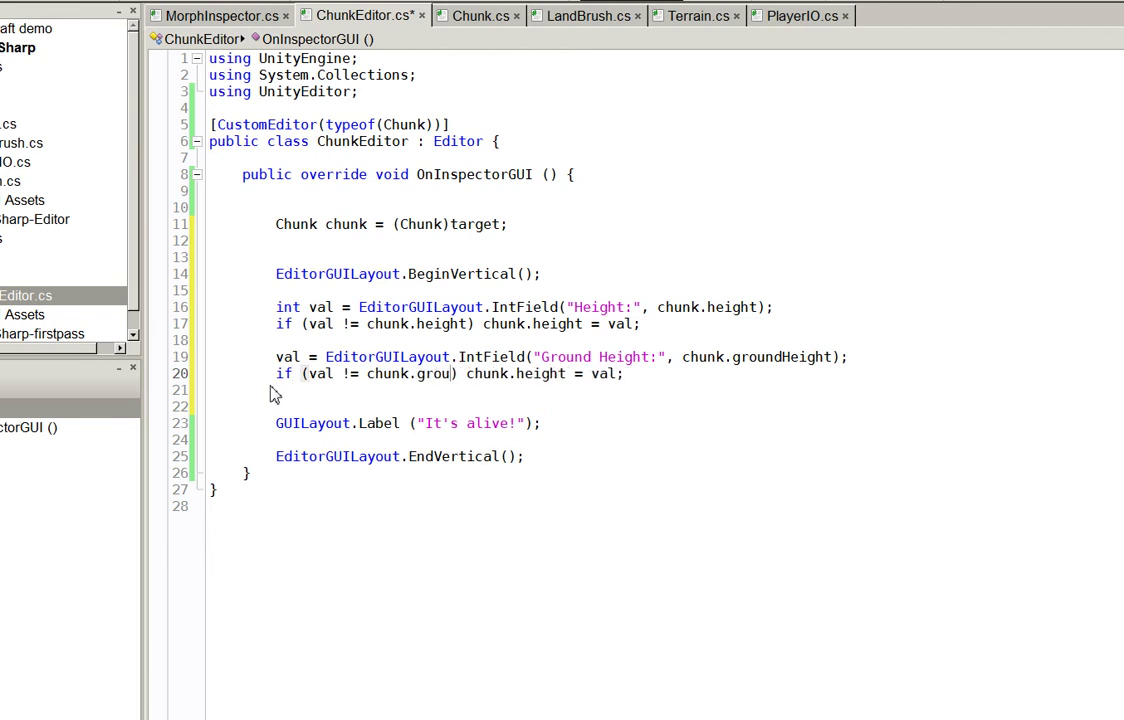
{"action": "type", "text": "ndHeight"}
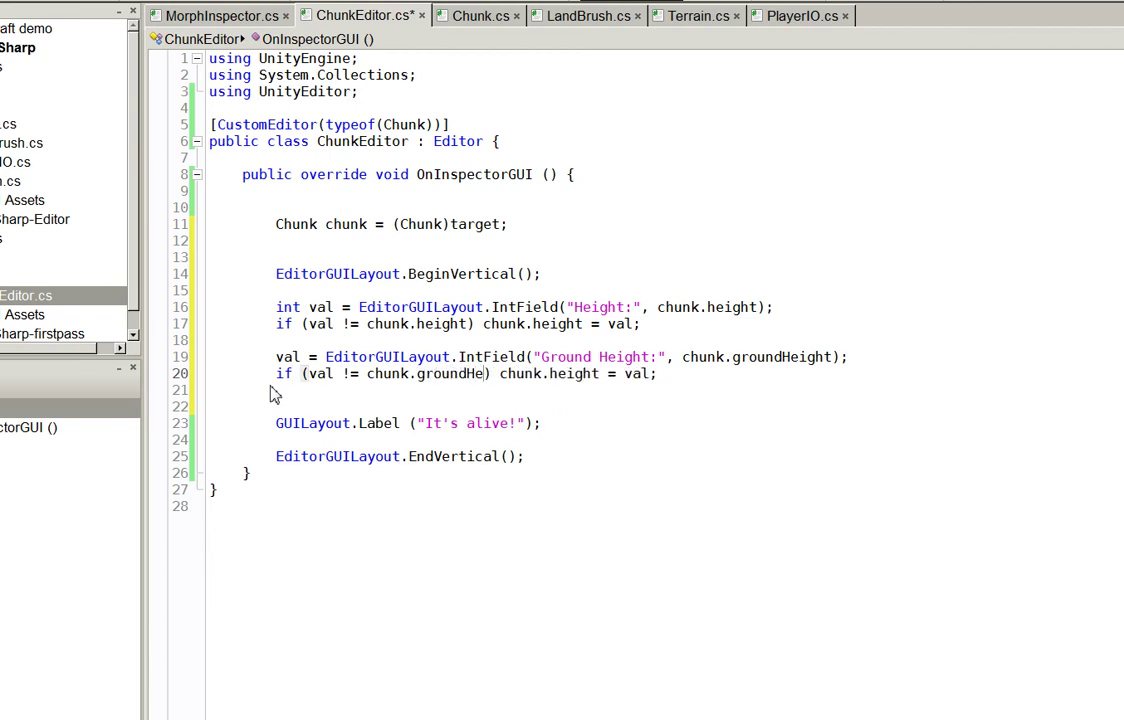
{"action": "key", "text": "ctrl+Right"}
{"action": "key", "text": "ctrl+Right"}
{"action": "type", "text": "grou"}
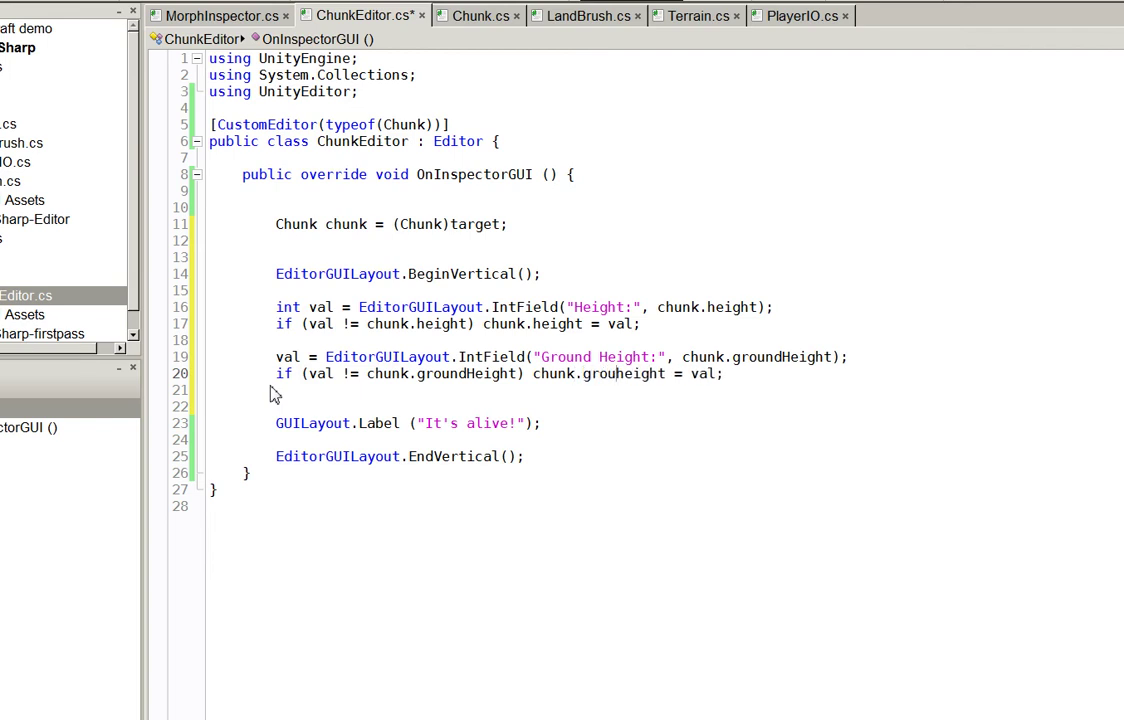
{"action": "type", "text": "ndH"}
{"action": "key", "text": "Delete"}
Delete the "It's alive!" label line, save ChunkEditor.cs, and return to Unity
{"action": "key", "text": "Down"}
{"action": "key", "text": "Down"}
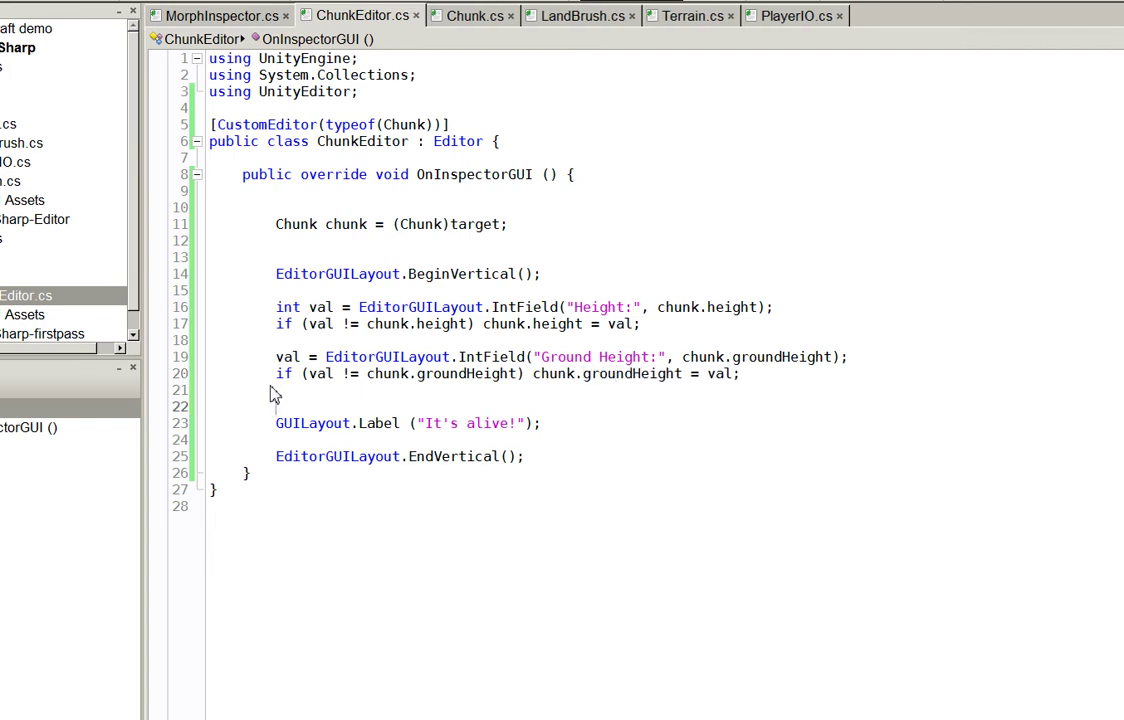
{"action": "key", "text": "shift+Down"}
{"action": "key", "text": "shift+Down"}
{"action": "key", "text": "Delete"}
{"action": "key", "text": "ctrl+s"}
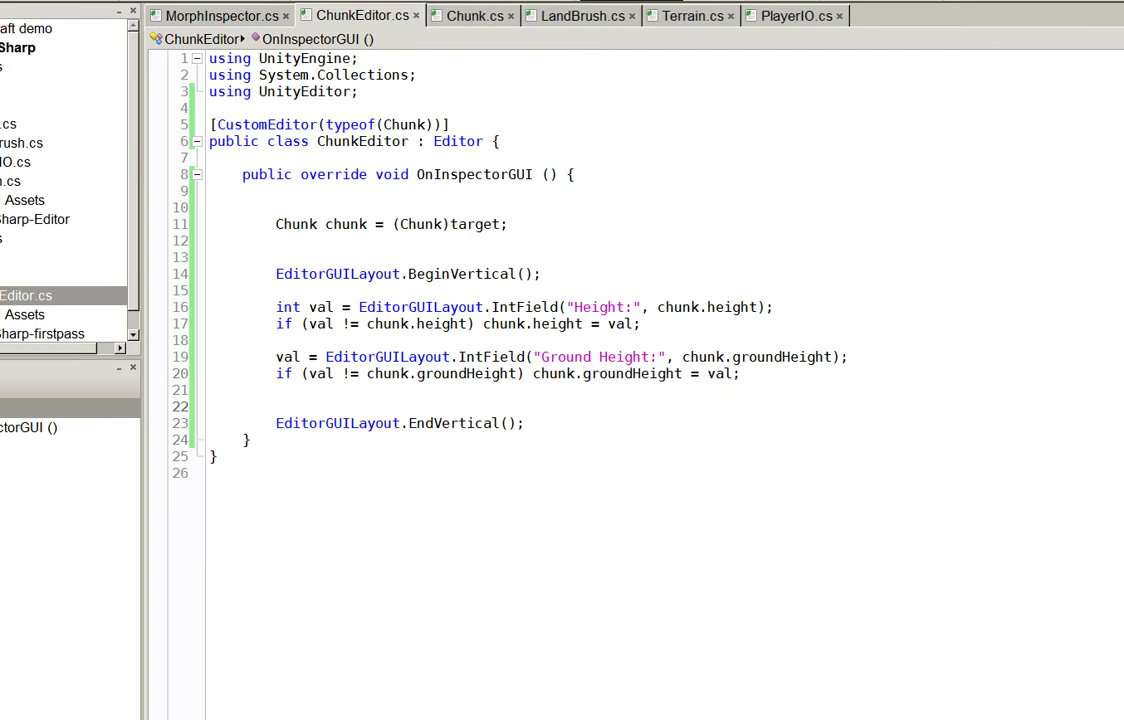
{"action": "key", "text": "alt+Tab"}
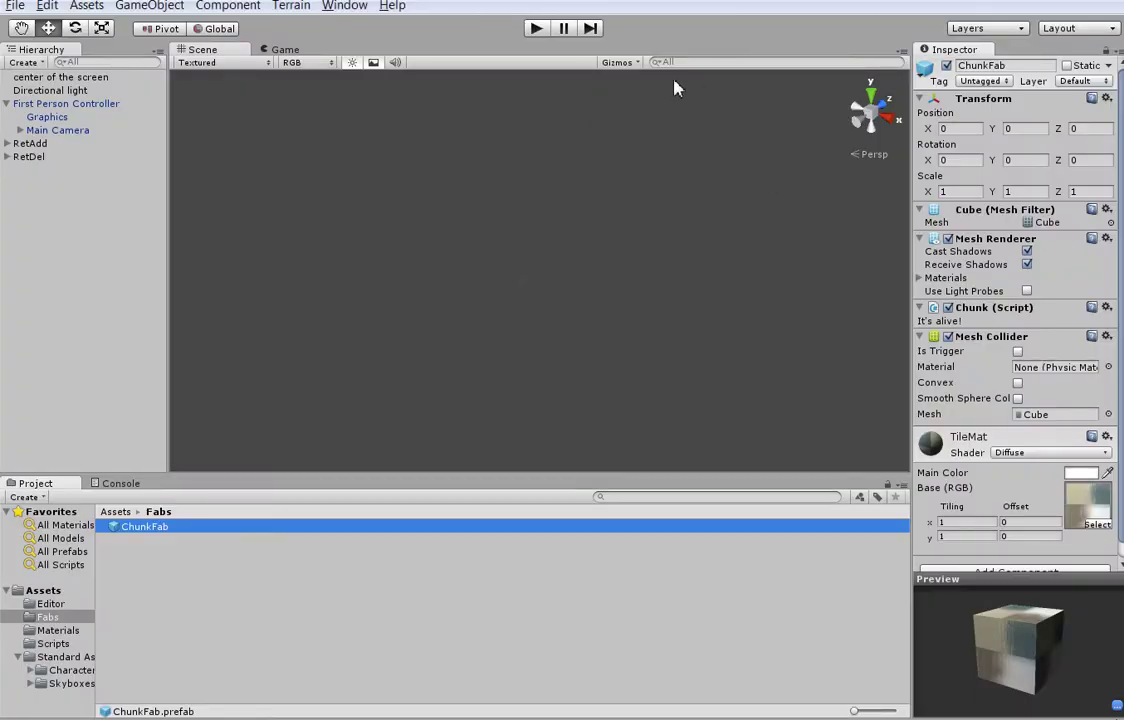
Play the scene, select a ChunkFab clone, and drag its Ground Height from 20 to 34
{"action": "left_click", "coordinate": [537, 30]}
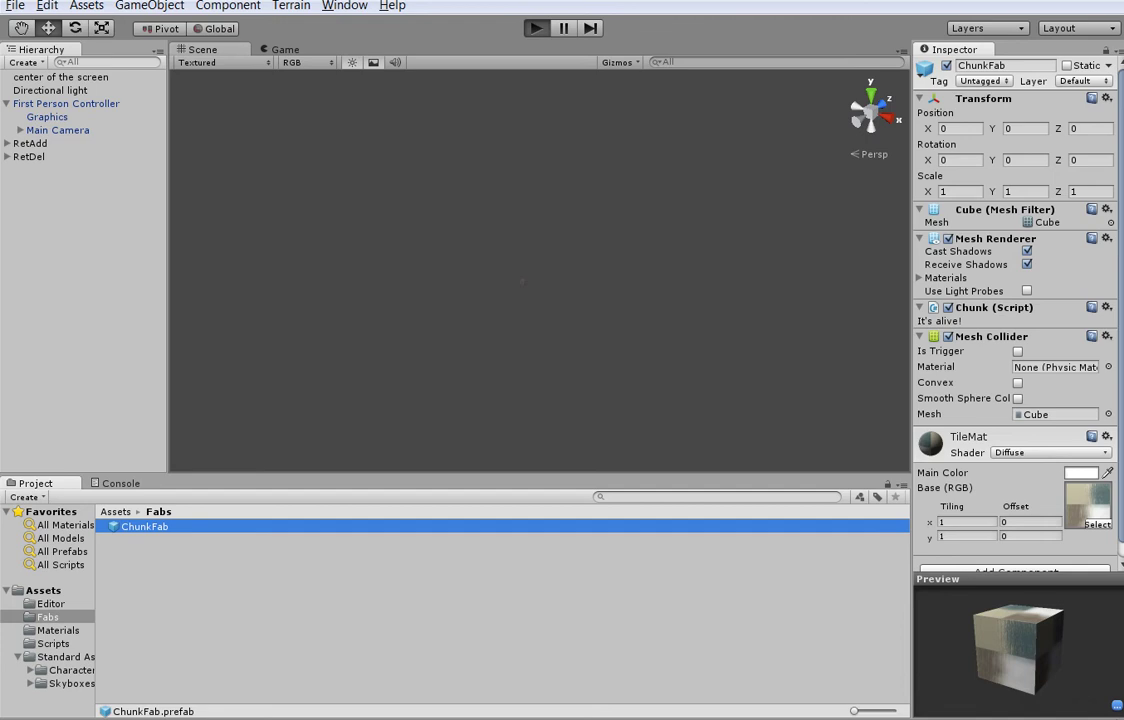
{"action": "key", "text": "ctrl+p"}
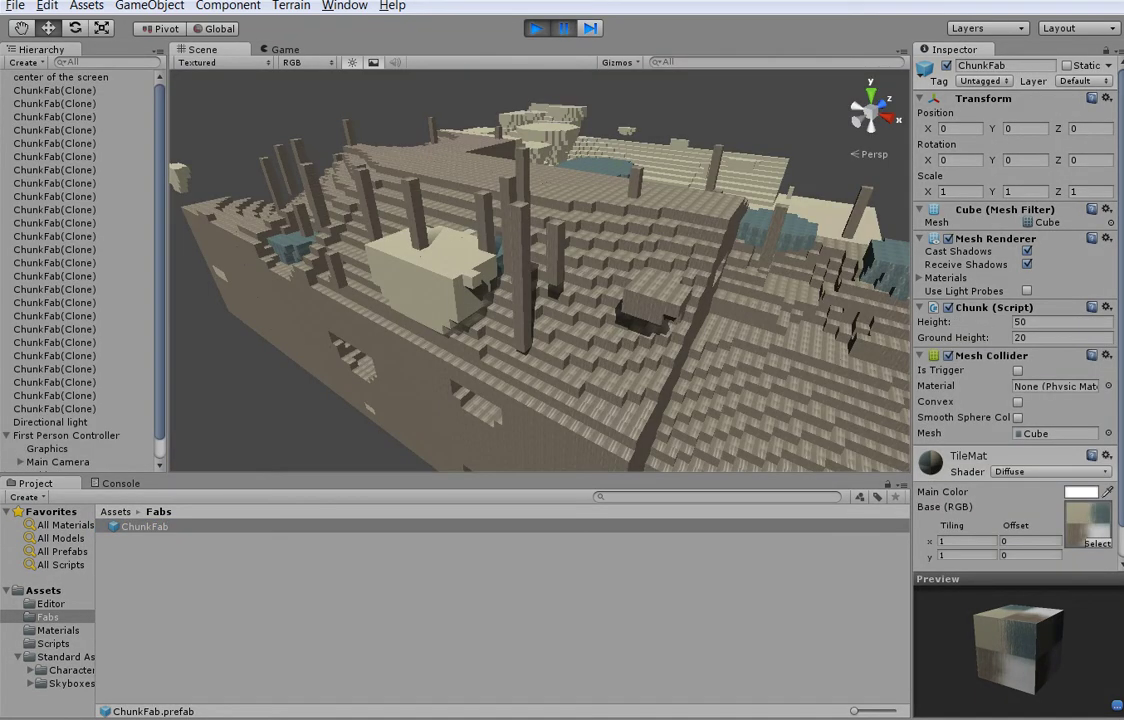
{"action": "left_click", "coordinate": [497, 362]}
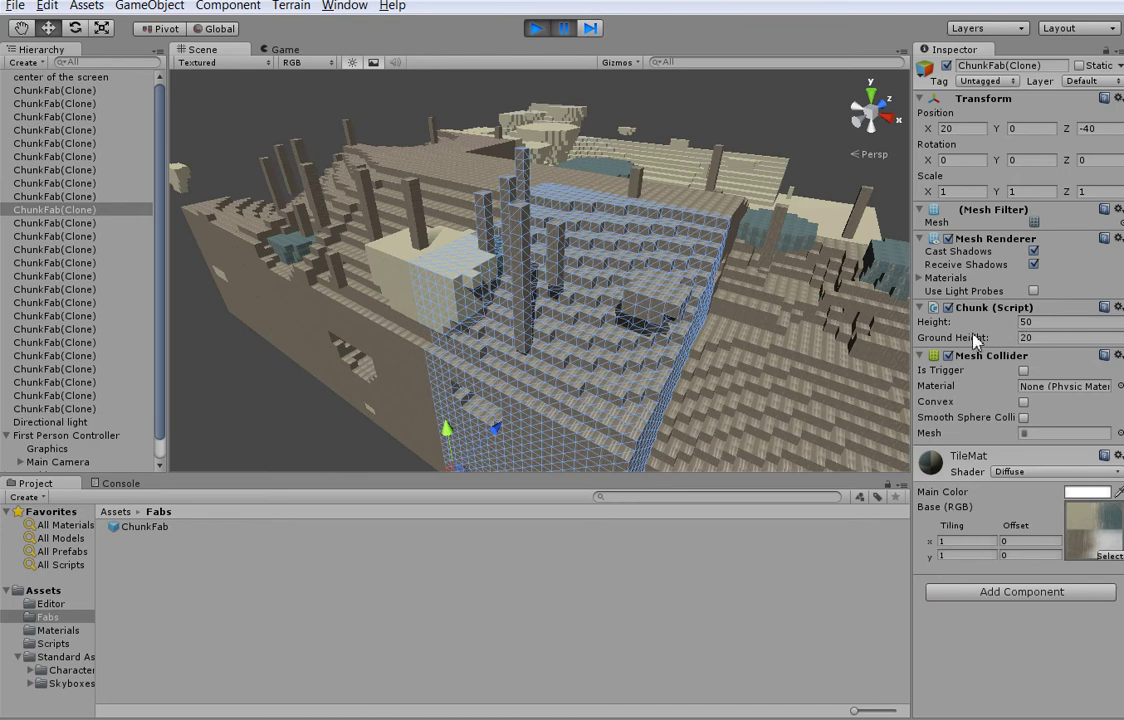
{"action": "left_click_drag", "start_coordinate": [975, 343], "coordinate": [998, 336]}
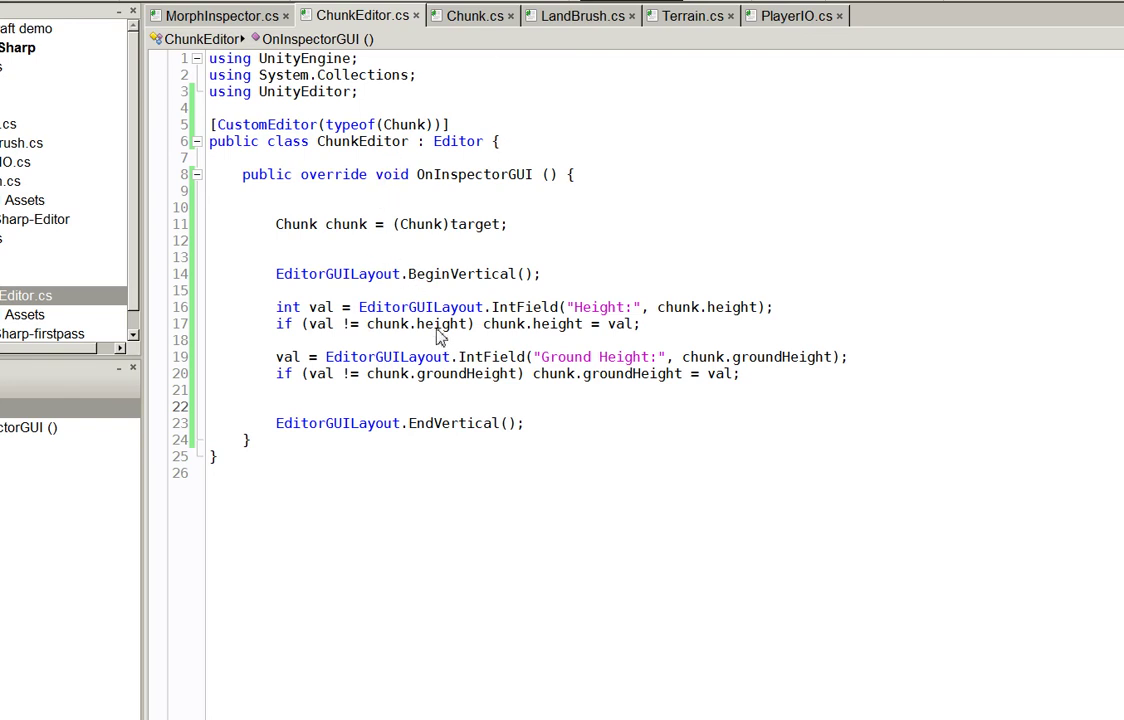
Below BeginVertical in ChunkEditor.cs, start an if condition on chunk.gameObject, dropping a SceneView attempt
{"action": "left_click", "coordinate": [465, 16]}
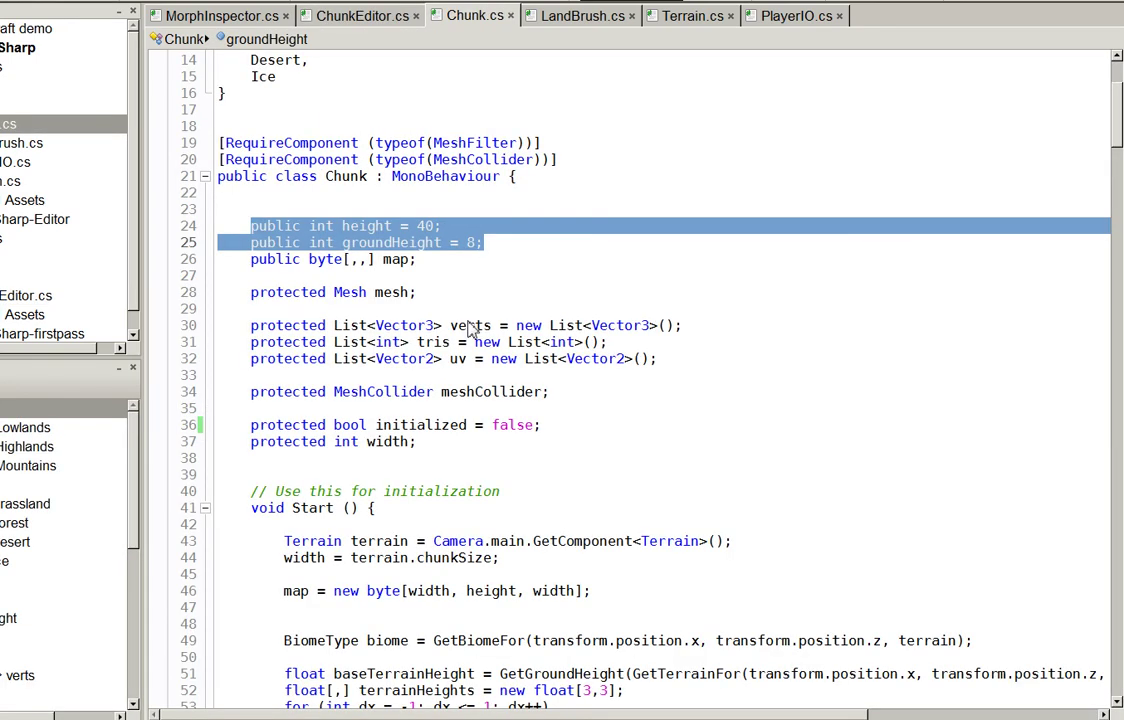
{"action": "left_click", "coordinate": [335, 16]}
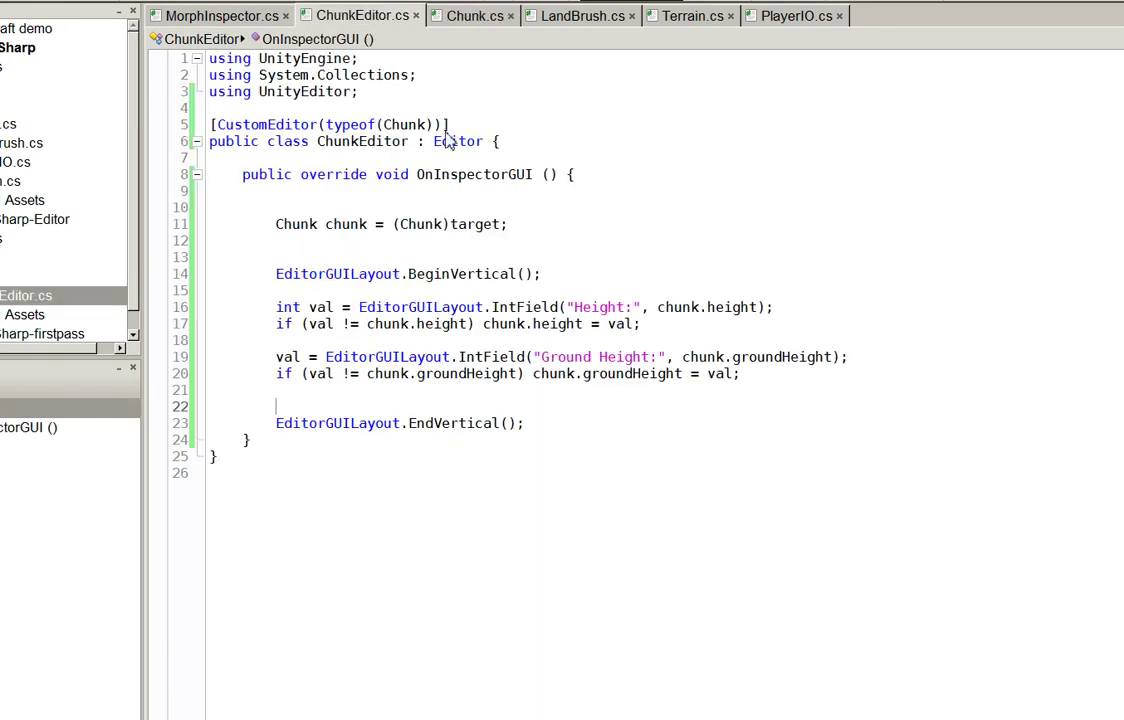
{"action": "left_click", "coordinate": [652, 281]}
{"action": "key", "text": "Return"}
{"action": "key", "text": "Return"}
{"action": "key", "text": "Return"}
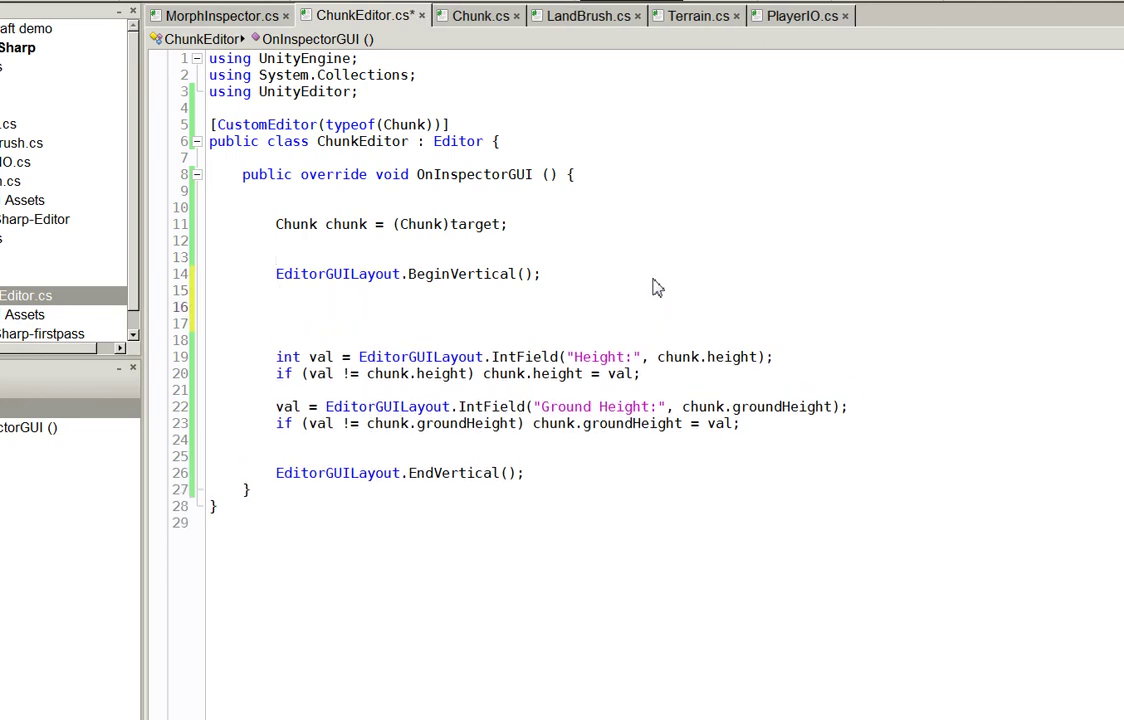
{"action": "type", "text": "if "}
{"action": "type", "text": "Scne"}
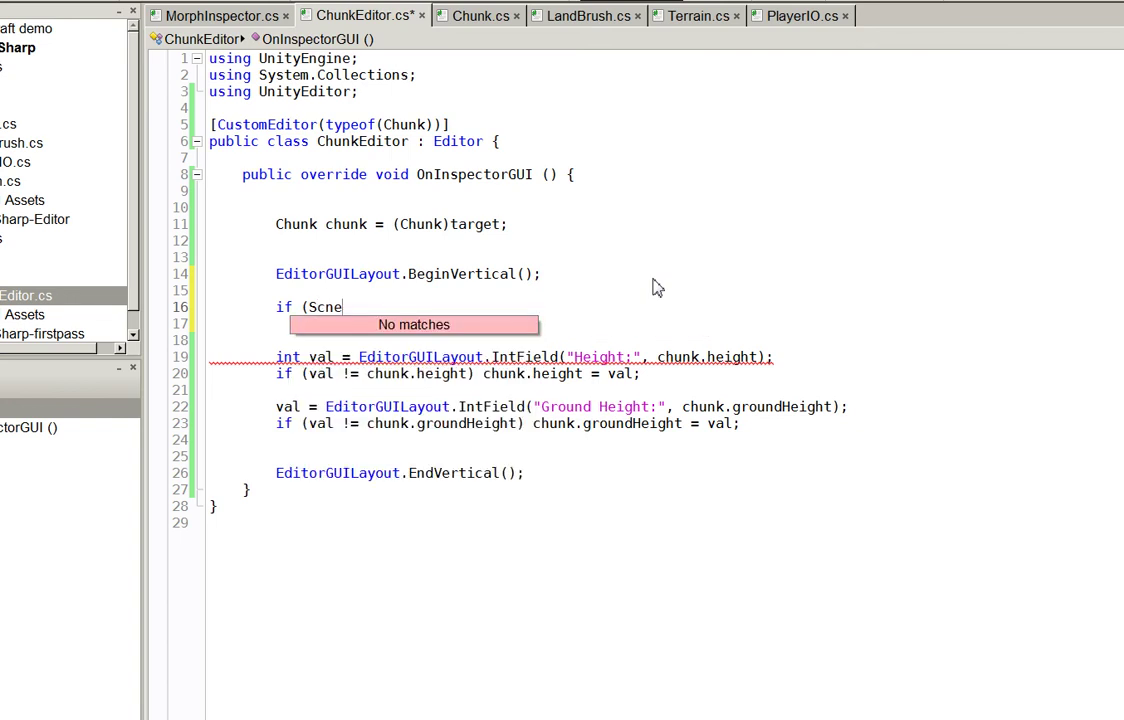
{"action": "key", "text": "BackSpace"}
{"action": "key", "text": "BackSpace"}
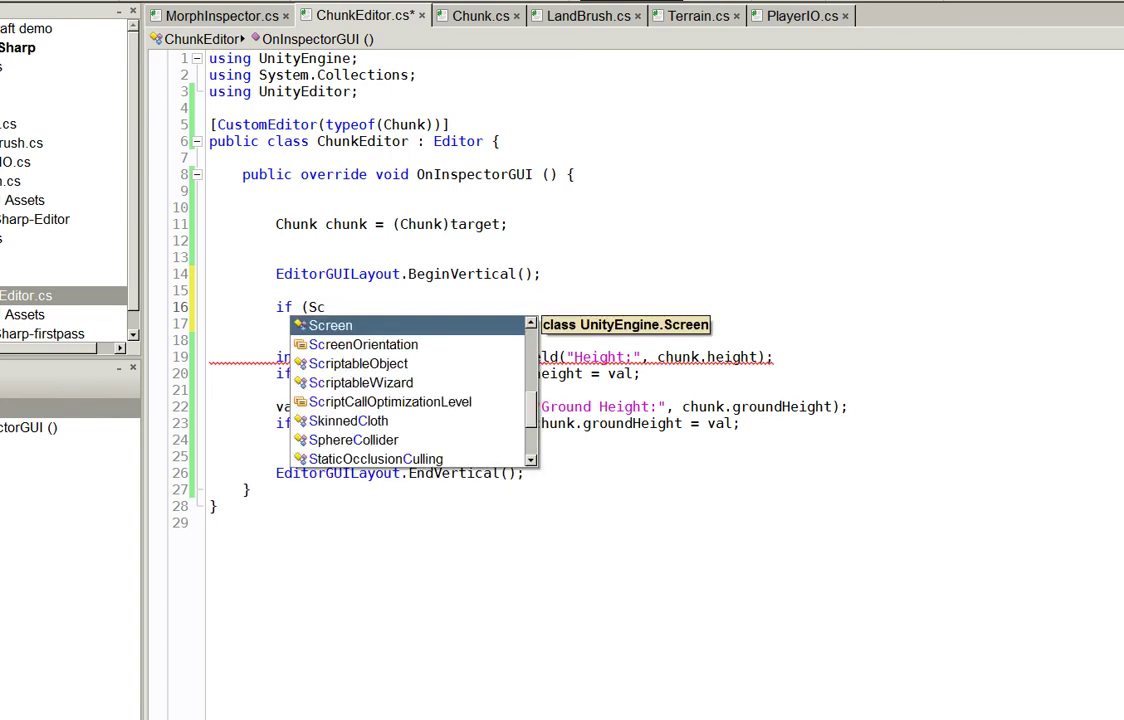
{"action": "type", "text": "eneView."}
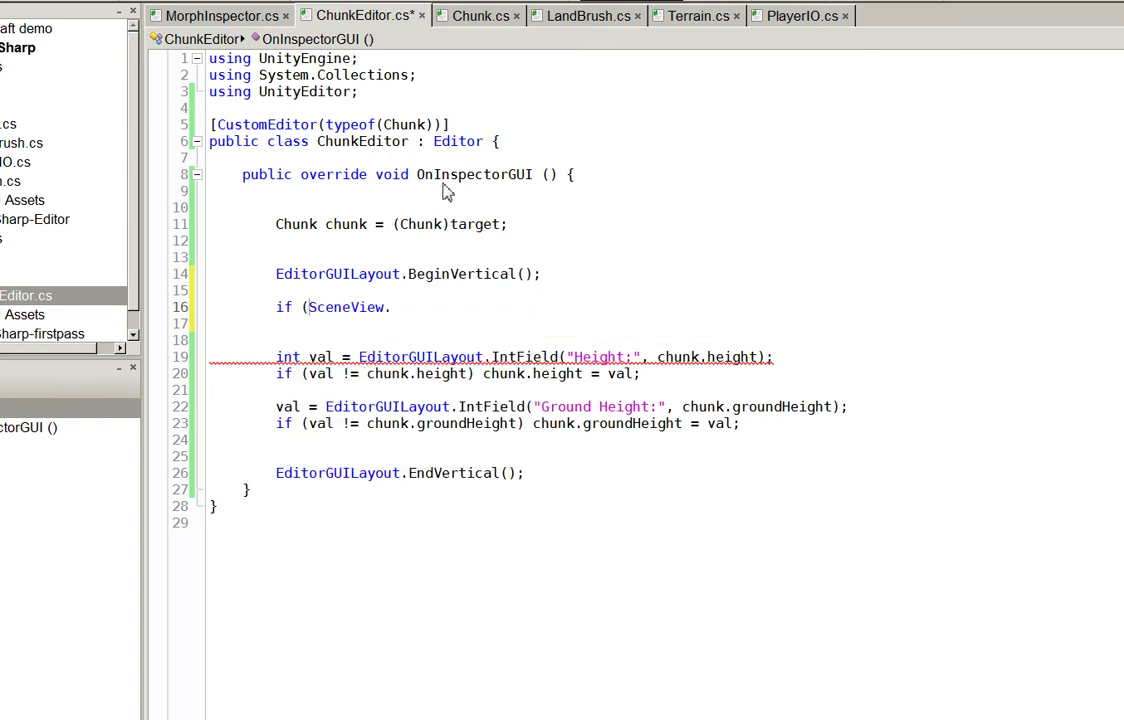
{"action": "key", "text": "BackSpace"}
{"action": "key", "text": "BackSpace"}
{"action": "key", "text": "BackSpace"}
{"action": "type", "text": "chunk.gam"}
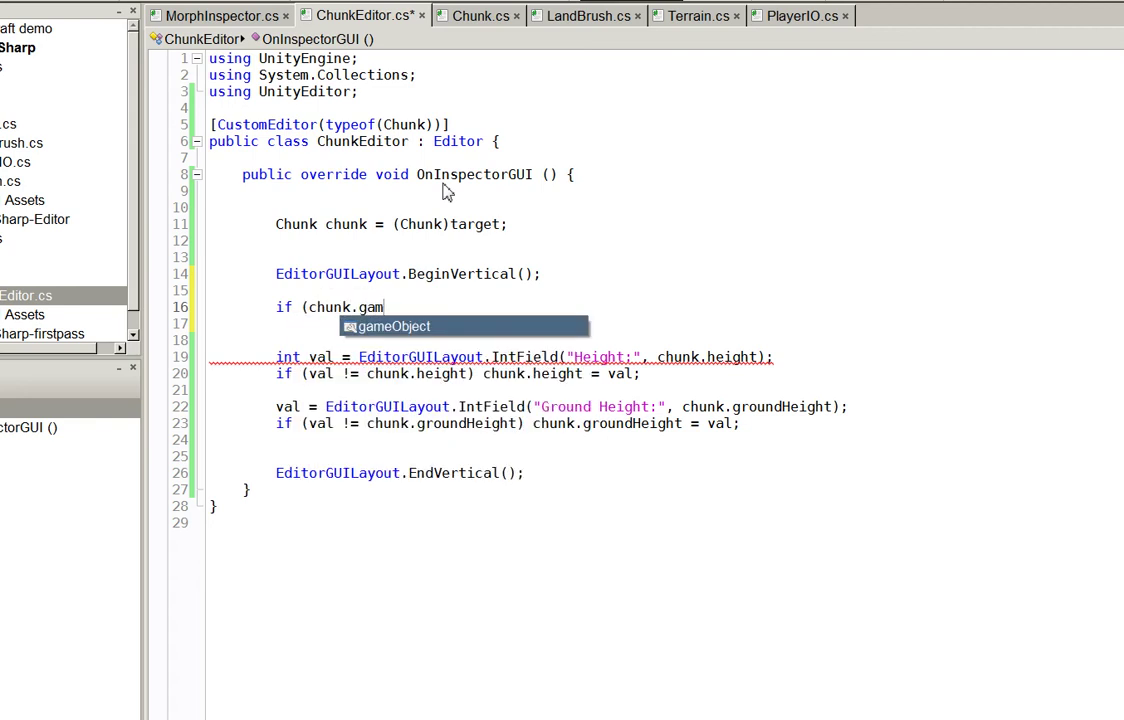
{"action": "type", "text": "eObject.isStatic"}
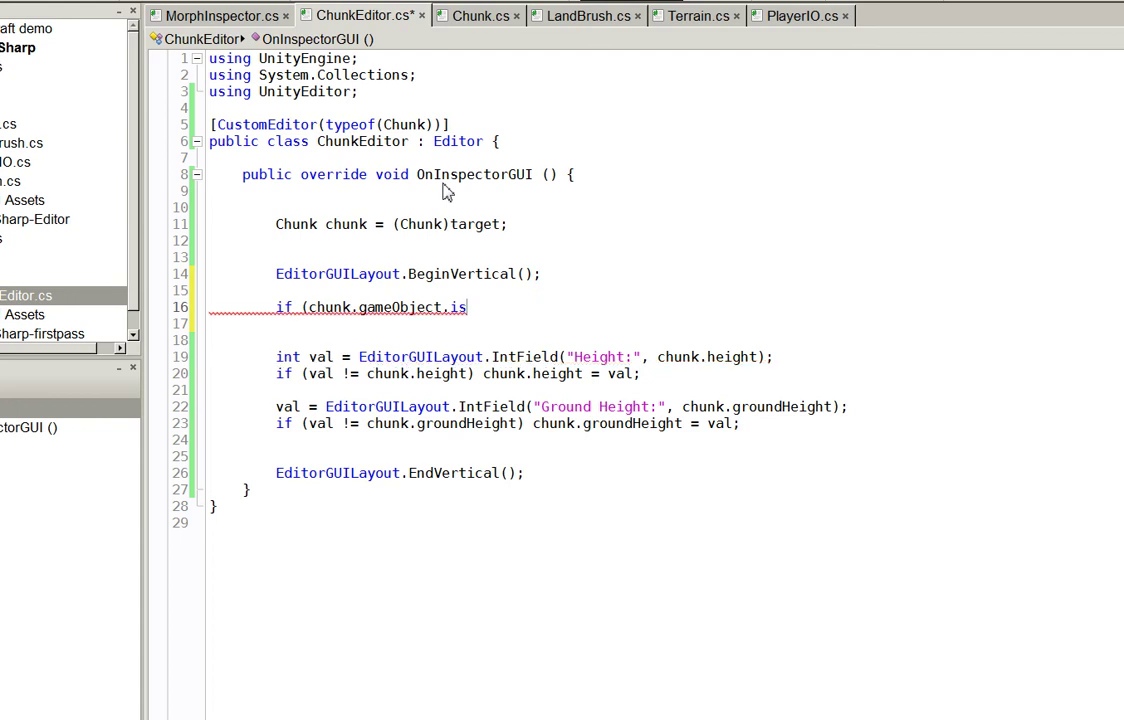
Complete if (chunk.gameObject.active) with an empty block and open an else block
{"action": "key", "text": "shift+Left"}
{"action": "key", "text": "shift+Left"}
{"action": "type", "text": "active)"}
{"action": "key", "text": "Return"}
{"action": "type", "text": "{"}
{"action": "type", "text": "}"}
{"action": "key", "text": "Return"}
{"action": "type", "text": "e"}
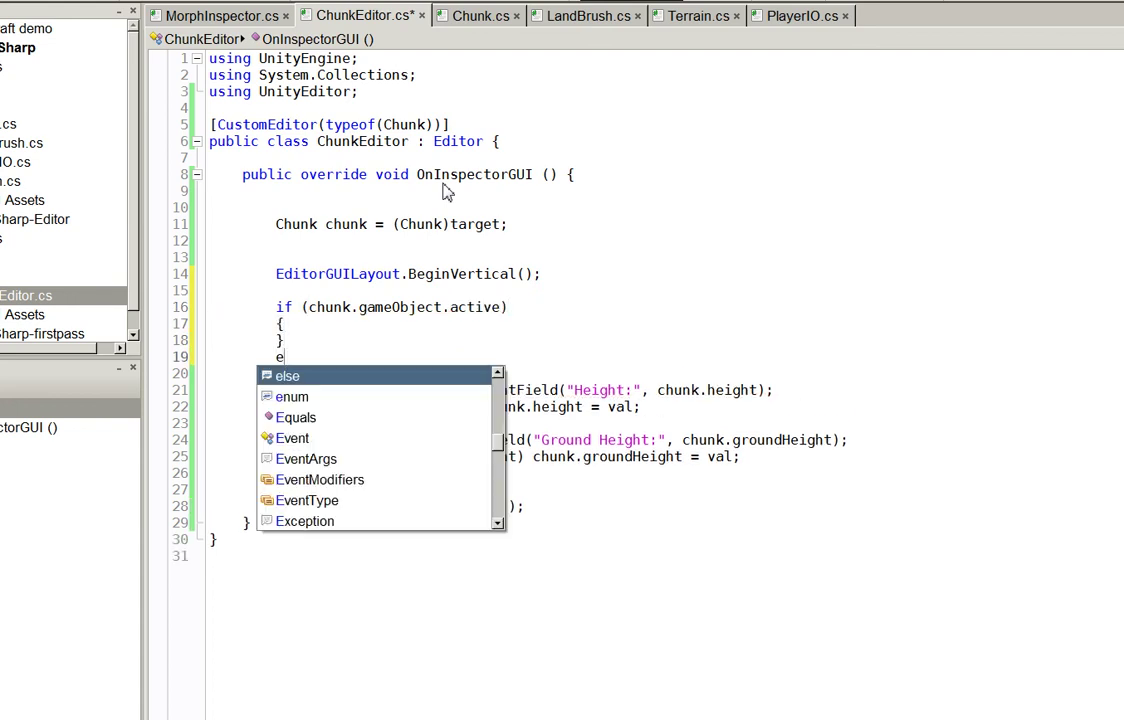
{"action": "type", "text": "lse"}
{"action": "key", "text": "Return"}
{"action": "type", "text": "{"}
Indent the four Height and Ground Height lines into the else block
{"action": "key", "text": "Down"}
{"action": "key", "text": "Down"}
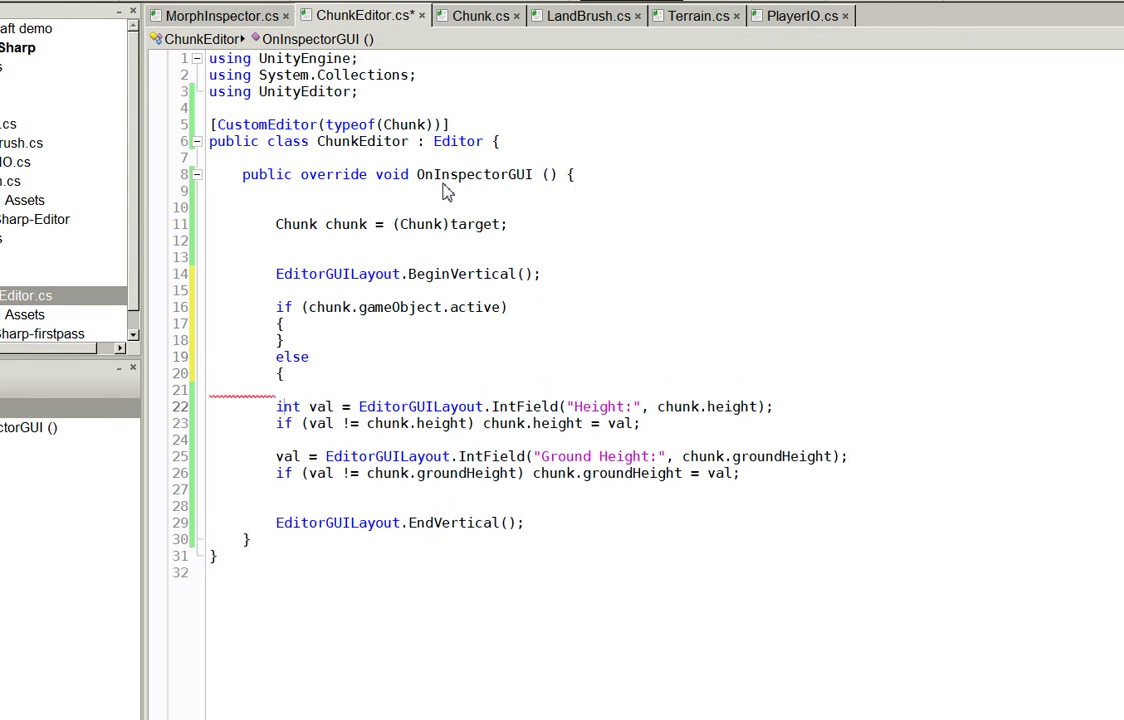
{"action": "key", "text": "Tab"}
{"action": "key", "text": "Down"}
{"action": "key", "text": "Tab"}
{"action": "key", "text": "Down"}
{"action": "key", "text": "Down"}
{"action": "key", "text": "Tab"}
{"action": "key", "text": "Down"}
{"action": "key", "text": "Tab"}
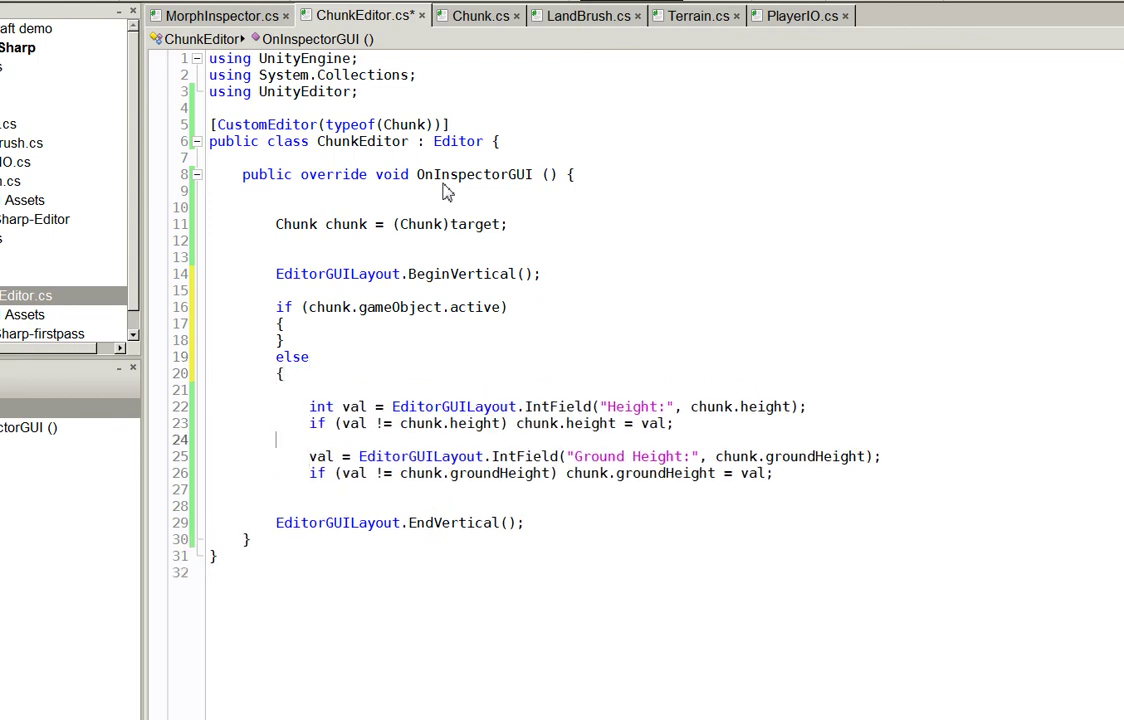
Declare int val above the if, close the else brace, and remove the empty line
{"action": "key", "text": "Up"}
{"action": "key", "text": "Up"}
{"action": "key", "text": "Up"}
{"action": "key", "text": "Delete"}
{"action": "key", "text": "Delete"}
{"action": "key", "text": "Delete"}
{"action": "key", "text": "Up"}
{"action": "key", "text": "Up"}
{"action": "key", "text": "Up"}
{"action": "key", "text": "Up"}
{"action": "key", "text": "Up"}
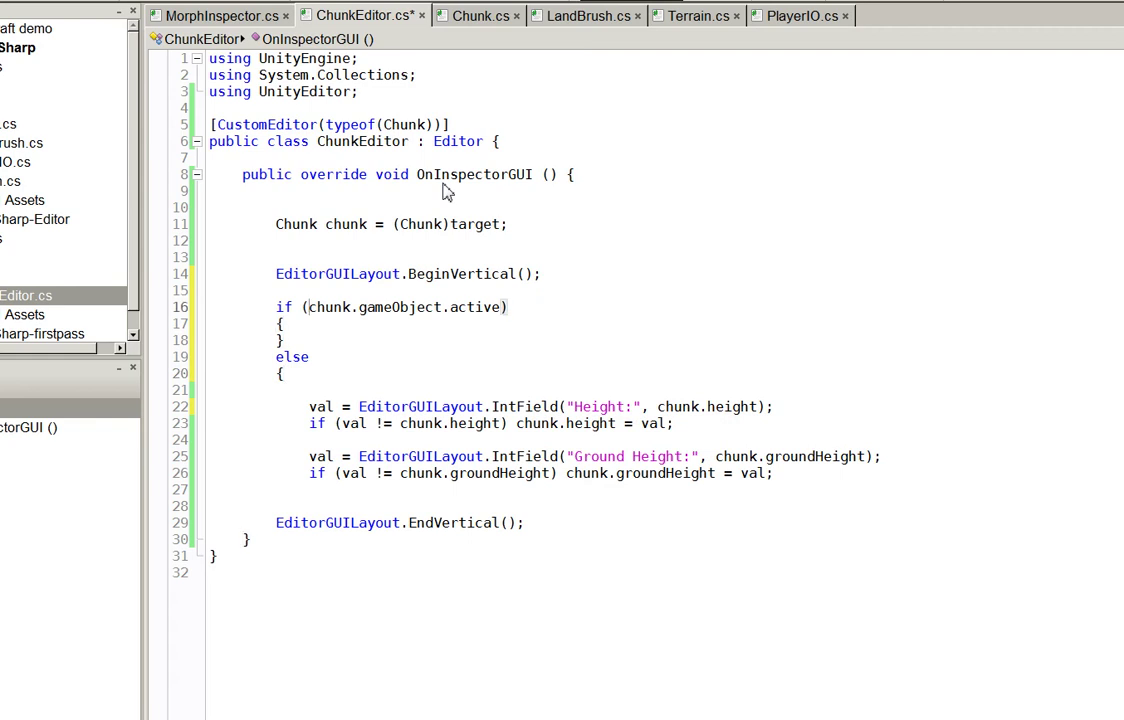
{"action": "type", "text": "int val;"}
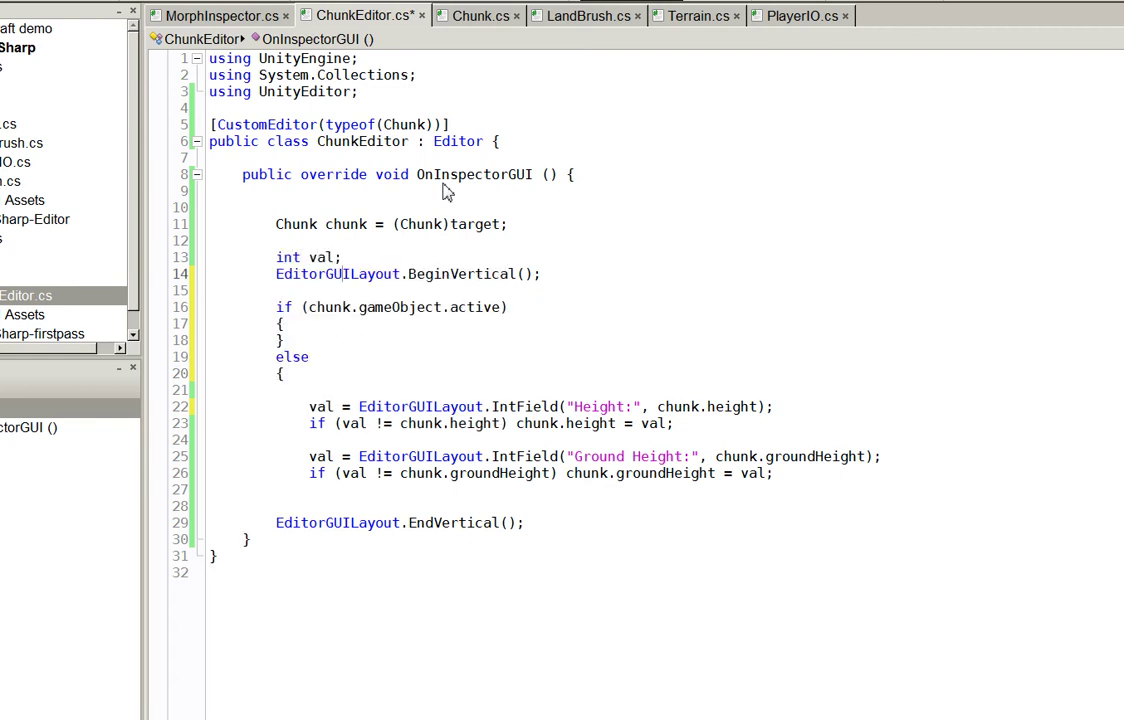
{"action": "key", "text": "Down"}
{"action": "key", "text": "Down"}
{"action": "key", "text": "Down"}
{"action": "type", "text": "}"}
{"action": "key", "text": "Up"}
{"action": "key", "text": "Up"}
{"action": "key", "text": "Up"}
{"action": "key", "text": "shift+Home"}
{"action": "key", "text": "BackSpace"}
{"action": "key", "text": "BackSpace"}
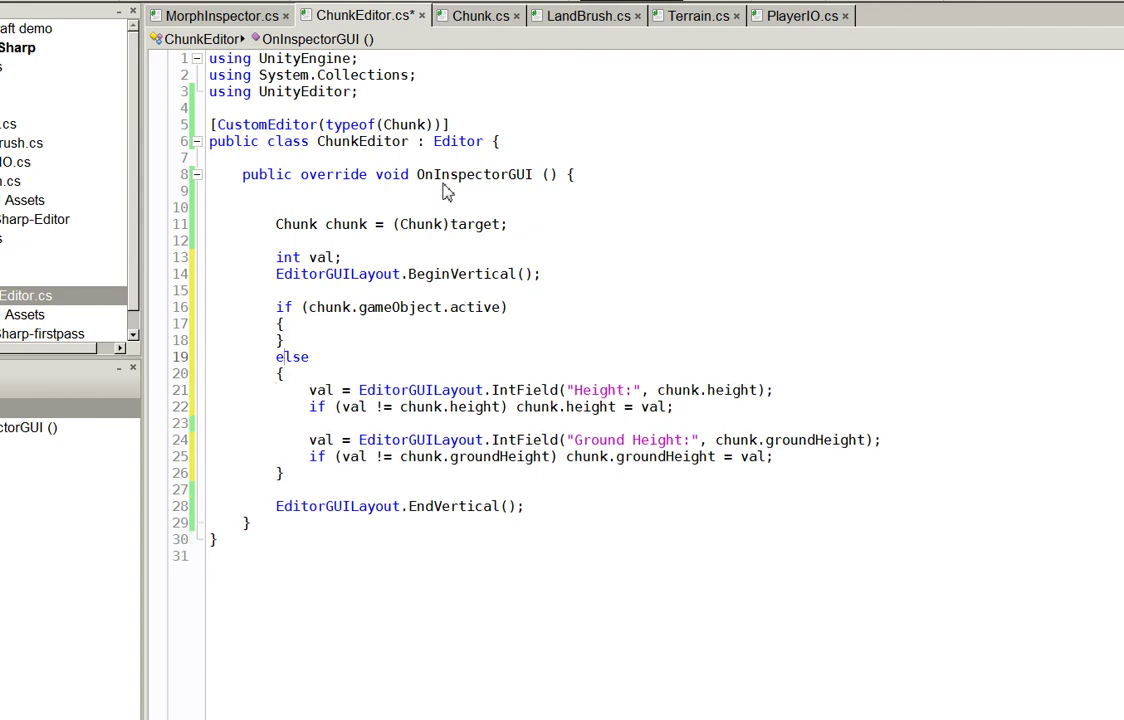
{"action": "key", "text": "Up"}
{"action": "key", "text": "Up"}
Add an EditorGUILayout.LabelField line reading "Height: " + val inside the if block
{"action": "key", "text": "Return"}
{"action": "type", "text": "Editor"}
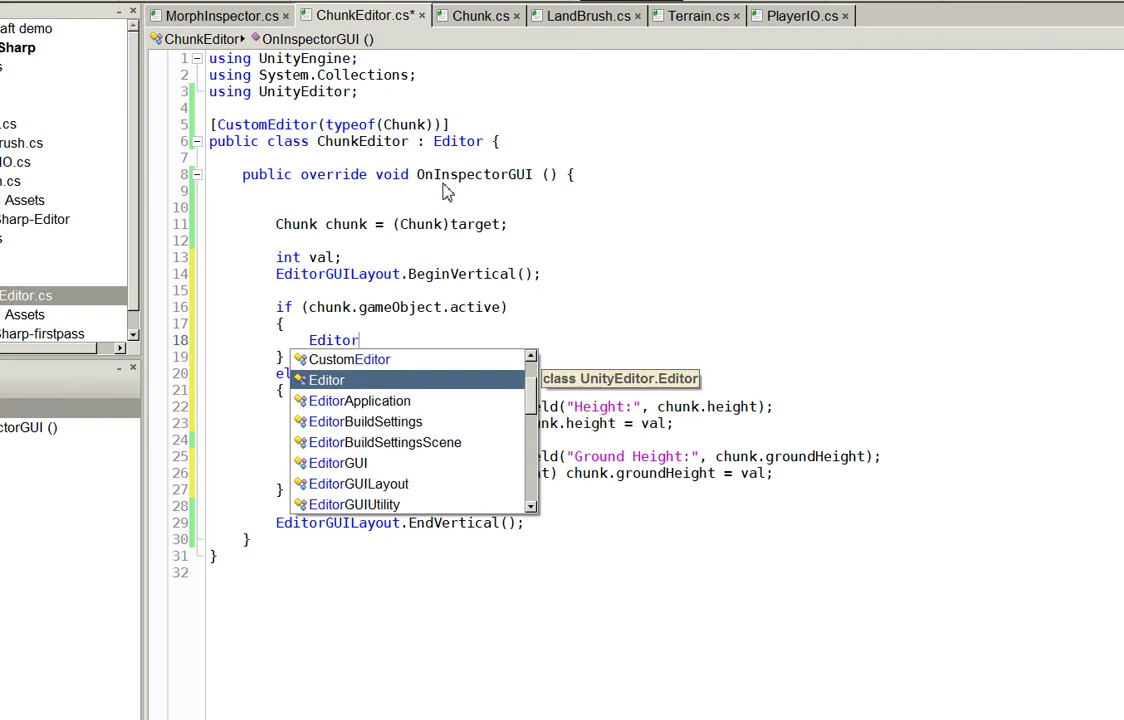
{"action": "type", "text": "GUILayout.la"}
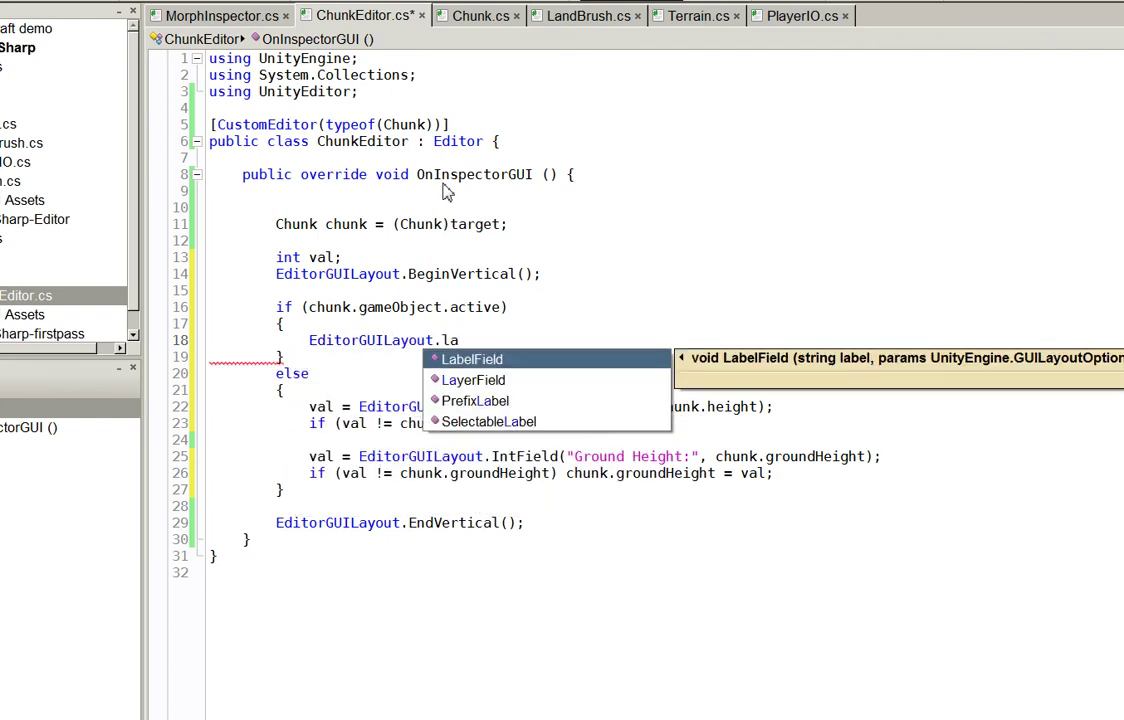
{"action": "key", "text": "Return"}
{"action": "type", "text": "("}
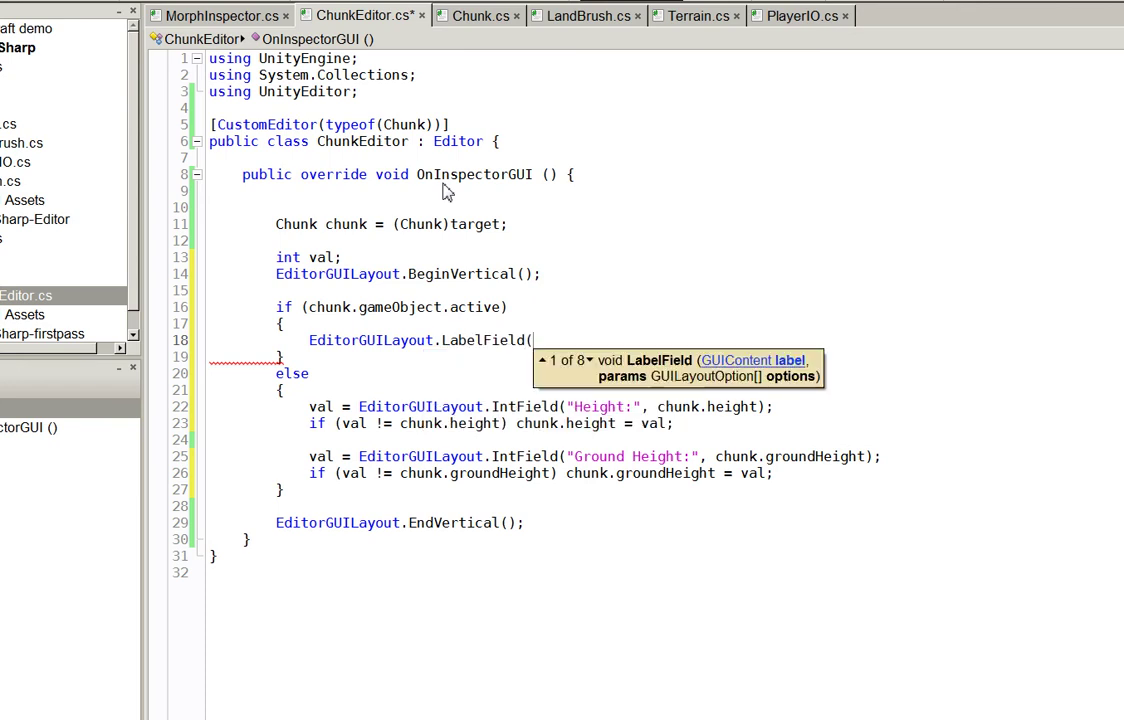
{"action": "type", "text": "\"Hei"}
{"action": "type", "text": "ght: \" +"}
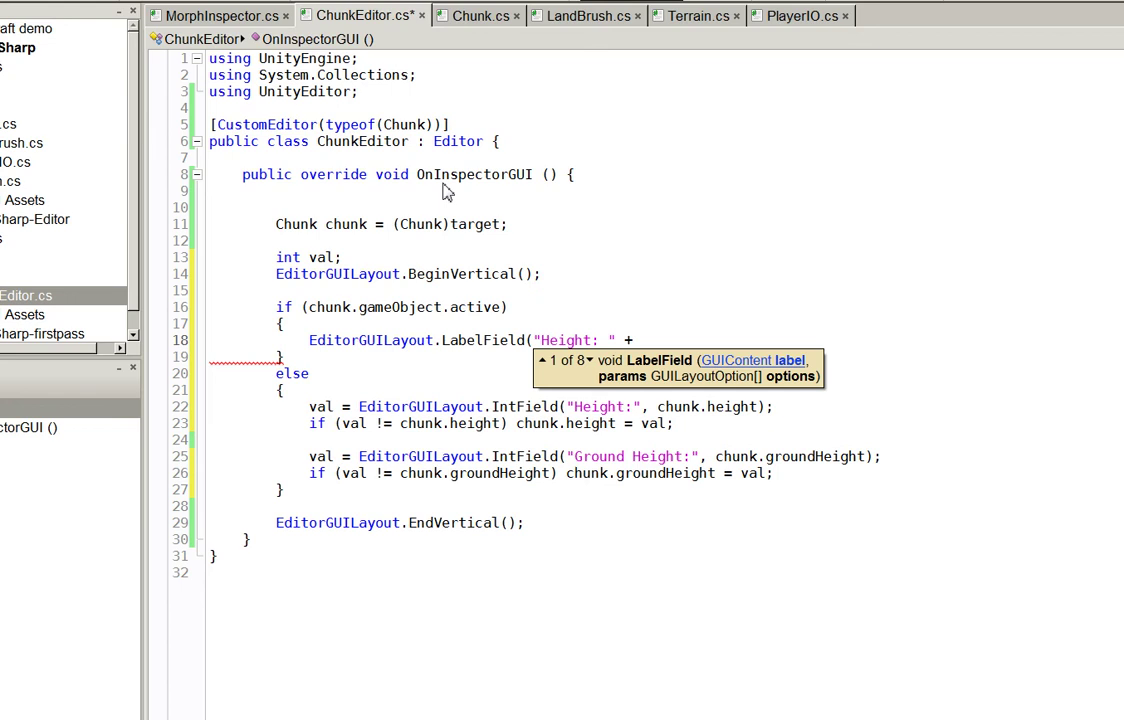
{"action": "type", "text": " val);"}
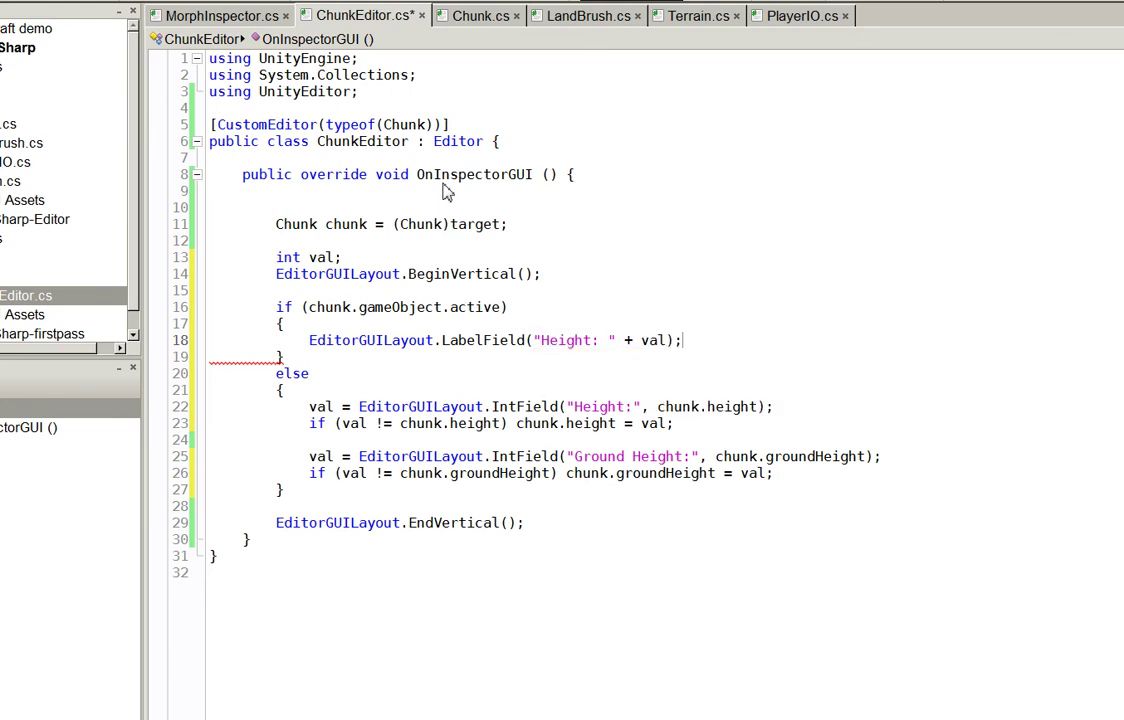
Duplicate the Height label line and relabel the copy as Ground Height
{"action": "key", "text": "Return"}
{"action": "key", "text": "Up"}
{"action": "key", "text": "Home"}
{"action": "key", "text": "shift+End"}
{"action": "key", "text": "ctrl+c"}
{"action": "key", "text": "Down"}
{"action": "key", "text": "ctrl+v"}
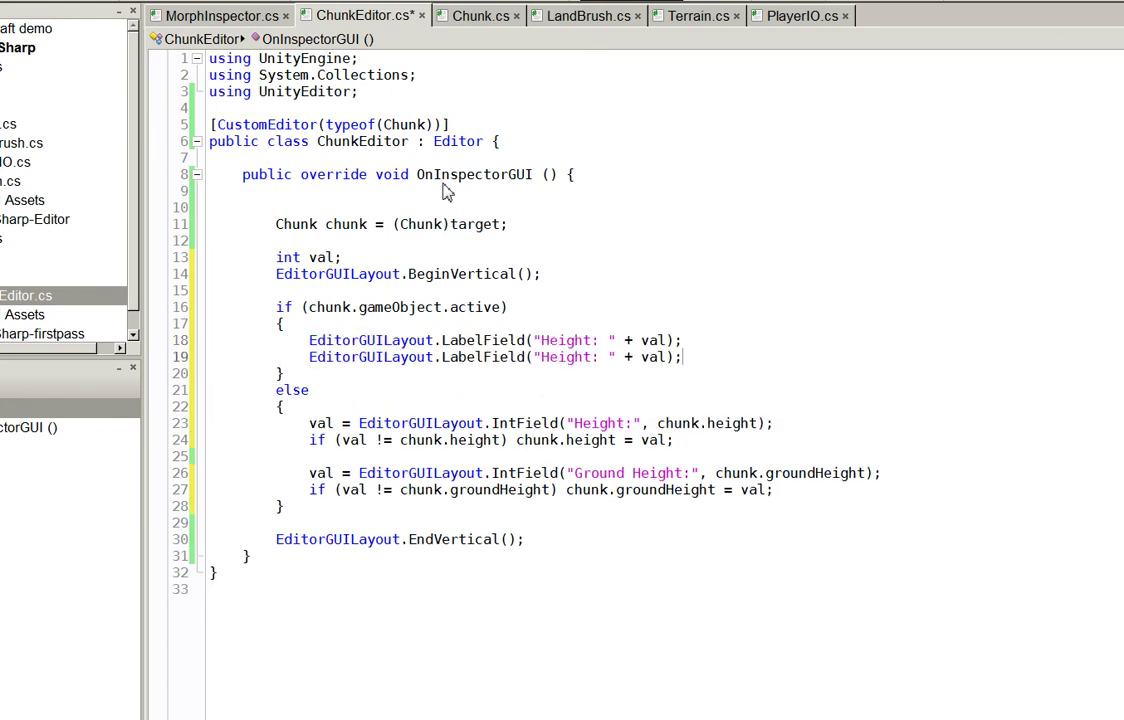
{"action": "type", "text": "GR"}
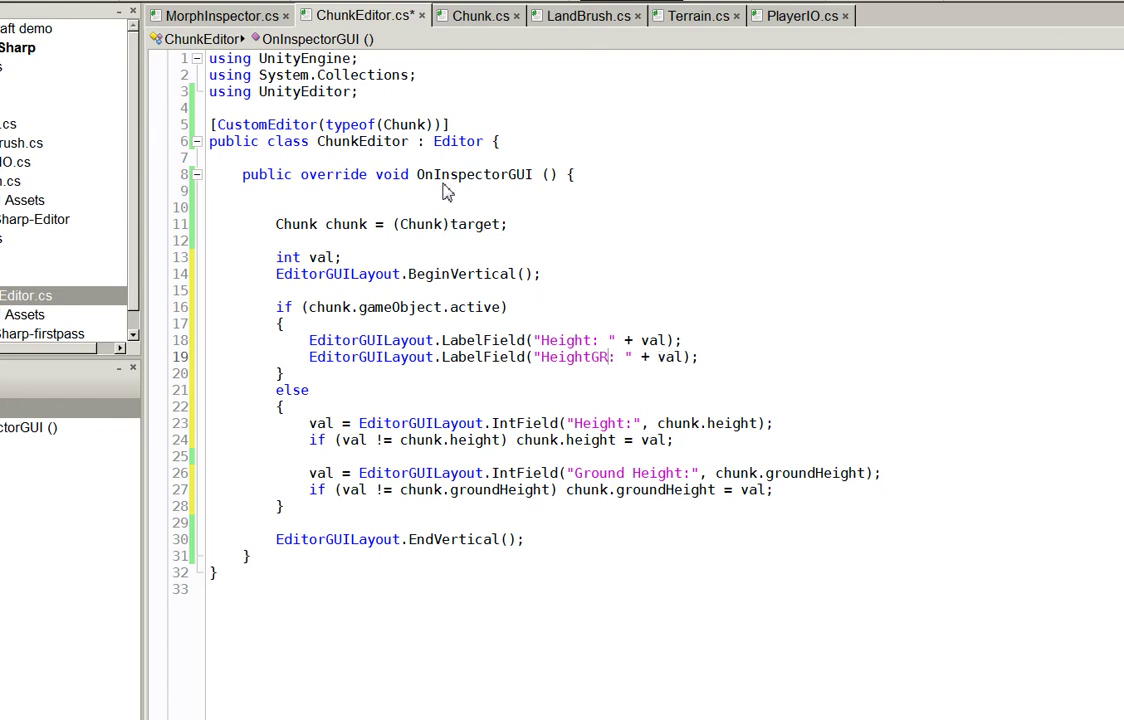
{"action": "key", "text": "ctrl+shift+Left"}
{"action": "type", "text": "GroundH"}
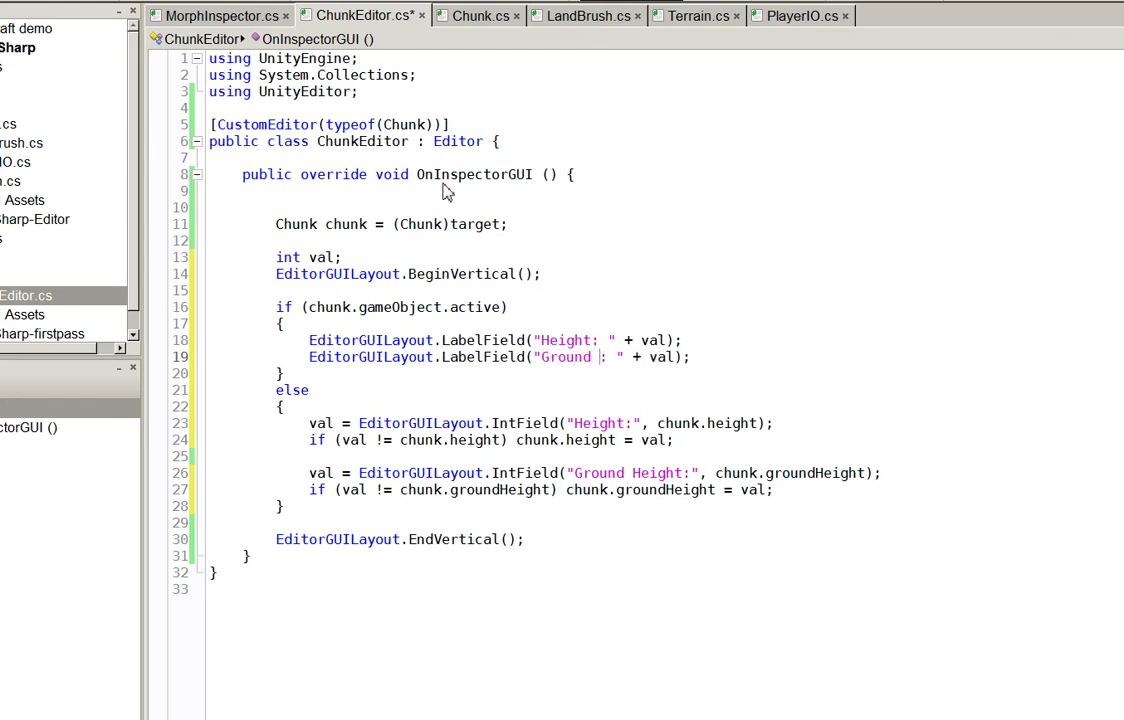
{"action": "type", "text": "Height"}
{"action": "key", "text": "End"}
{"action": "key", "text": "Left"}
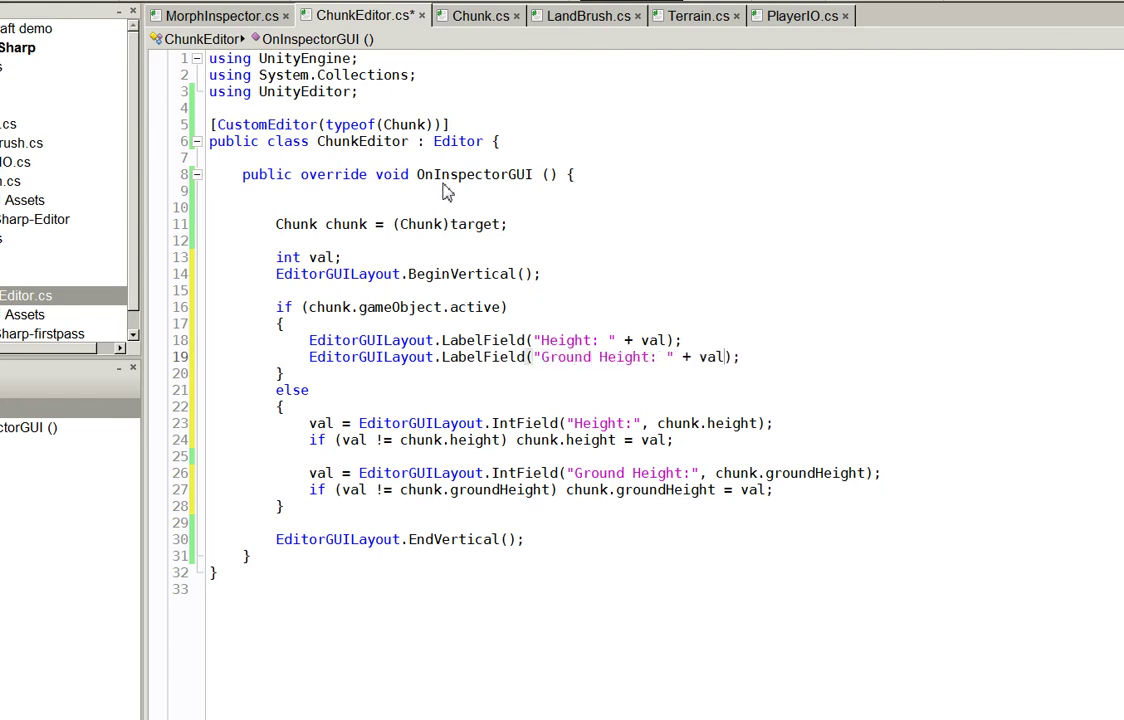
Make the Height label display chunk.height instead of val
{"action": "key", "text": "Up"}
{"action": "key", "text": "Left"}
{"action": "key", "text": "Left"}
{"action": "key", "text": "ctrl+shift+Left"}
{"action": "key", "text": "BackSpace"}
{"action": "type", "text": "checked."}
{"action": "key", "text": "ctrl+shift+Left"}
{"action": "key", "text": "BackSpace"}
{"action": "type", "text": "chunk"}
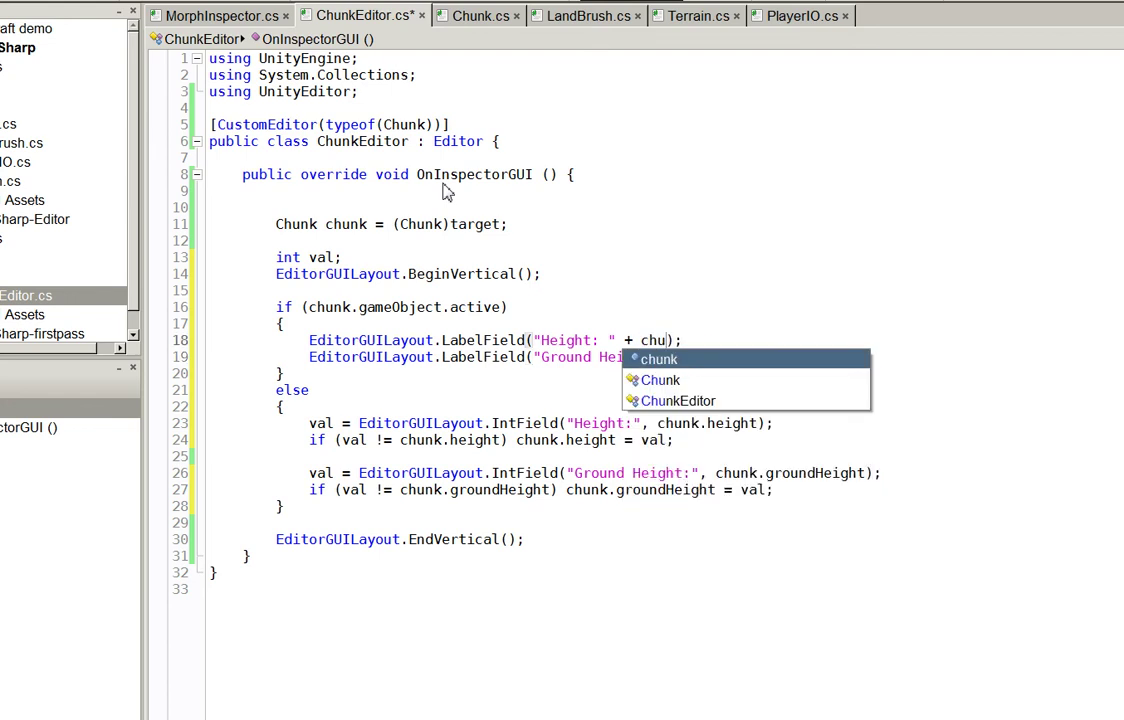
{"action": "type", "text": ".hei"}
{"action": "key", "text": "Return"}
Make the Ground Height label display chunk.groundHeight and save ChunkEditor.cs
{"action": "key", "text": "Down"}
{"action": "key", "text": "ctrl+shift+Left"}
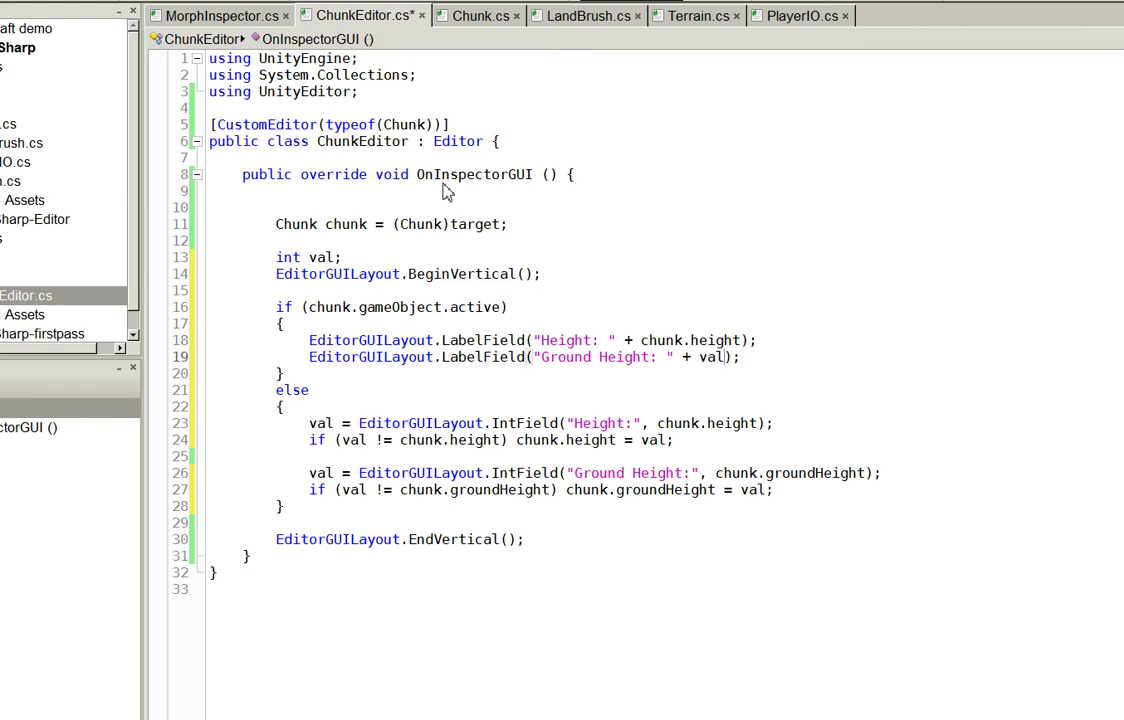
{"action": "key", "text": "BackSpace"}
{"action": "type", "text": "chunk."}
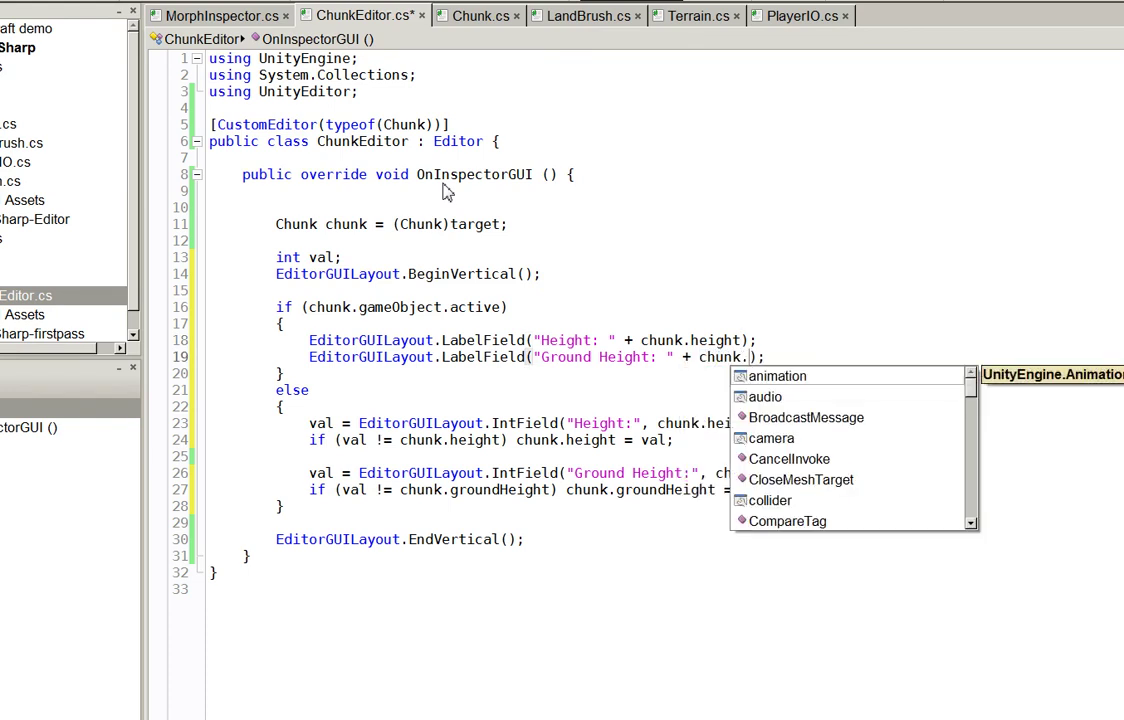
{"action": "type", "text": "groun"}
{"action": "key", "text": "Return"}
{"action": "key", "text": "ctrl+s"}
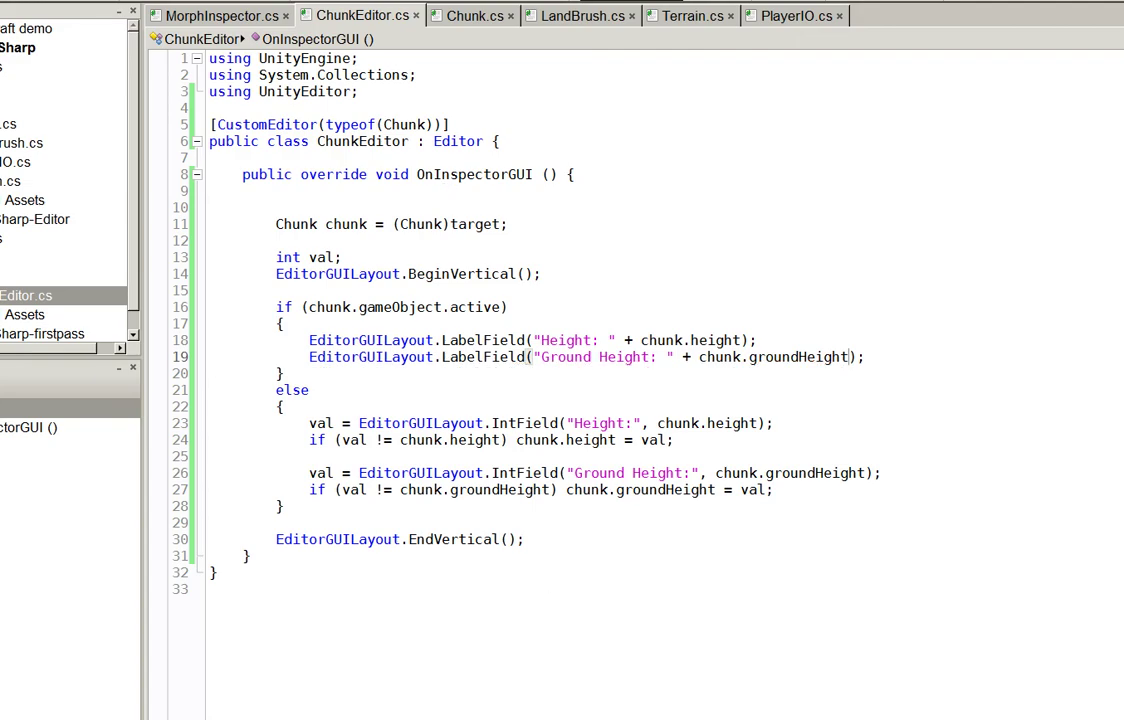
Play the scene in Unity and select a generated chunk in the Scene view to inspect its labels
{"action": "key", "text": "alt+Tab"}
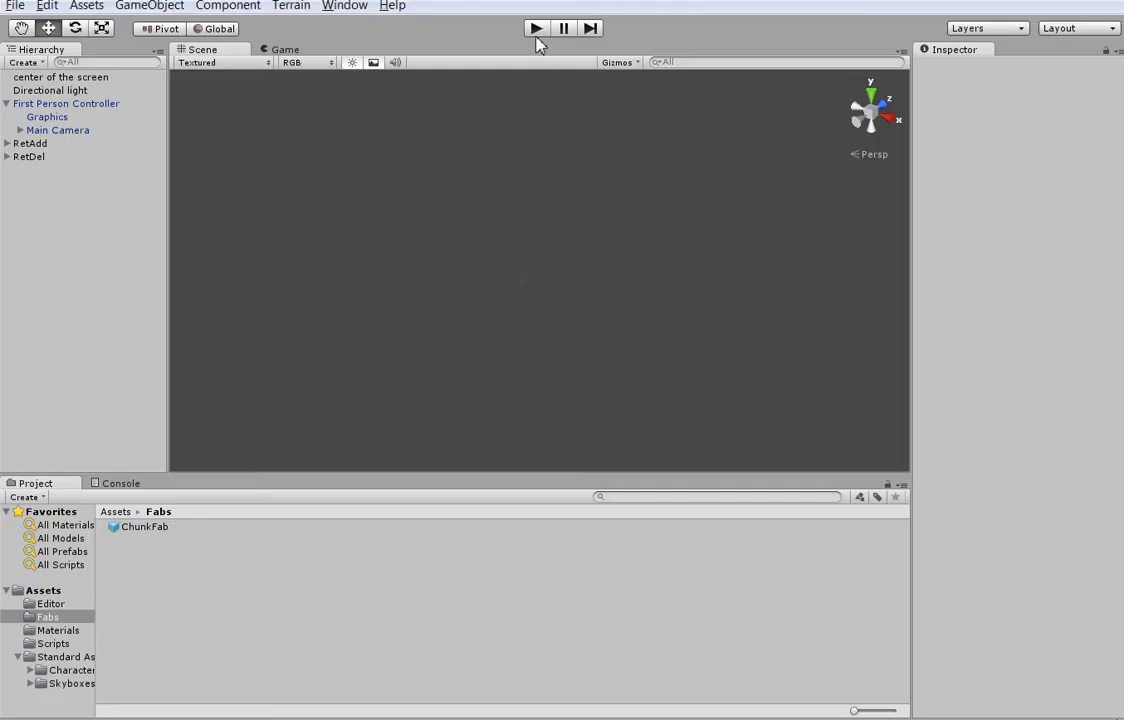
{"action": "left_click", "coordinate": [538, 30]}
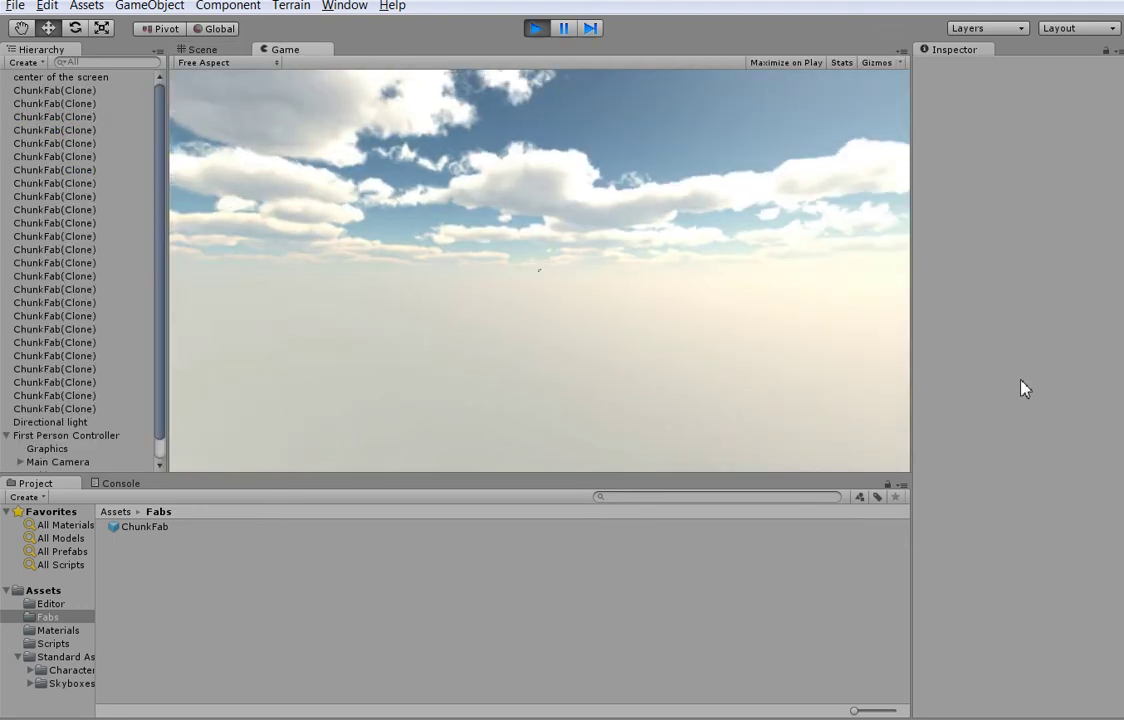
{"action": "key", "text": "ctrl+1"}
{"action": "left_click", "coordinate": [600, 385]}
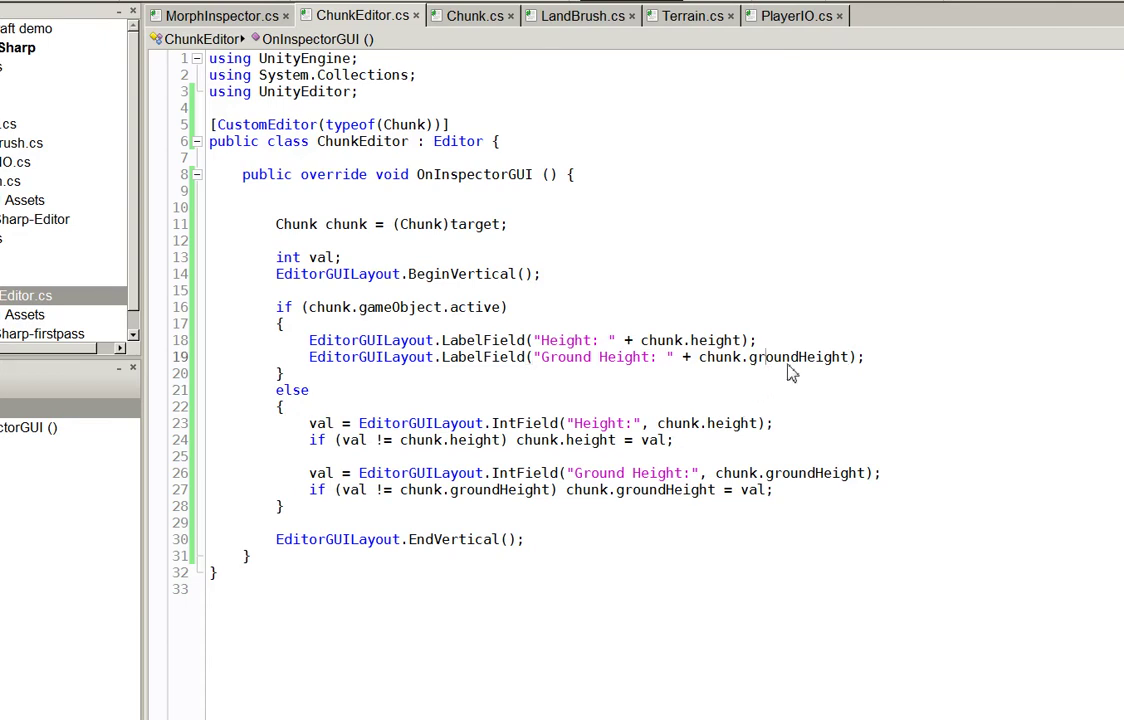
Add an ActiveGUI(chunk); call in the active-chunk branch above the labels
{"action": "left_click", "coordinate": [765, 357]}
{"action": "key", "text": "Home"}
{"action": "key", "text": "Return"}
{"action": "key", "text": "Return"}
{"action": "key", "text": "Up"}
{"action": "key", "text": "Up"}
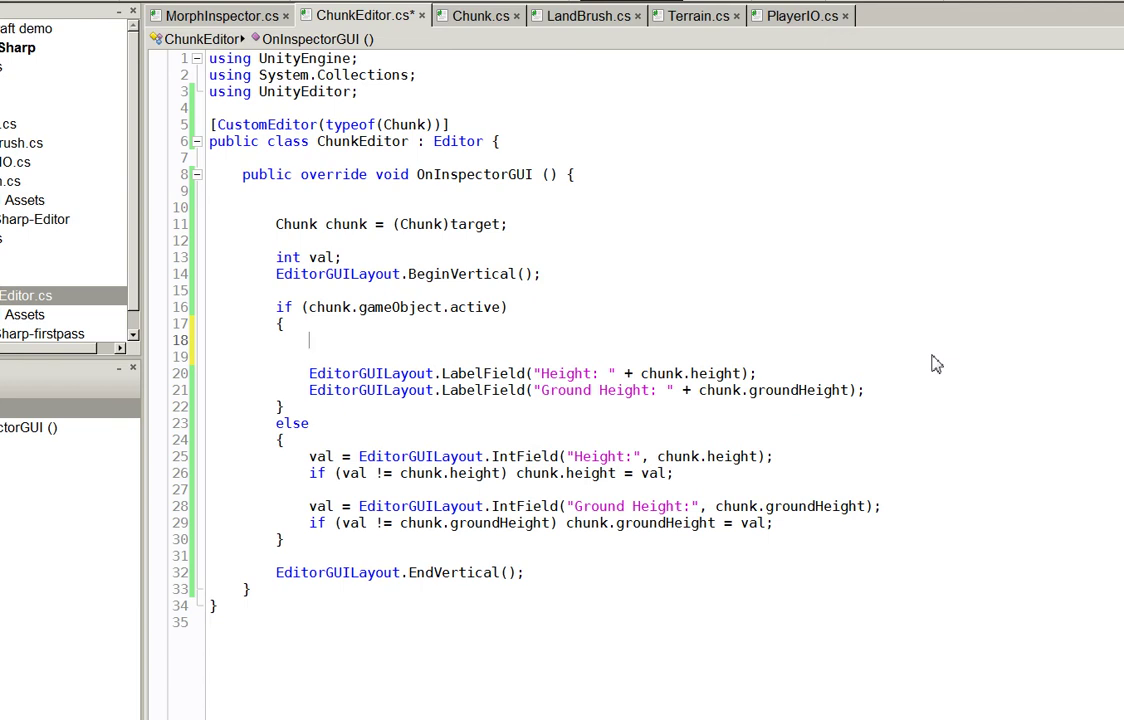
{"action": "type", "text": "Active"}
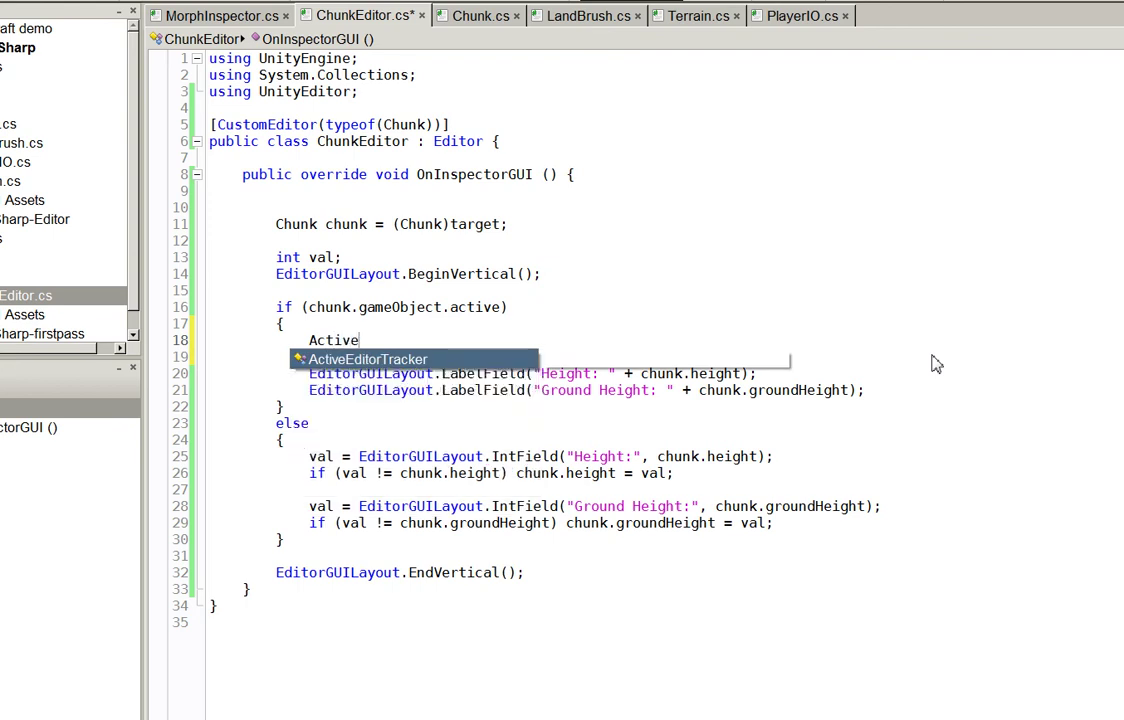
{"action": "type", "text": "GUI();"}
{"action": "key", "text": "Down"}
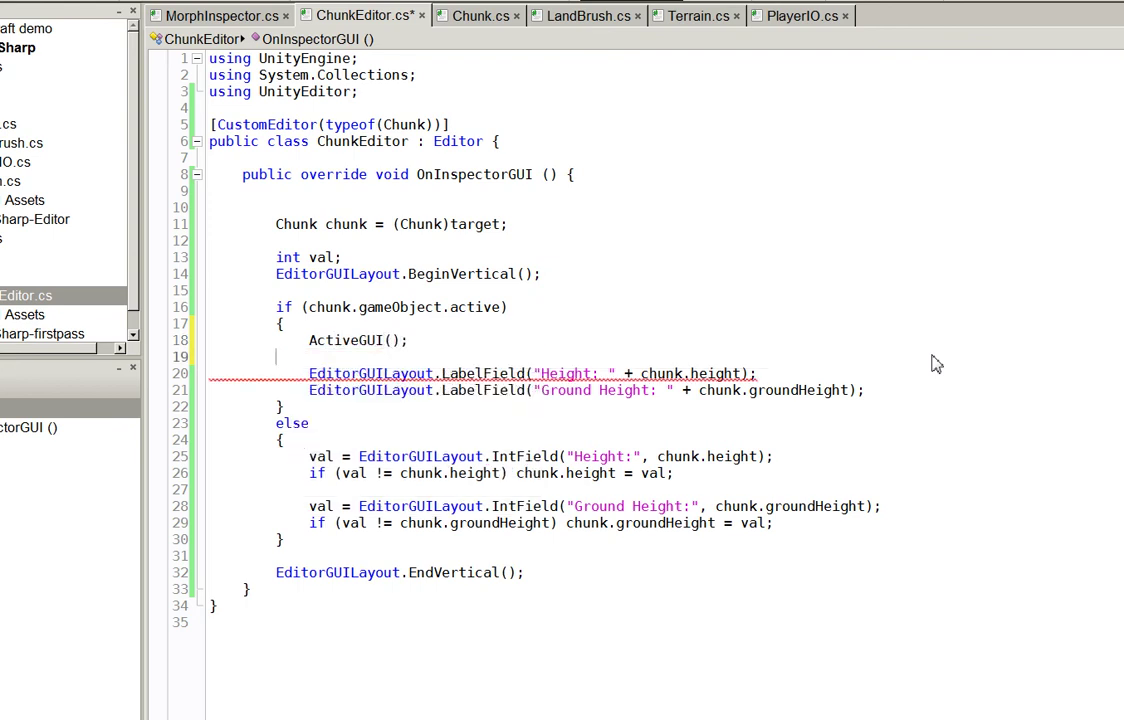
{"action": "key", "text": "Up"}
{"action": "key", "text": "Left"}
{"action": "key", "text": "Left"}
{"action": "type", "text": "chunk"}
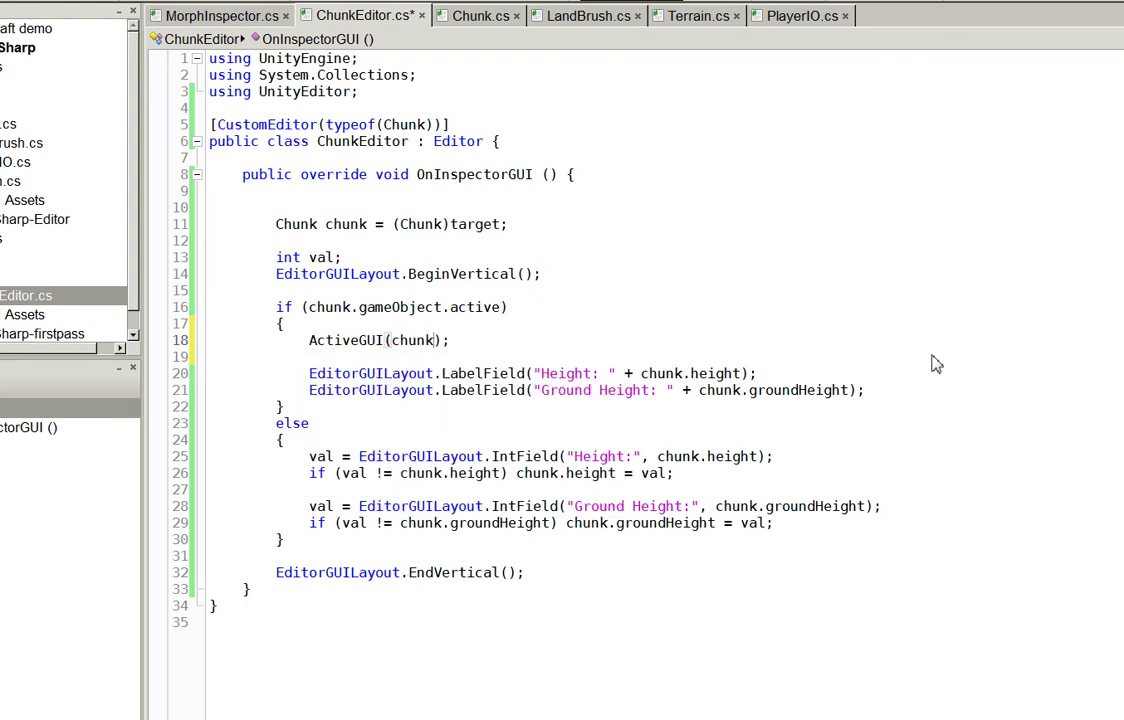
Take the Height and Ground Height label lines out of the active branch
{"action": "key", "text": "Down"}
{"action": "key", "text": "Down"}
{"action": "key", "text": "shift+Down"}
{"action": "key", "text": "shift+End"}
{"action": "key", "text": "ctrl+c"}
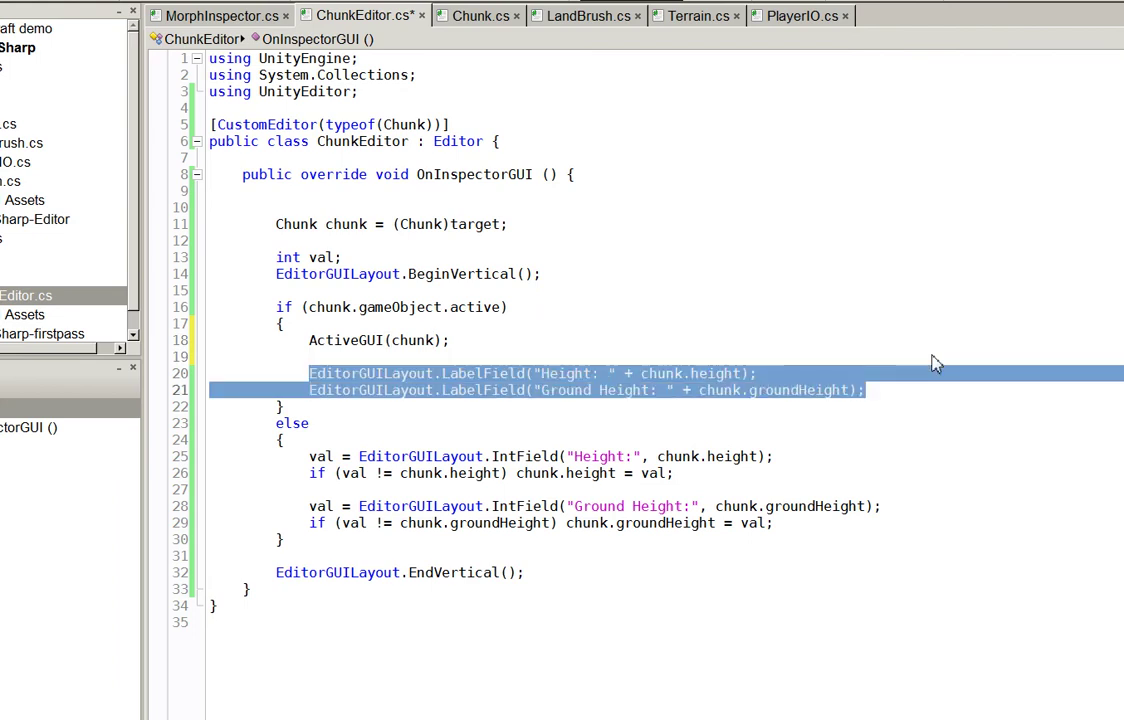
{"action": "key", "text": "Delete"}
{"action": "key", "text": "Down"}
{"action": "key", "text": "Down"}
{"action": "key", "text": "Down"}
Declare public void ActiveGUI(Chunk chunk) below OnInspectorGUI and paste the two labels into it
{"action": "key", "text": "Return"}
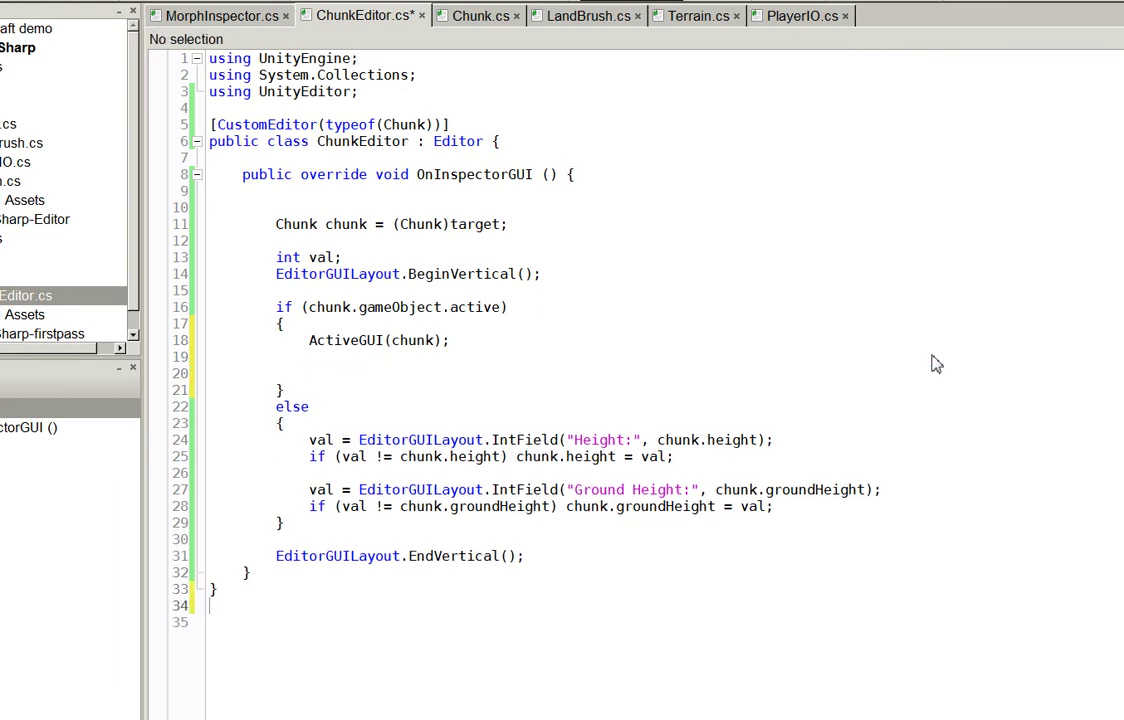
{"action": "key", "text": "Up"}
{"action": "key", "text": "Up"}
{"action": "key", "text": "Up"}
{"action": "key", "text": "End"}
{"action": "key", "text": "Return"}
{"action": "key", "text": "Return"}
{"action": "key", "text": "Return"}
{"action": "key", "text": "Up"}
{"action": "type", "text": "pu"}
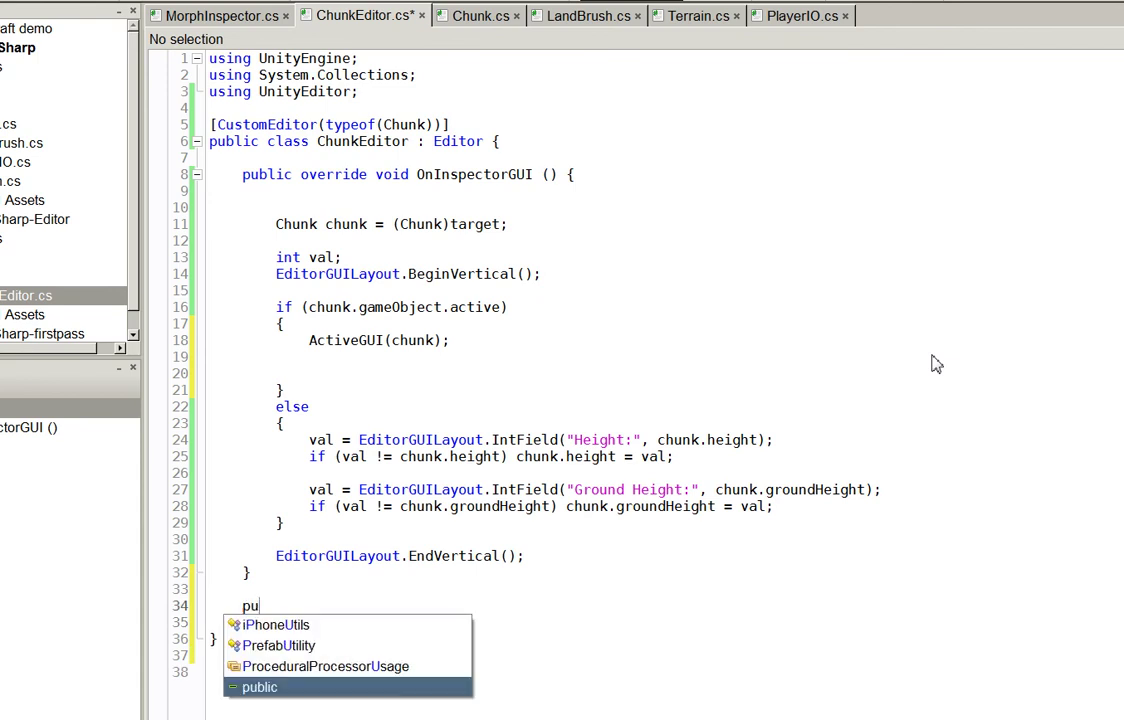
{"action": "type", "text": "blic void ActiveGUI"}
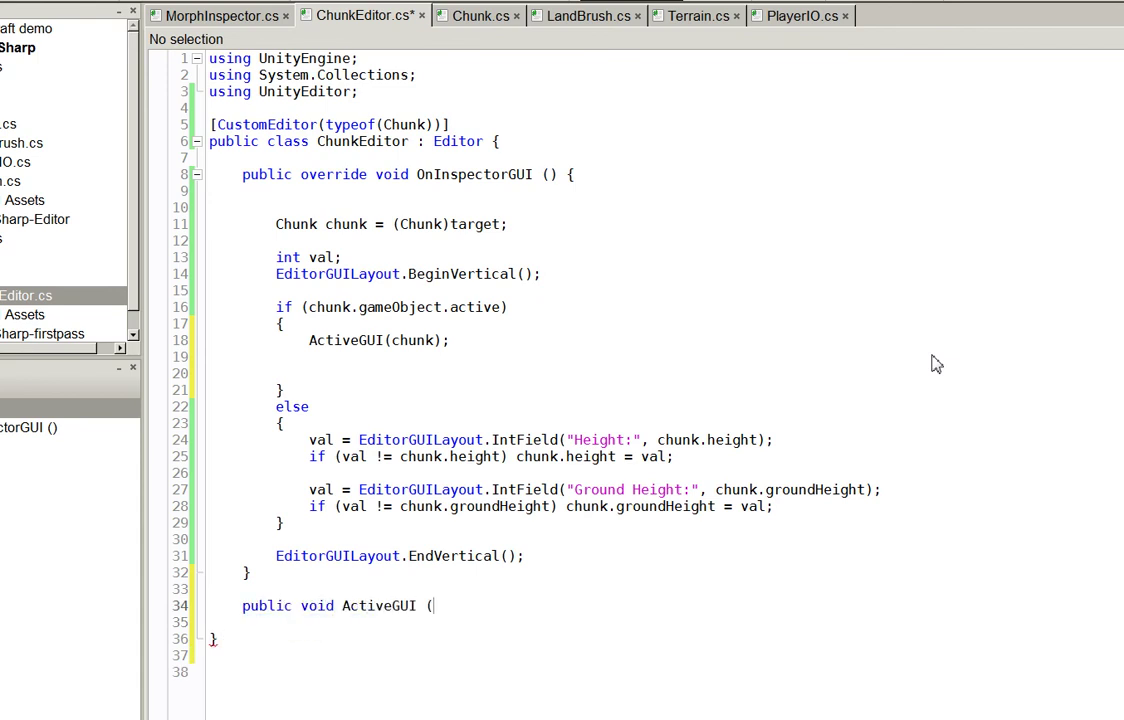
{"action": "type", "text": " ( Chunk chunk)"}
{"action": "key", "text": "Return"}
{"action": "type", "text": "{"}
{"action": "key", "text": "Return"}
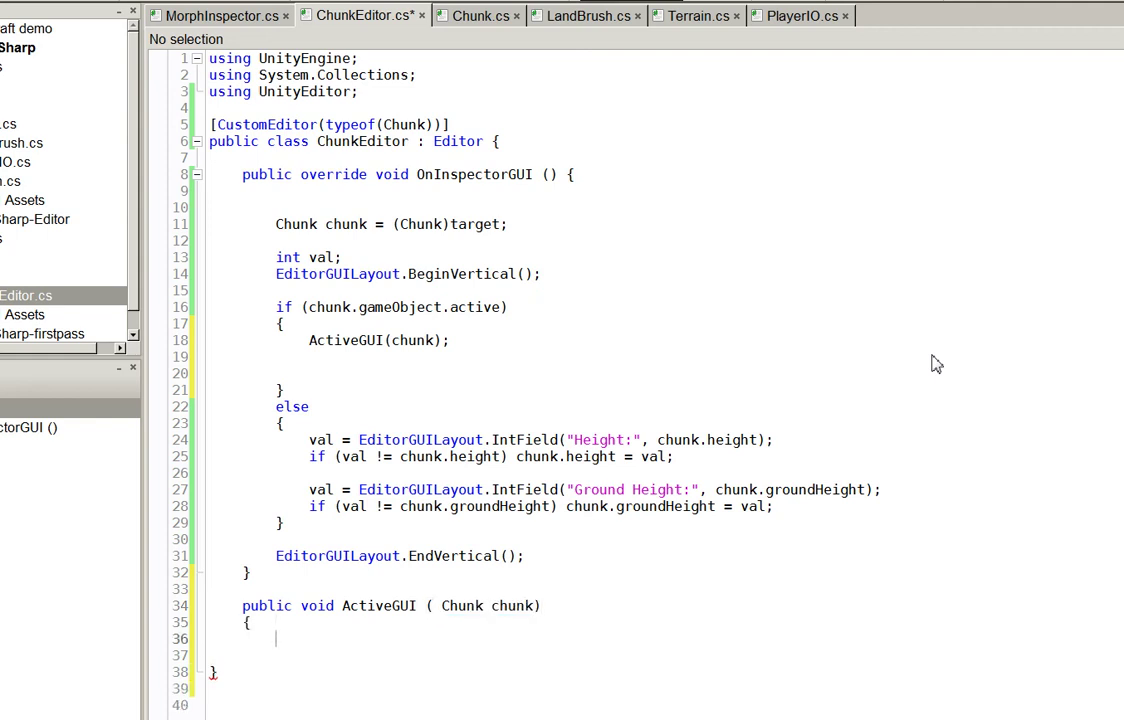
{"action": "key", "text": "ctrl+v"}
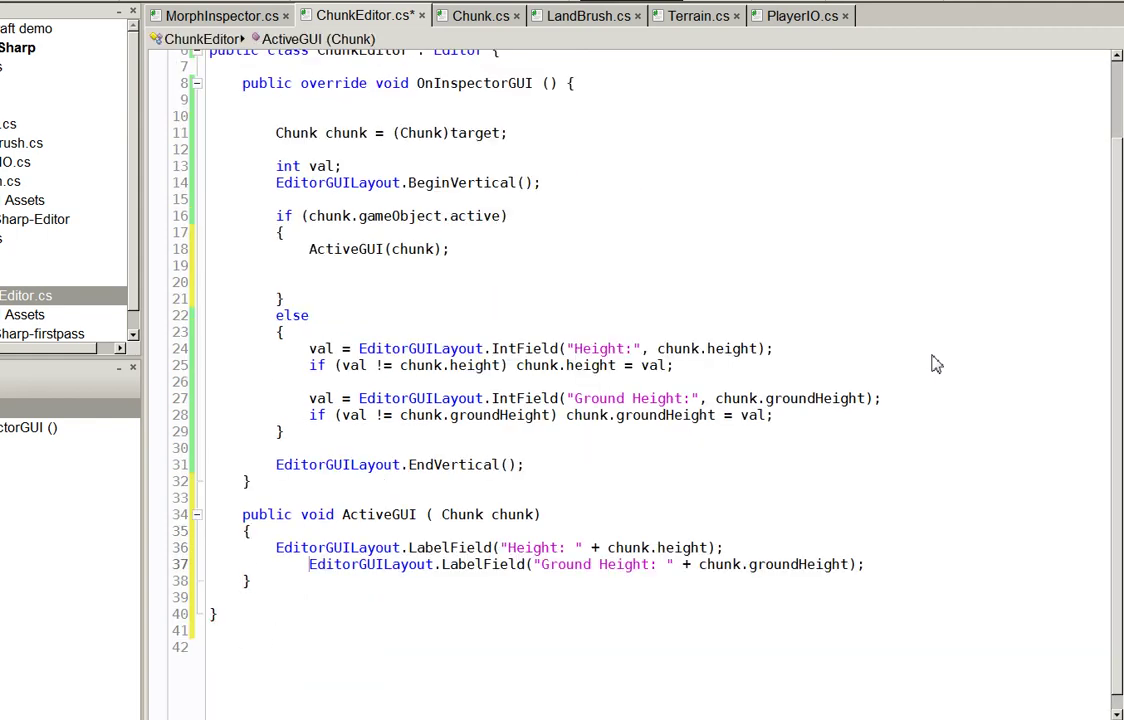
Align the label indentation and begin a string terrainType declaration in ActiveGUI
{"action": "key", "text": "BackSpace"}
{"action": "key", "text": "End"}
{"action": "key", "text": "Return"}
{"action": "key", "text": "Return"}
{"action": "key", "text": "Return"}
{"action": "key", "text": "Up"}
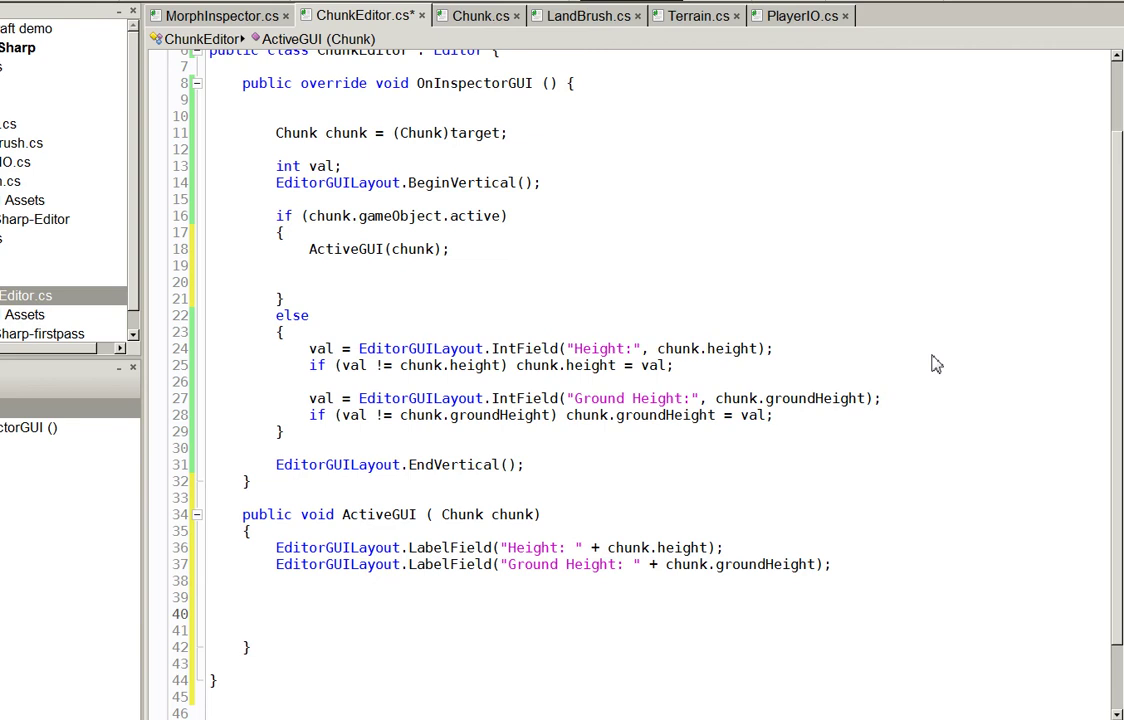
{"action": "type", "text": "string terrainT"}
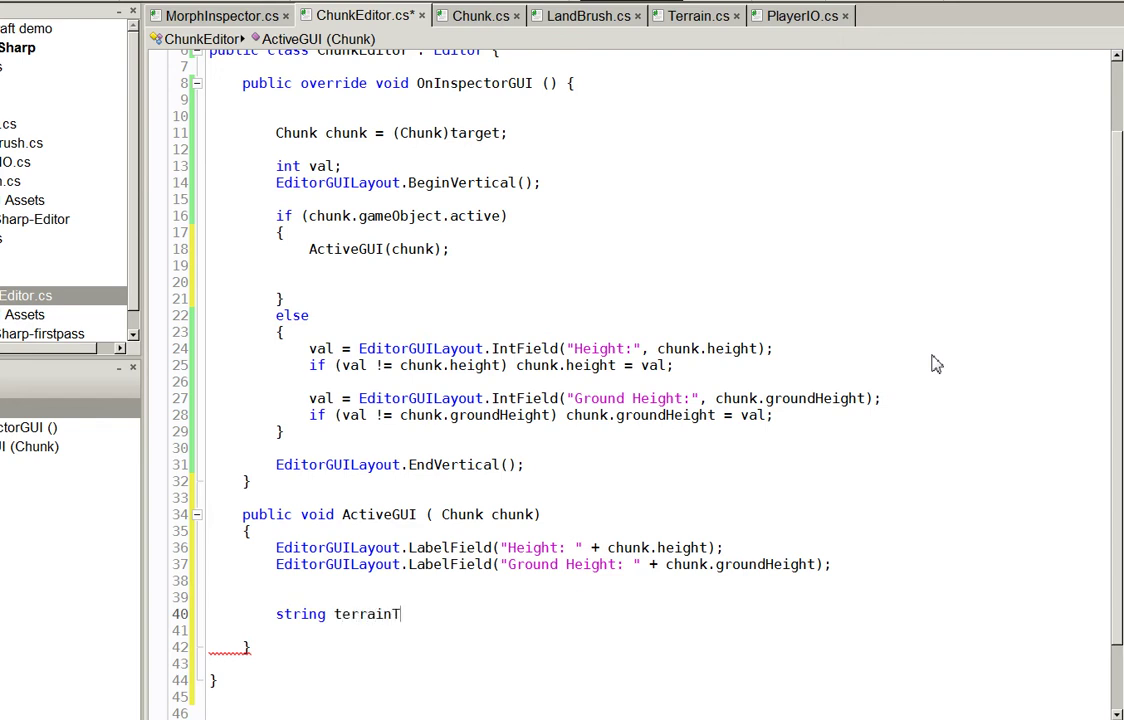
{"action": "type", "text": "ype = chunk."}
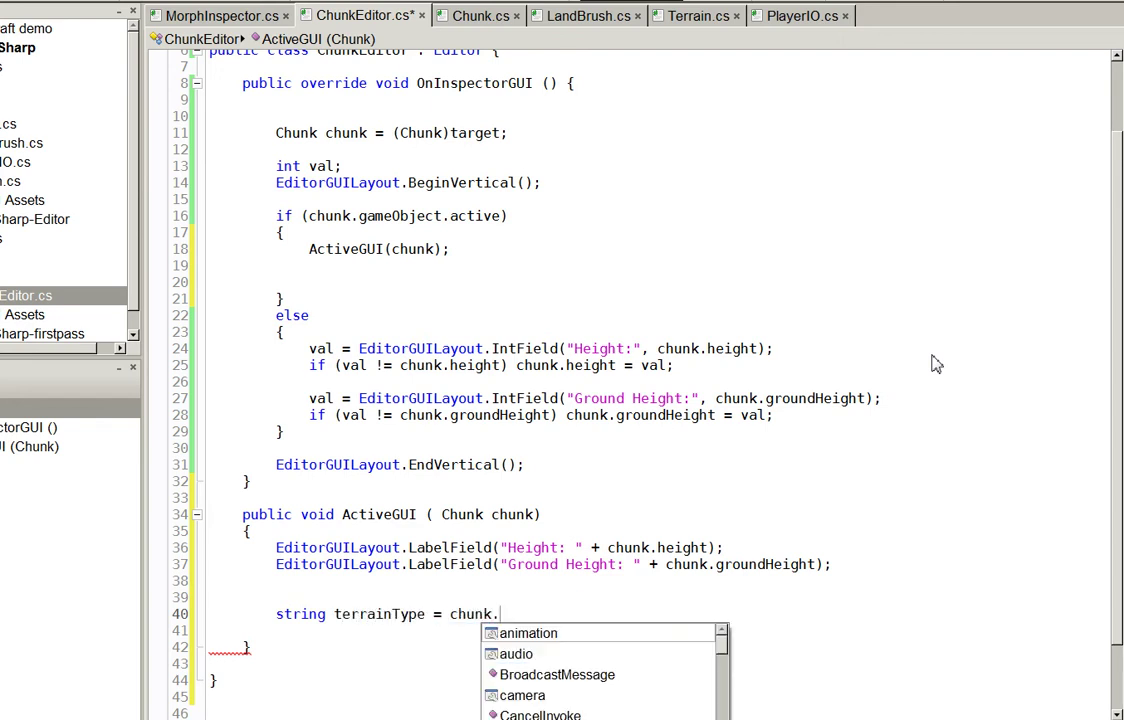
{"action": "type", "text": "Get"}
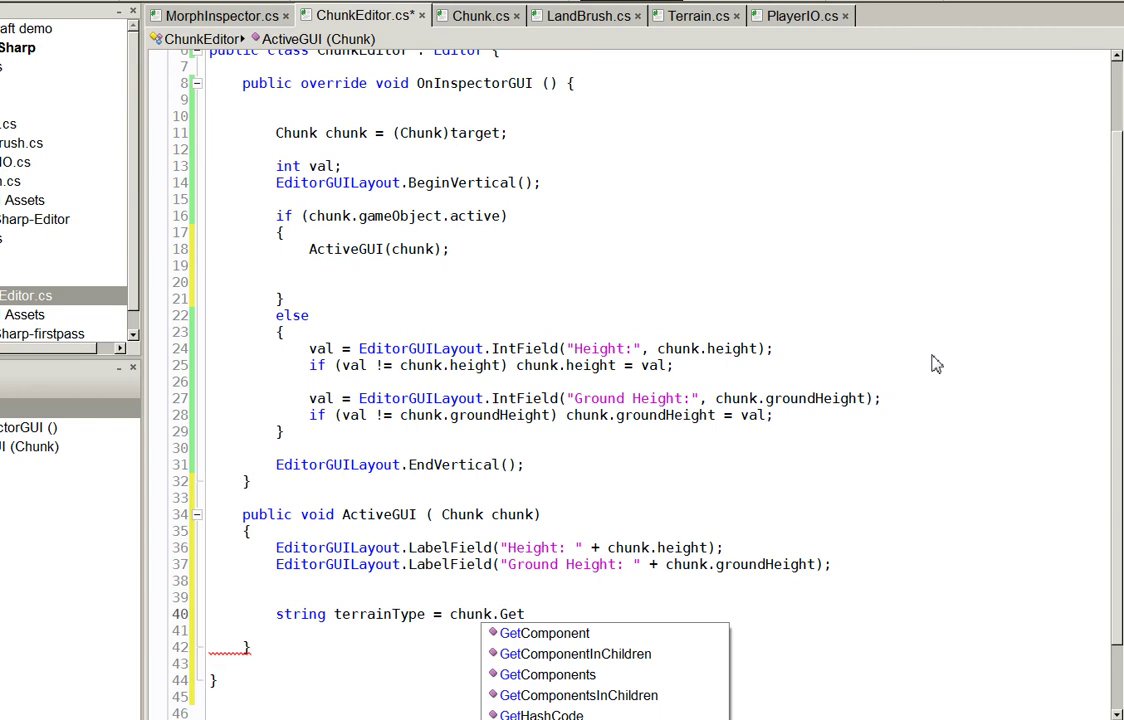
Make terrainType a Chunk terrain lookup using chunk.transform.position x and y
{"action": "key", "text": "ctrl+shift+Left"}
{"action": "key", "text": "ctrl+shift+Left"}
{"action": "type", "text": "C"}
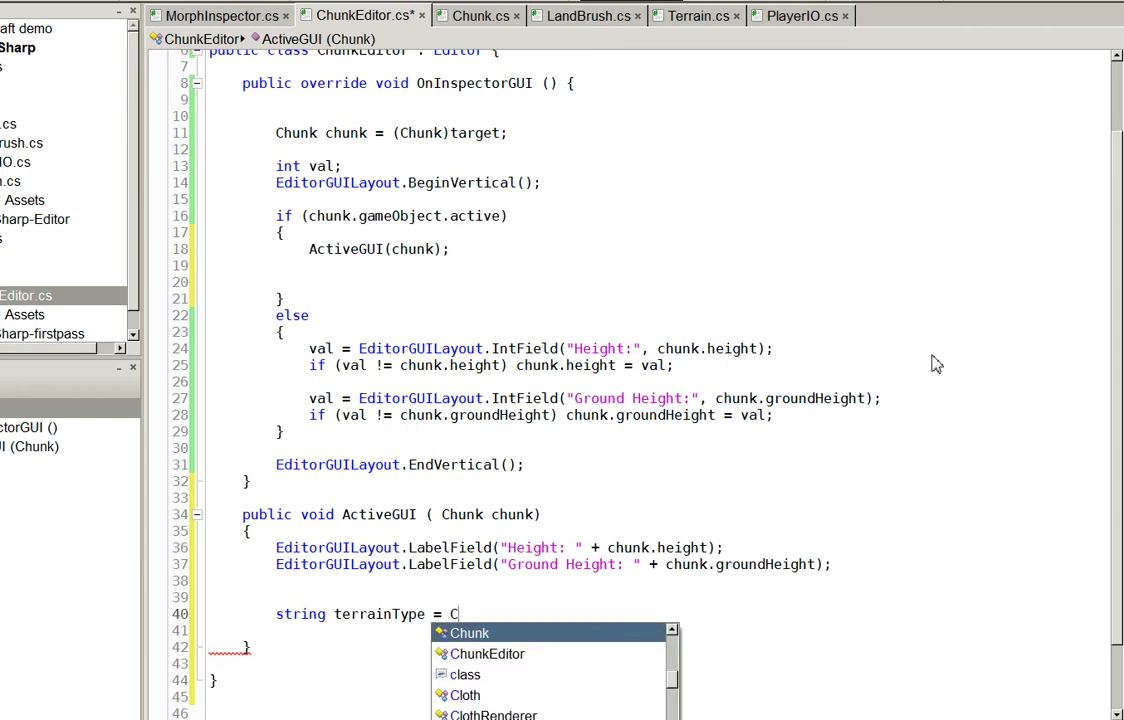
{"action": "type", "text": "hunk."}
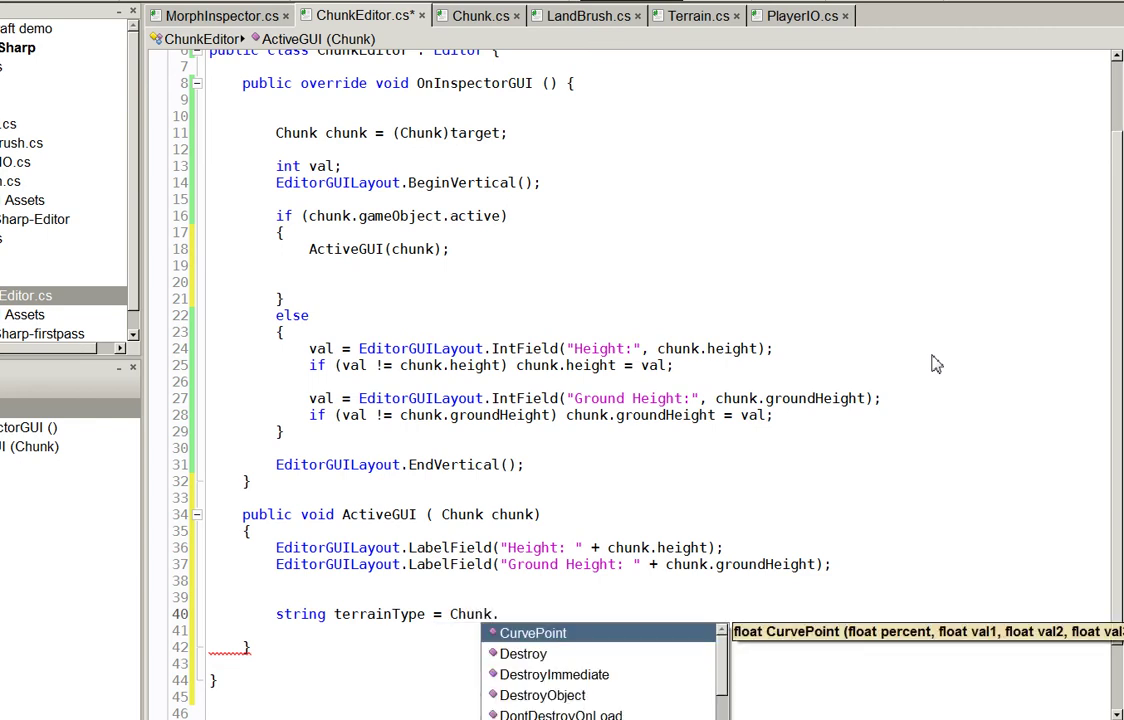
{"action": "type", "text": "GetTe("}
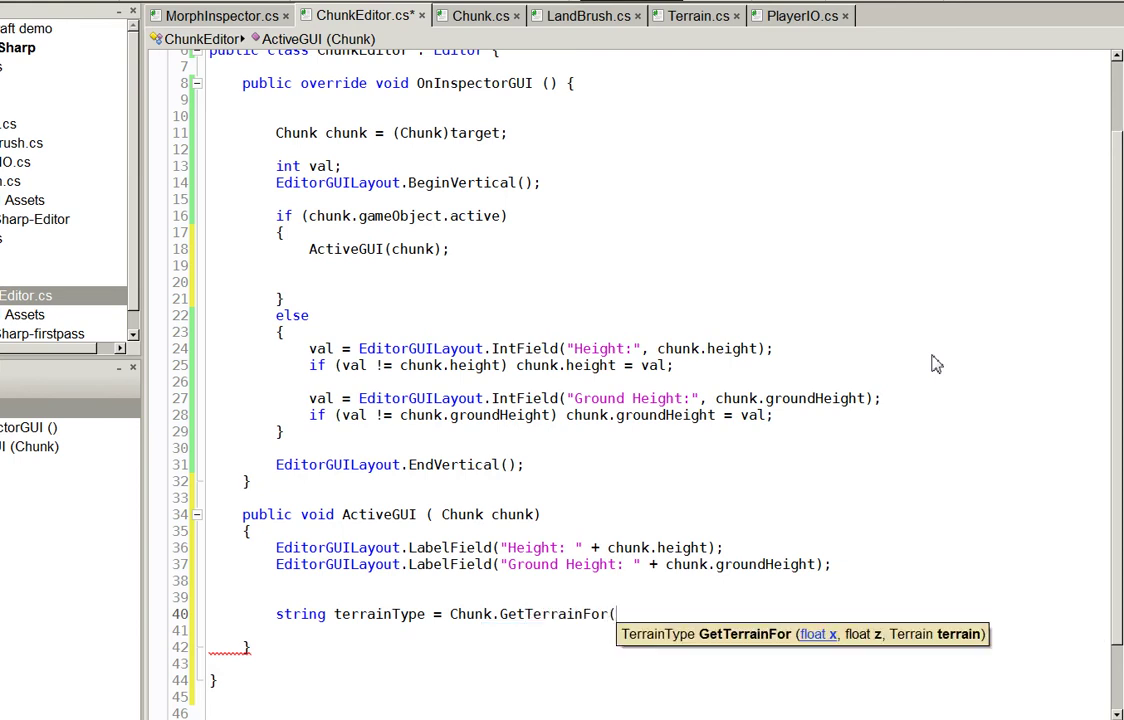
{"action": "type", "text": "chunk.tr"}
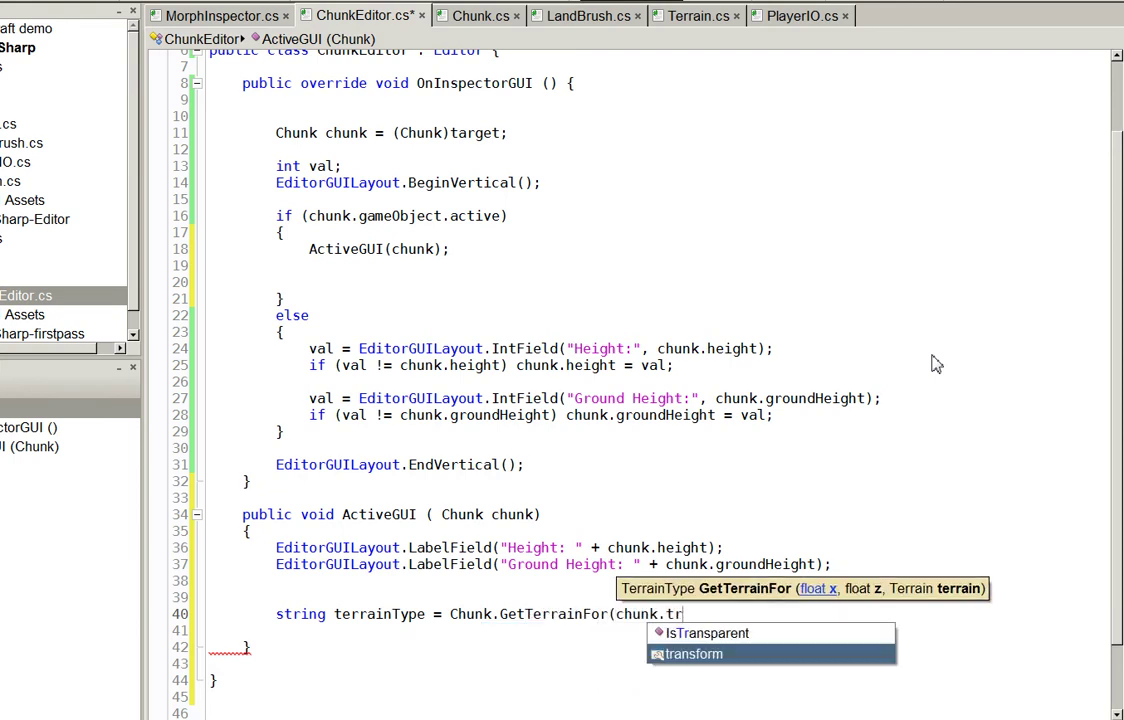
{"action": "type", "text": "ansform.position.x, "}
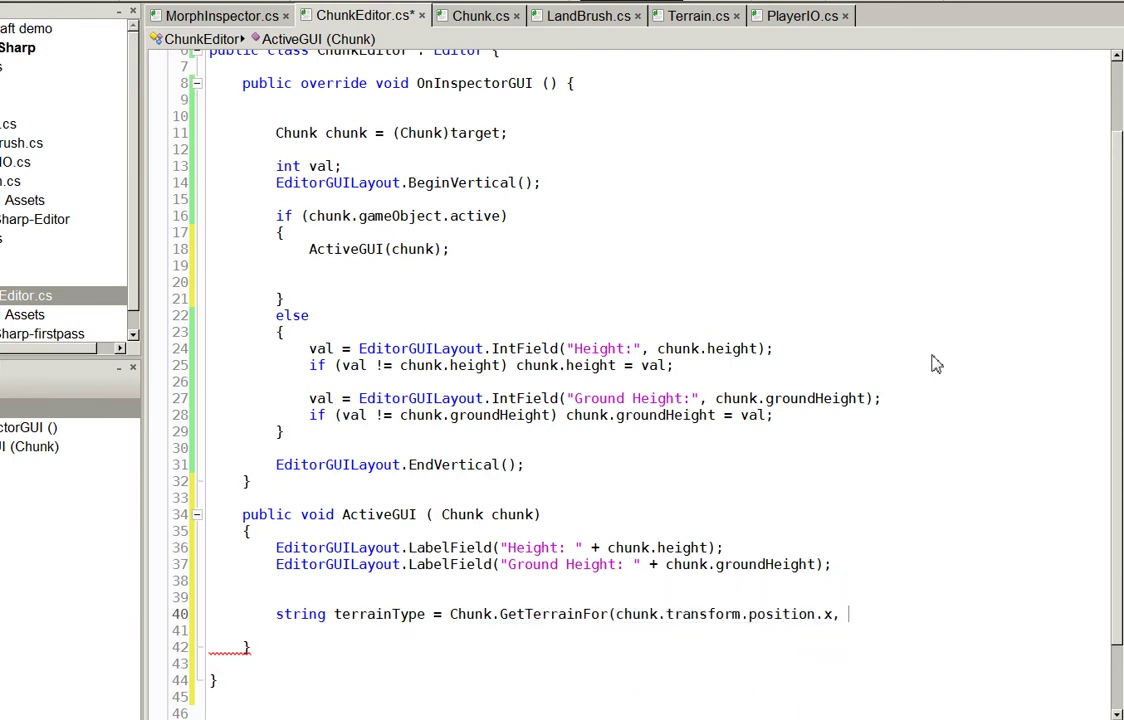
{"action": "type", "text": "chunk.tag."}
{"action": "key", "text": "BackSpace"}
{"action": "key", "text": "BackSpace"}
{"action": "key", "text": "BackSpace"}
{"action": "key", "text": "ctrl+space"}
{"action": "type", "text": "transform.position."}
{"action": "scroll", "coordinate": [935, 364], "scroll_direction": "down", "scroll_amount": 2}
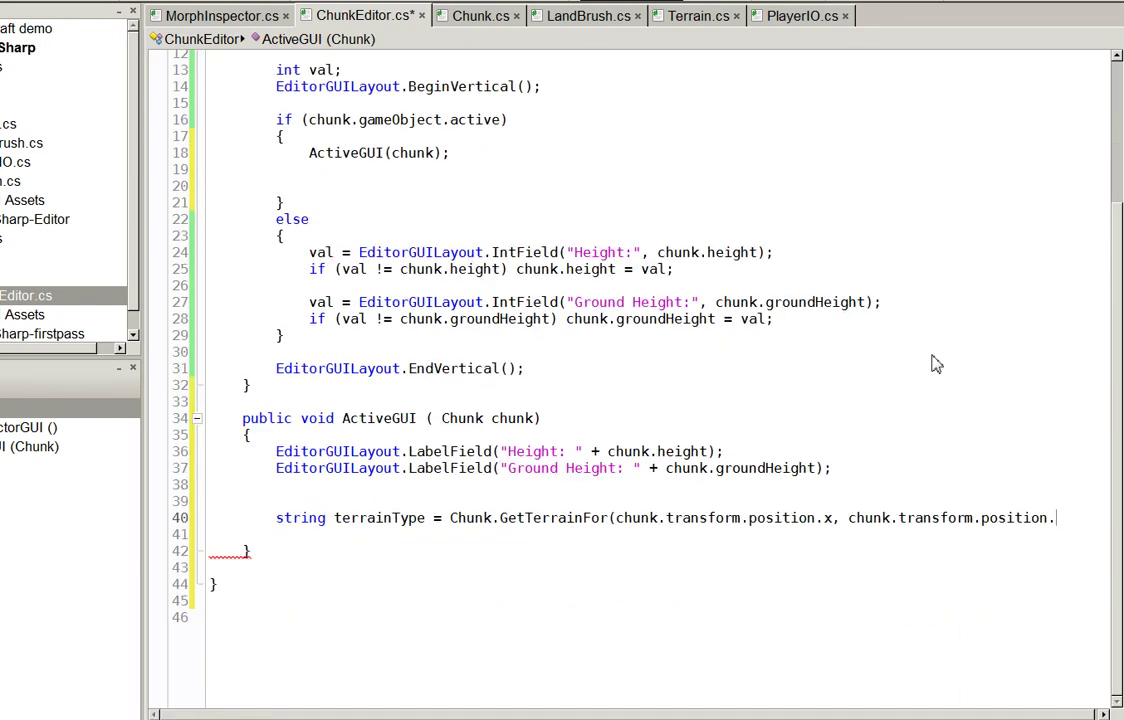
{"action": "type", "text": "y,);"}
{"action": "key", "text": "Return"}
{"action": "key", "text": "Up"}
{"action": "key", "text": "End"}
{"action": "key", "text": "Left"}
{"action": "key", "text": "Left"}
{"action": "type", "text": ","}
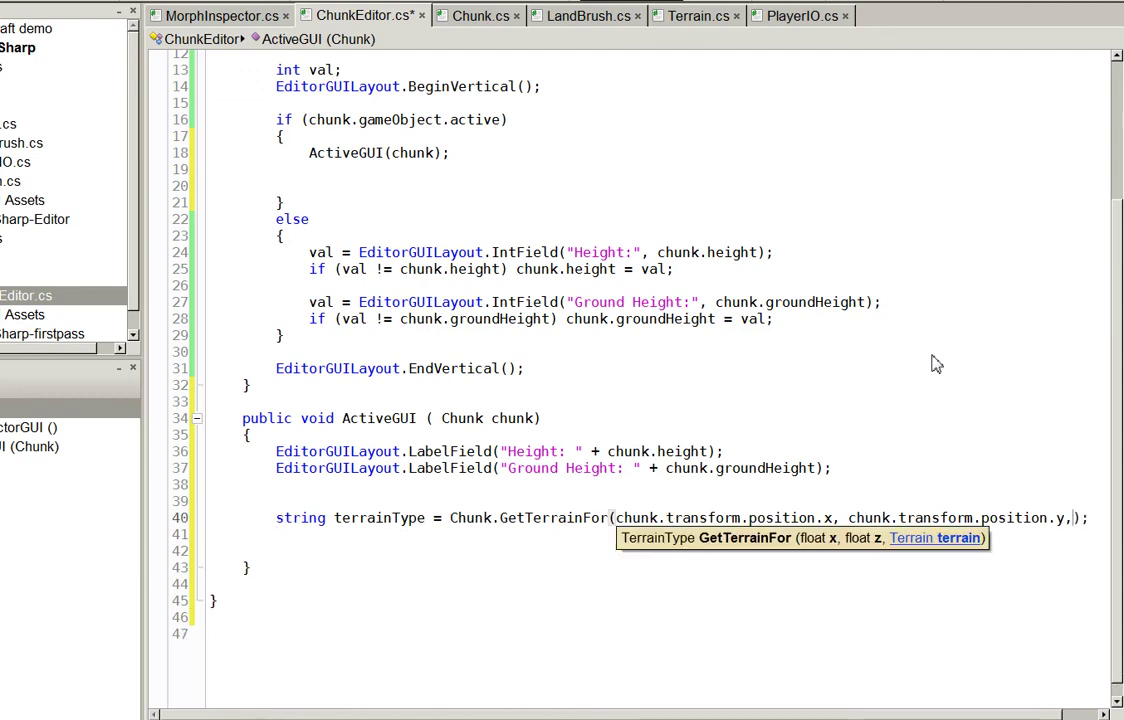
Declare a Terrain variable set from Camera.main.GetComponent<Terrain>()
{"action": "key", "text": "Up"}
{"action": "type", "text": "T"}
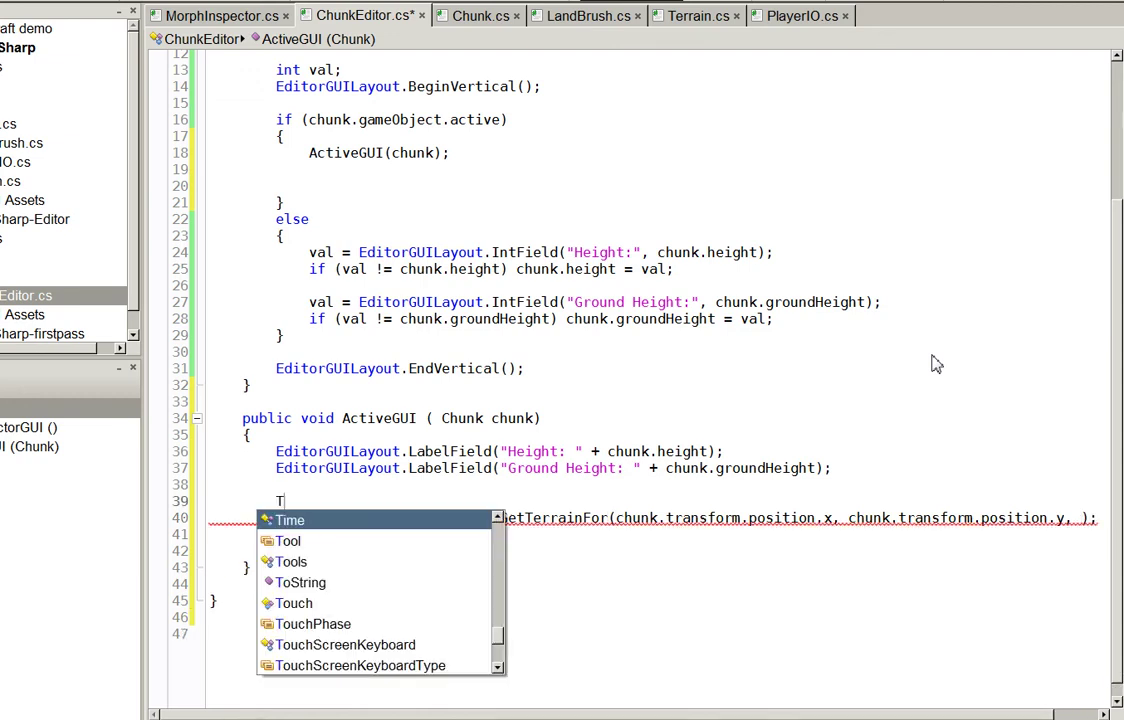
{"action": "type", "text": "errain ta"}
{"action": "type", "text": "errain ="}
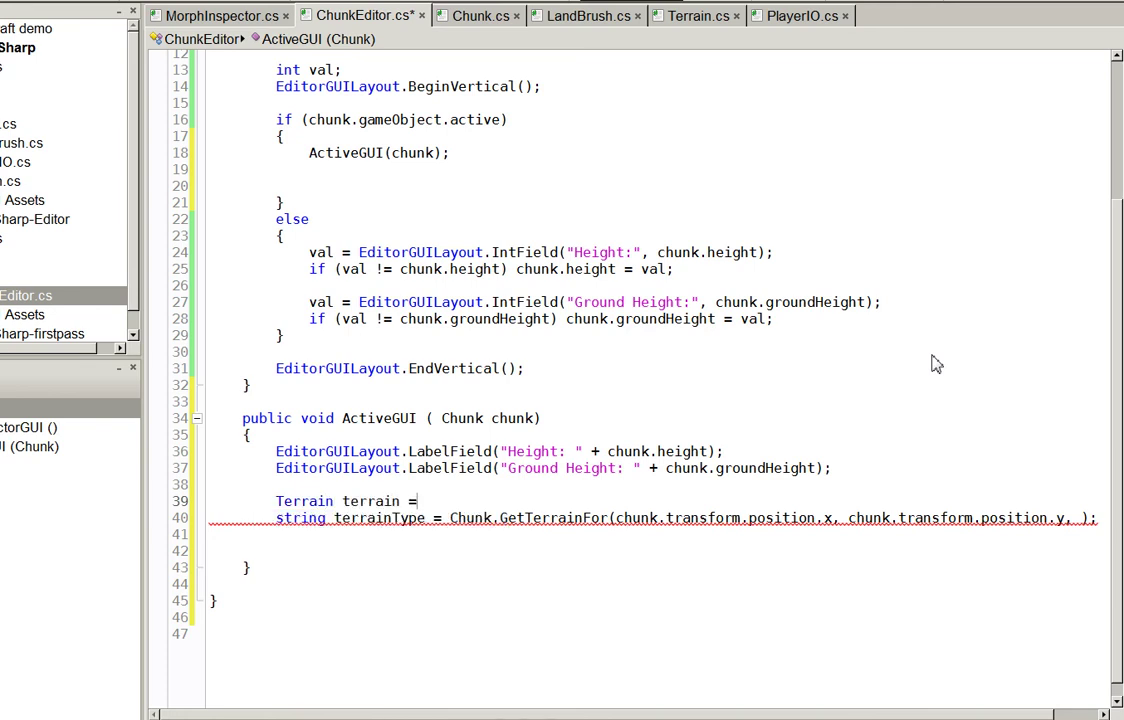
{"action": "type", "text": "G"}
{"action": "key", "text": "BackSpace"}
{"action": "type", "text": "camer.ma"}
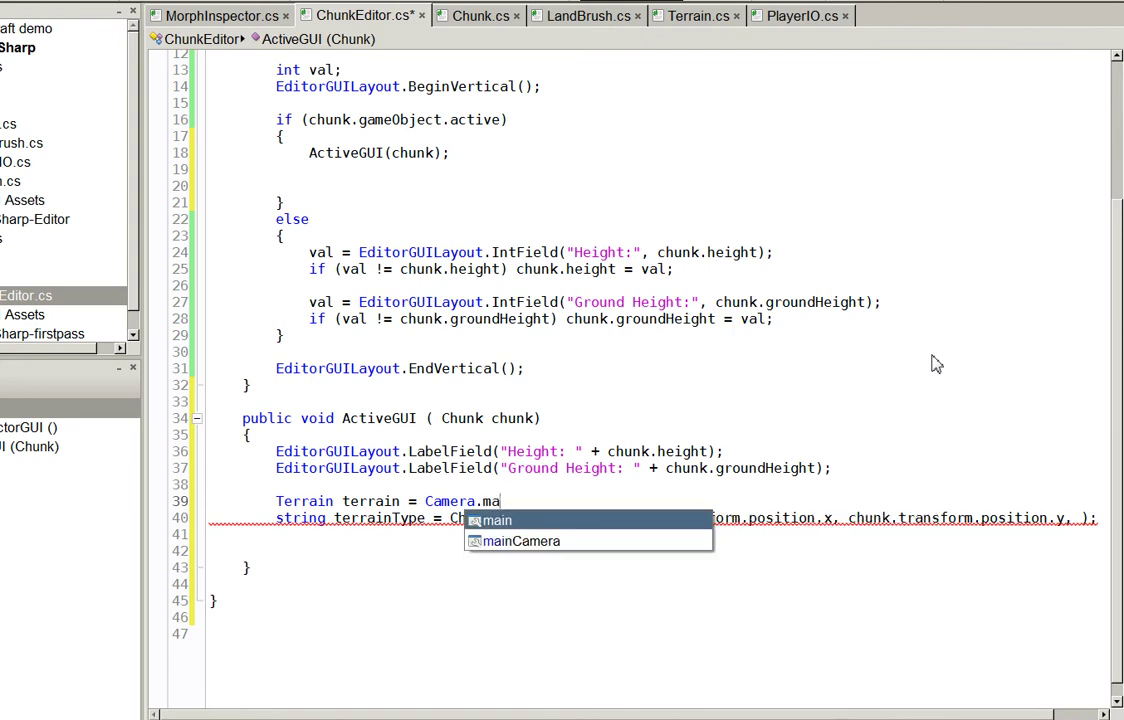
{"action": "type", "text": "in.GetC"}
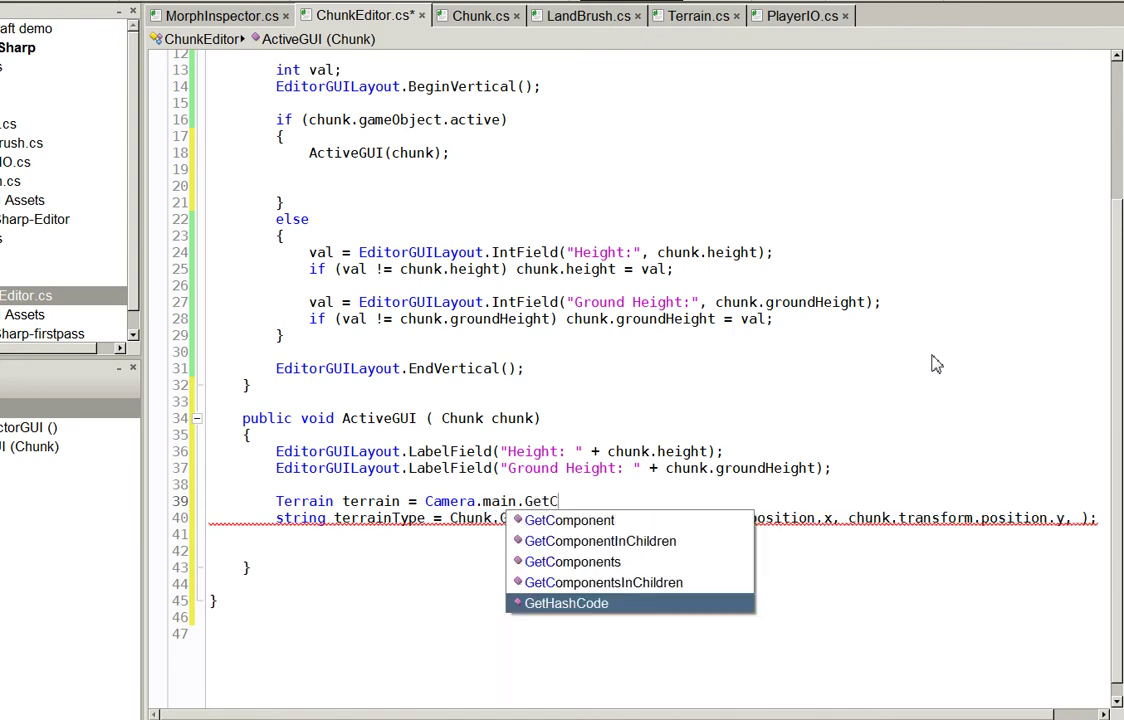
{"action": "key", "text": "BackSpace"}
{"action": "type", "text": "T"}
{"action": "key", "text": "BackSpace"}
{"action": "type", "text": "Component<"}
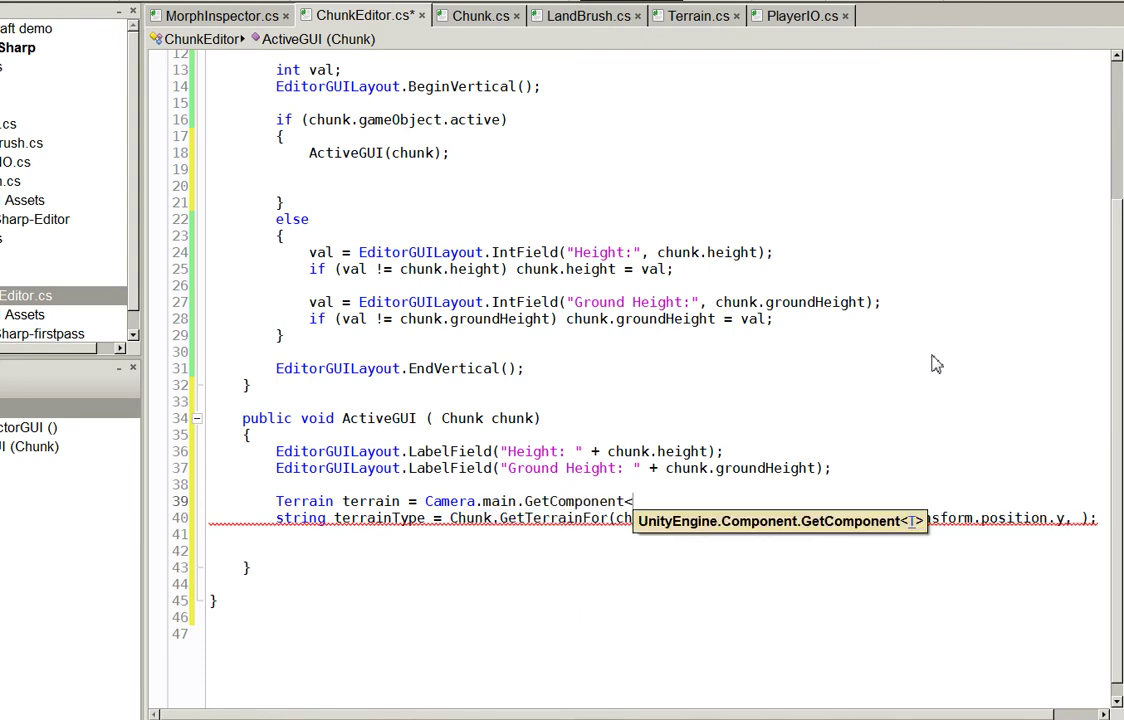
{"action": "type", "text": "Terrain>();"}
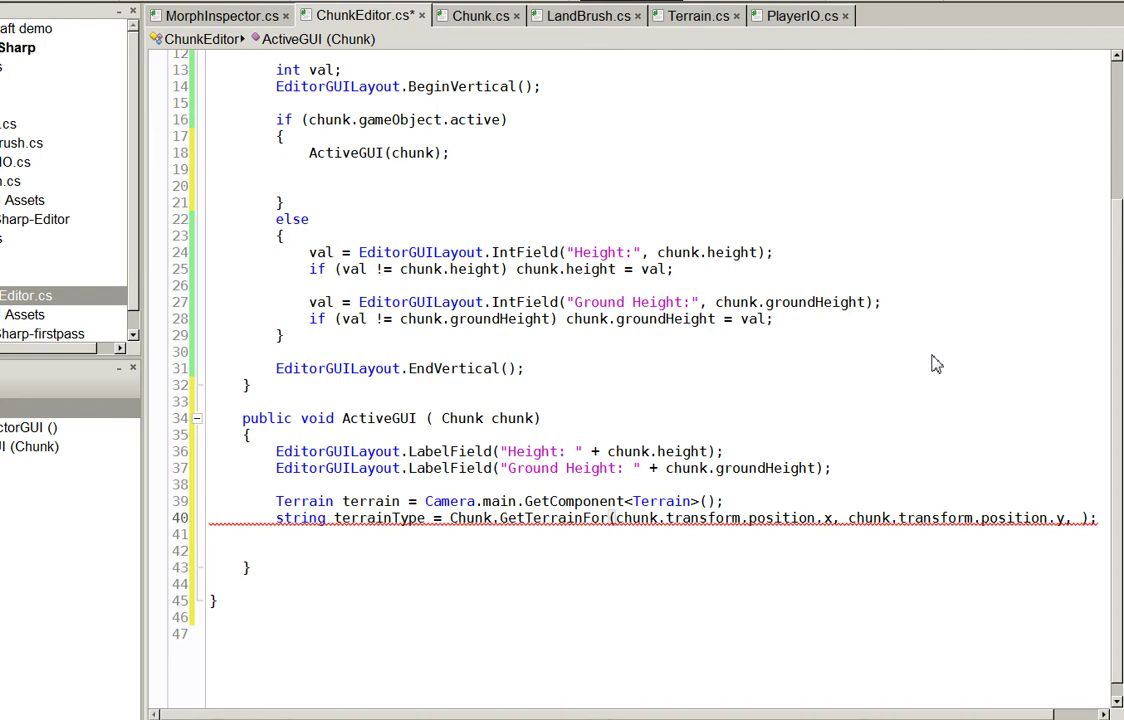
{"action": "type", "text": "t"}
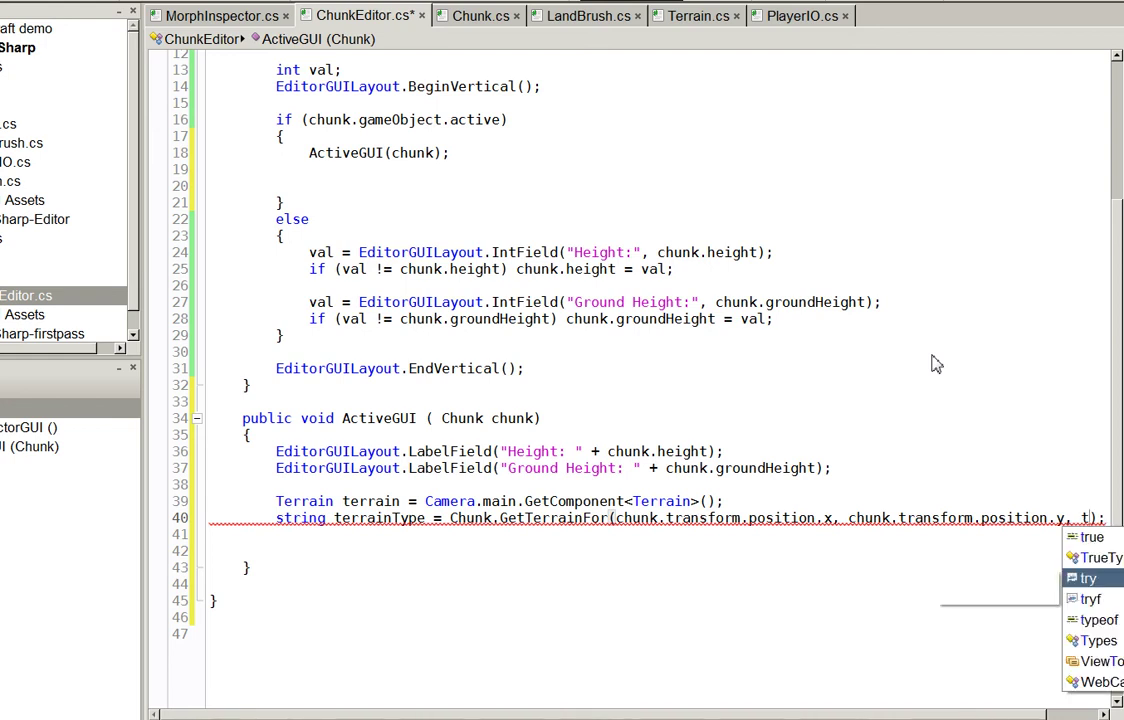
{"action": "type", "text": "errain"}
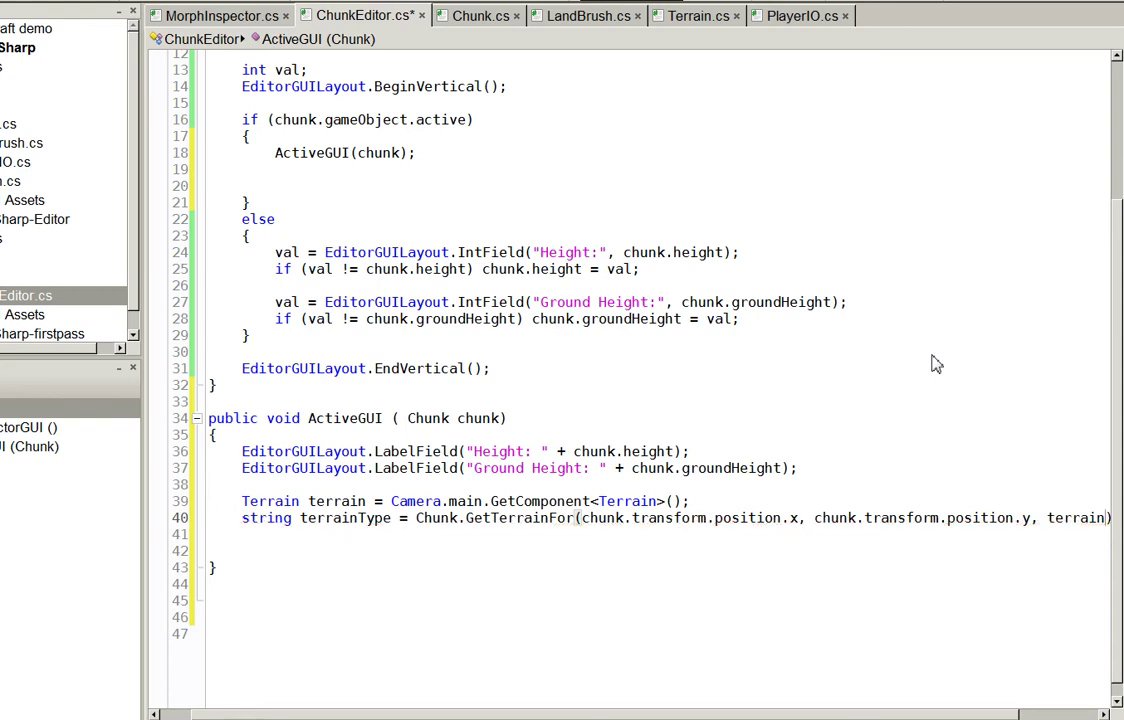
{"action": "type", "text": "."}
{"action": "key", "text": "BackSpace"}
{"action": "type", "text": ");"}
Add string bioType = Chunk.GetBiomeFor(...) reusing the copied position arguments
{"action": "key", "text": "Return"}
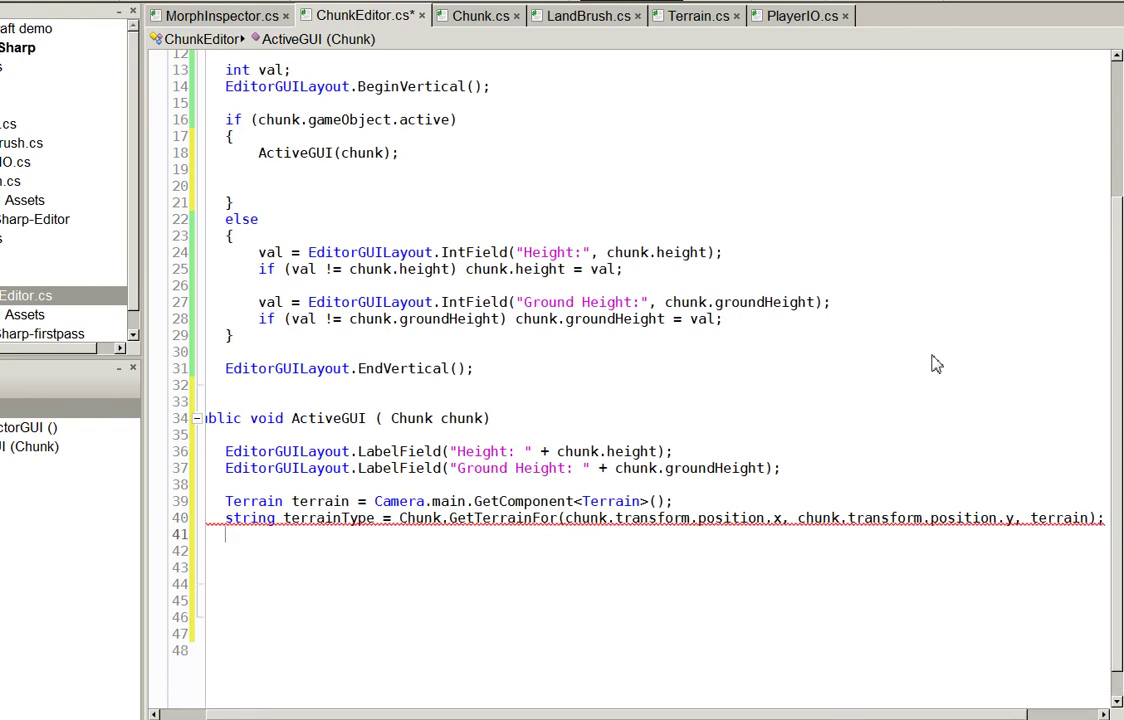
{"action": "type", "text": "string "}
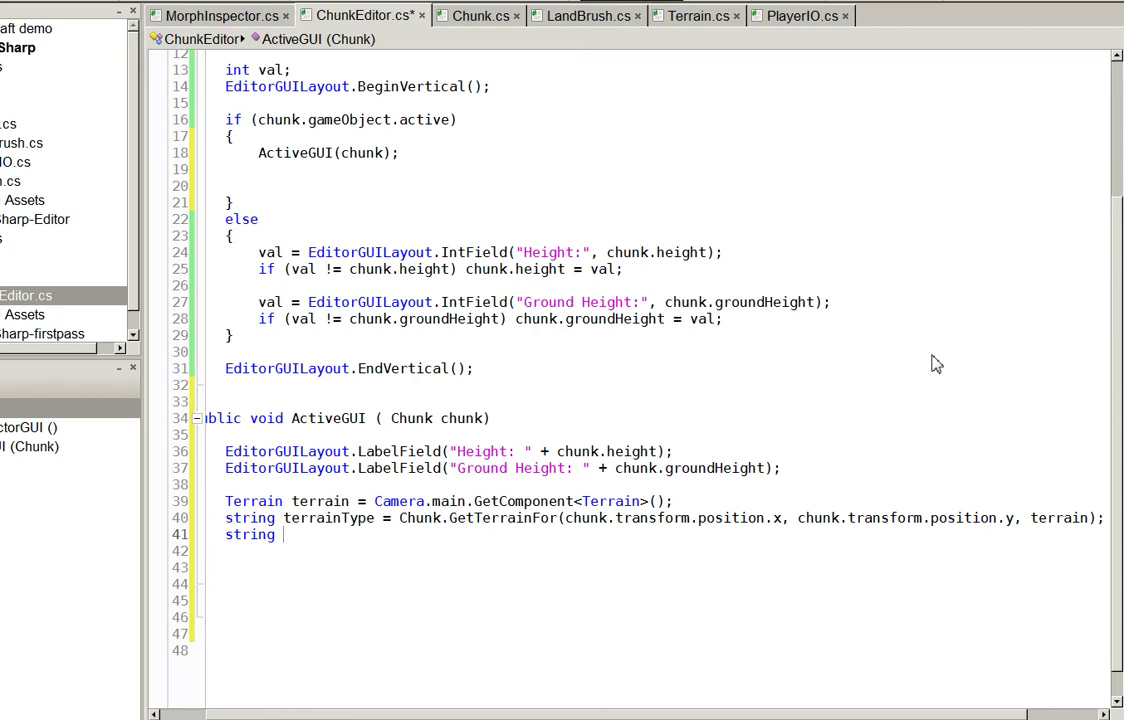
{"action": "type", "text": "biomeType = C"}
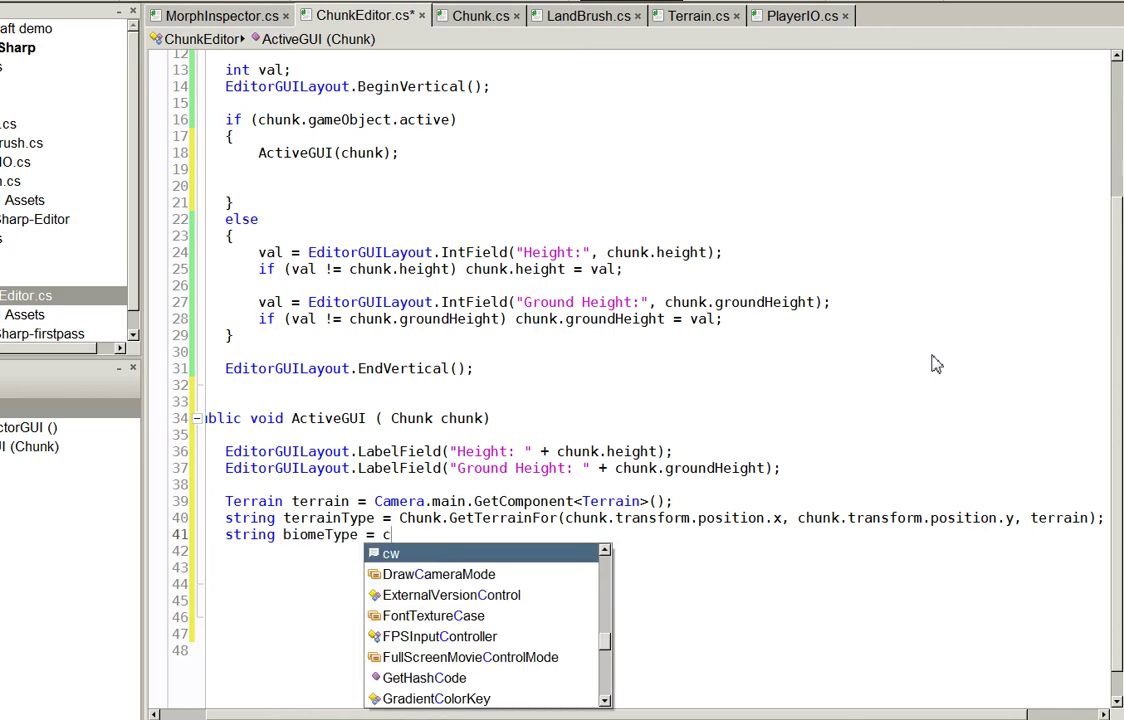
{"action": "type", "text": "hunk.GetS"}
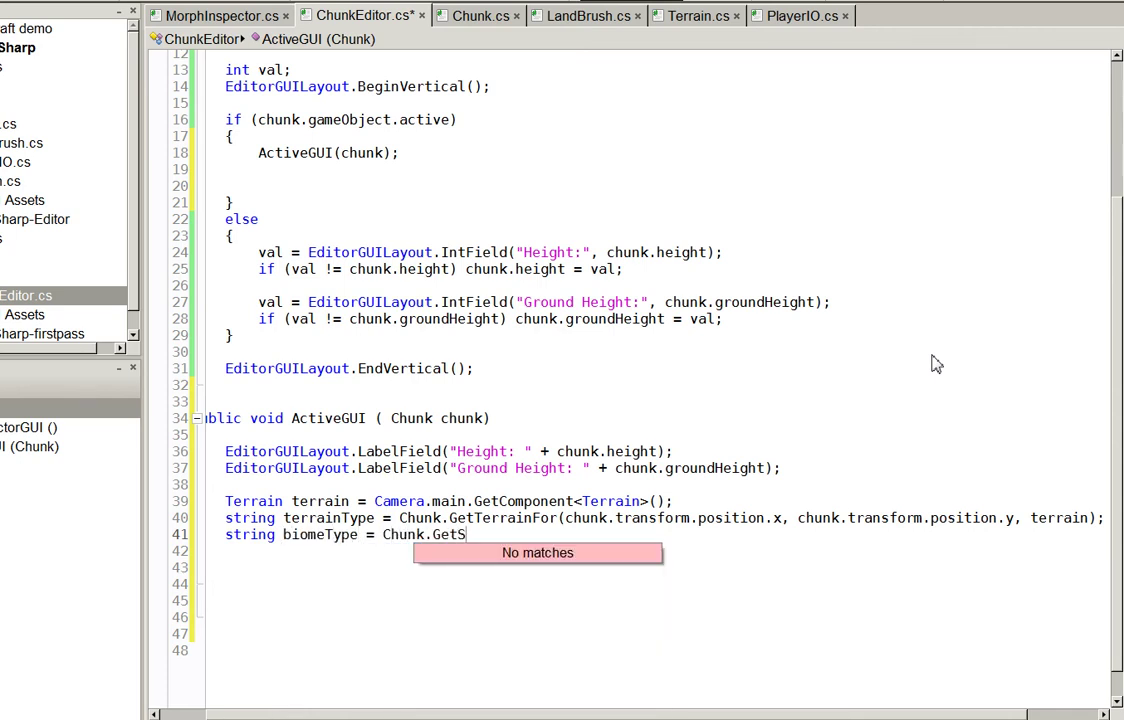
{"action": "key", "text": "BackSpace"}
{"action": "type", "text": "Bi("}
{"action": "key", "text": "Up"}
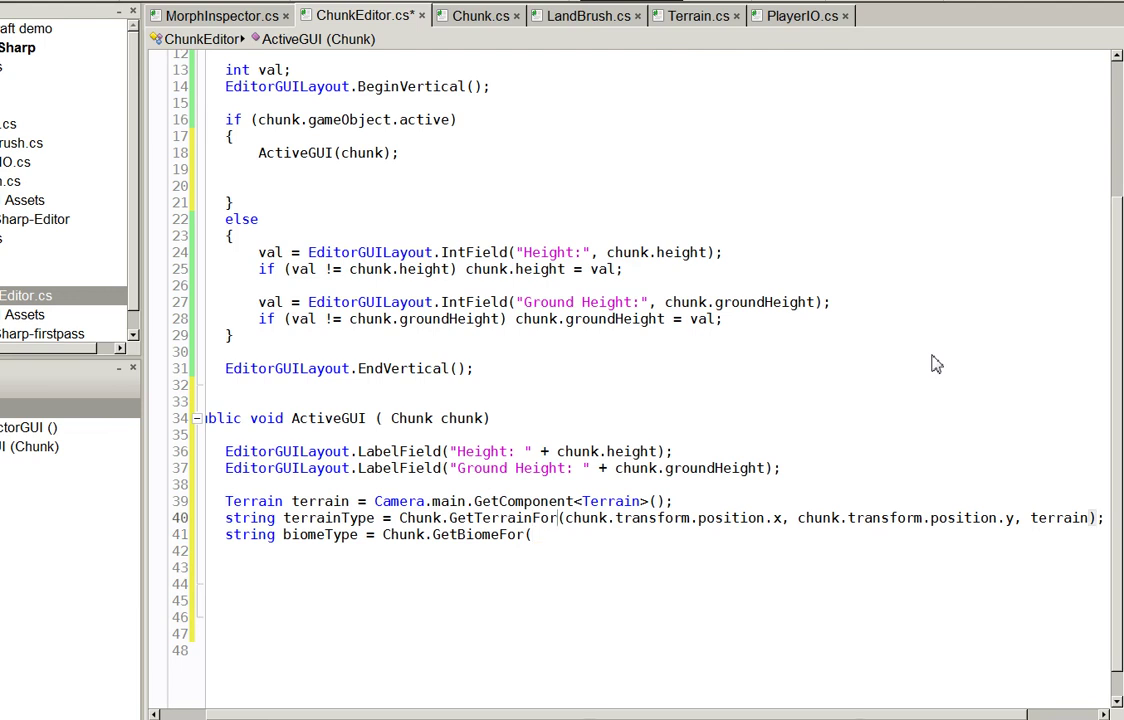
{"action": "key", "text": "shift+End"}
{"action": "key", "text": "ctrl+c"}
{"action": "key", "text": "Down"}
{"action": "key", "text": "End"}
{"action": "key", "text": "BackSpace"}
{"action": "key", "text": "ctrl+v"}
{"action": "key", "text": "Return"}
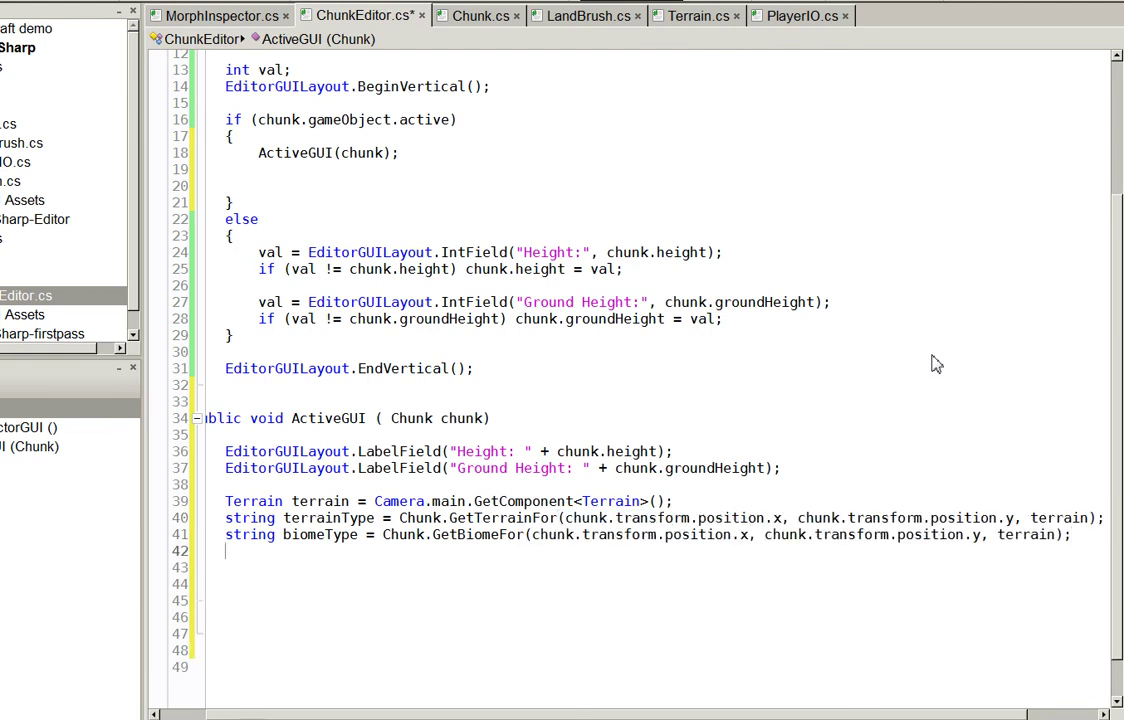
{"action": "key", "text": "Home"}
{"action": "key", "text": "Return"}
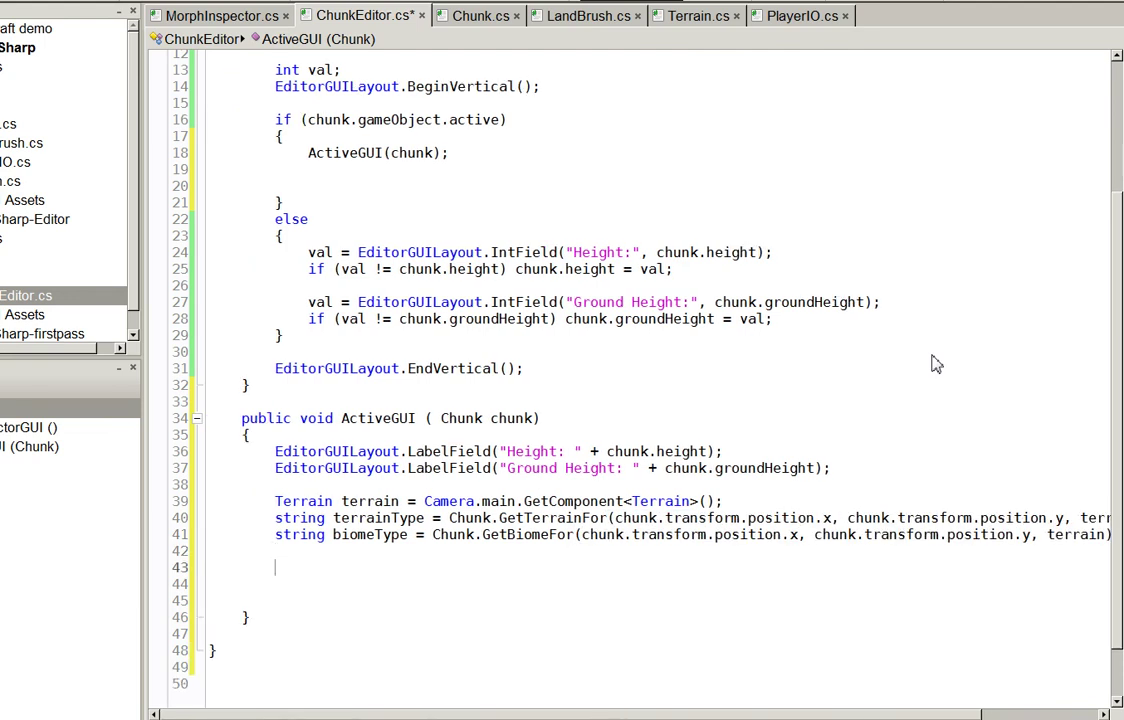
Start an int brush-count declaration calling Chunk.GetBrushesFor
{"action": "type", "text": "int"}
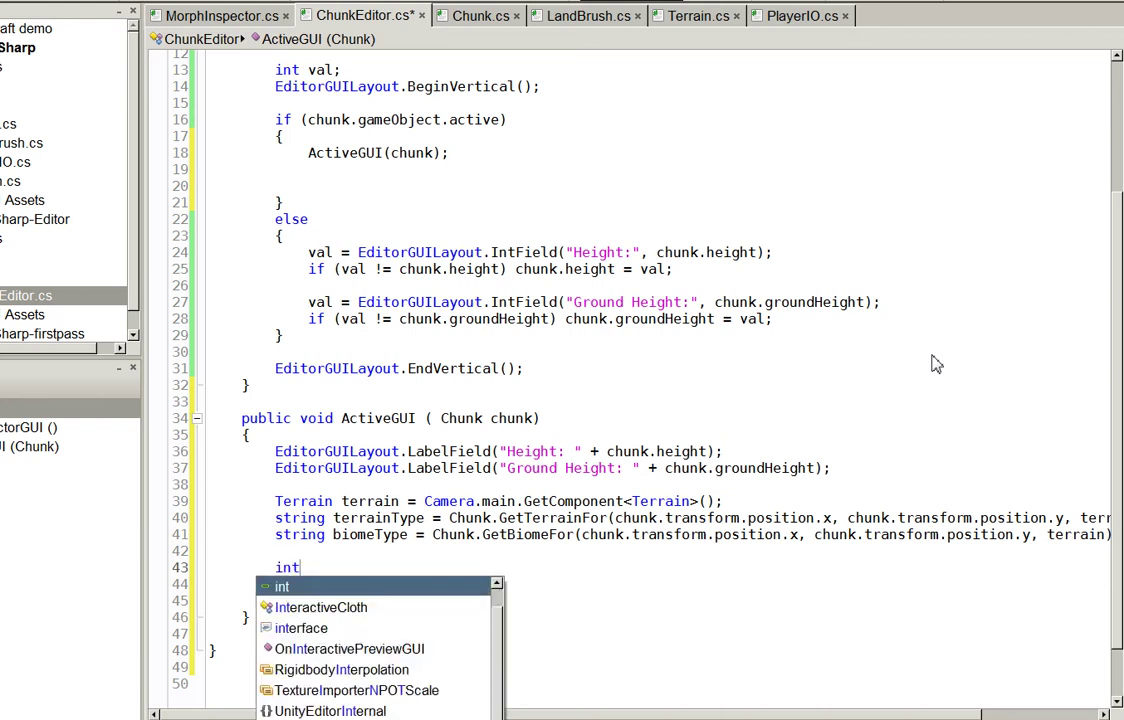
{"action": "type", "text": " brushCo"}
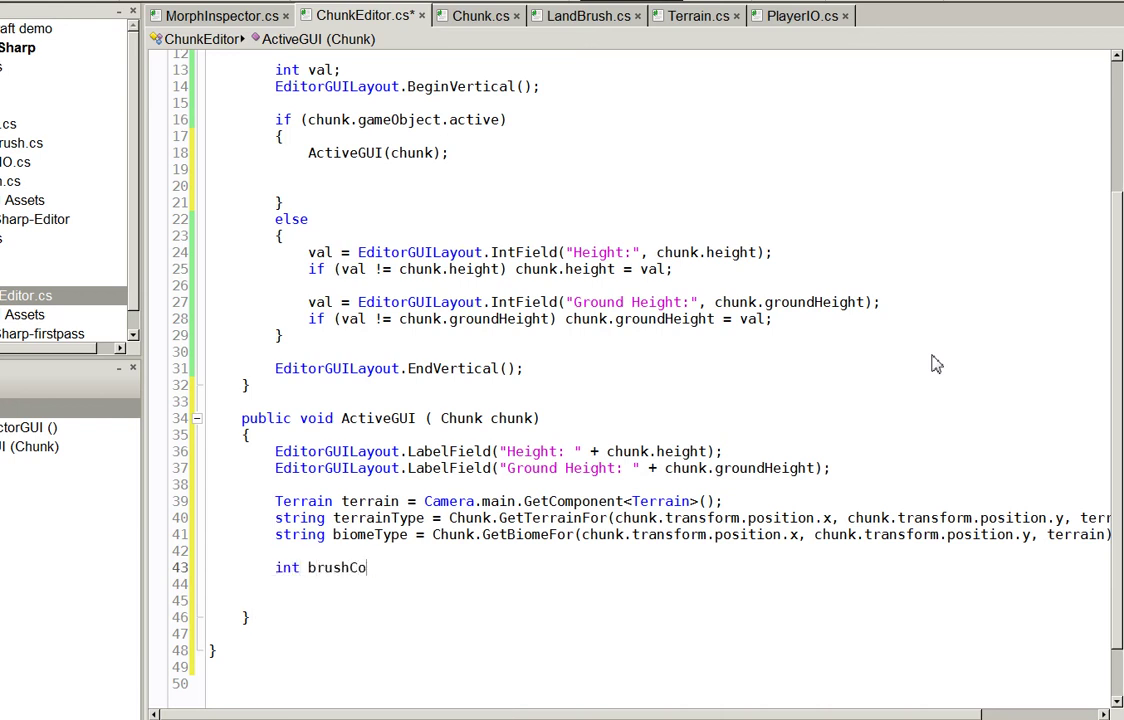
{"action": "type", "text": "unt = chunk."}
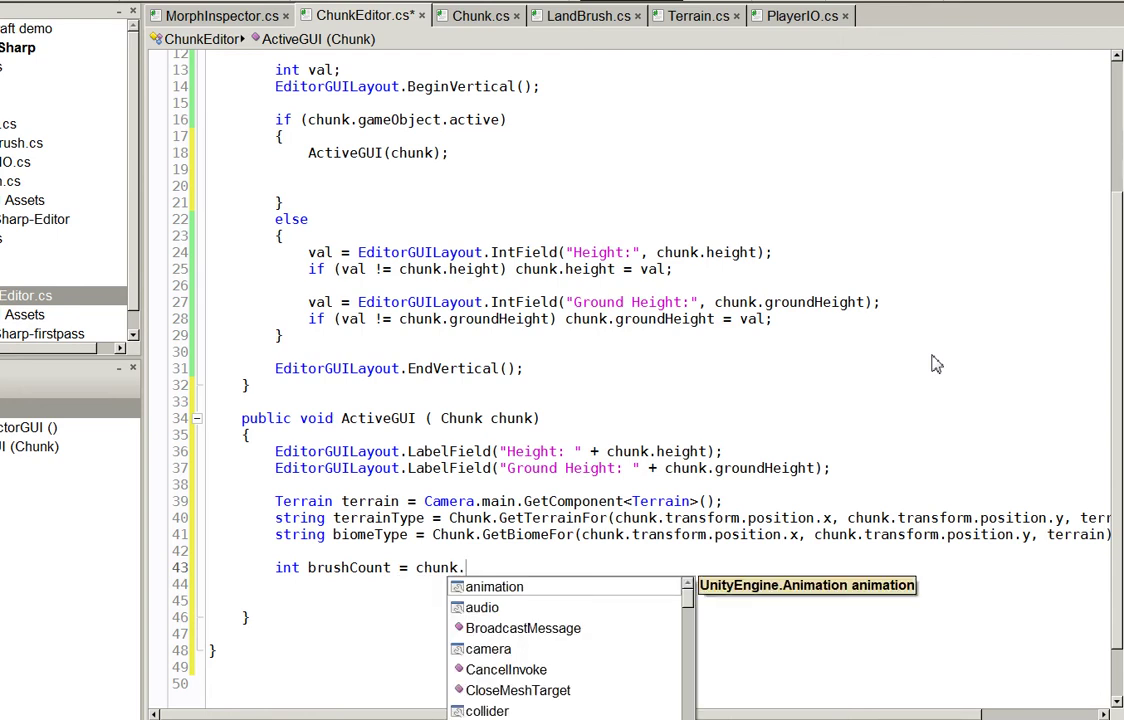
{"action": "type", "text": "Get"}
{"action": "key", "text": "ctrl+shift+Left"}
{"action": "key", "text": "ctrl+shift+Left"}
{"action": "key", "text": "ctrl+shift+Left"}
{"action": "type", "text": "C"}
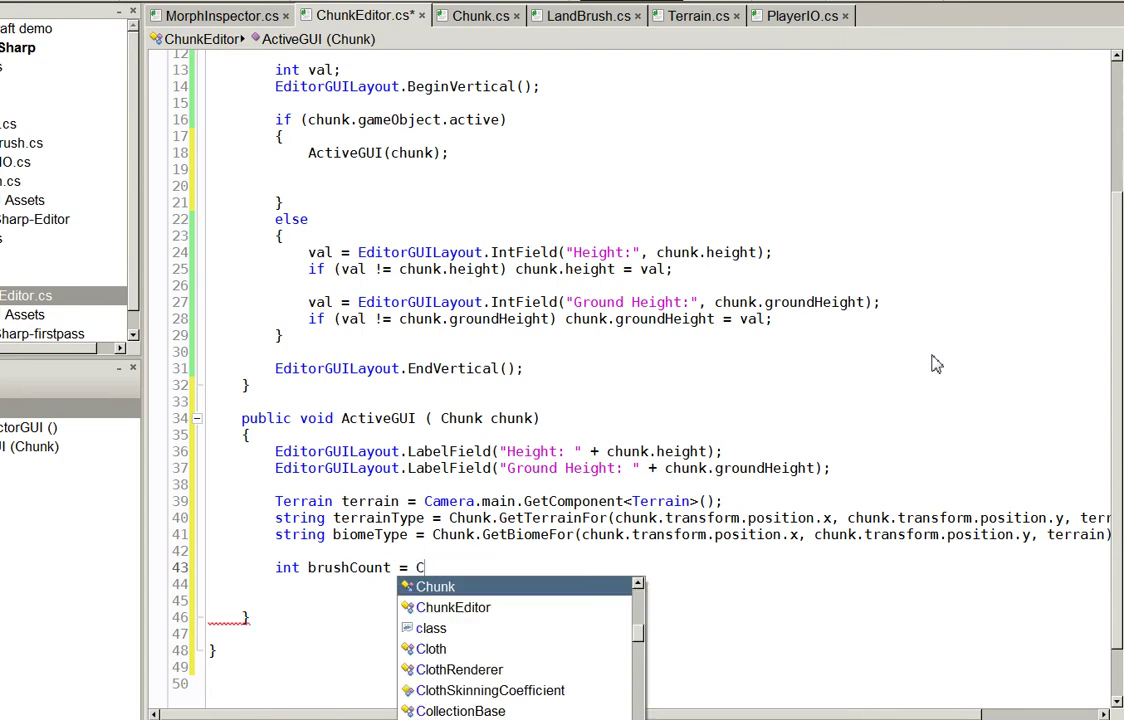
{"action": "key", "text": "Return"}
{"action": "type", "text": "."}
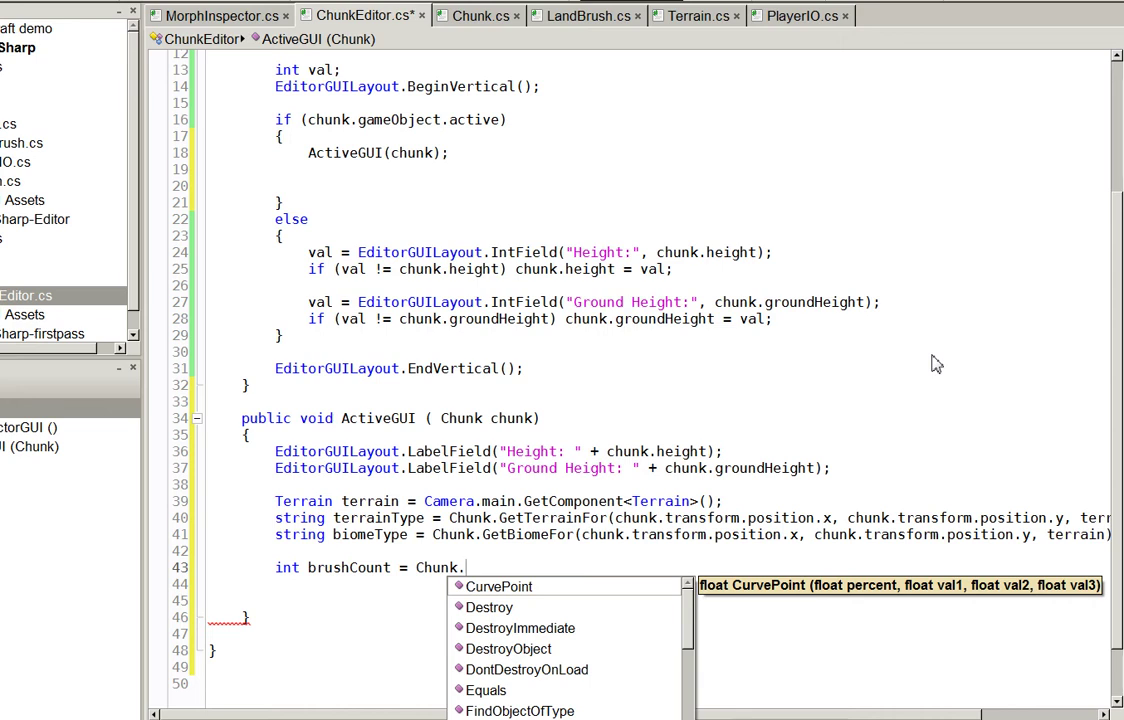
{"action": "type", "text": "GetBru"}
{"action": "key", "text": "BackSpace"}
{"action": "key", "text": "Down"}
{"action": "key", "text": "Return"}
{"action": "type", "text": "("}
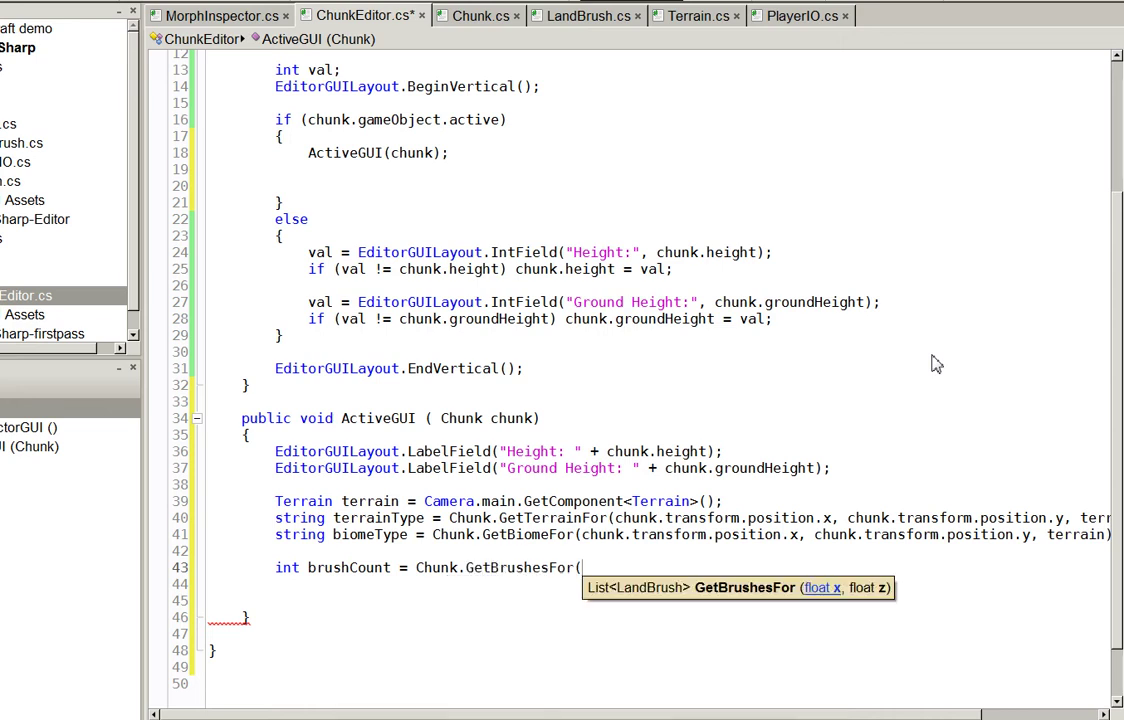
Pass the x and y position arguments to GetBrushesFor and take its .Count
{"action": "key", "text": "Up"}
{"action": "key", "text": "Up"}
{"action": "key", "text": "shift+End"}
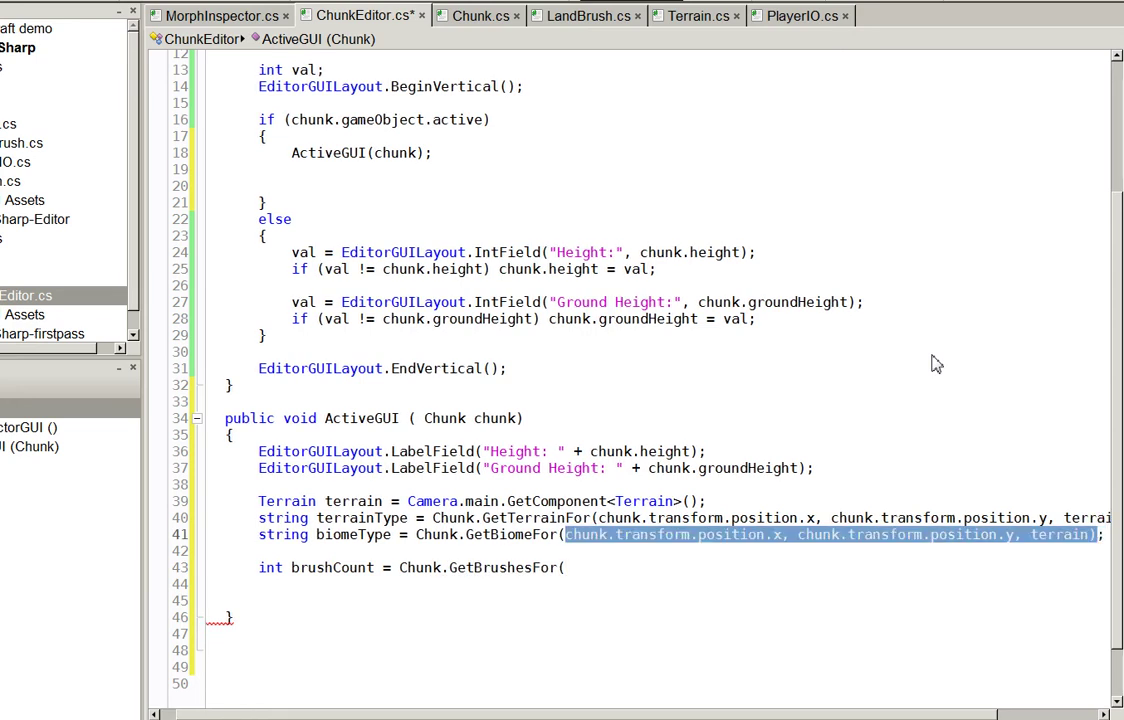
{"action": "key", "text": "shift+ctrl+Left"}
{"action": "key", "text": "shift+ctrl+Left"}
{"action": "key", "text": "shift+ctrl+Left"}
{"action": "key", "text": "ctrl+c"}
{"action": "key", "text": "Down"}
{"action": "key", "text": "Down"}
{"action": "key", "text": "End"}
{"action": "key", "text": "ctrl+v"}
{"action": "key", "text": "BackSpace"}
{"action": "key", "text": "BackSpace"}
{"action": "type", "text": ")"}
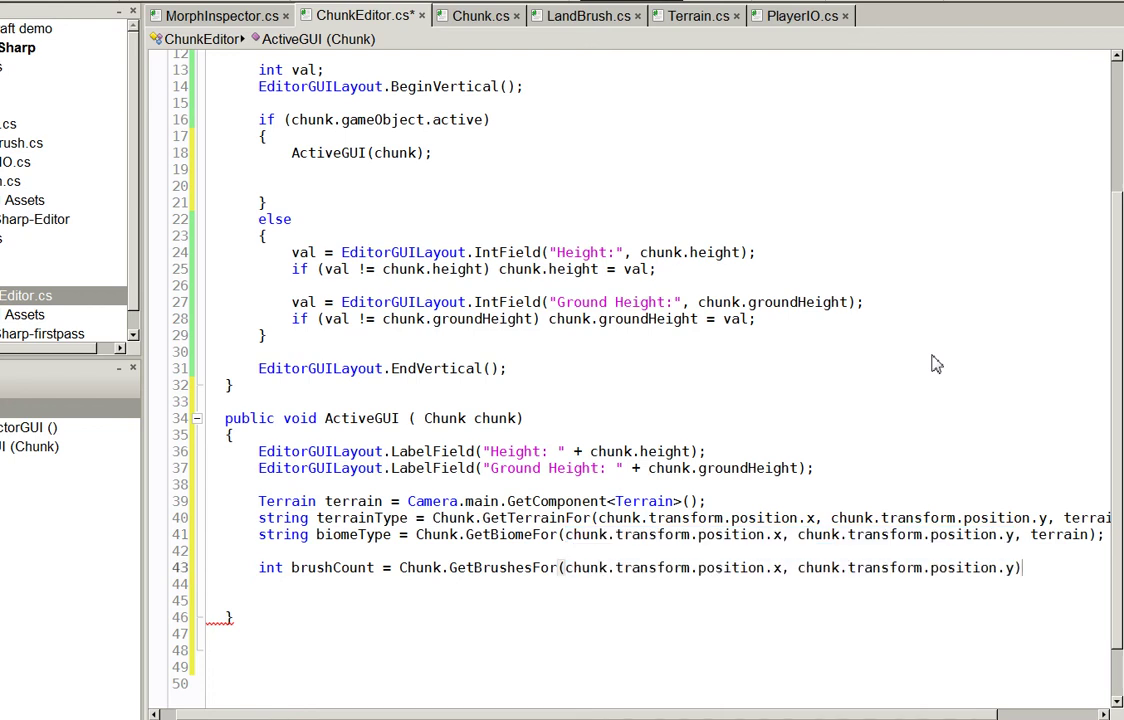
{"action": "type", "text": "."}
{"action": "key", "text": "BackSpace"}
{"action": "type", "text": "["}
{"action": "key", "text": "BackSpace"}
{"action": "type", "text": "[0]"}
{"action": "key", "text": "BackSpace"}
{"action": "key", "text": "BackSpace"}
{"action": "key", "text": "BackSpace"}
{"action": "type", "text": ".Count"}
{"action": "key", "text": "Return"}
{"action": "key", "text": "Return"}
Move the Height and Ground Height label lines below the brushCount line
{"action": "key", "text": "Up"}
{"action": "key", "text": "Up"}
{"action": "key", "text": "Up"}
{"action": "key", "text": "Up"}
{"action": "key", "text": "Up"}
{"action": "key", "text": "Up"}
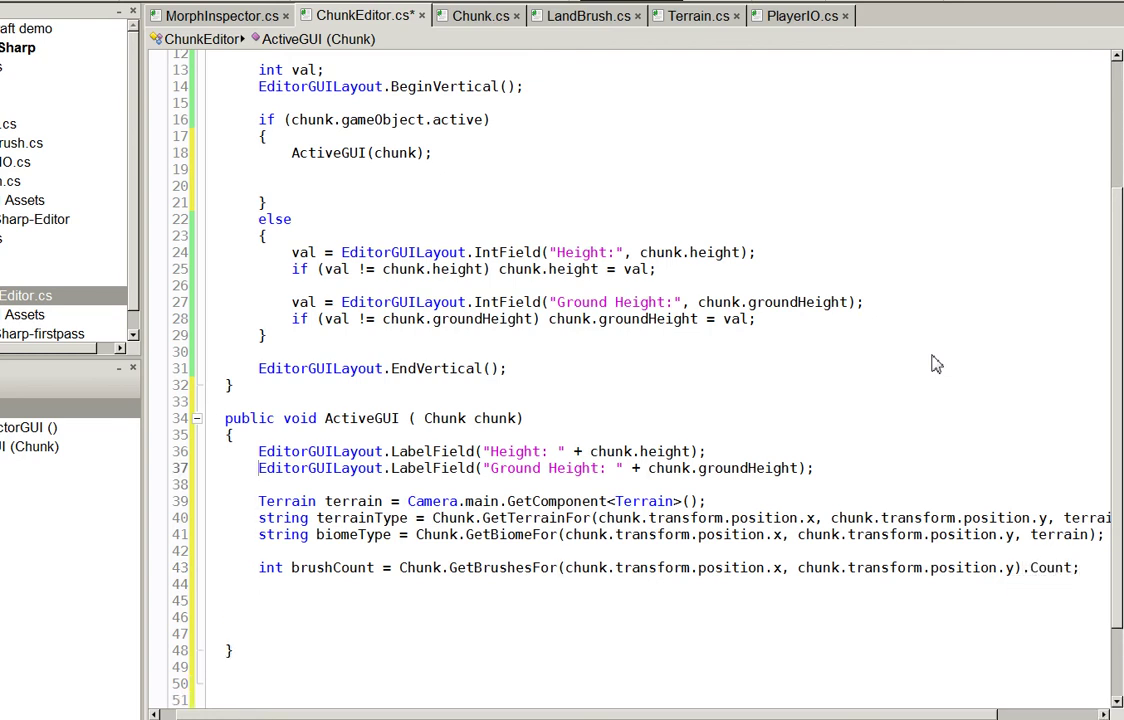
{"action": "key", "text": "Up"}
{"action": "key", "text": "shift+Down"}
{"action": "key", "text": "shift+Down"}
{"action": "key", "text": "Delete"}
{"action": "key", "text": "Down"}
{"action": "key", "text": "Down"}
{"action": "key", "text": "Down"}
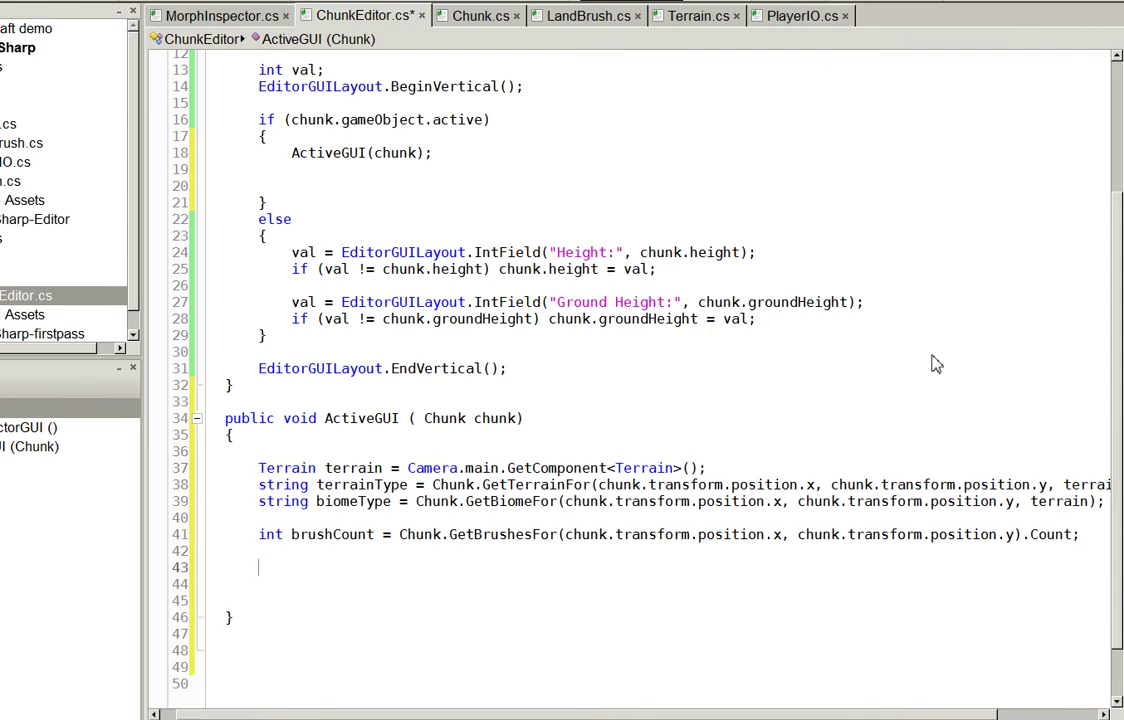
{"action": "key", "text": "ctrl+v"}
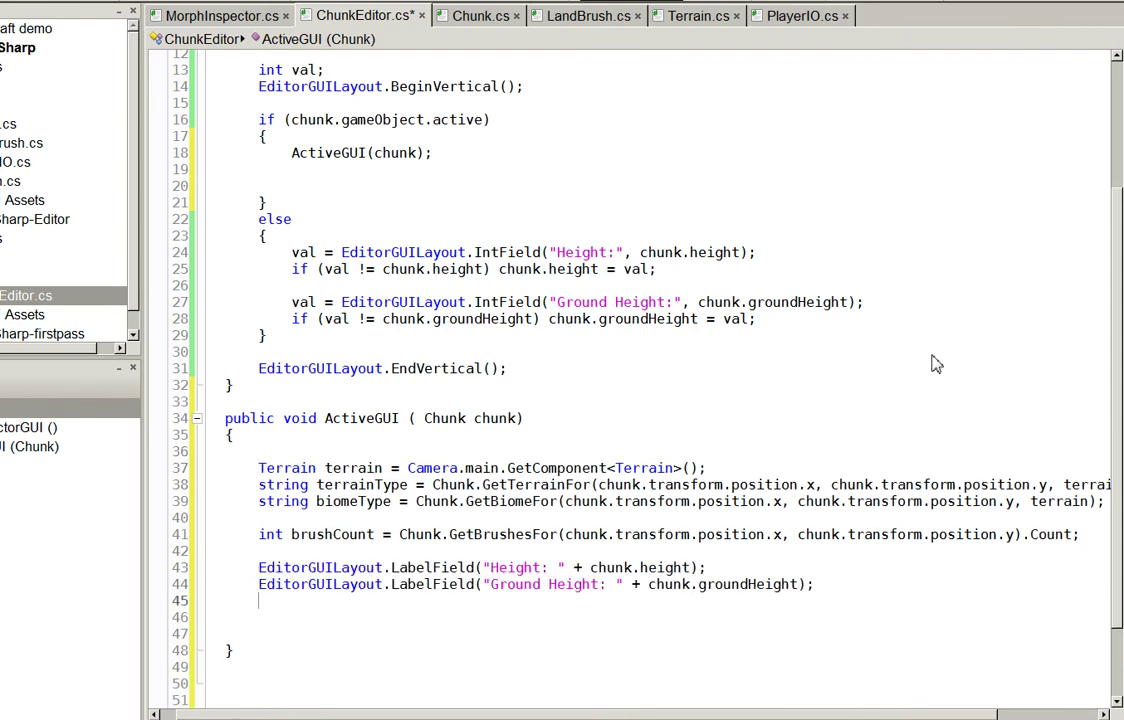
Add an EditorGUILayout.Separator(); call after the labels, chosen from autocomplete
{"action": "type", "text": "EditorG"}
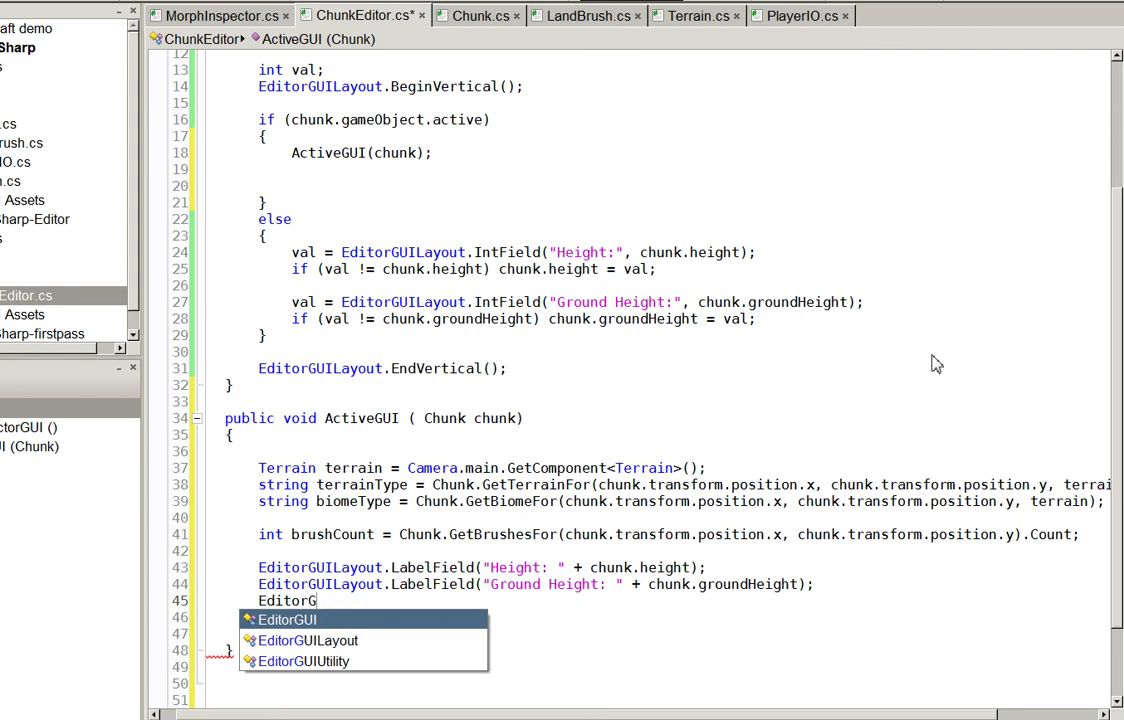
{"action": "type", "text": "UILayour"}
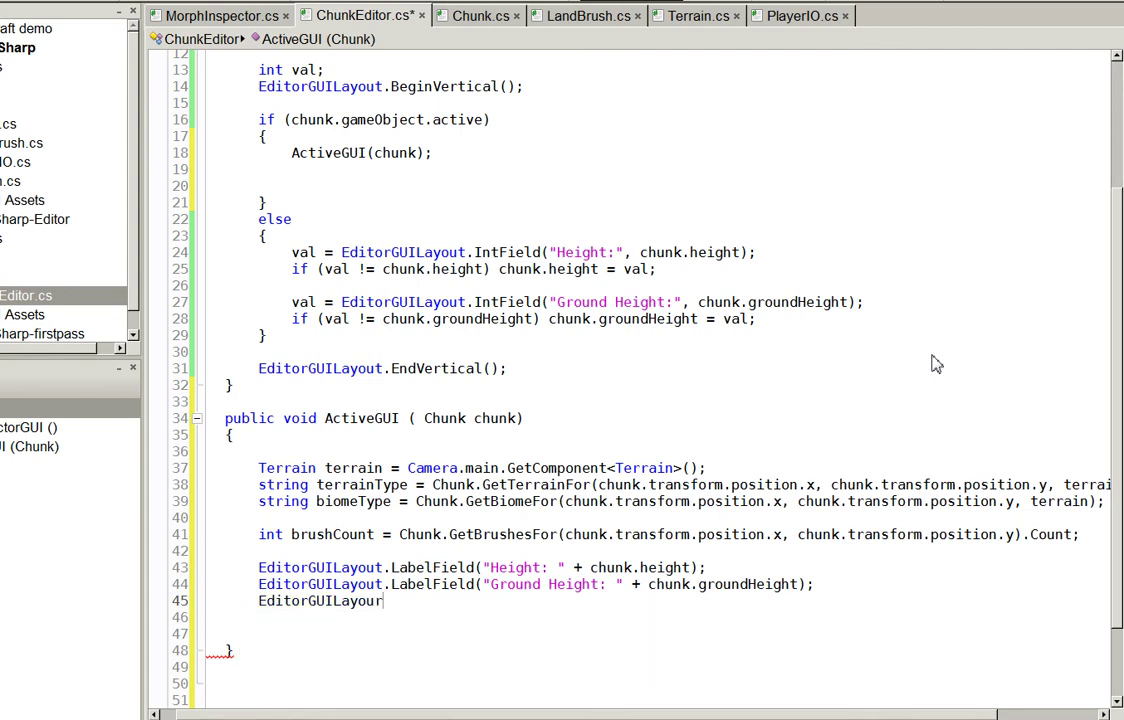
{"action": "type", "text": ".."}
{"action": "key", "text": "Down"}
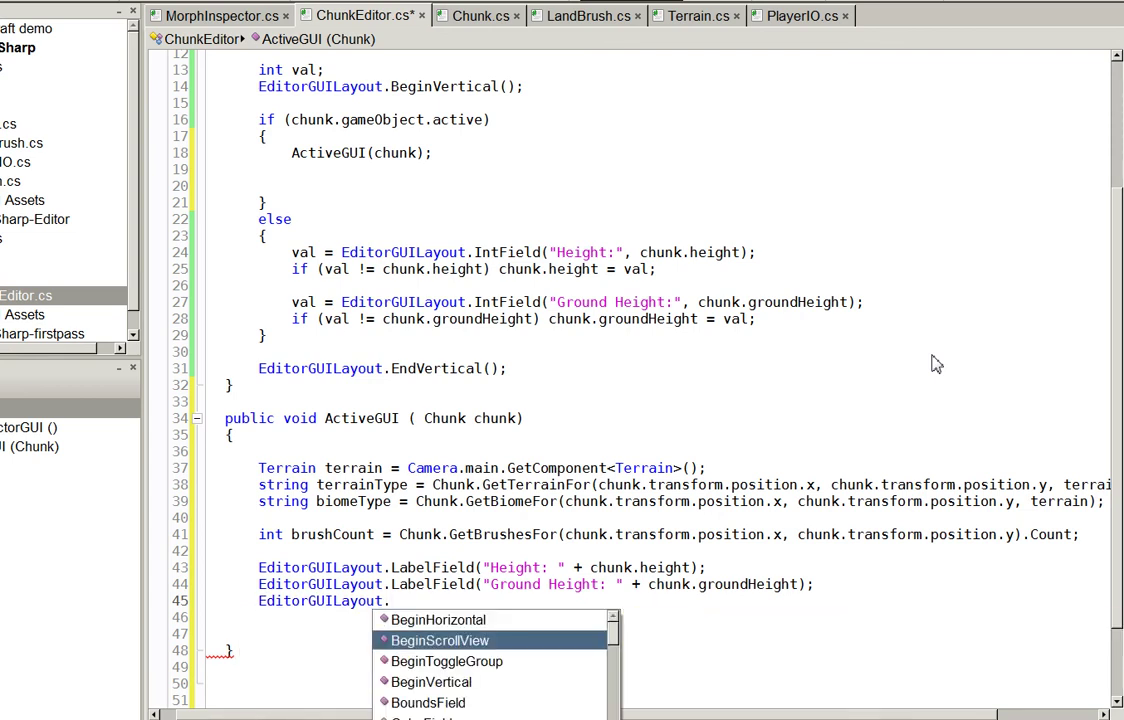
{"action": "key", "text": "Down"}
{"action": "key", "text": "Down"}
{"action": "key", "text": "Down"}
{"action": "key", "text": "Down"}
{"action": "key", "text": "Down"}
{"action": "key", "text": "Down"}
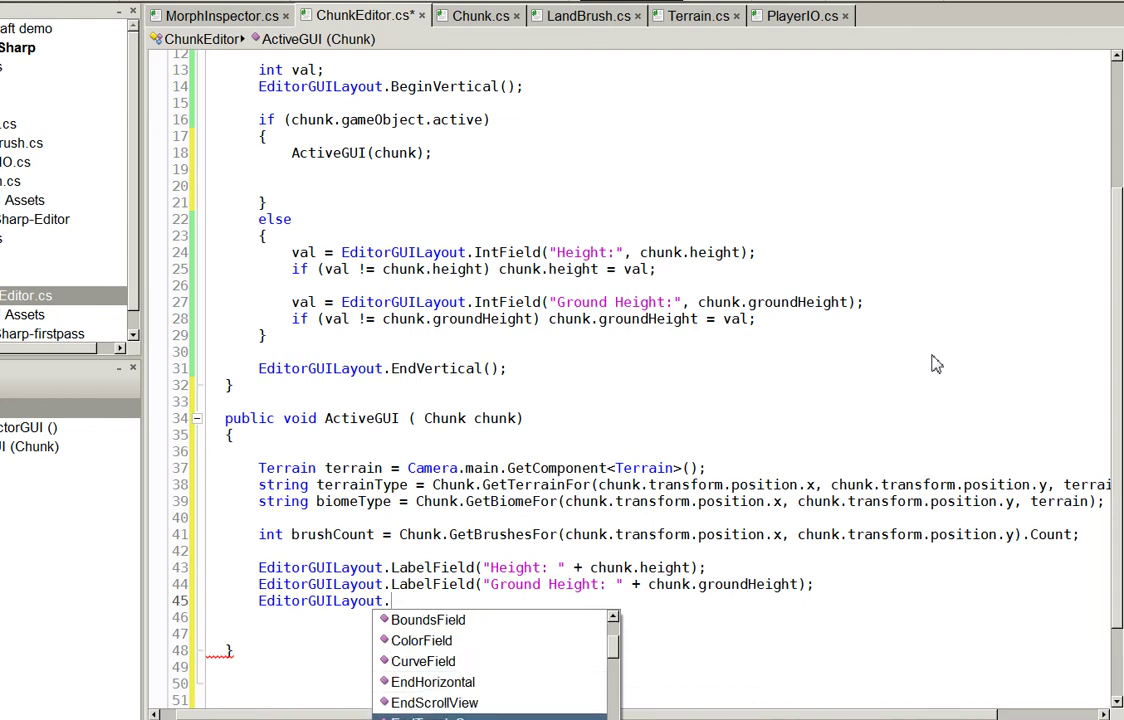
{"action": "key", "text": "Down"}
{"action": "key", "text": "Down"}
{"action": "key", "text": "Down"}
{"action": "key", "text": "Down"}
{"action": "key", "text": "Down"}
{"action": "key", "text": "Down"}
{"action": "key", "text": "Down"}
{"action": "key", "text": "Down"}
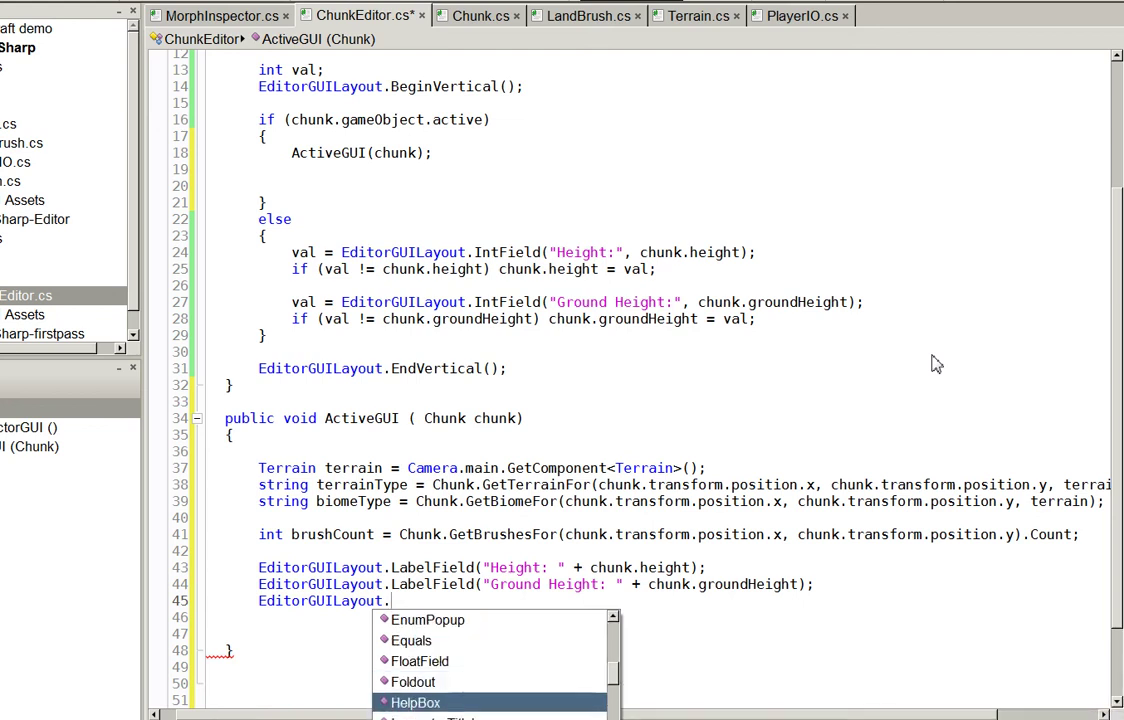
{"action": "key", "text": "Down"}
{"action": "key", "text": "Down"}
{"action": "key", "text": "Down"}
{"action": "key", "text": "Down"}
{"action": "key", "text": "Down"}
{"action": "key", "text": "Down"}
{"action": "key", "text": "Down"}
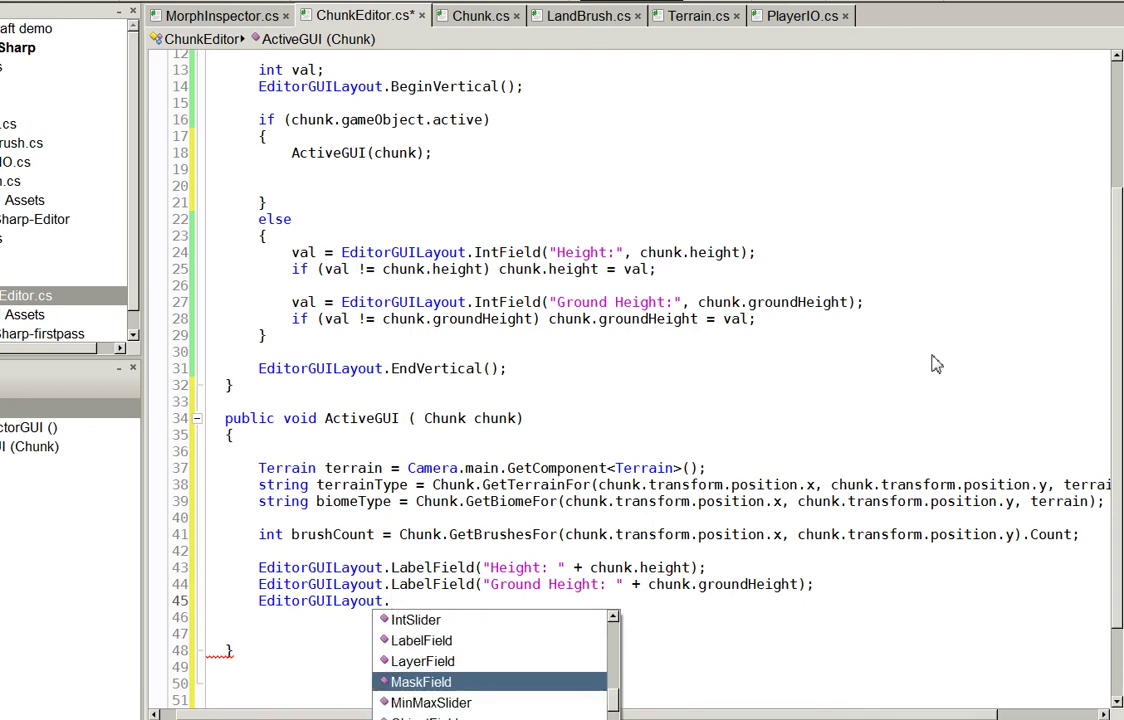
{"action": "key", "text": "Down"}
{"action": "key", "text": "Down"}
{"action": "key", "text": "Down"}
{"action": "key", "text": "Down"}
{"action": "key", "text": "Down"}
{"action": "key", "text": "Down"}
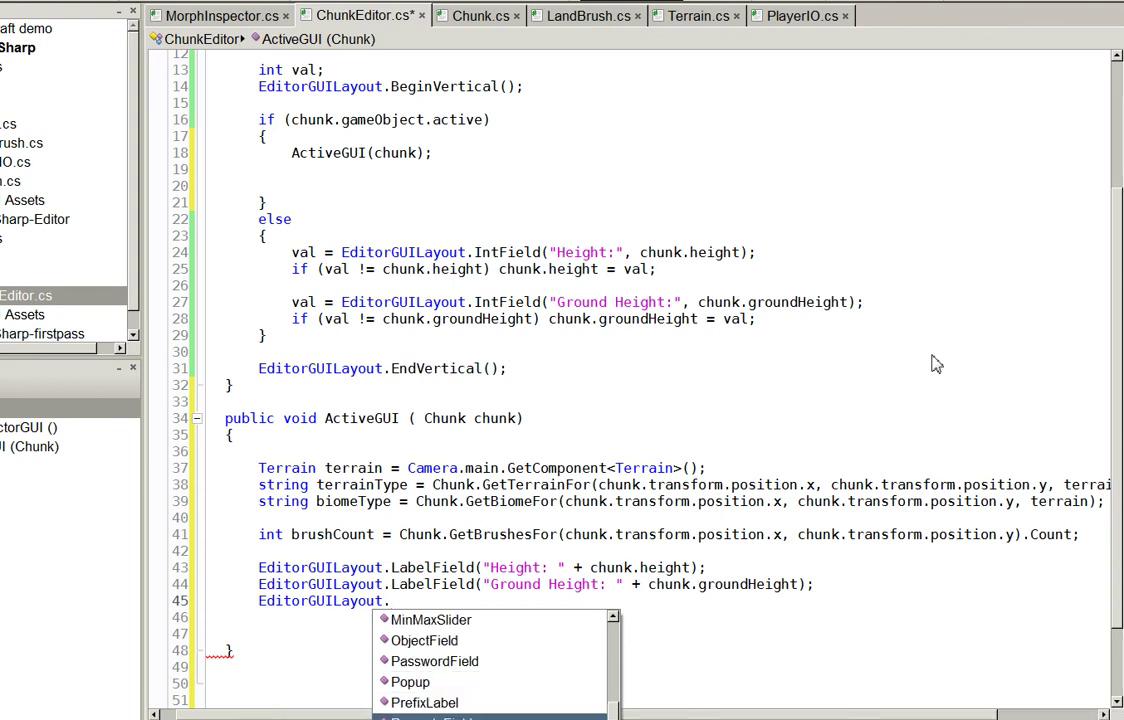
{"action": "key", "text": "Down"}
{"action": "key", "text": "Down"}
{"action": "key", "text": "Down"}
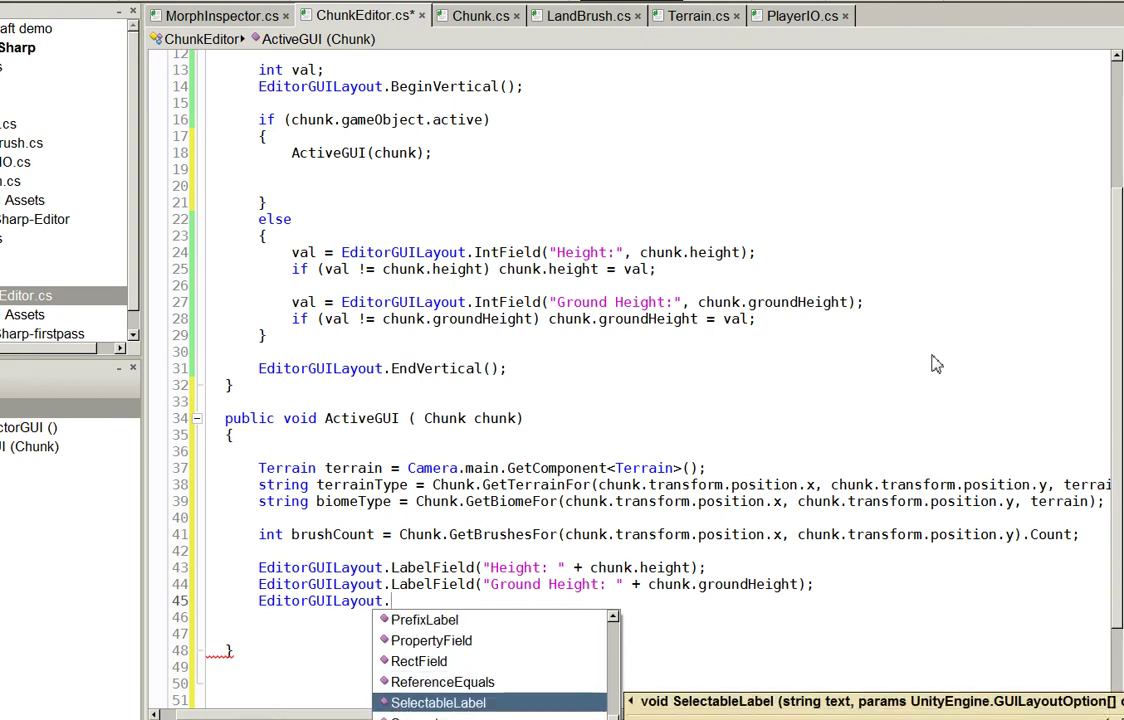
{"action": "key", "text": "Up"}
{"action": "key", "text": "Down"}
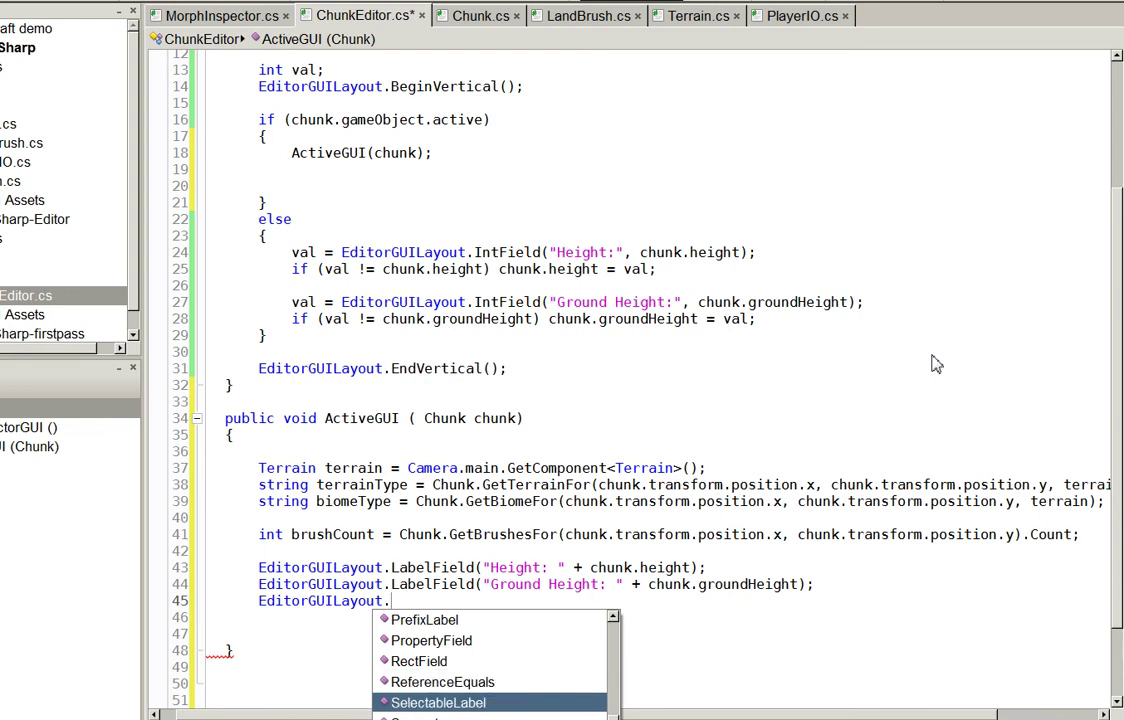
{"action": "key", "text": "Down"}
{"action": "key", "text": "Return"}
{"action": "type", "text": "("}
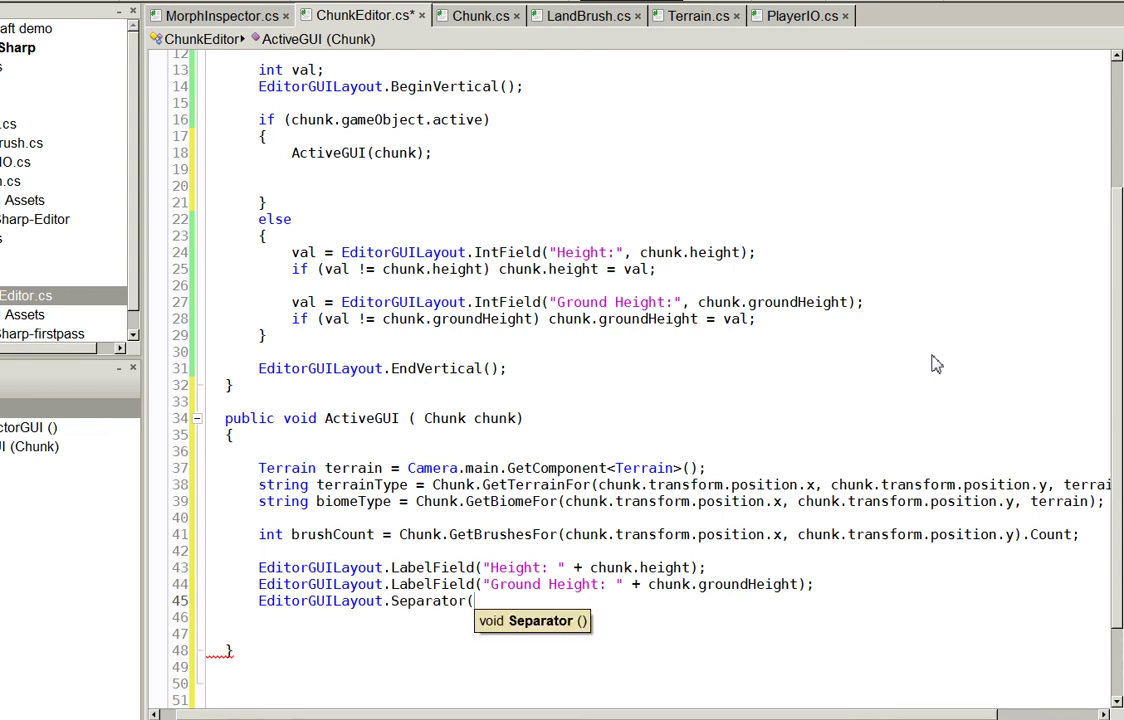
{"action": "type", "text": ");"}
{"action": "key", "text": "Return"}
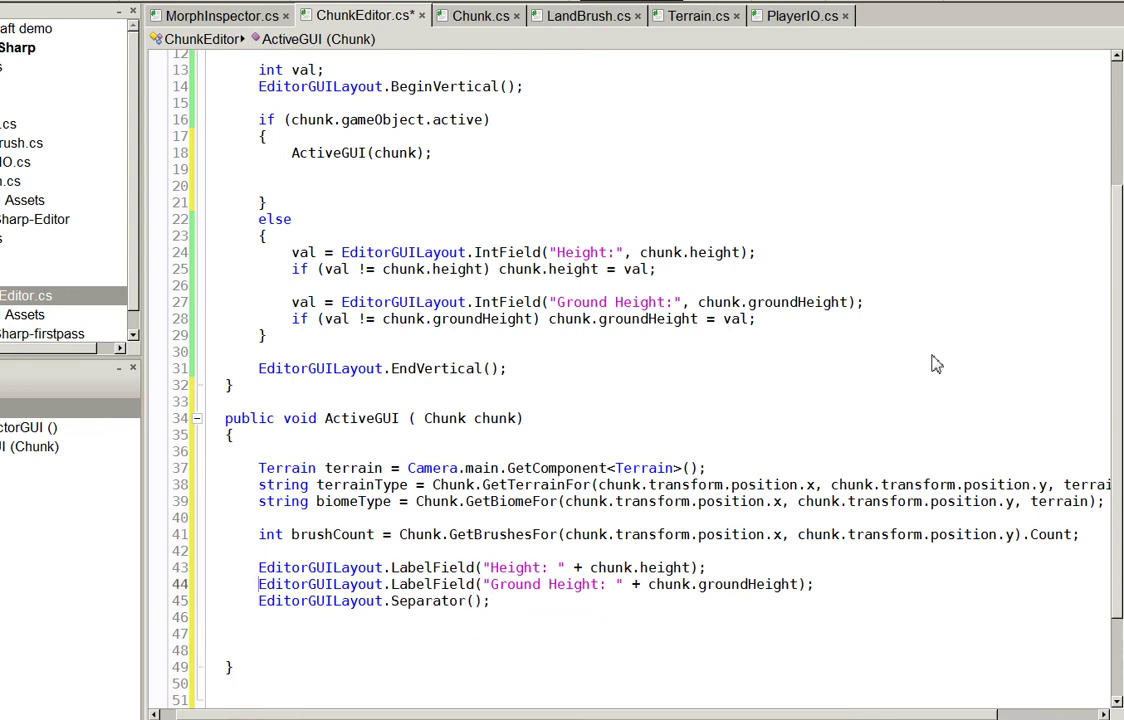
Duplicate the Height label line and rename the first copy's label to Terrain
{"action": "key", "text": "Up"}
{"action": "key", "text": "Up"}
{"action": "key", "text": "Up"}
{"action": "key", "text": "Home"}
{"action": "key", "text": "shift+Down"}
{"action": "key", "text": "ctrl+c"}
{"action": "key", "text": "Down"}
{"action": "key", "text": "Down"}
{"action": "key", "text": "Down"}
{"action": "key", "text": "ctrl+v"}
{"action": "key", "text": "ctrl+v"}
{"action": "key", "text": "ctrl+v"}
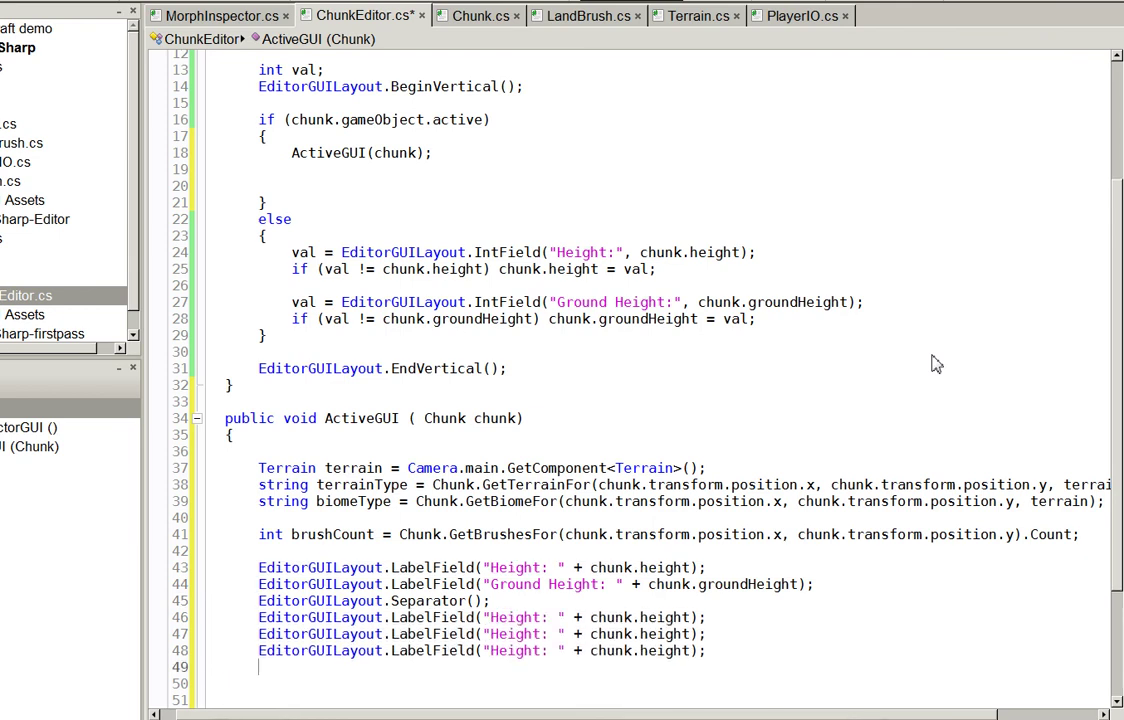
{"action": "key", "text": "Up"}
{"action": "key", "text": "Up"}
{"action": "key", "text": "ctrl+shift+Left"}
{"action": "type", "text": "Te"}
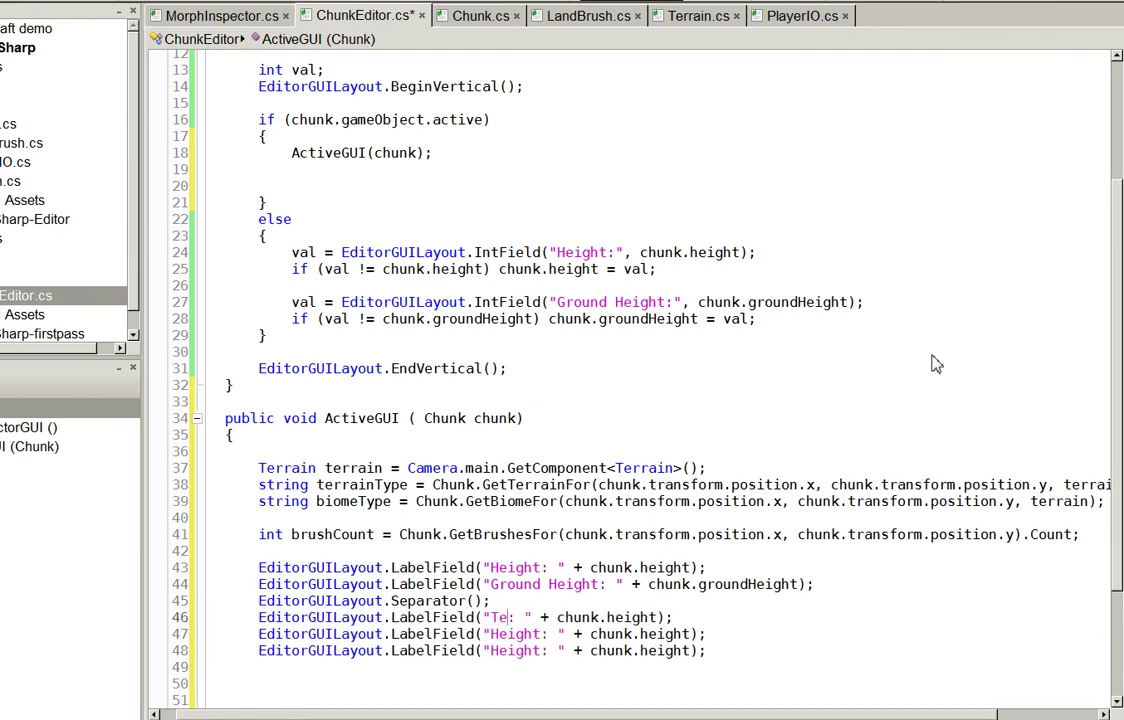
{"action": "type", "text": "rrain"}
Append .ToString() to the terrainType and biomeType lookup lines
{"action": "key", "text": "Up"}
{"action": "key", "text": "Up"}
{"action": "key", "text": "Up"}
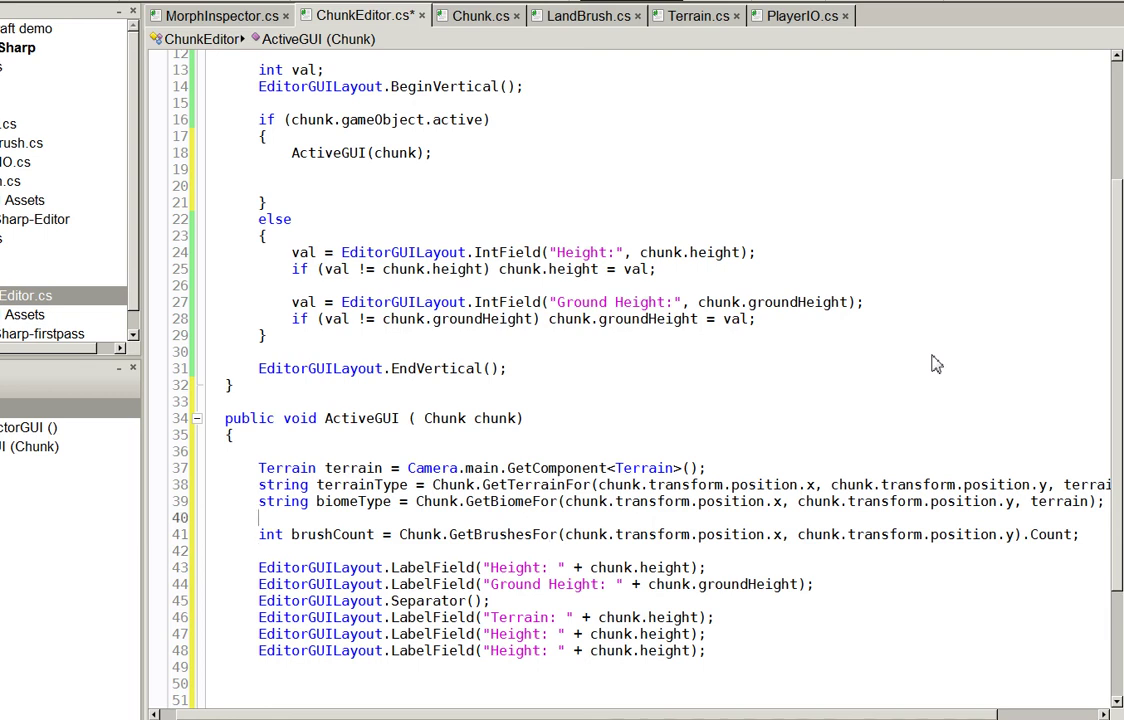
{"action": "key", "text": "End"}
{"action": "type", "text": ".to"}
{"action": "key", "text": "Return"}
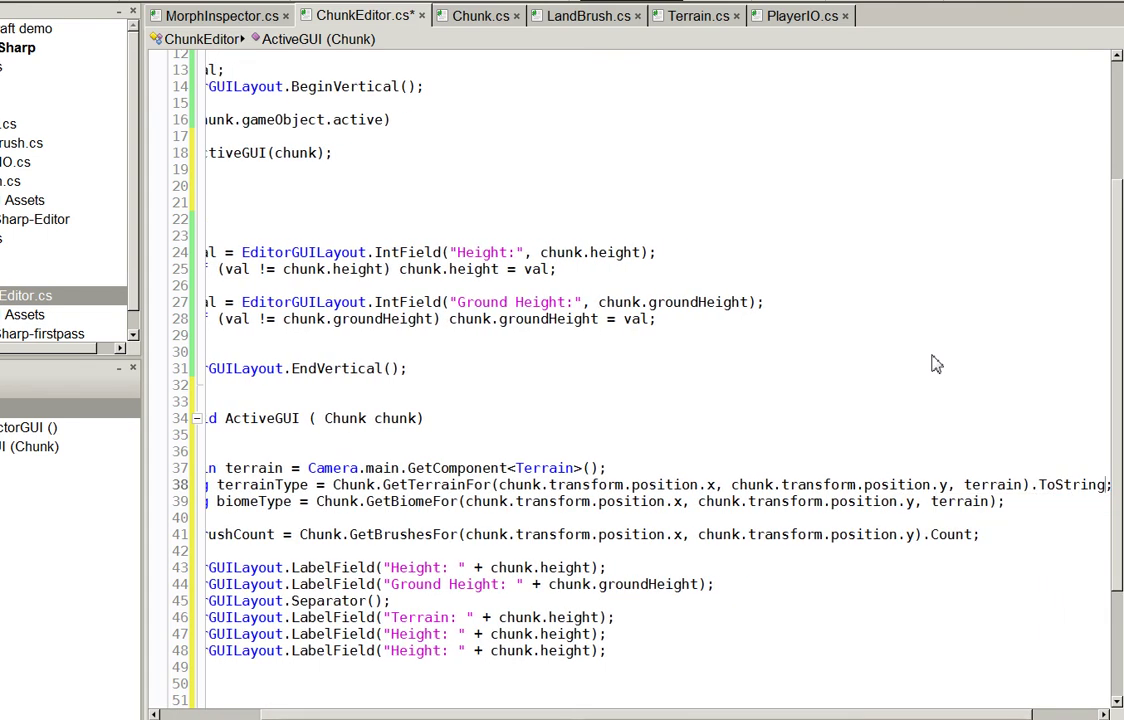
{"action": "type", "text": "();"}
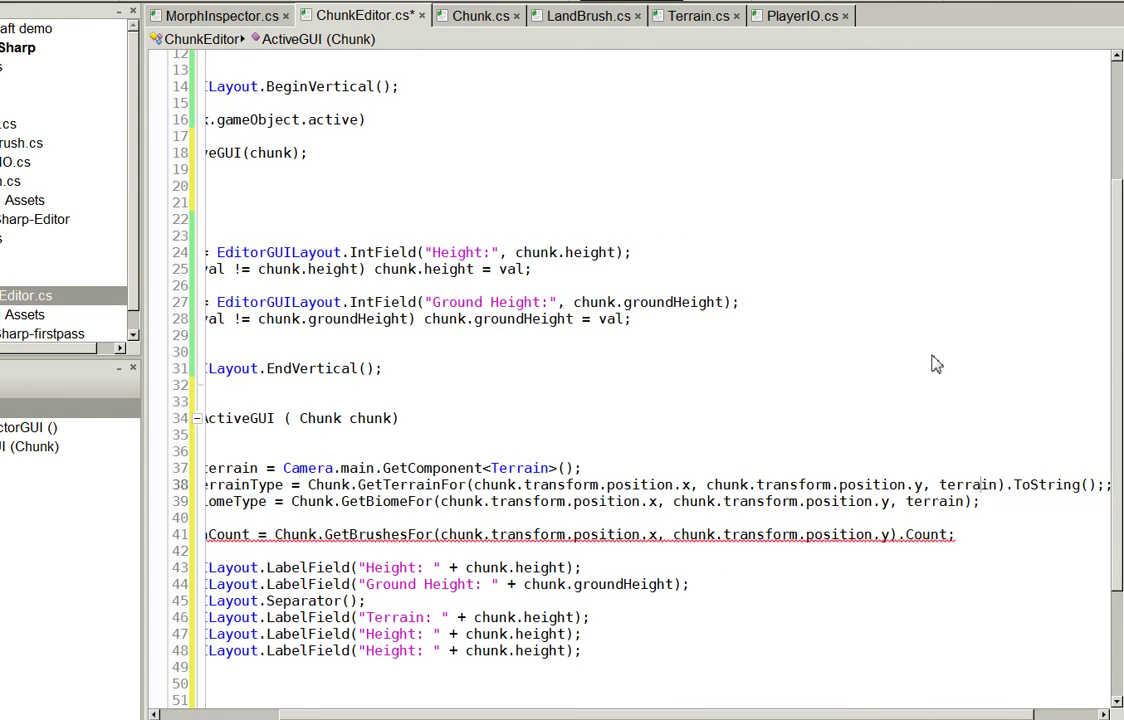
{"action": "type", "text": ";"}
{"action": "key", "text": "Left"}
{"action": "type", "text": ".Ti"}
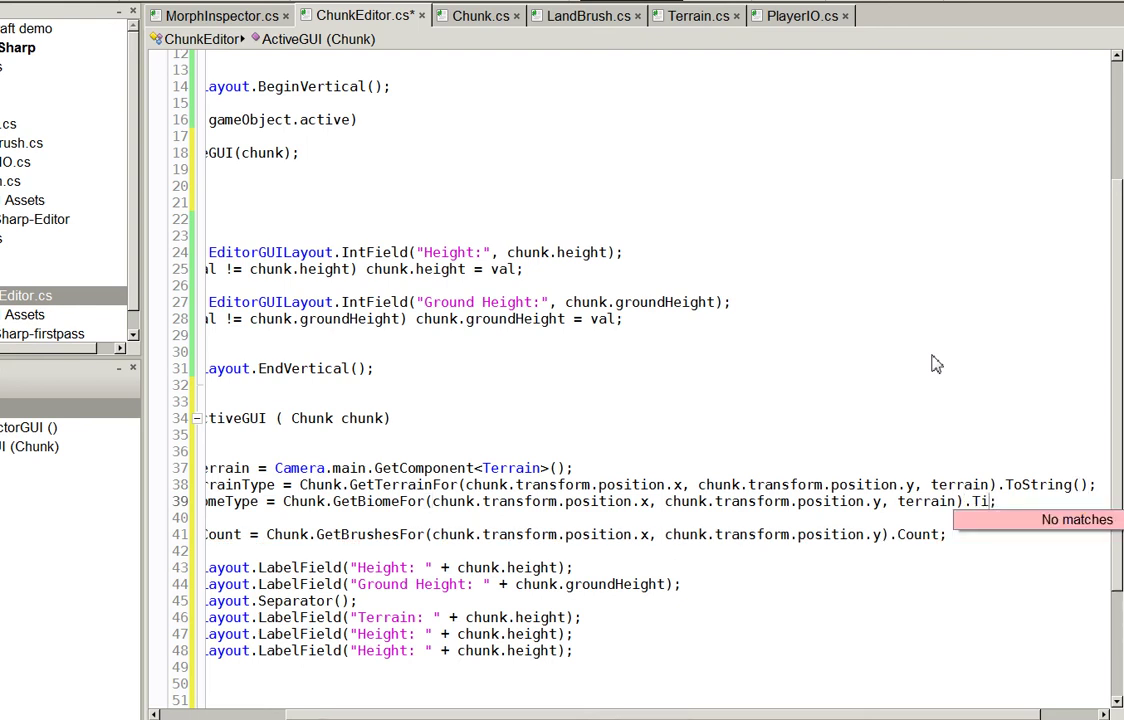
{"action": "type", "text": "S"}
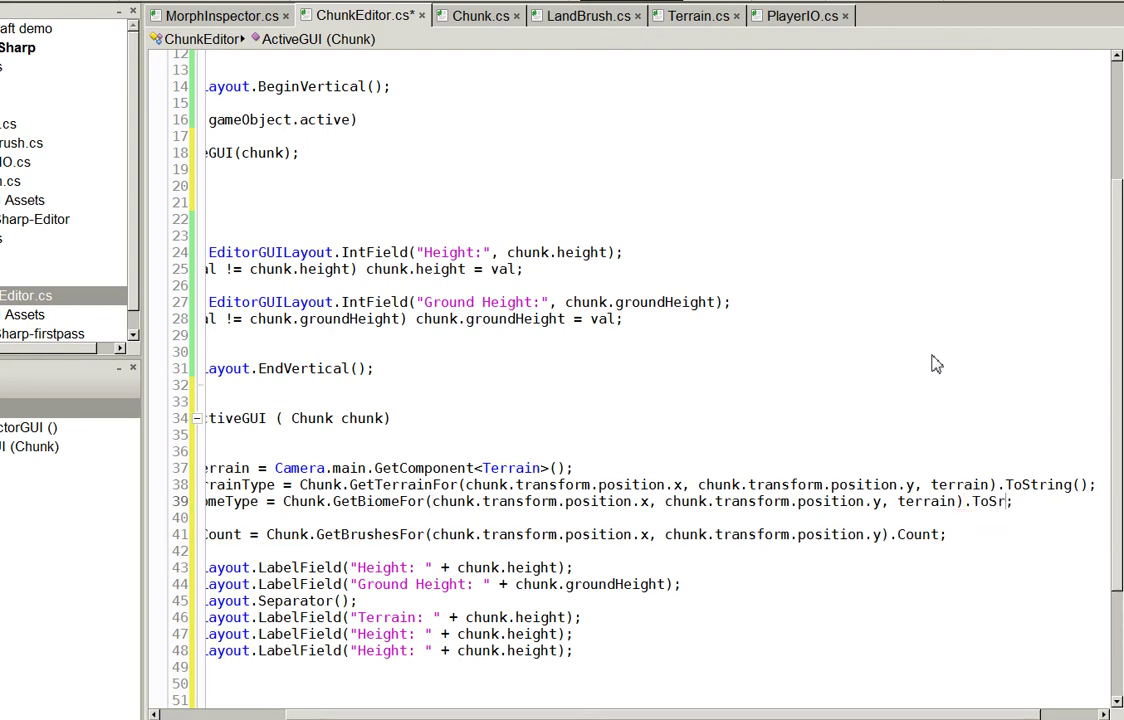
{"action": "key", "text": "BackSpace"}
{"action": "type", "text": "tring();"}
Make the Terrain label display terrainType
{"action": "key", "text": "Down"}
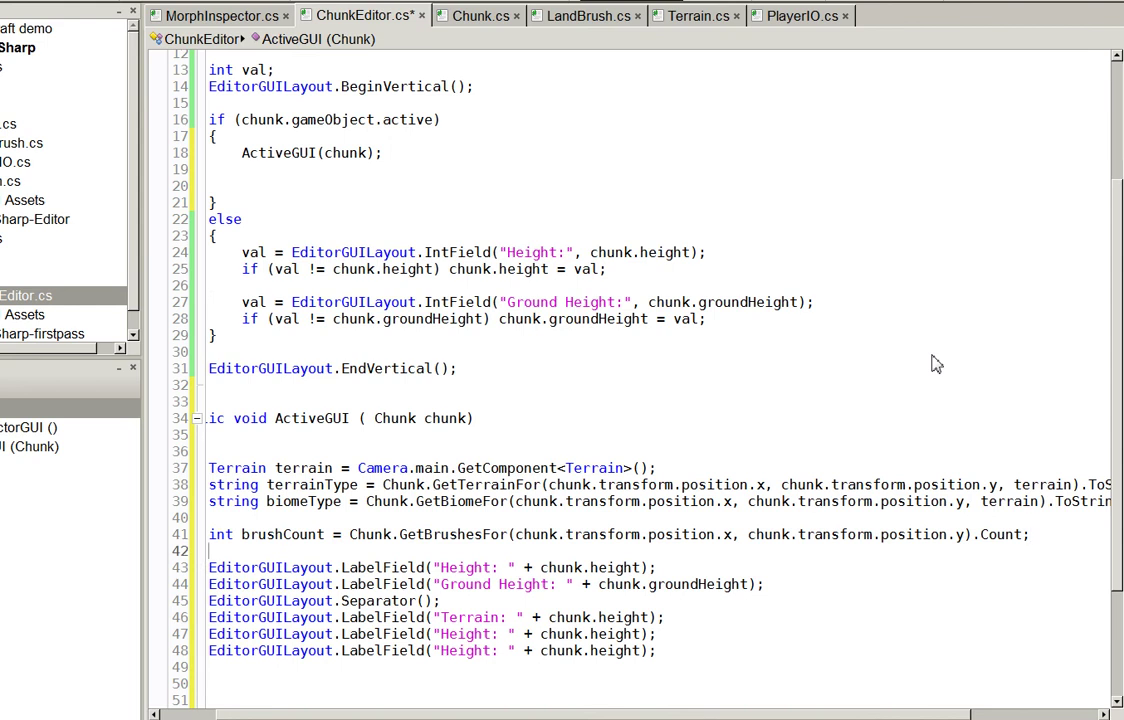
{"action": "key", "text": "Down"}
{"action": "key", "text": "Down"}
{"action": "key", "text": "Down"}
{"action": "key", "text": "Down"}
{"action": "key", "text": "Down"}
{"action": "key", "text": "End"}
{"action": "key", "text": "Left"}
{"action": "key", "text": "Left"}
{"action": "key", "text": "ctrl+shift+Left"}
{"action": "key", "text": "ctrl+shift+Left"}
{"action": "key", "text": "ctrl+shift+Left"}
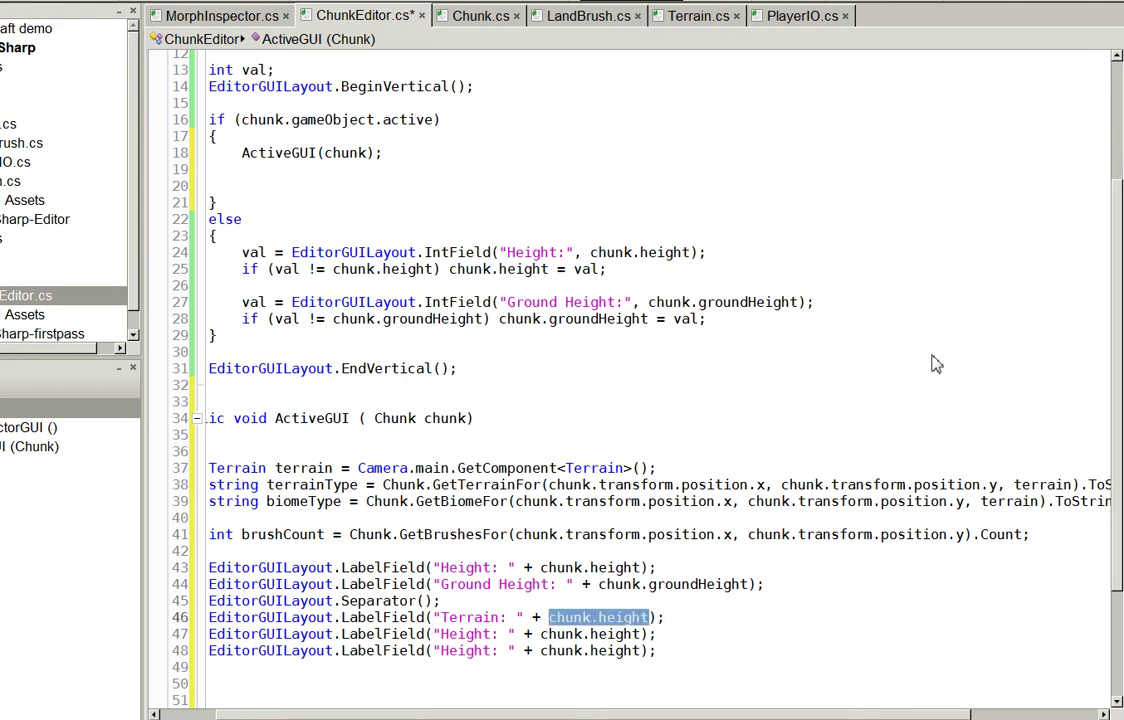
{"action": "type", "text": "terrainType"}
{"action": "key", "text": "Escape"}
{"action": "key", "text": "Down"}
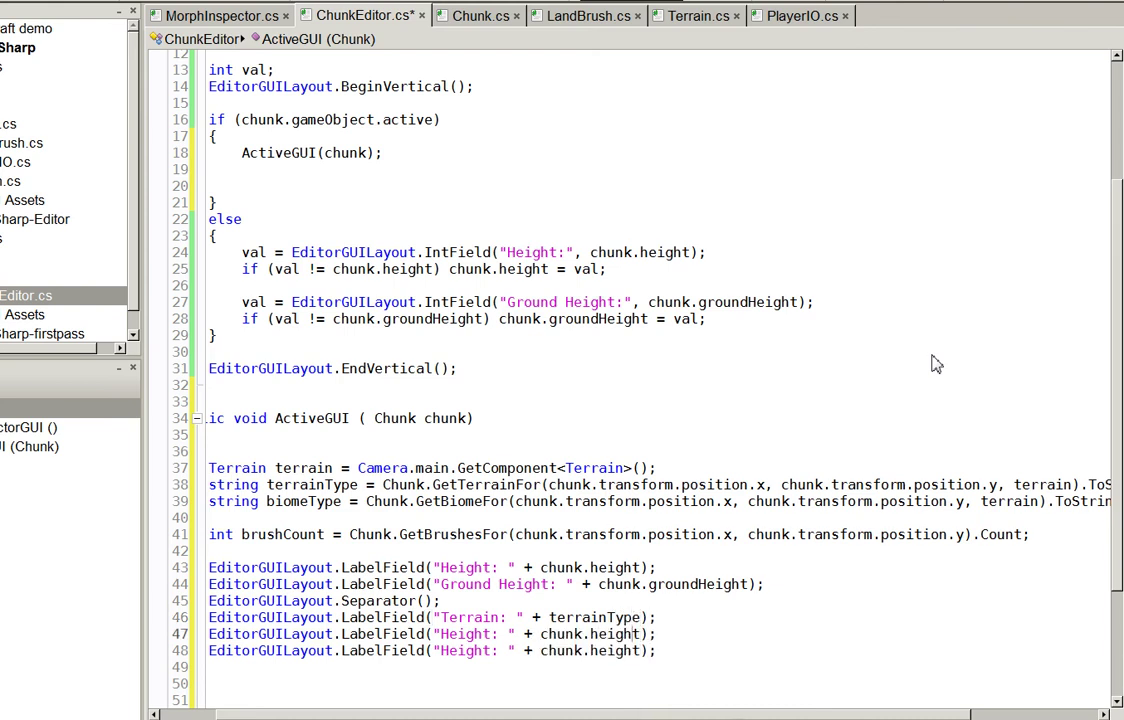
Turn the next label into Biome showing biomeType
{"action": "key", "text": "ctrl+shift+Left"}
{"action": "type", "text": "Biome"}
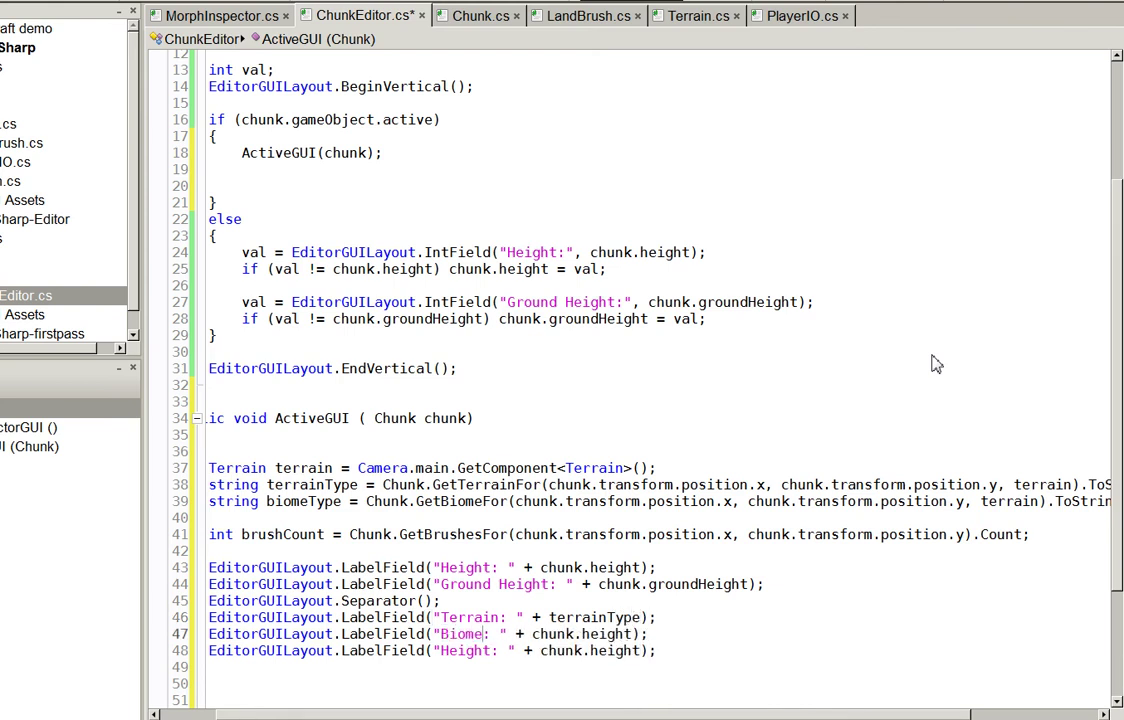
{"action": "key", "text": "ctrl+shift+Left"}
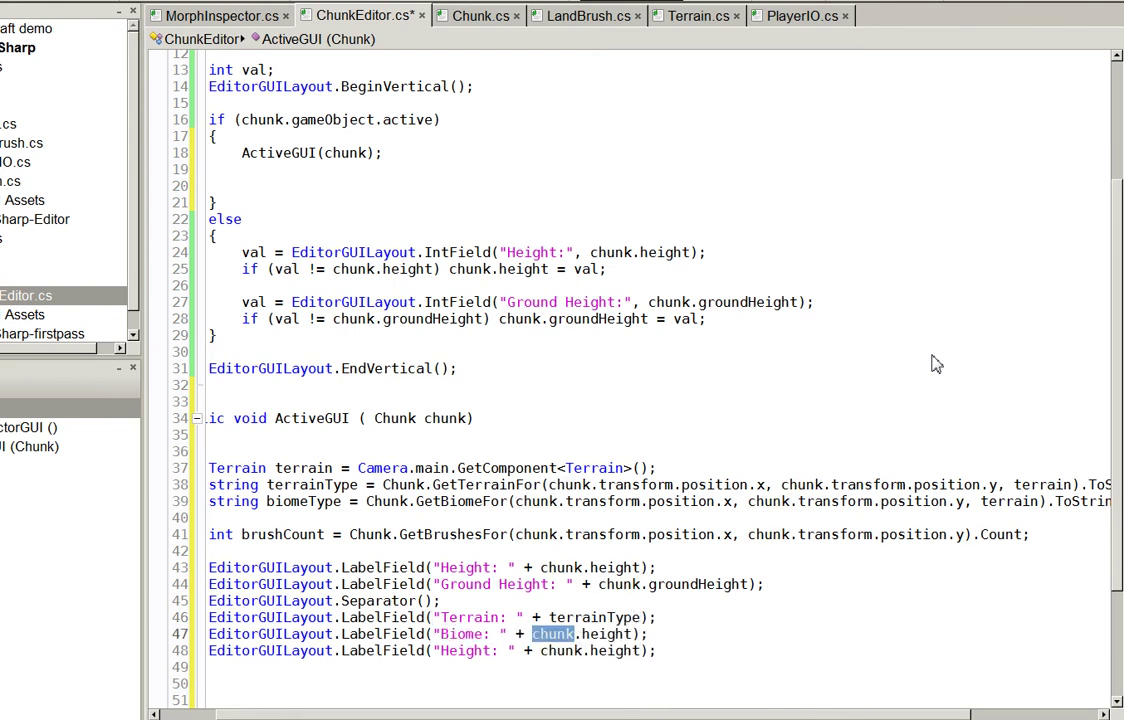
{"action": "type", "text": "biomeType"}
{"action": "key", "text": "Return"}
Turn the last label into Brushes showing brushCount, and save ChunkEditor.cs
{"action": "key", "text": "Down"}
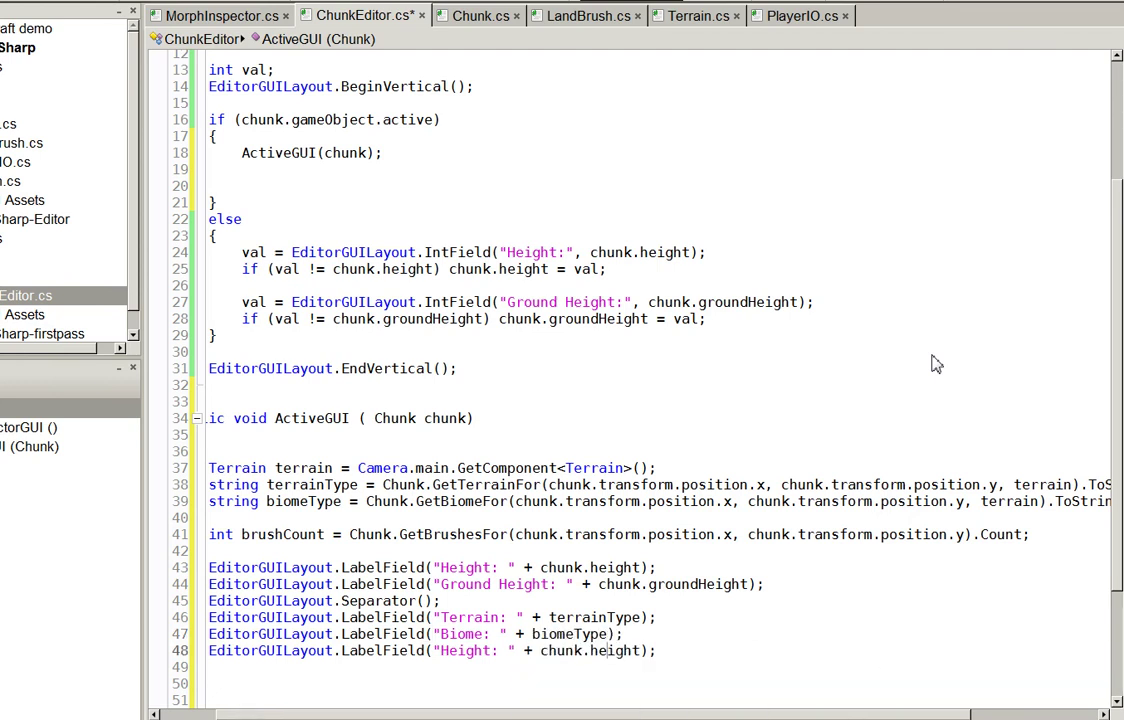
{"action": "key", "text": "ctrl+shift+Left"}
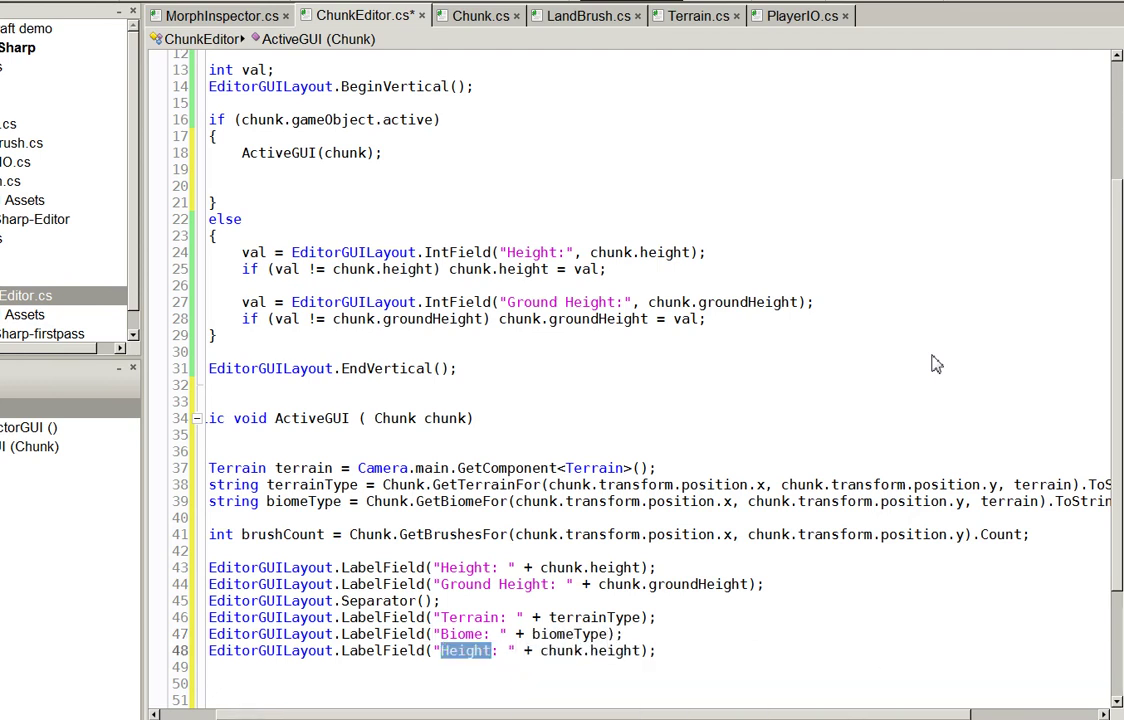
{"action": "type", "text": "Brushes"}
{"action": "key", "text": "End"}
{"action": "key", "text": "Left"}
{"action": "key", "text": "Left"}
{"action": "key", "text": "ctrl+shift+Left"}
{"action": "key", "text": "ctrl+shift+Left"}
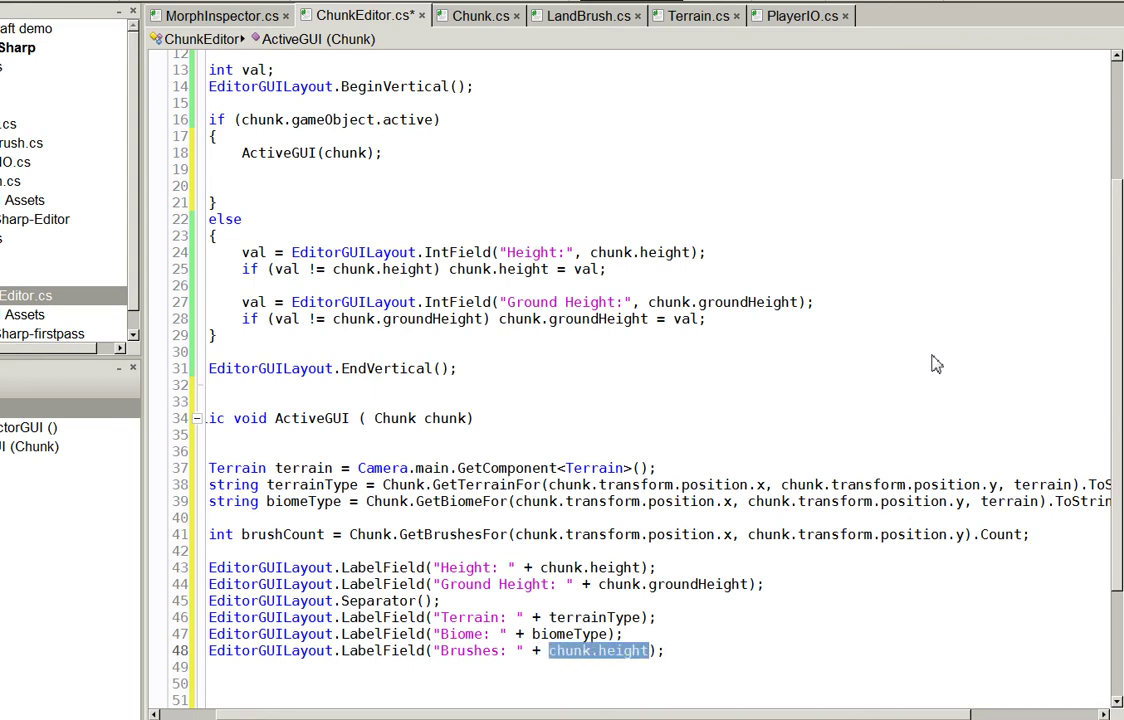
{"action": "type", "text": "brush"}
{"action": "key", "text": "Return"}
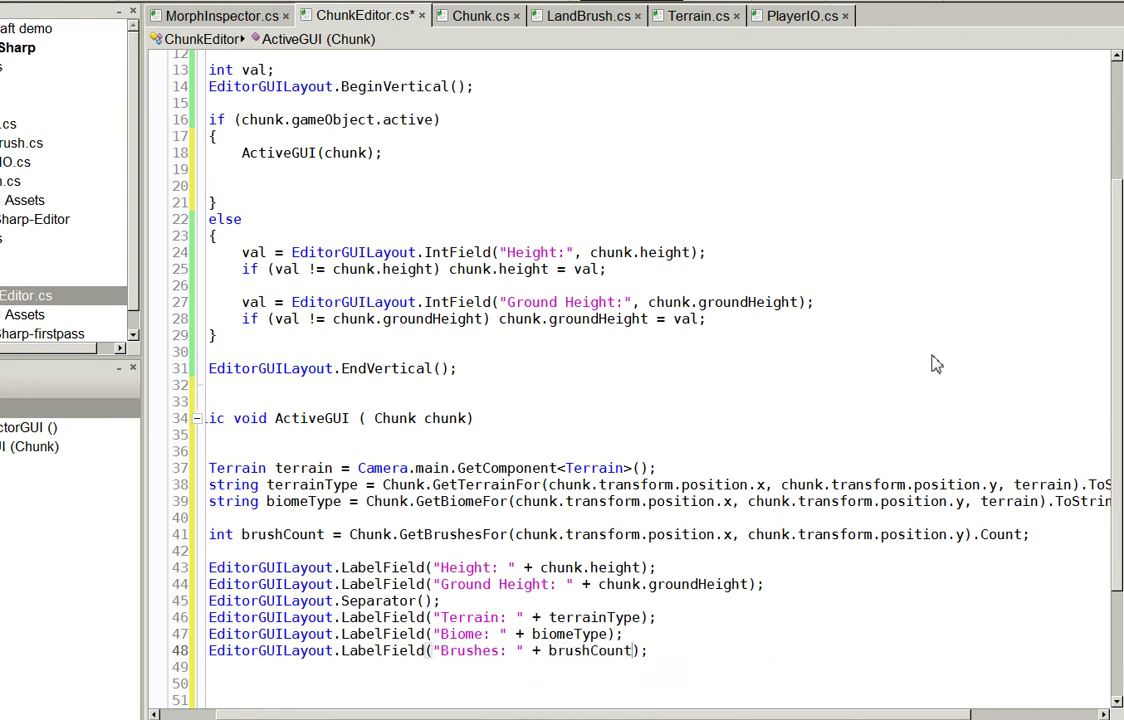
{"action": "key", "text": "ctrl+s"}
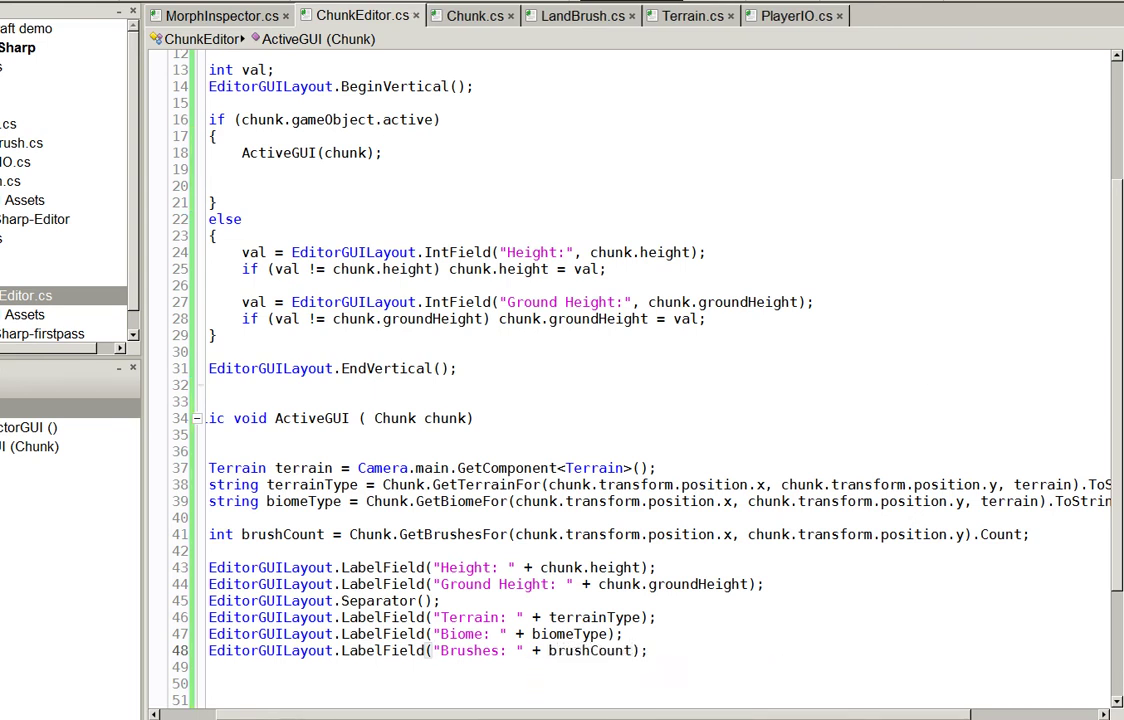
In Unity, stop the game, select the ChunkFab prefab, and start Play again
{"action": "key", "text": "alt+Tab"}
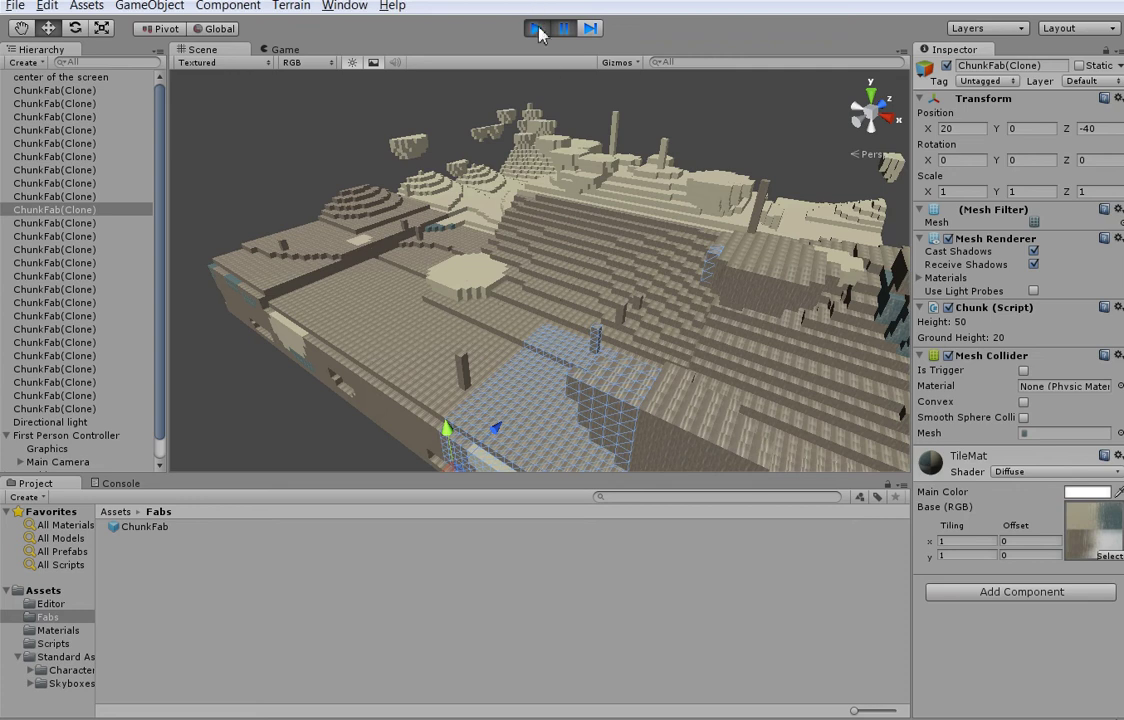
{"action": "left_click", "coordinate": [537, 29]}
{"action": "left_click", "coordinate": [150, 527]}
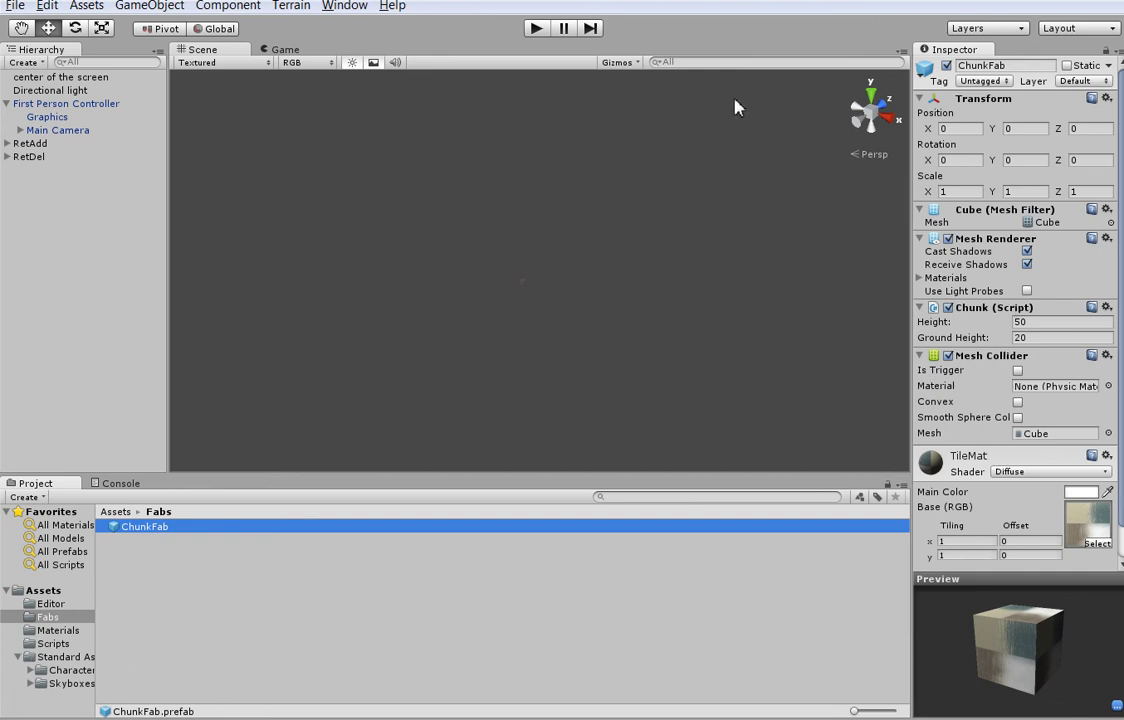
{"action": "left_click", "coordinate": [536, 29]}
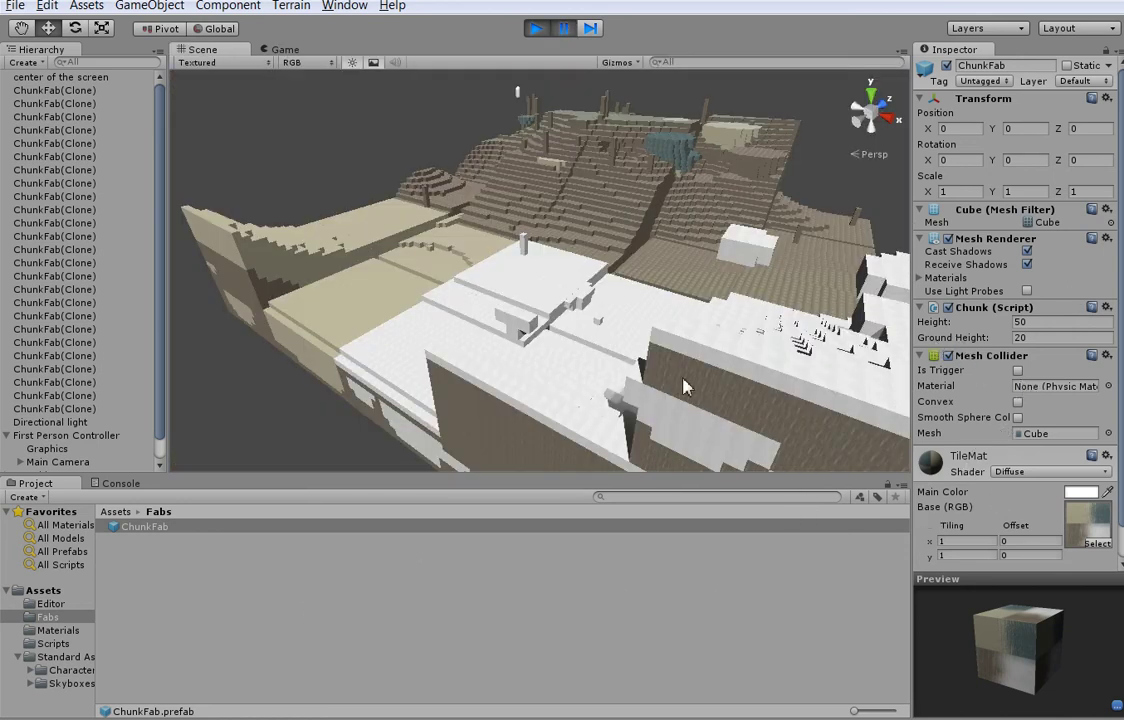
Select terrain chunks and read Terrain Highlands, Biome Forest, Brushes 8 in the Inspector
{"action": "left_click", "coordinate": [848, 415]}
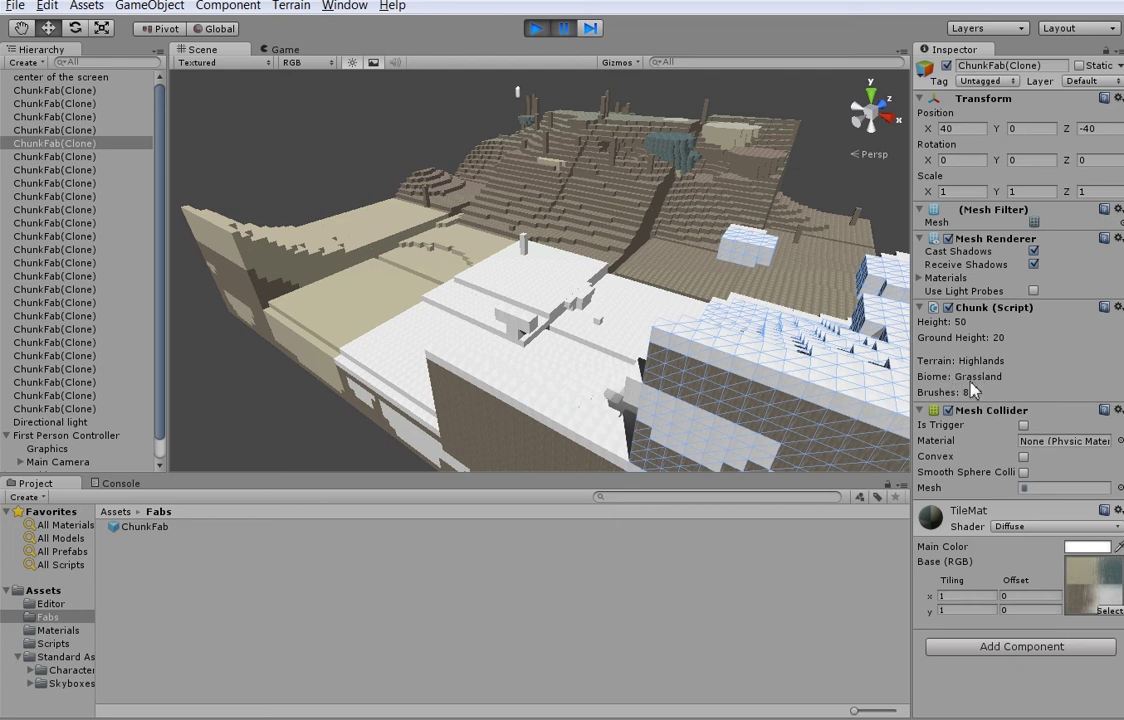
{"action": "scroll", "coordinate": [728, 366], "scroll_direction": "down", "scroll_amount": 5}
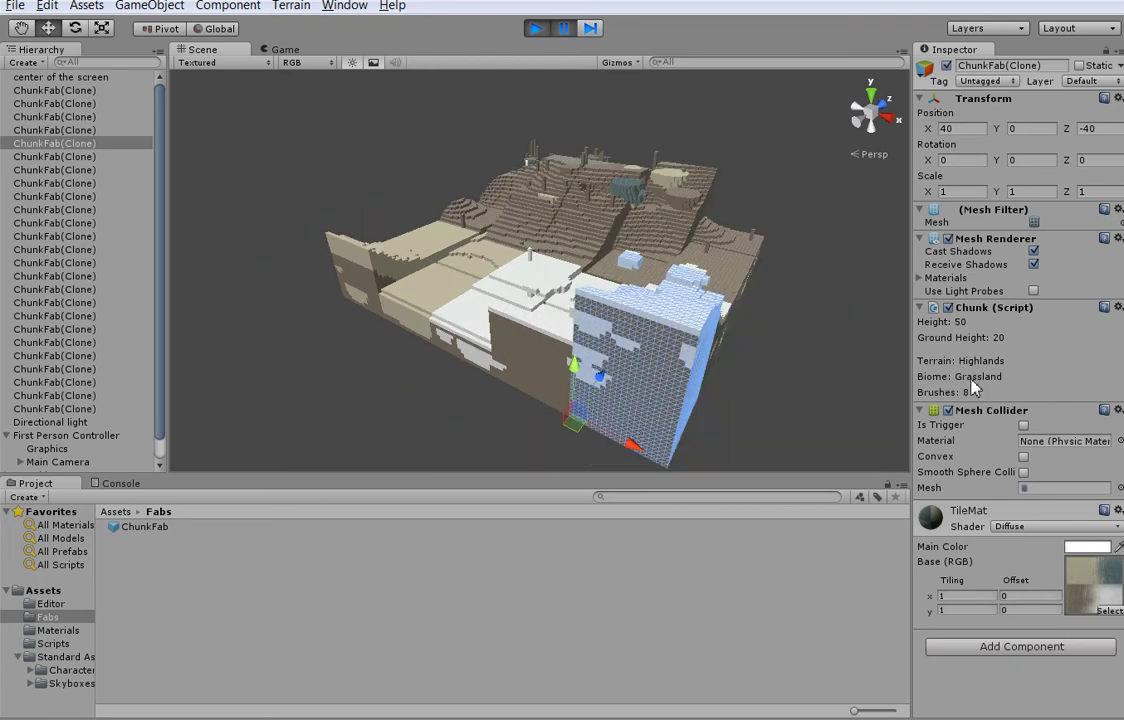
{"action": "left_click_drag", "start_coordinate": [625, 316], "coordinate": [897, 502], "text": "alt"}
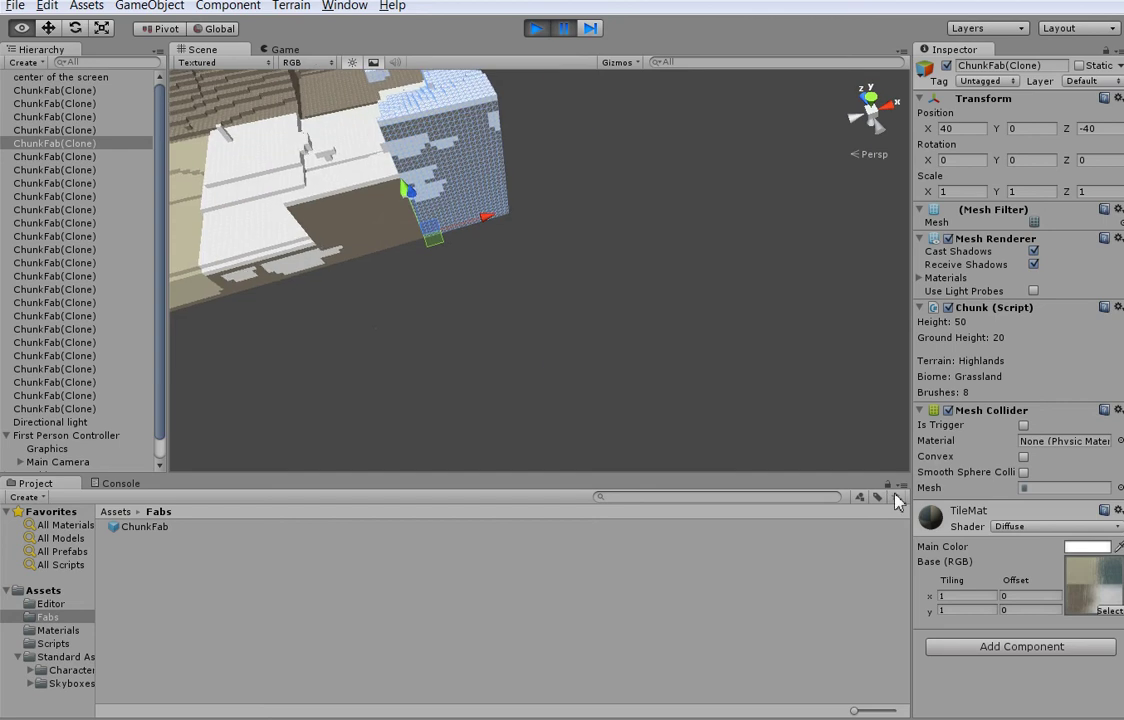
{"action": "left_click_drag", "start_coordinate": [457, 311], "coordinate": [590, 359], "text": "alt"}
{"action": "left_click", "coordinate": [398, 336]}
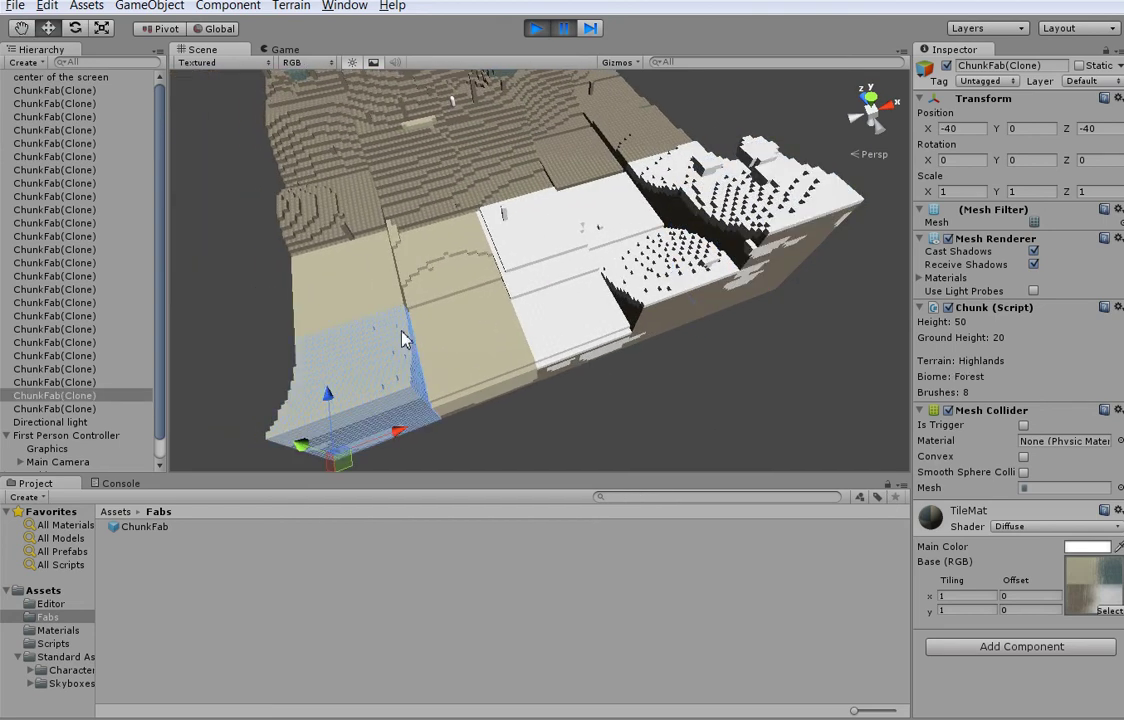
{"action": "scroll", "coordinate": [400, 340], "scroll_direction": "up", "scroll_amount": 3}
{"action": "scroll", "coordinate": [472, 334], "scroll_direction": "up", "scroll_amount": 3}
{"action": "scroll", "coordinate": [535, 319], "scroll_direction": "up", "scroll_amount": 2}
{"action": "scroll", "coordinate": [515, 344], "scroll_direction": "up", "scroll_amount": 2}
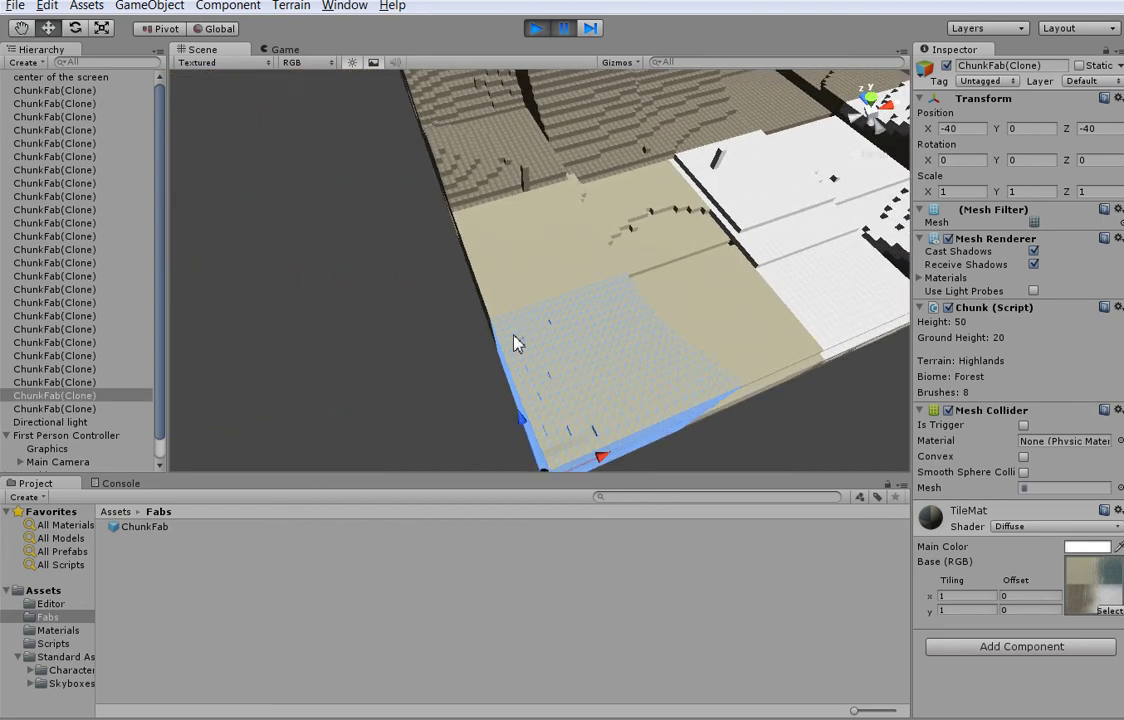
{"action": "mouse_move", "coordinate": [515, 344]}
{"action": "left_mouse_down", "text": "alt"}
{"action": "mouse_move", "coordinate": [658, 278]}
{"action": "mouse_move", "coordinate": [479, 316]}
{"action": "mouse_move", "coordinate": [522, 311]}
{"action": "left_mouse_up", "text": "alt"}
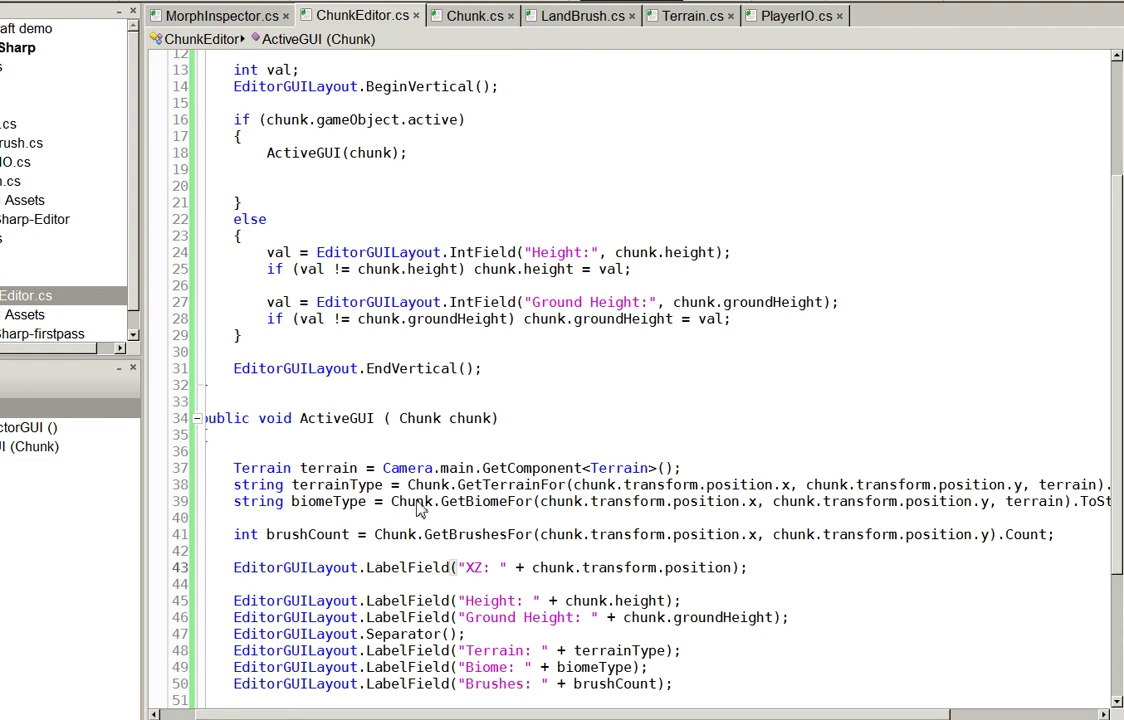
Highlight the Camera.main.GetComponent<Terrain>() lookup on line 37 and select the word Terrain
{"action": "left_click_drag", "start_coordinate": [383, 468], "coordinate": [673, 475]}
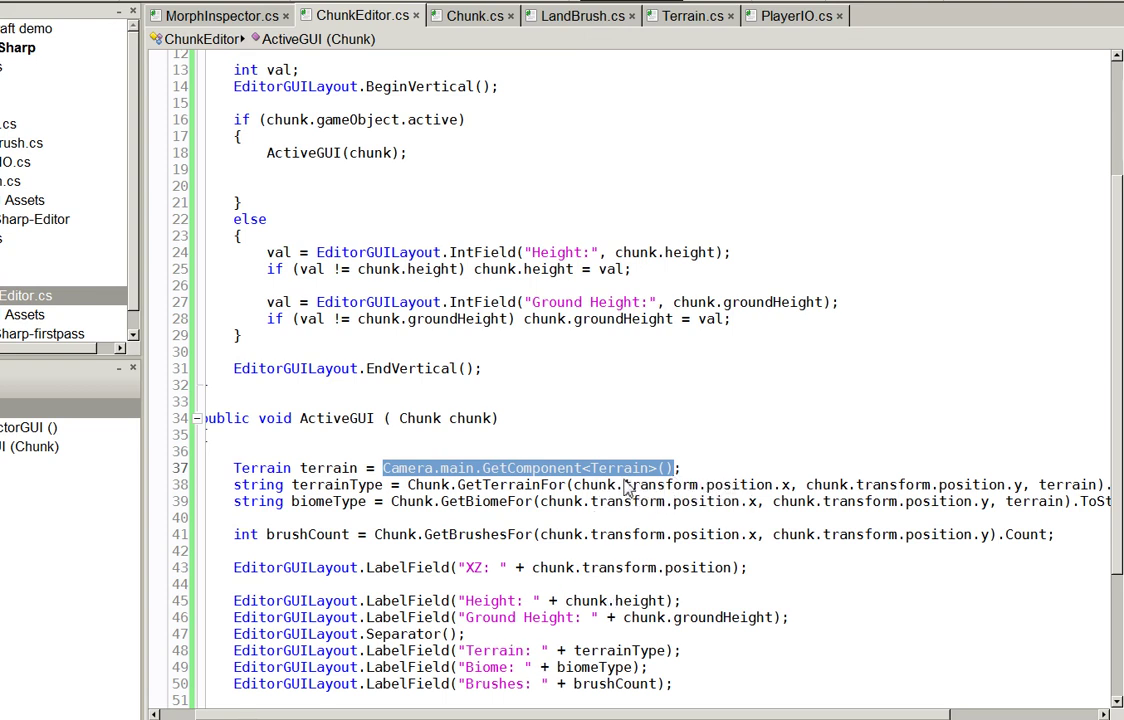
{"action": "left_click", "coordinate": [627, 485]}
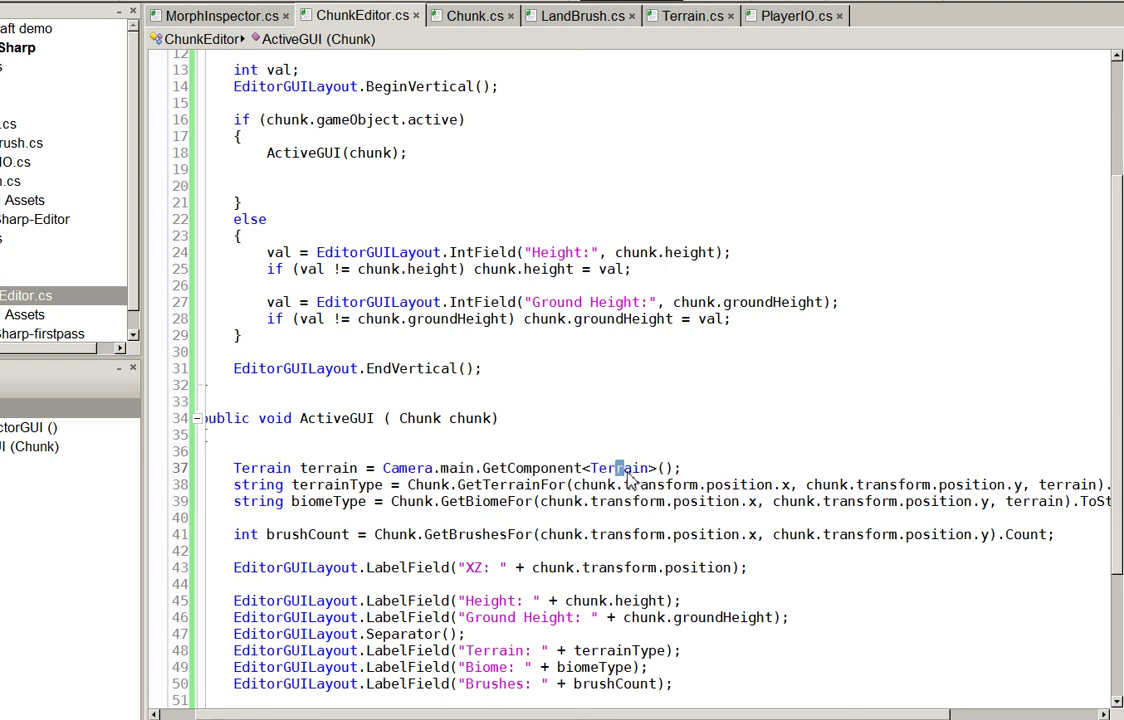
{"action": "double_click", "coordinate": [618, 467]}
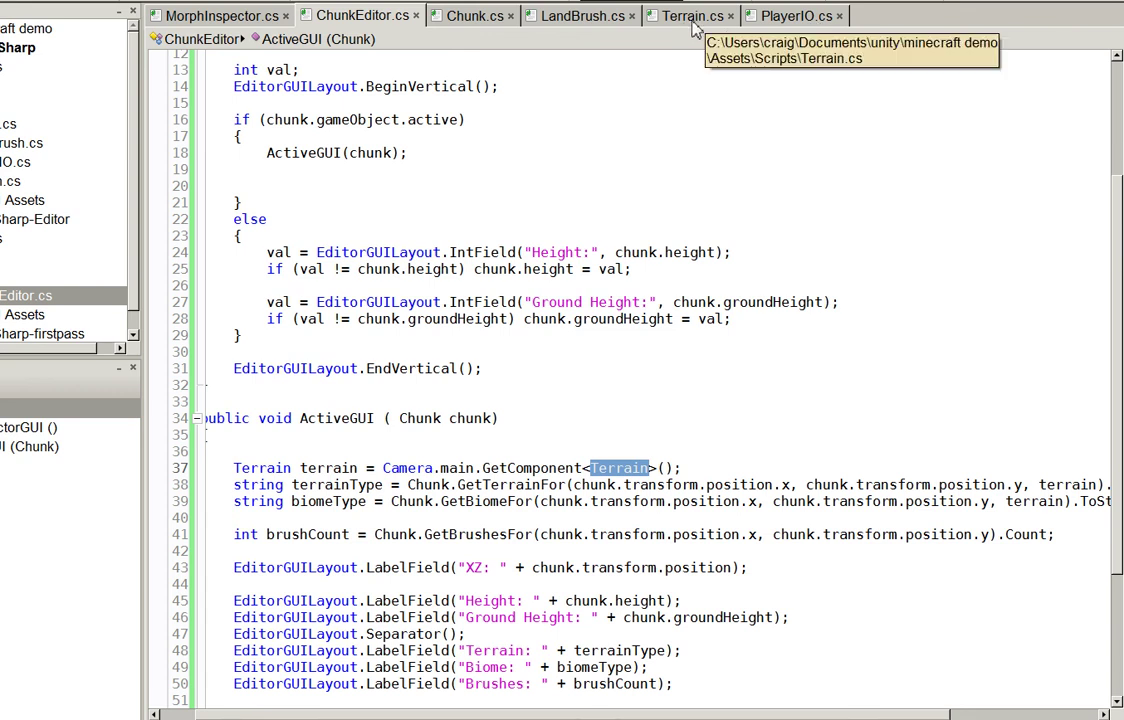
In Terrain.cs, add a public static Terrain active field set to this in Start, and save
{"action": "left_click", "coordinate": [693, 16]}
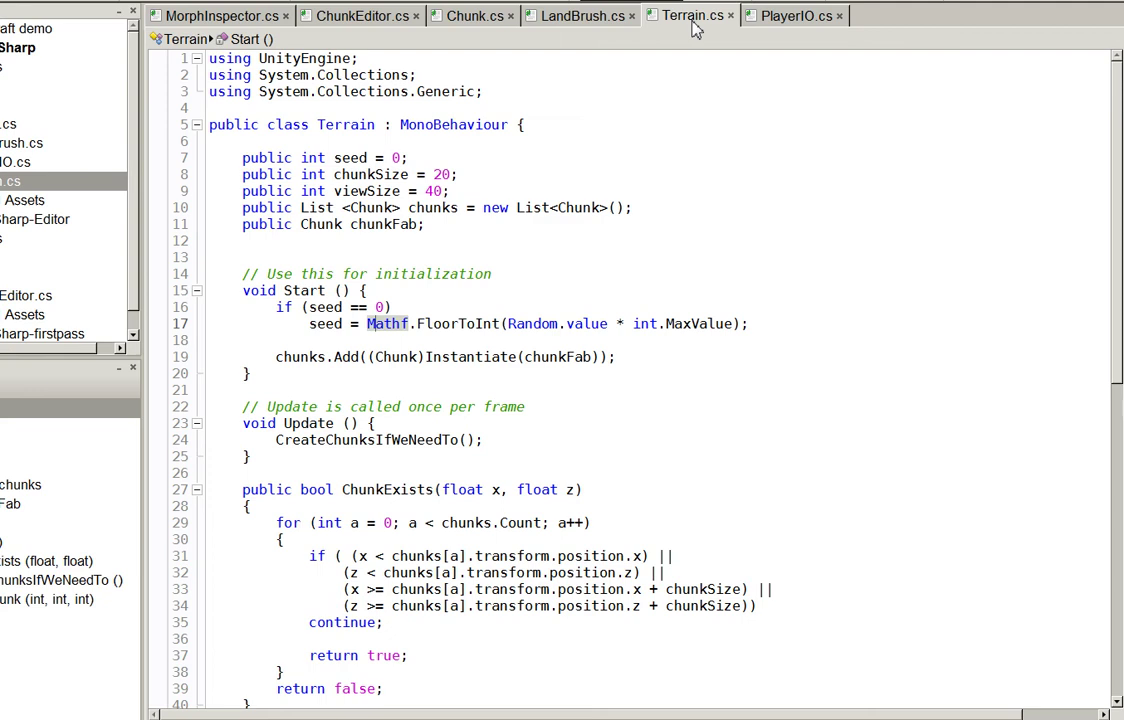
{"action": "left_click", "coordinate": [537, 246]}
{"action": "key", "text": "Return"}
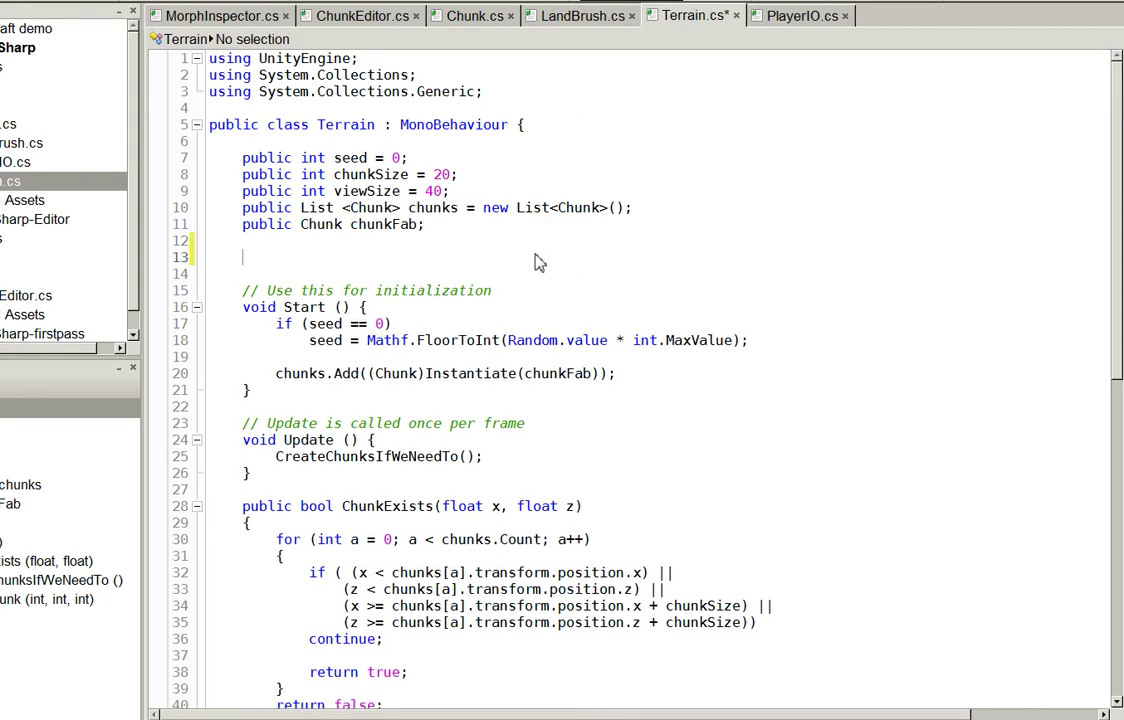
{"action": "type", "text": "public static Terr"}
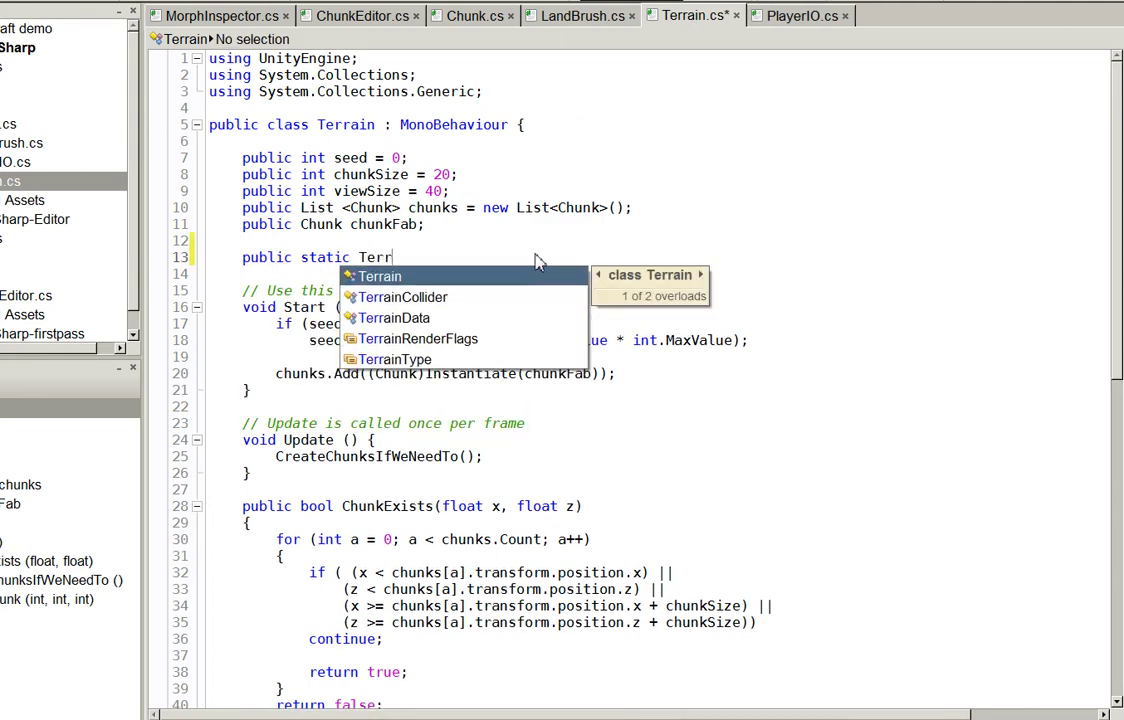
{"action": "type", "text": "ain active"}
{"action": "key", "text": "Down"}
{"action": "key", "text": "Down"}
{"action": "key", "text": "Down"}
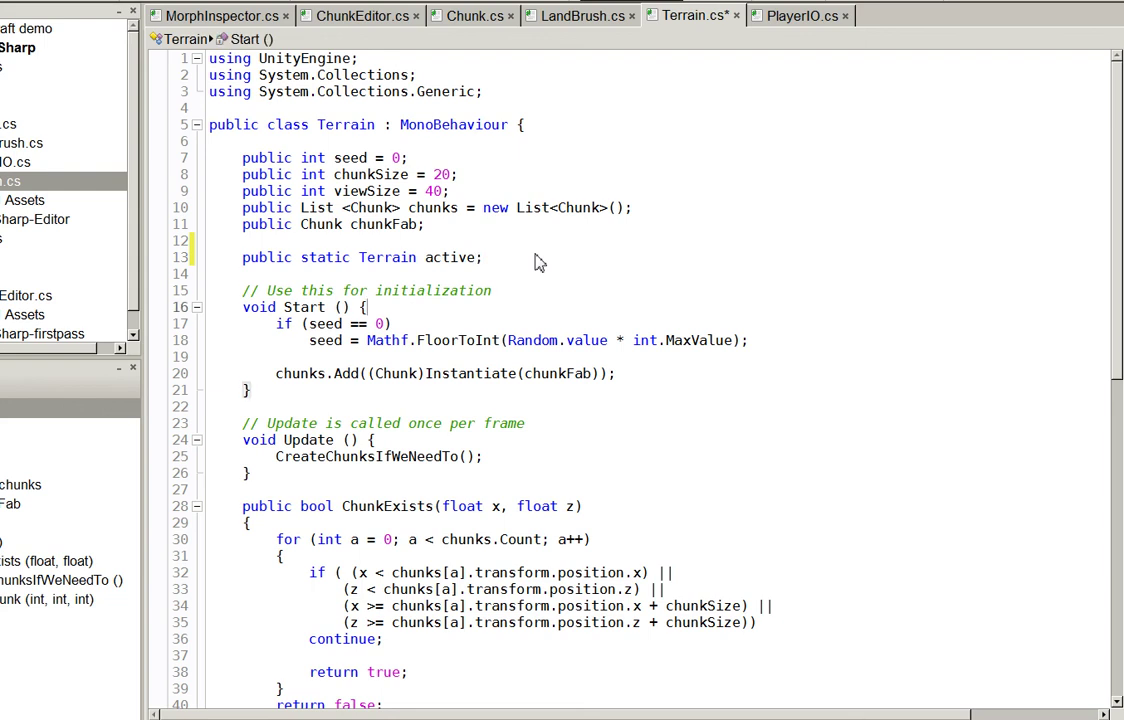
{"action": "key", "text": "Return"}
{"action": "type", "text": "active = t"}
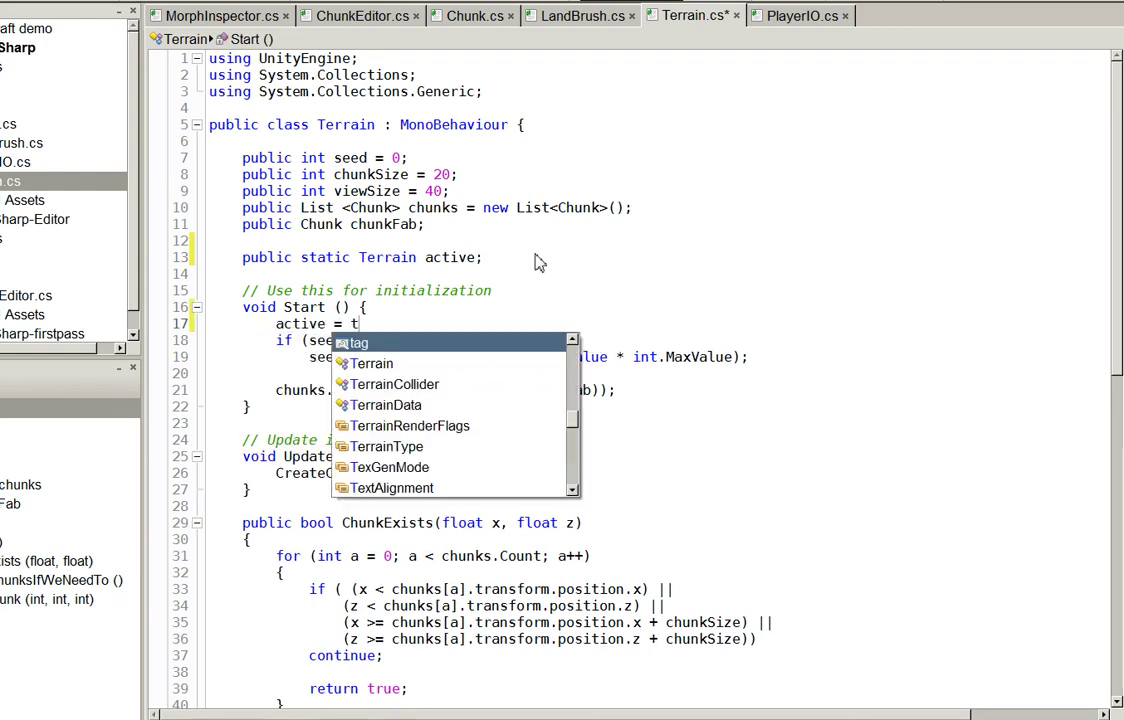
{"action": "type", "text": "errain;"}
{"action": "key", "text": "BackSpace"}
{"action": "key", "text": "BackSpace"}
{"action": "key", "text": "BackSpace"}
{"action": "type", "text": "this;"}
{"action": "key", "text": "Return"}
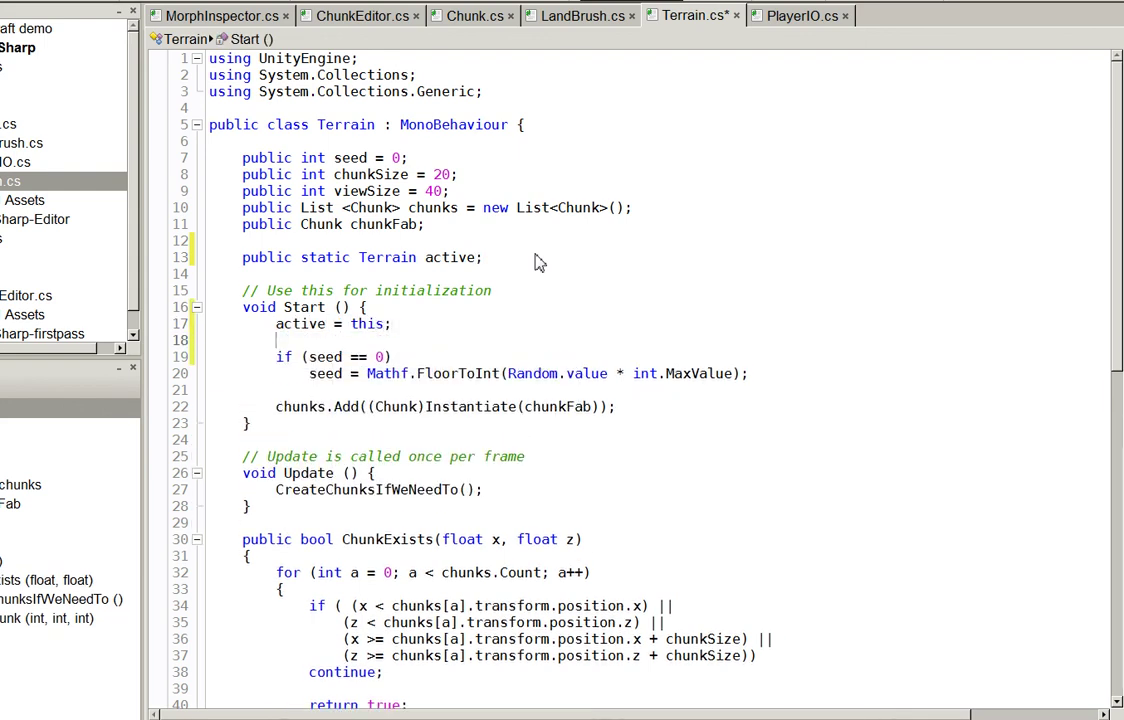
{"action": "key", "text": "ctrl+s"}
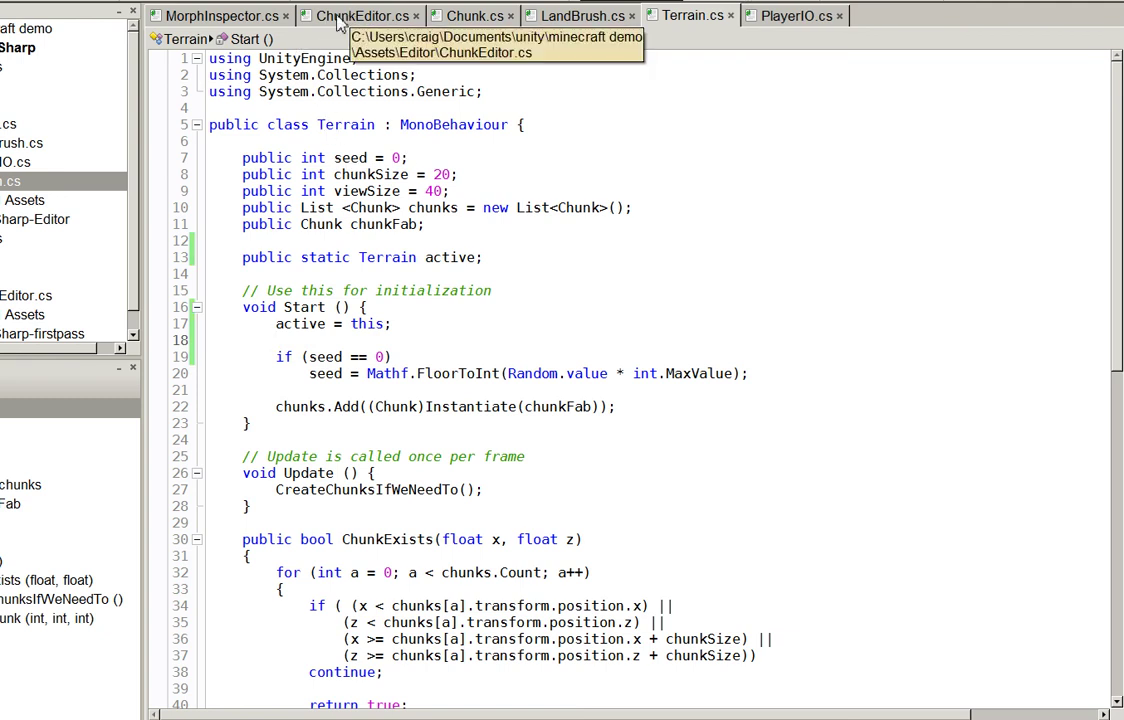
Replace ChunkEditor's camera-based terrain lookup with Terrain.active and save
{"action": "left_click", "coordinate": [340, 24]}
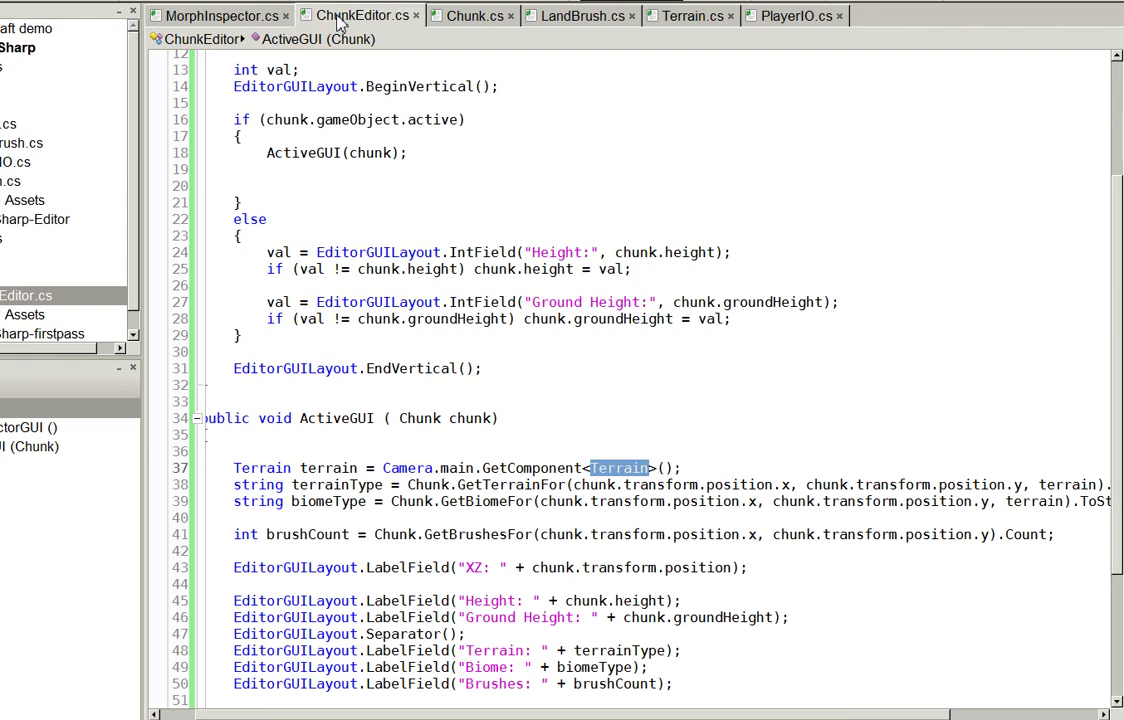
{"action": "left_click", "coordinate": [383, 468]}
{"action": "key", "text": "shift+End"}
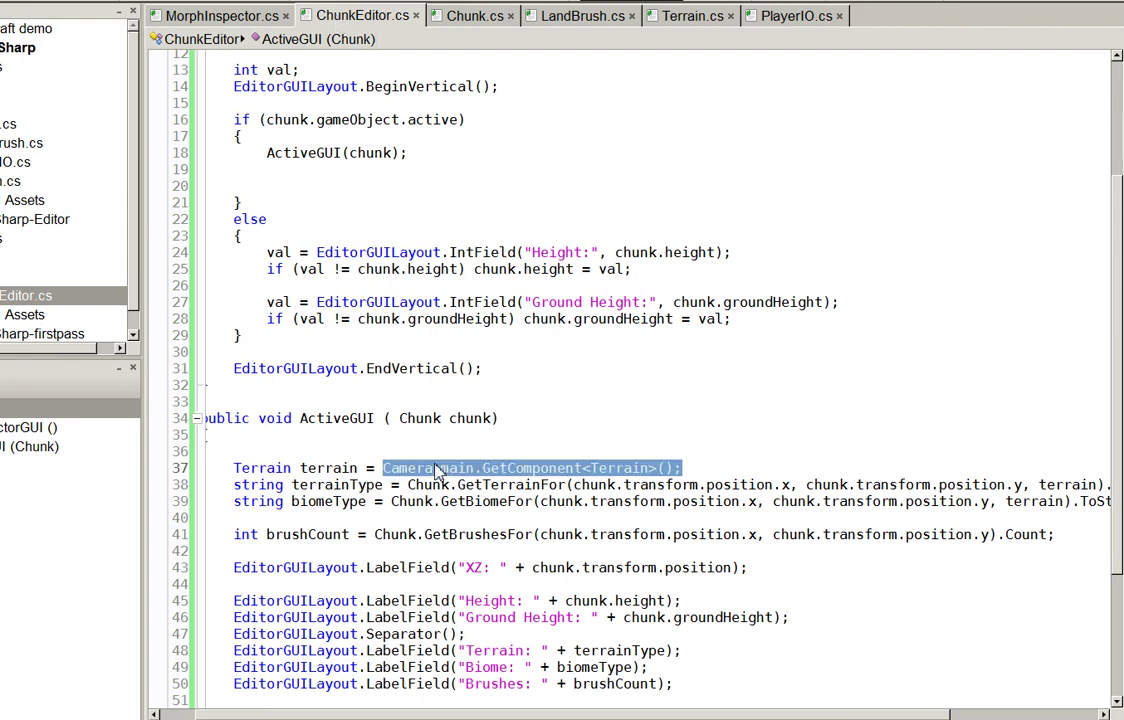
{"action": "type", "text": "Terrain.terr"}
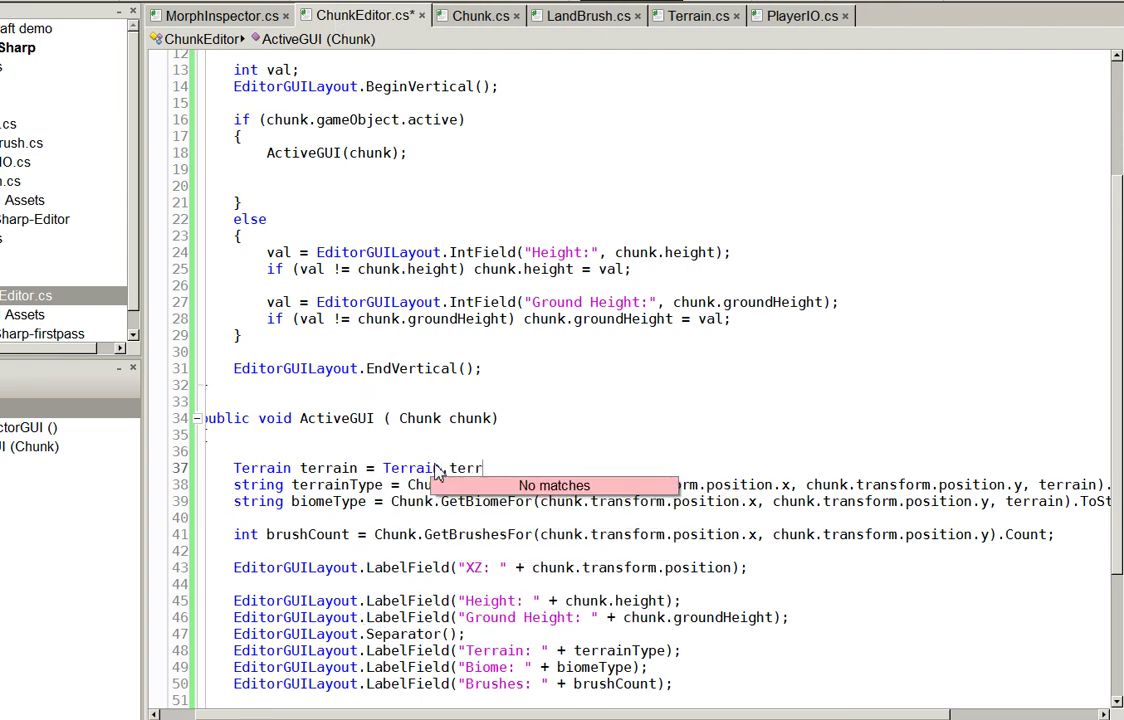
{"action": "key", "text": "BackSpace"}
{"action": "key", "text": "BackSpace"}
{"action": "key", "text": "BackSpace"}
{"action": "type", "text": "active;"}
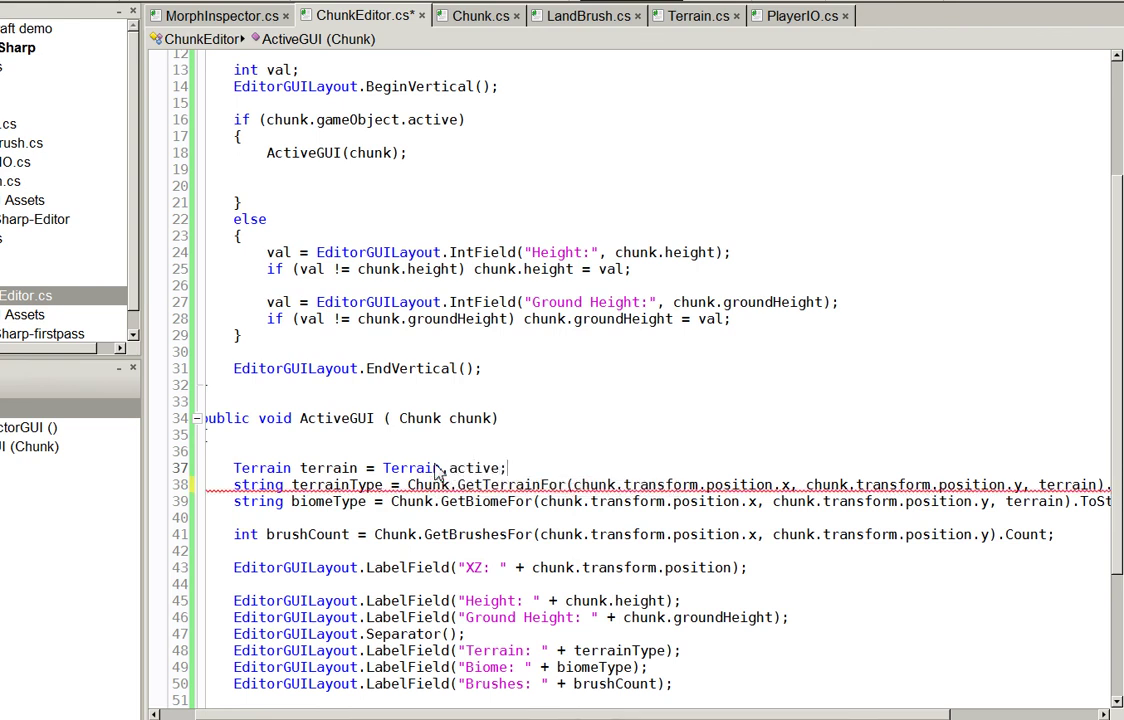
{"action": "key", "text": "ctrl+s"}
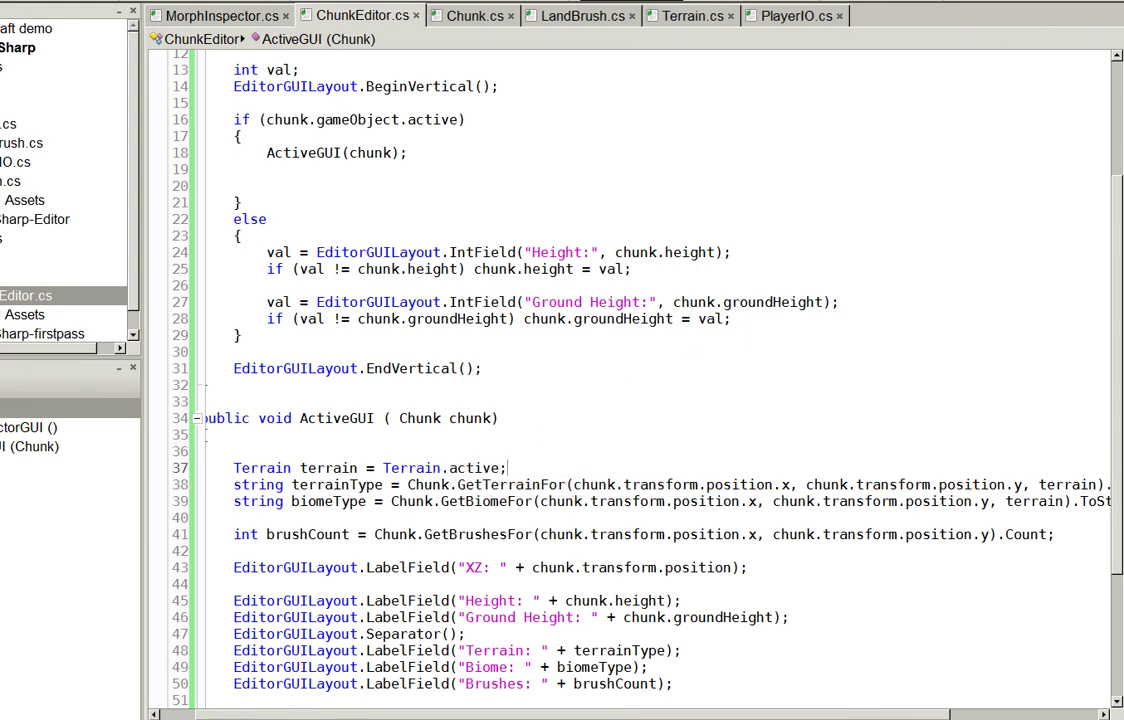
Select a chunk, run the game and frame it, seeing Terrain Lowlands, Biome Grassland, Brushes 8
{"action": "key", "text": "alt+Tab"}
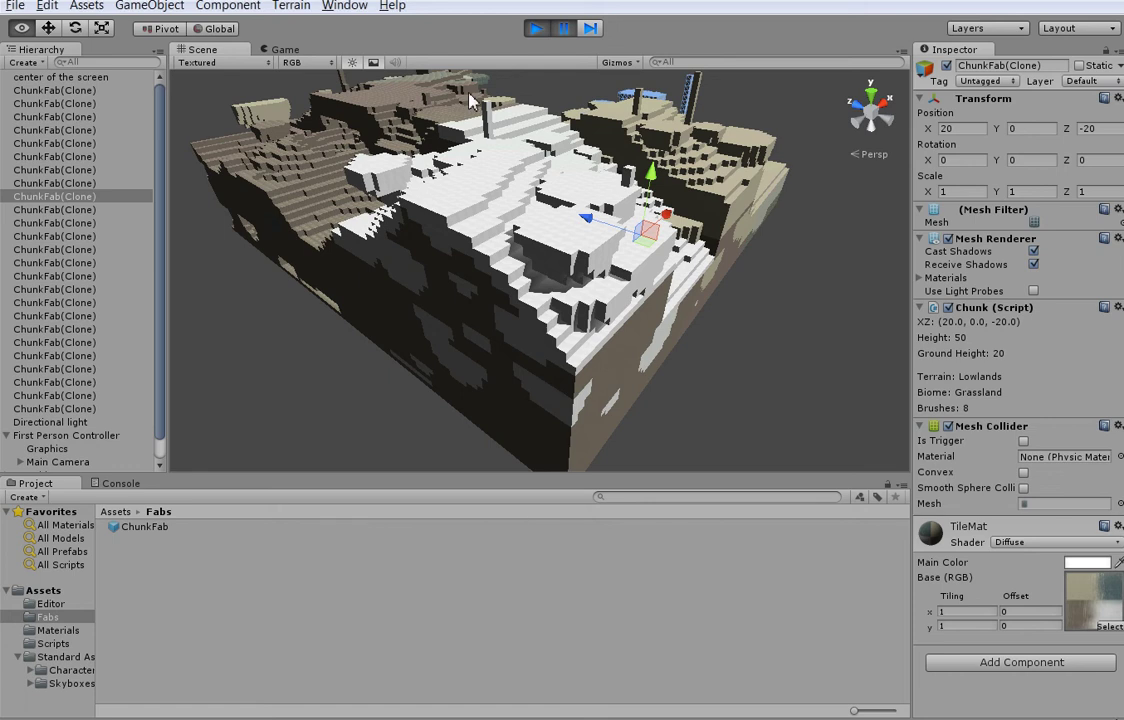
{"action": "left_click", "coordinate": [578, 165]}
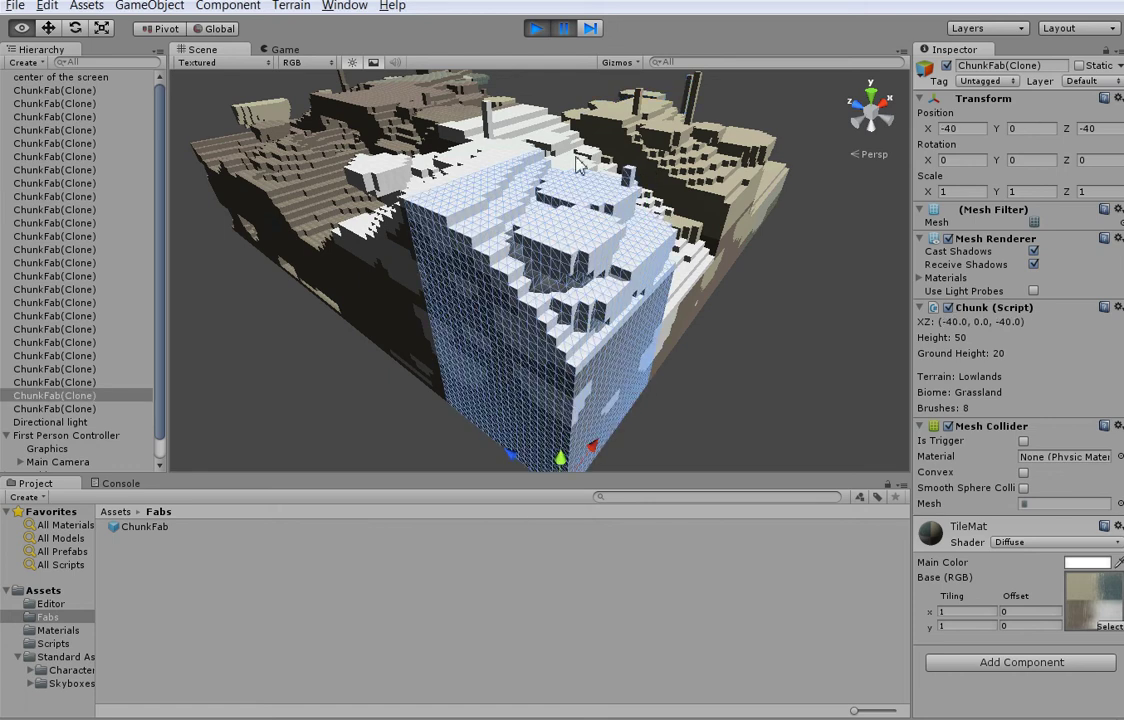
{"action": "left_click", "coordinate": [537, 29]}
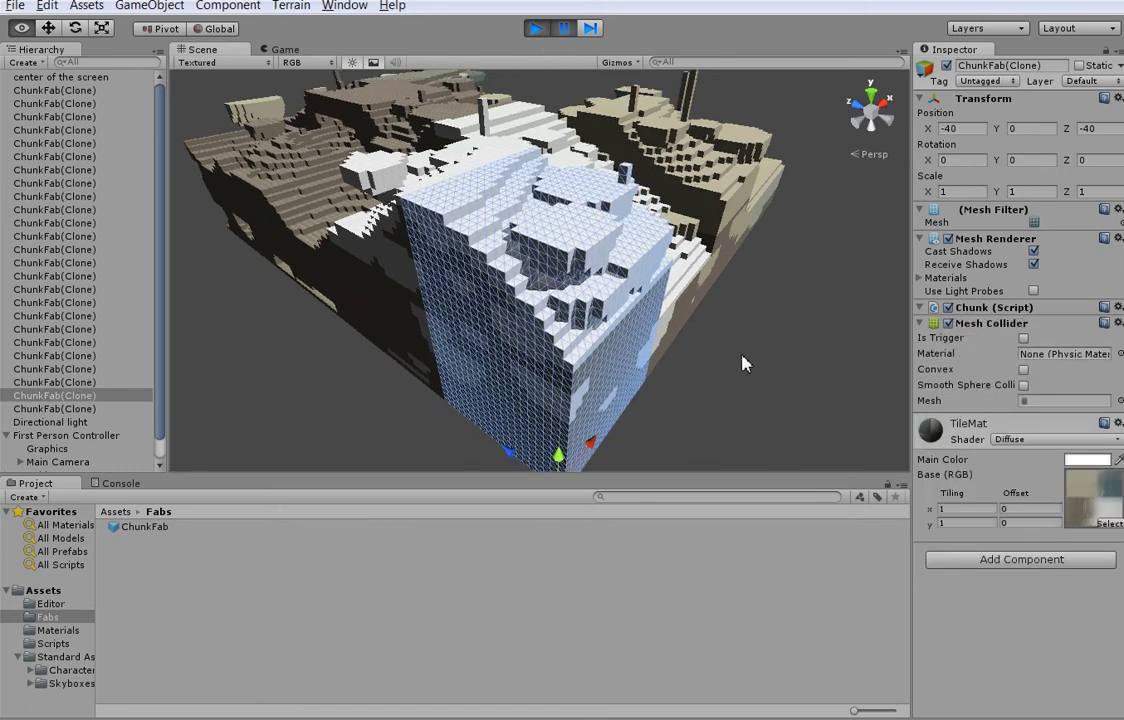
{"action": "left_click_drag", "start_coordinate": [743, 363], "coordinate": [743, 382], "text": "alt"}
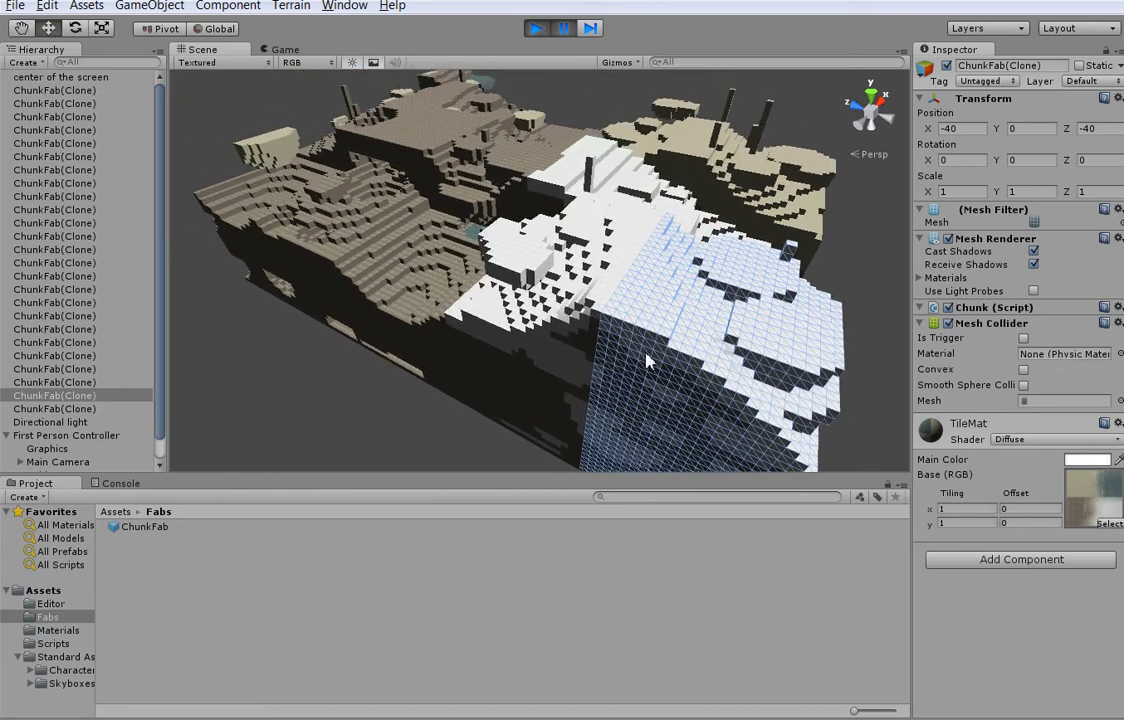
{"action": "key", "text": "f"}
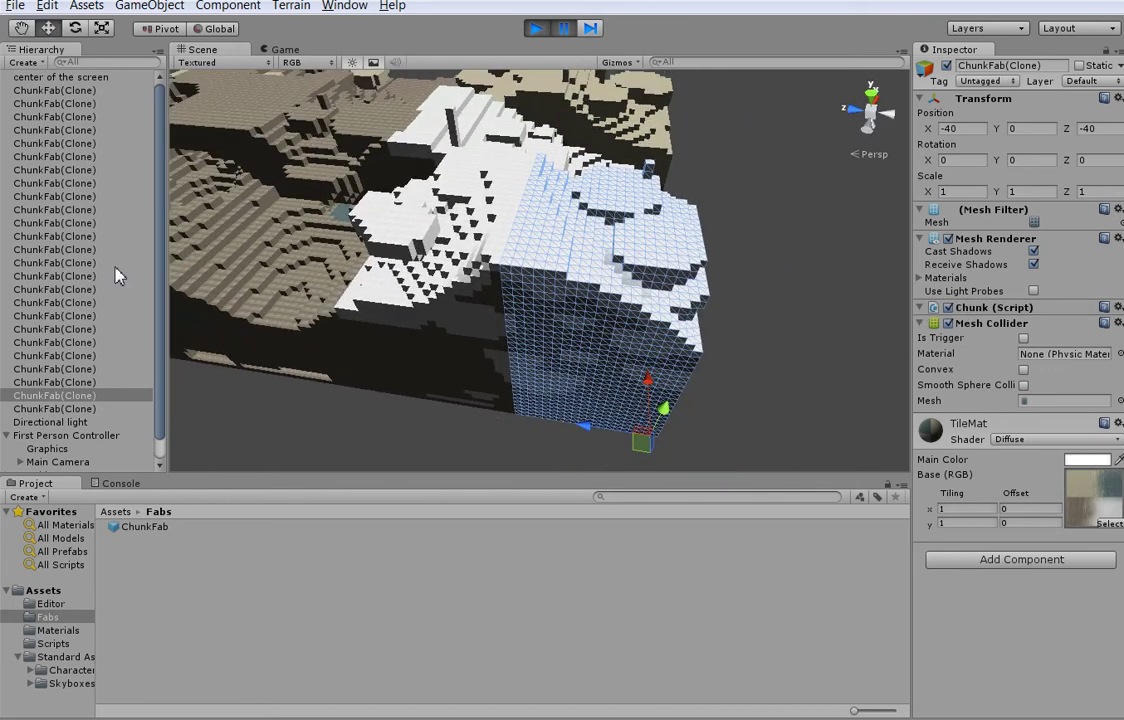
{"action": "key", "text": "alt+Tab"}
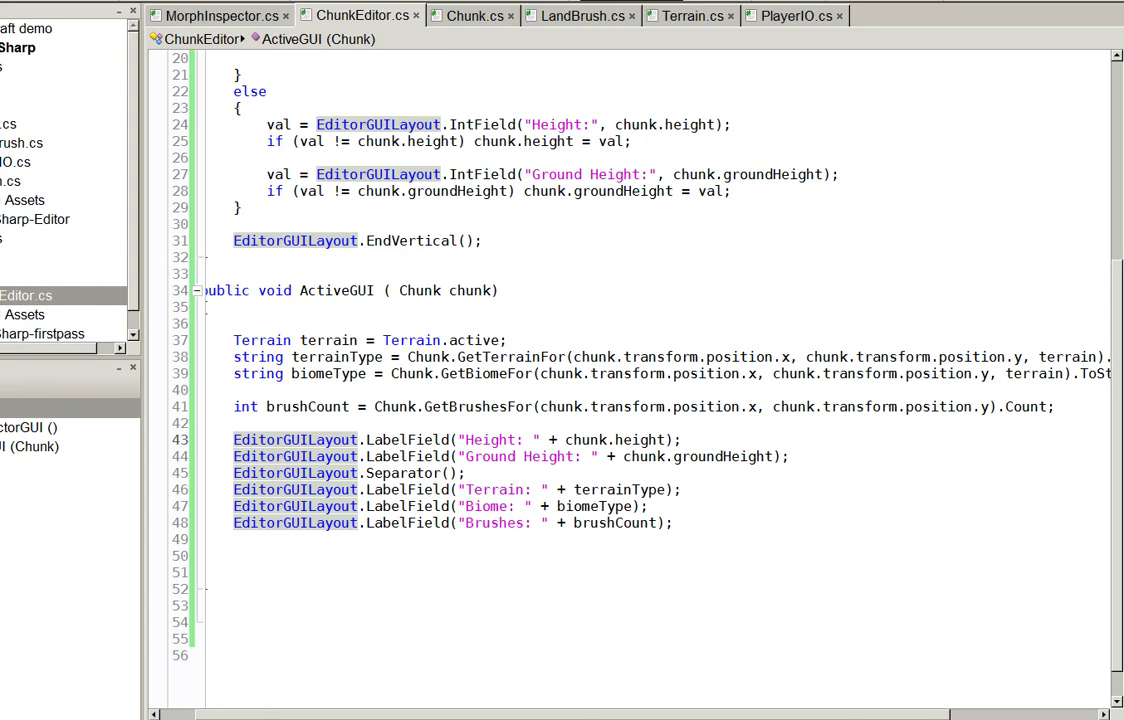
Change position.y to position.z on lines 38, 39 and 41, then save
{"action": "double_click", "coordinate": [987, 357]}
{"action": "type", "text": "z"}
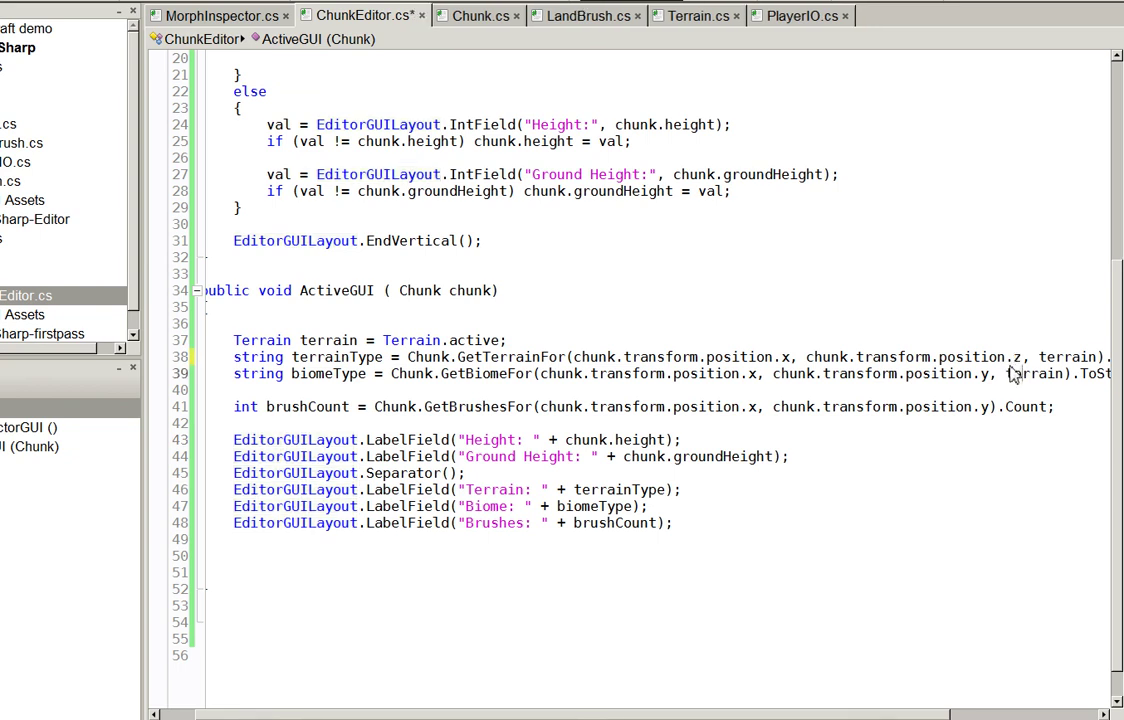
{"action": "key", "text": "BackSpace"}
{"action": "type", "text": "z"}
{"action": "key", "text": "Down"}
{"action": "key", "text": "Down"}
{"action": "key", "text": "BackSpace"}
{"action": "type", "text": "z"}
{"action": "key", "text": "ctrl+s"}
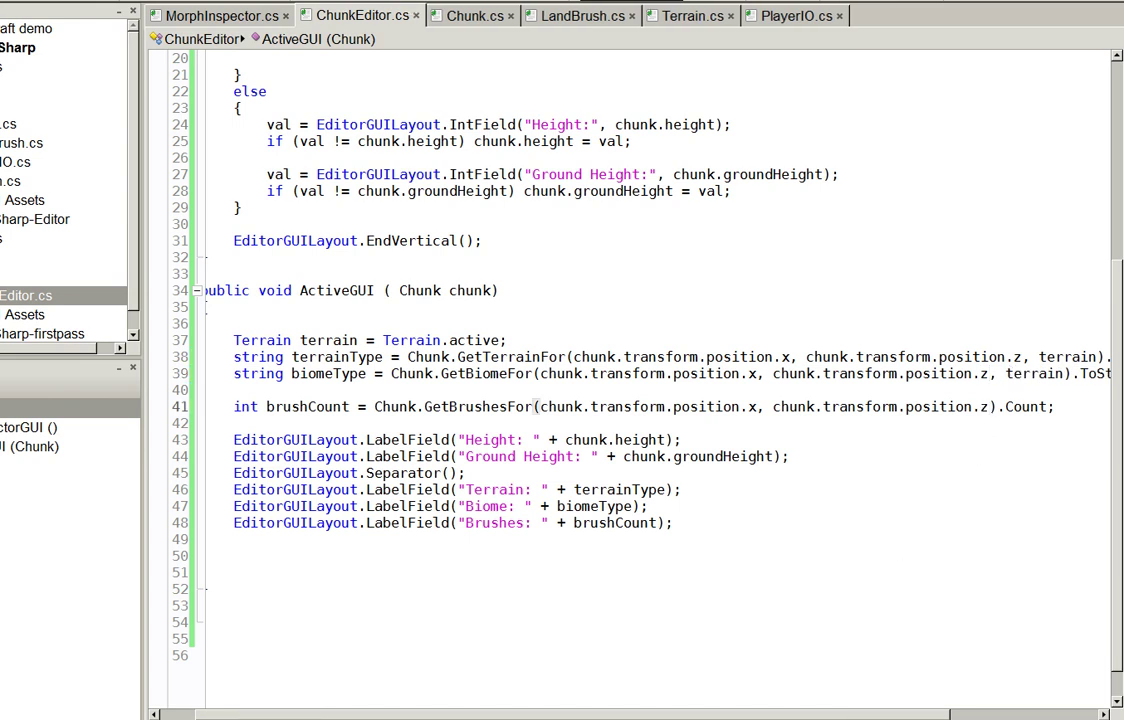
{"action": "key", "text": "alt+Tab"}
Restart the game and select a terrain chunk in the Scene view to inspect
{"action": "left_click", "coordinate": [537, 29]}
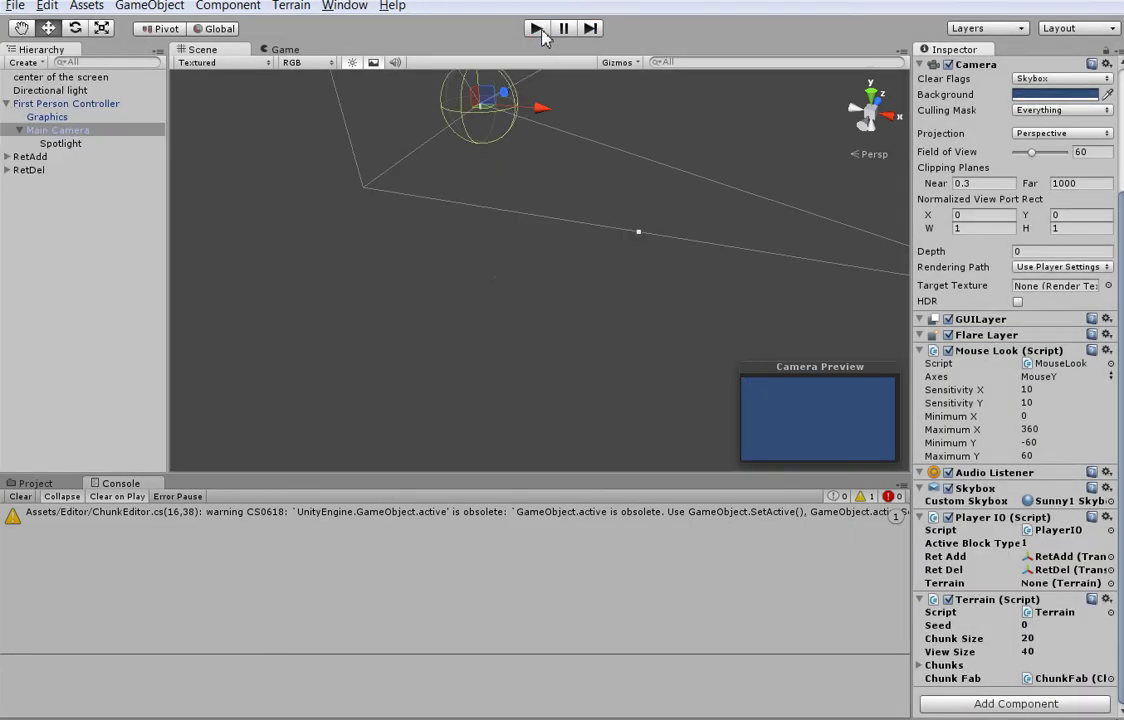
{"action": "left_click", "coordinate": [538, 30]}
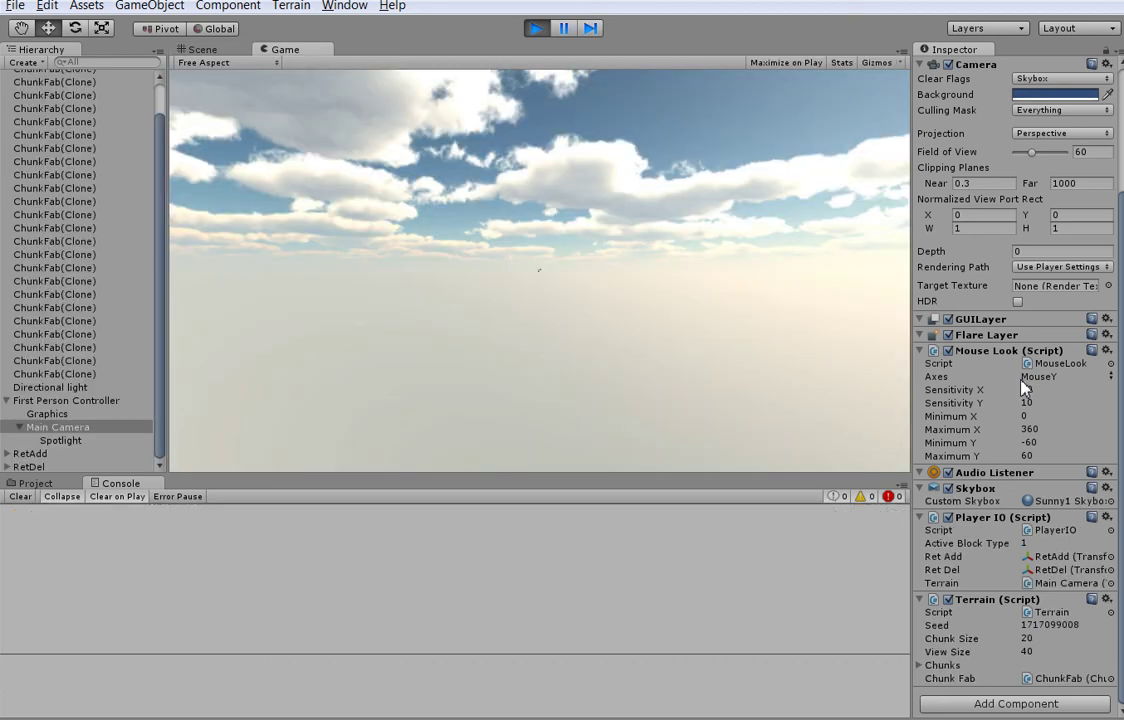
{"action": "key", "text": "ctrl+1"}
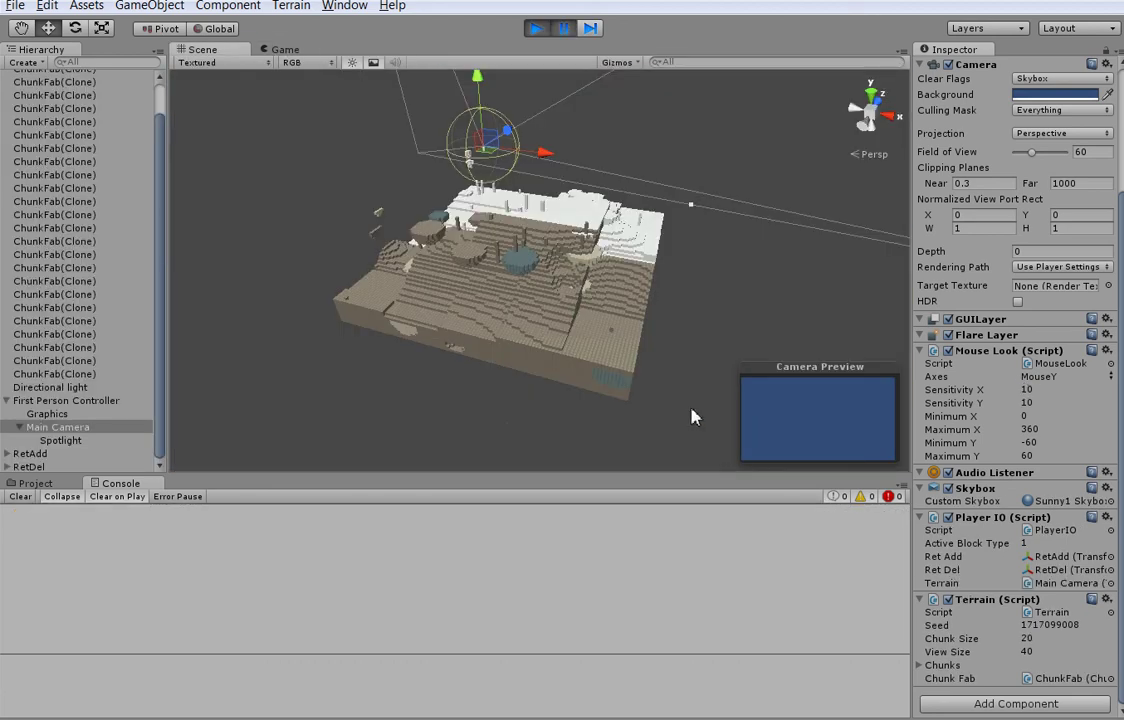
{"action": "left_click", "coordinate": [640, 405]}
{"action": "scroll", "coordinate": [640, 410], "scroll_direction": "up", "scroll_amount": 5}
{"action": "mouse_move", "coordinate": [638, 410]}
{"action": "left_mouse_down", "text": "alt"}
{"action": "mouse_move", "coordinate": [683, 305]}
{"action": "mouse_move", "coordinate": [607, 326]}
{"action": "left_mouse_up", "text": "alt"}
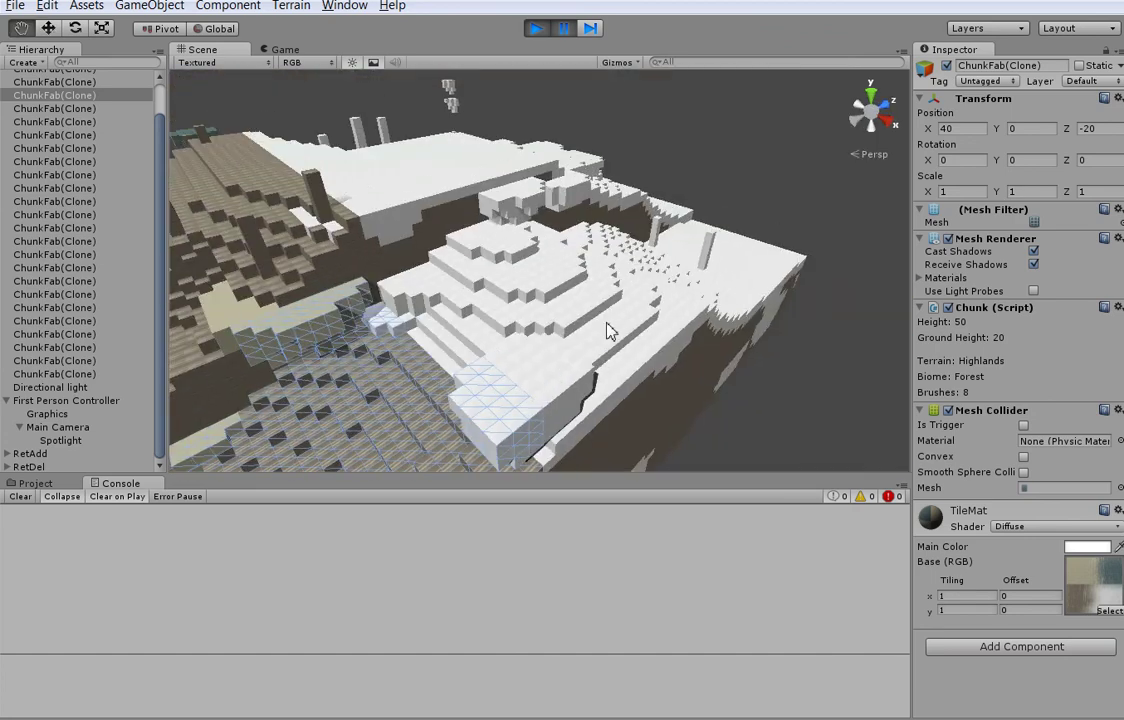
{"action": "mouse_move", "coordinate": [372, 352]}
{"action": "left_mouse_down", "text": "alt"}
{"action": "mouse_move", "coordinate": [389, 326]}
{"action": "mouse_move", "coordinate": [430, 308]}
{"action": "mouse_move", "coordinate": [434, 359]}
{"action": "mouse_move", "coordinate": [455, 340]}
{"action": "mouse_move", "coordinate": [389, 344]}
{"action": "left_mouse_up", "text": "alt"}
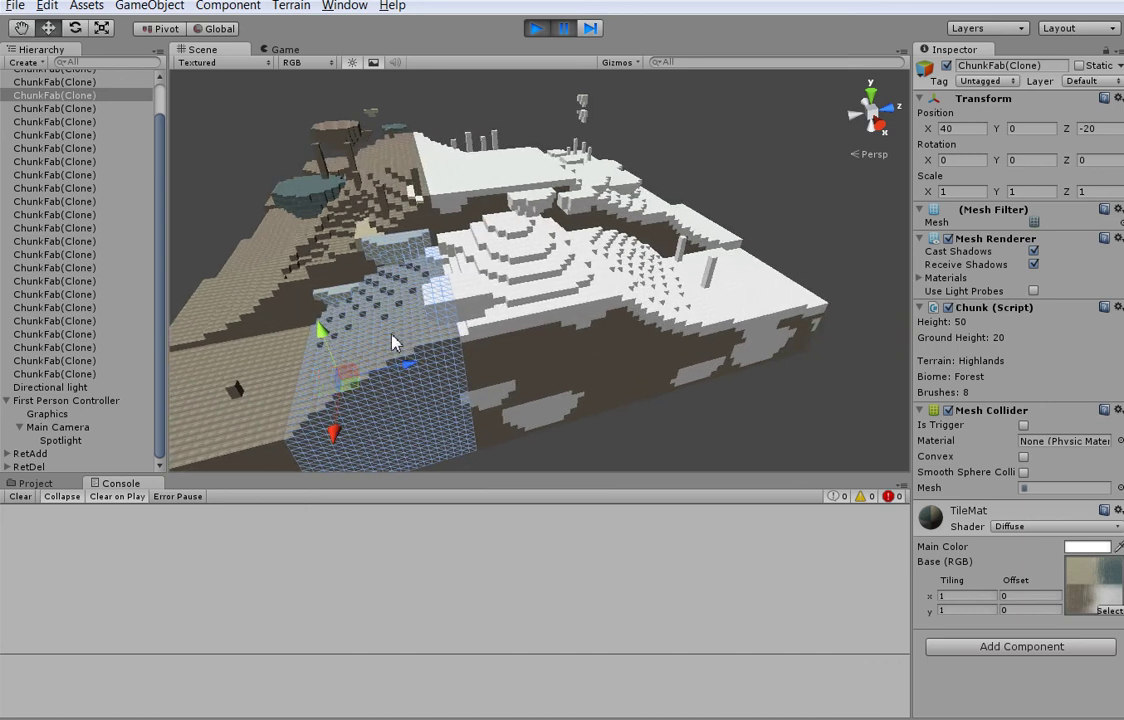
Select the white mountain chunk, which reports Terrain Mountains, Biome Ice, Brushes 15
{"action": "left_click", "coordinate": [510, 297]}
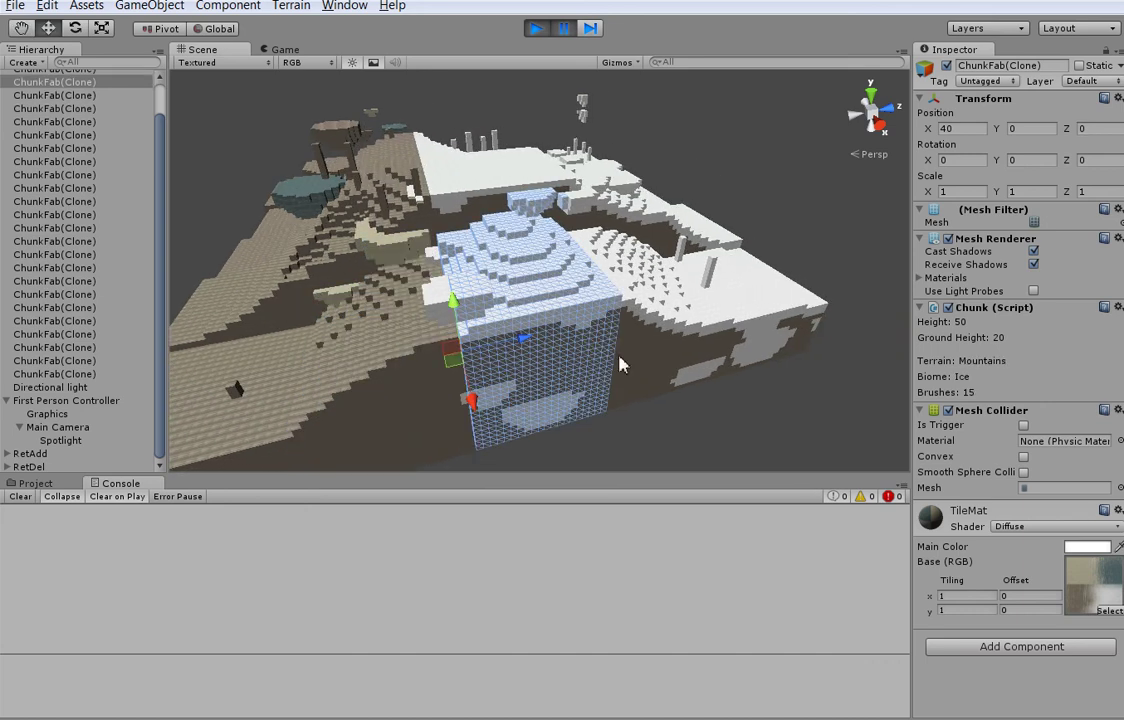
{"action": "left_click_drag", "start_coordinate": [624, 356], "coordinate": [657, 371], "text": "alt"}
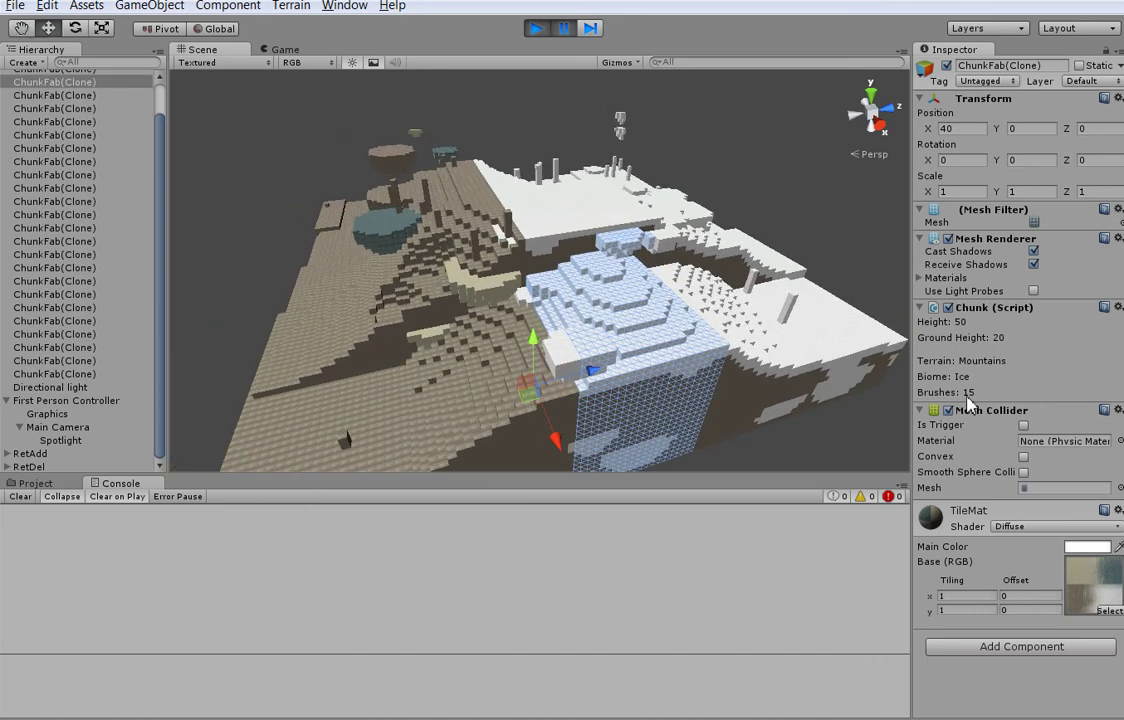
{"action": "mouse_move", "coordinate": [900, 427]}
{"action": "left_mouse_down", "text": "alt"}
{"action": "mouse_move", "coordinate": [703, 439]}
{"action": "mouse_move", "coordinate": [693, 336]}
{"action": "mouse_move", "coordinate": [497, 276]}
{"action": "left_mouse_up", "text": "alt"}
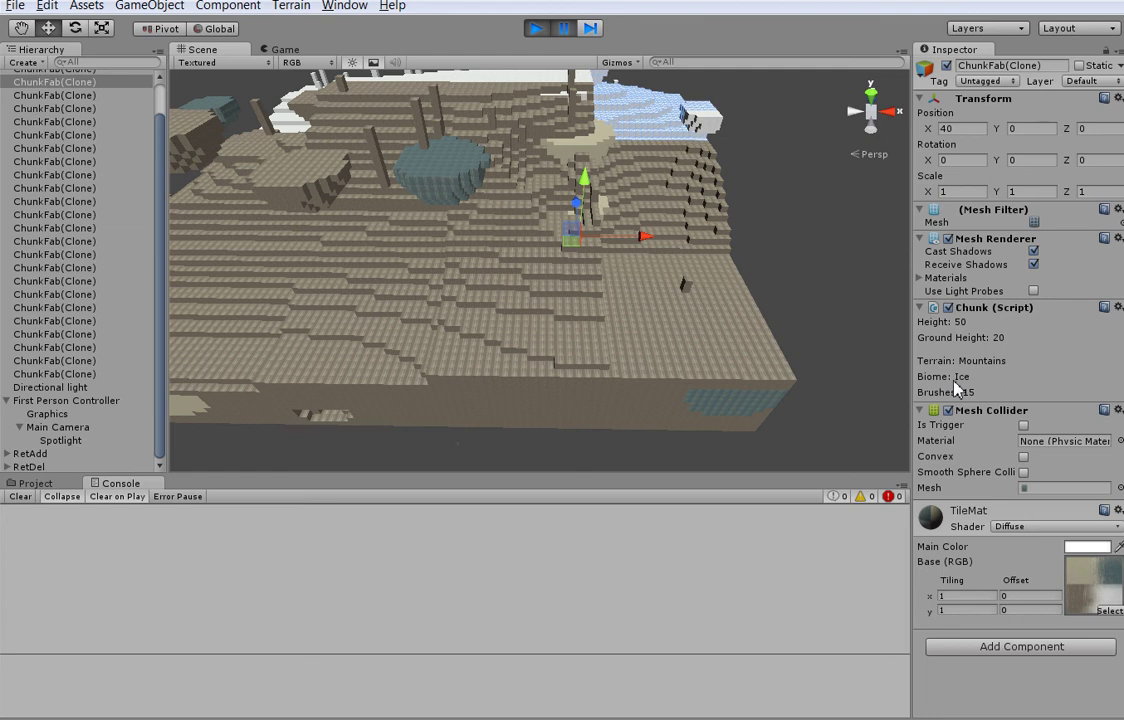
{"action": "mouse_move", "coordinate": [770, 356]}
{"action": "left_mouse_down", "text": "alt"}
{"action": "mouse_move", "coordinate": [605, 287]}
{"action": "mouse_move", "coordinate": [218, 359]}
{"action": "mouse_move", "coordinate": [452, 331]}
{"action": "mouse_move", "coordinate": [283, 289]}
{"action": "left_mouse_up", "text": "alt"}
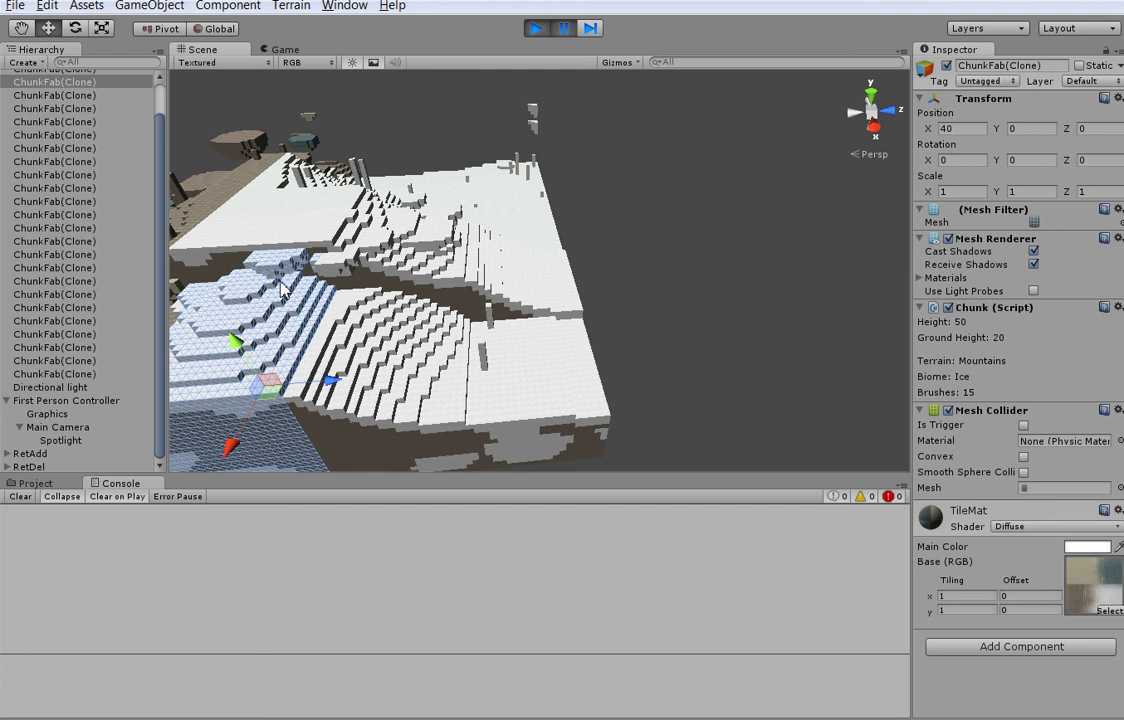
{"action": "left_click_drag", "start_coordinate": [410, 292], "coordinate": [522, 325], "text": "alt"}
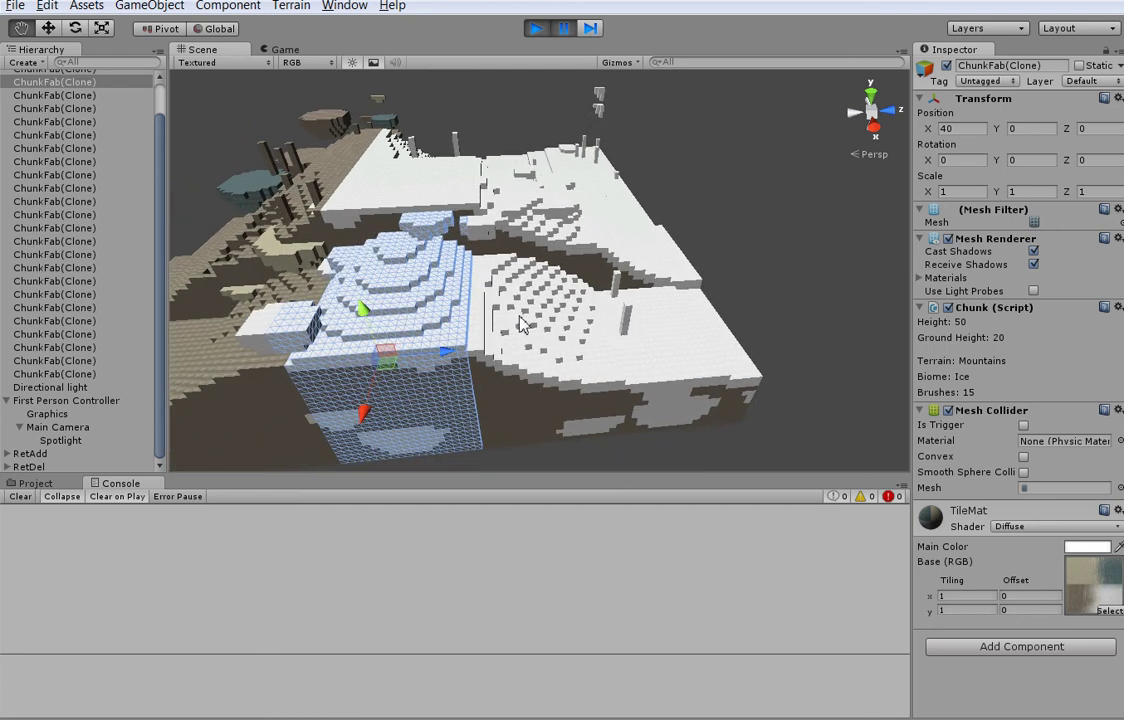